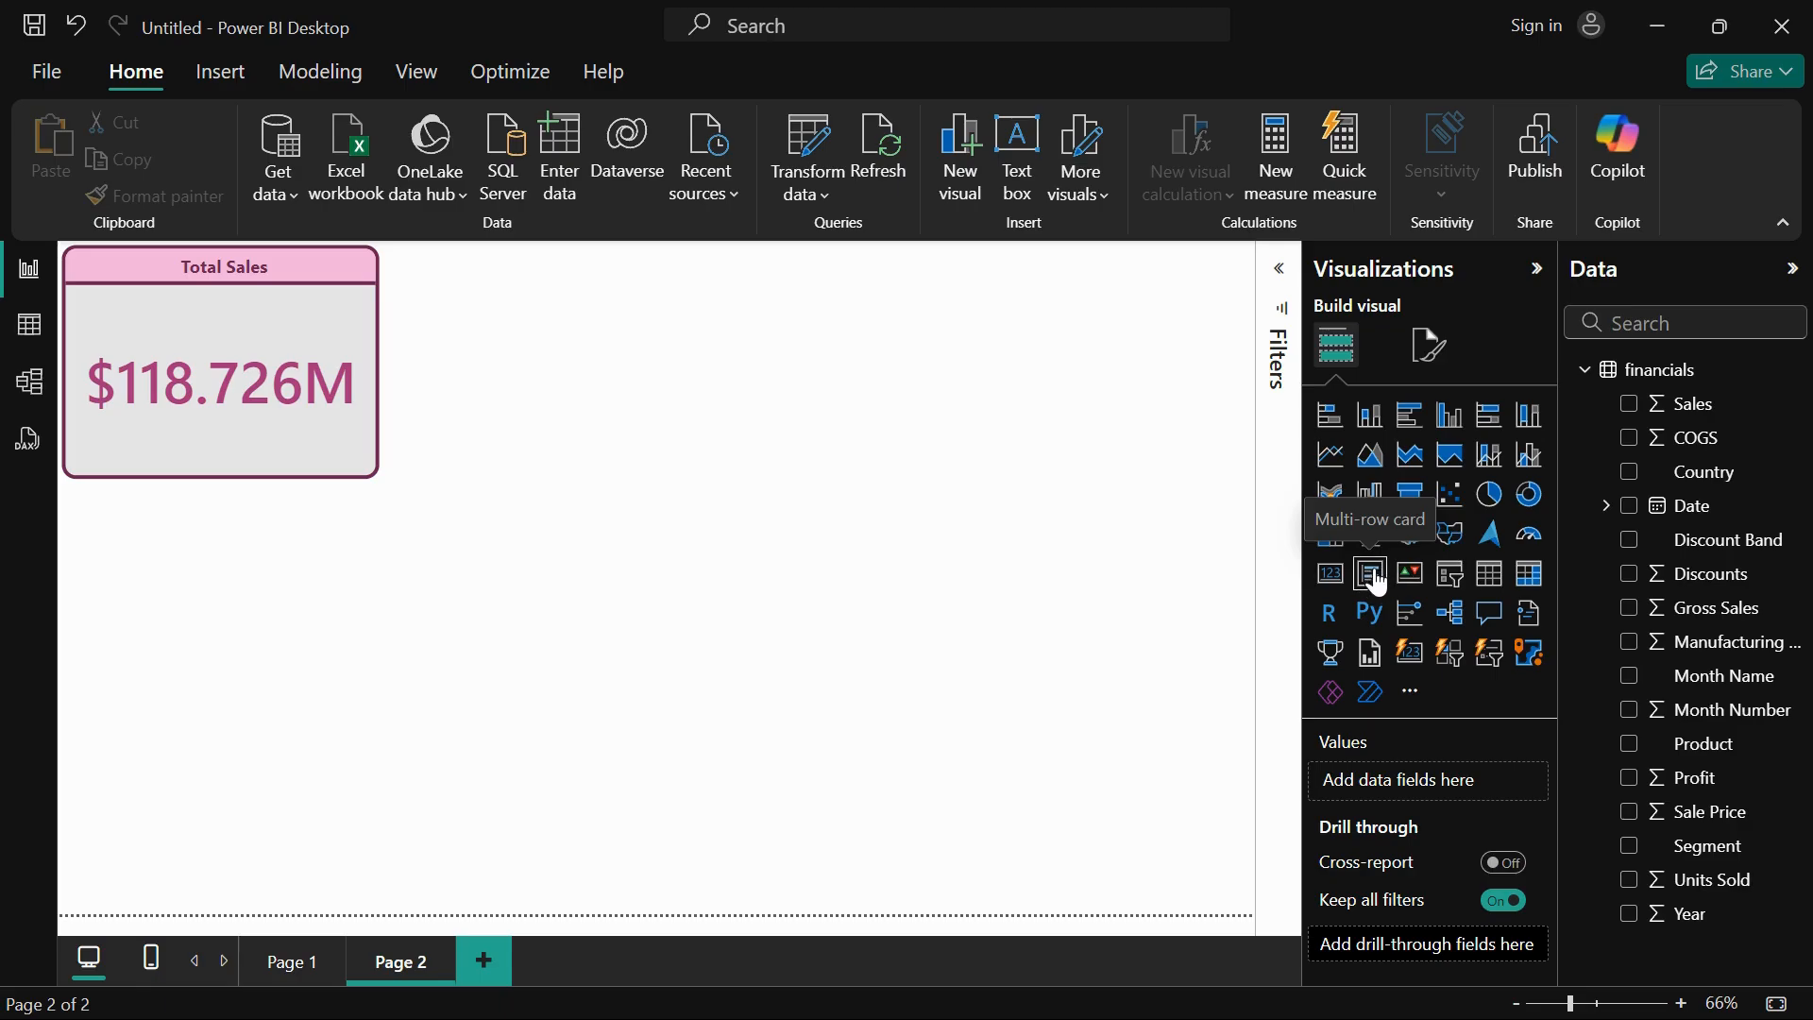
- Add a multi-row card below the Total Sales card showing Sales, COGS, Discounts, Gross Sales, Profit and Units Sold
click(1378, 584)
drag(279, 597, 286, 610)
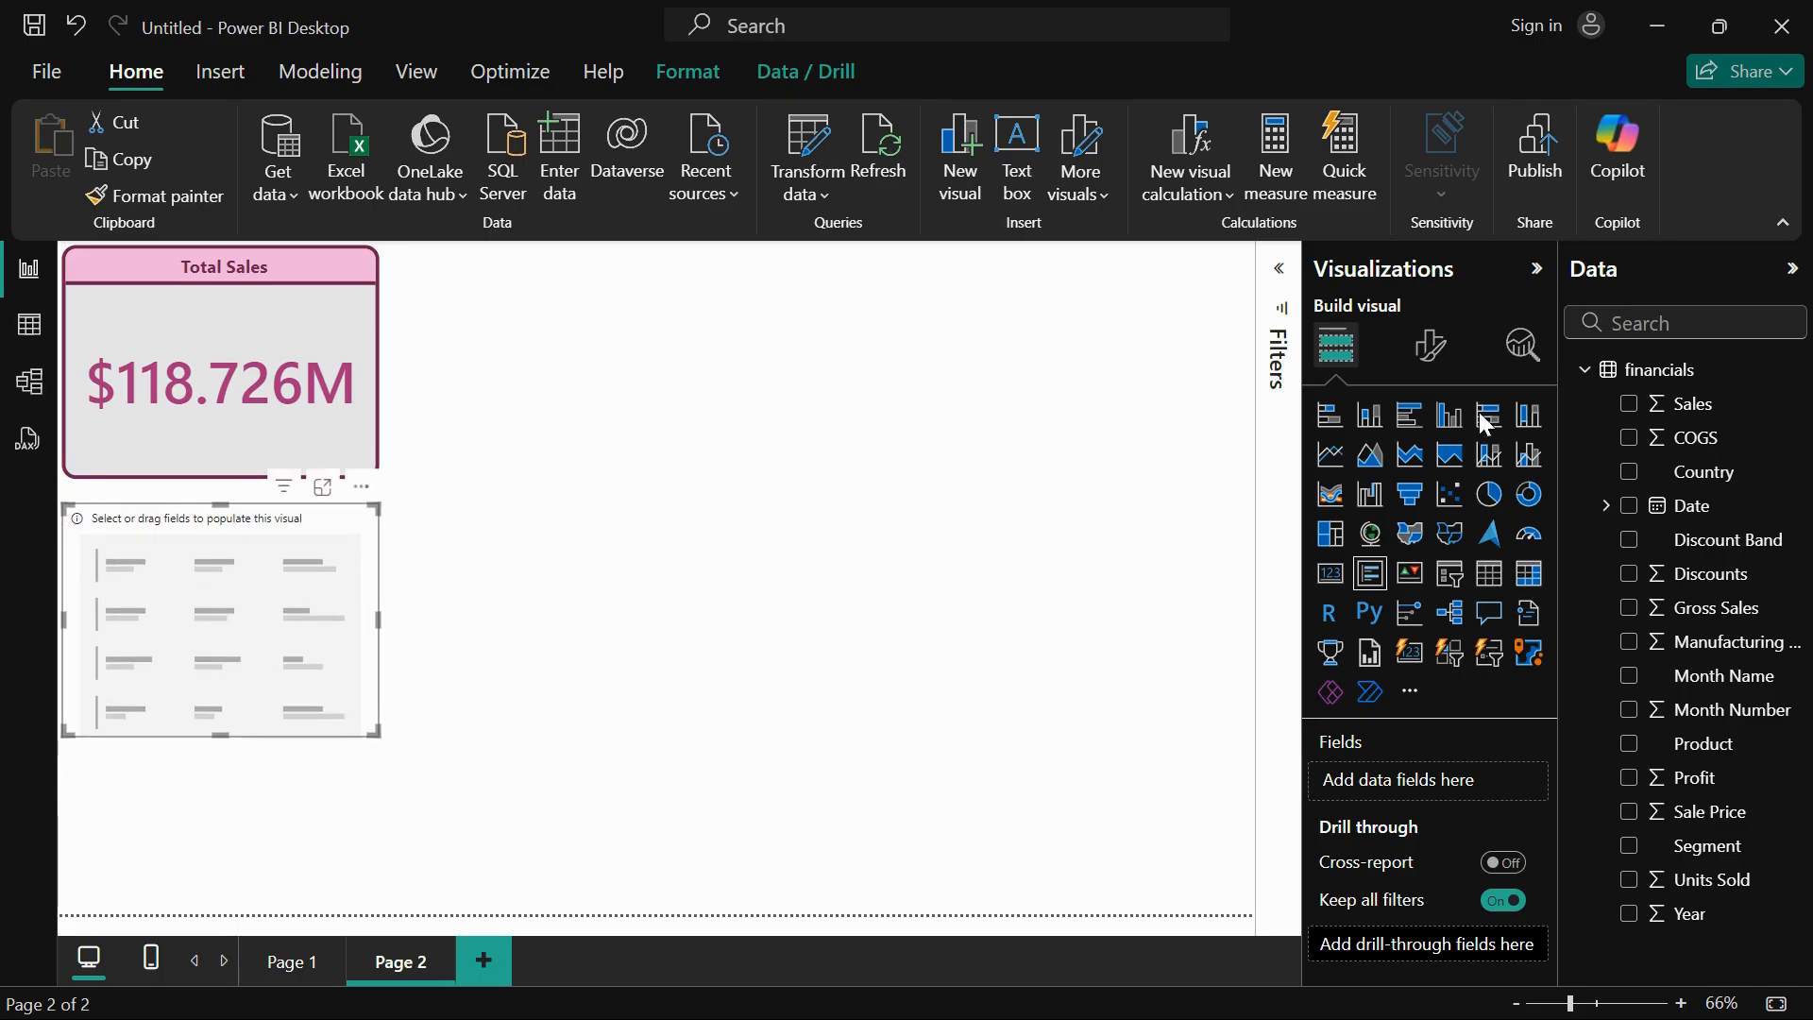
click(1630, 406)
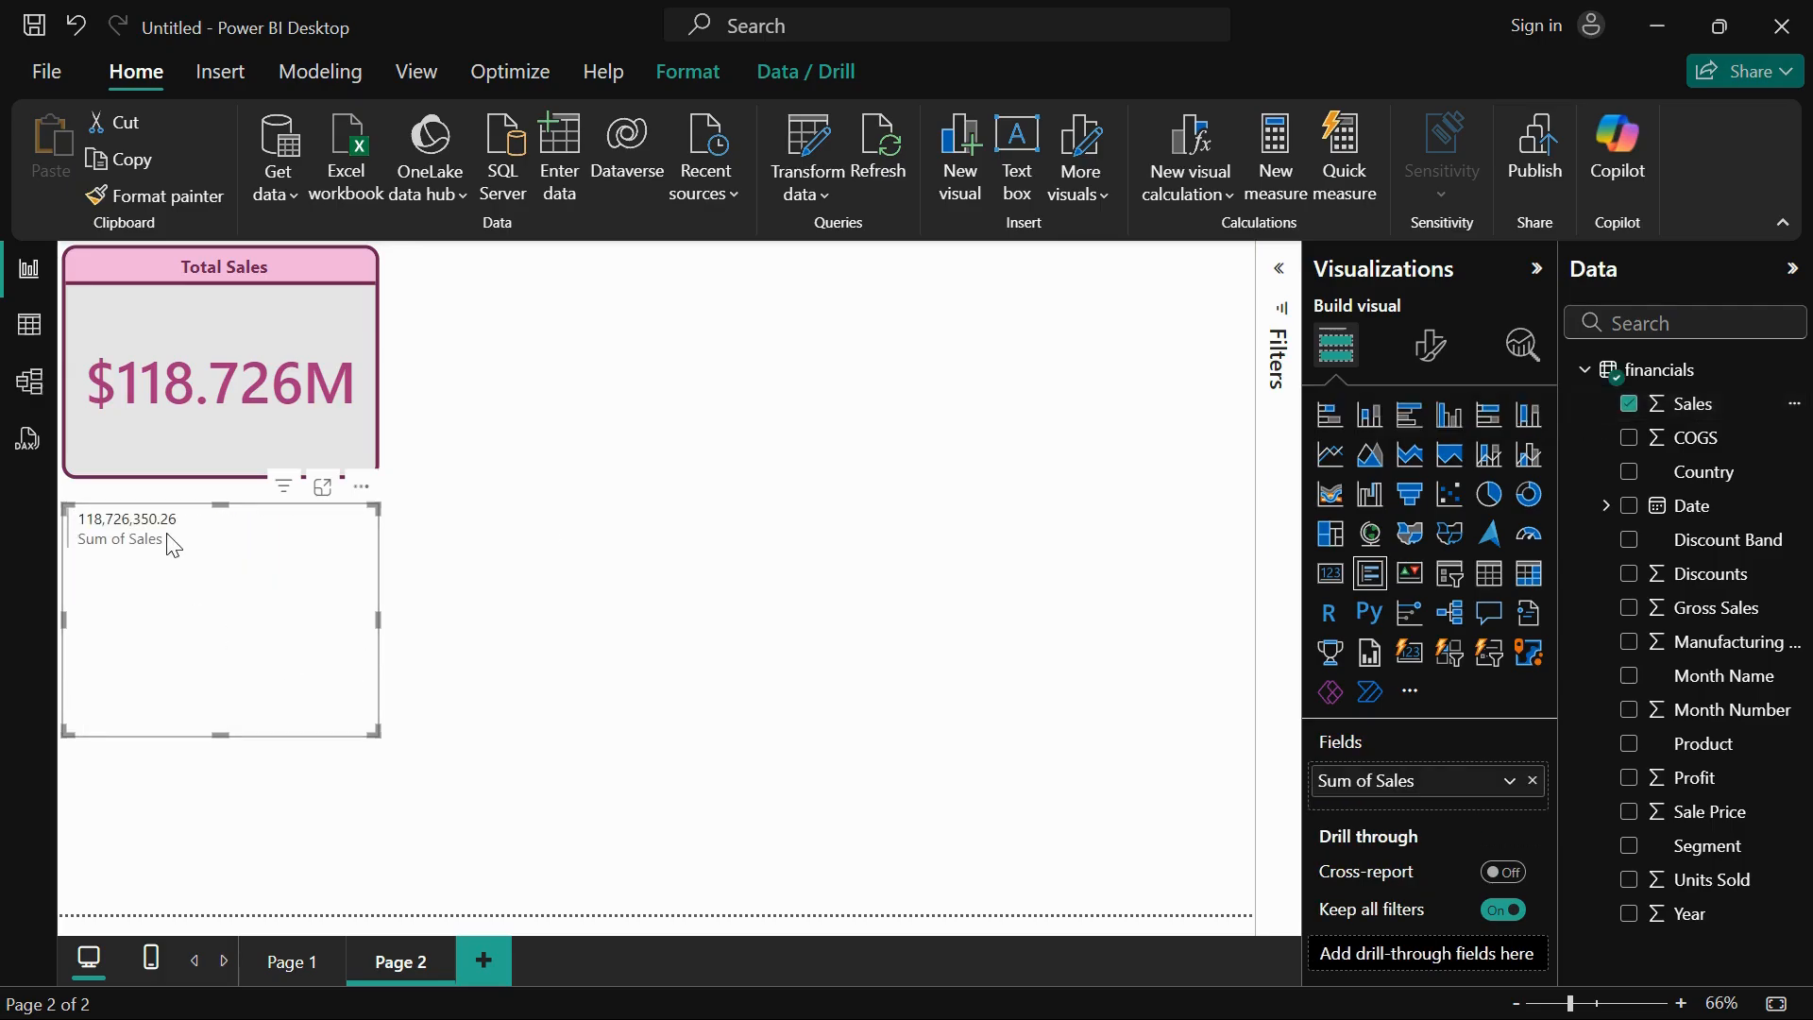
click(1628, 437)
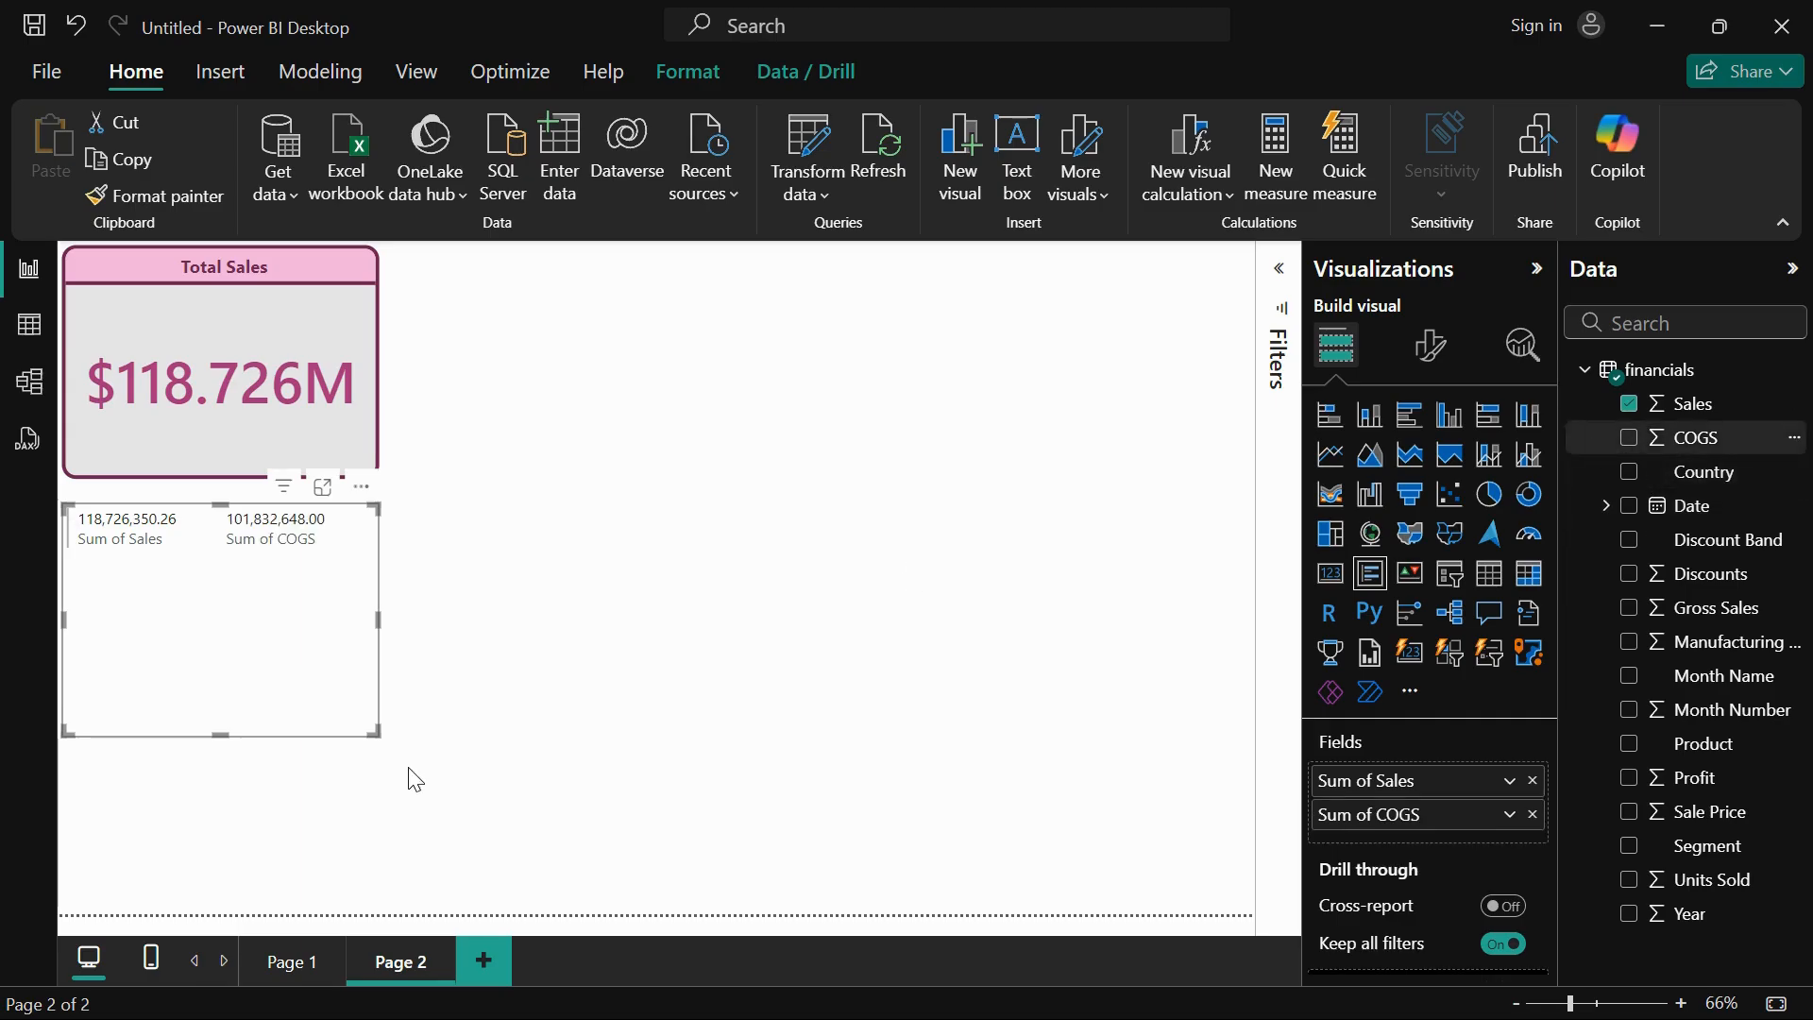
click(1630, 575)
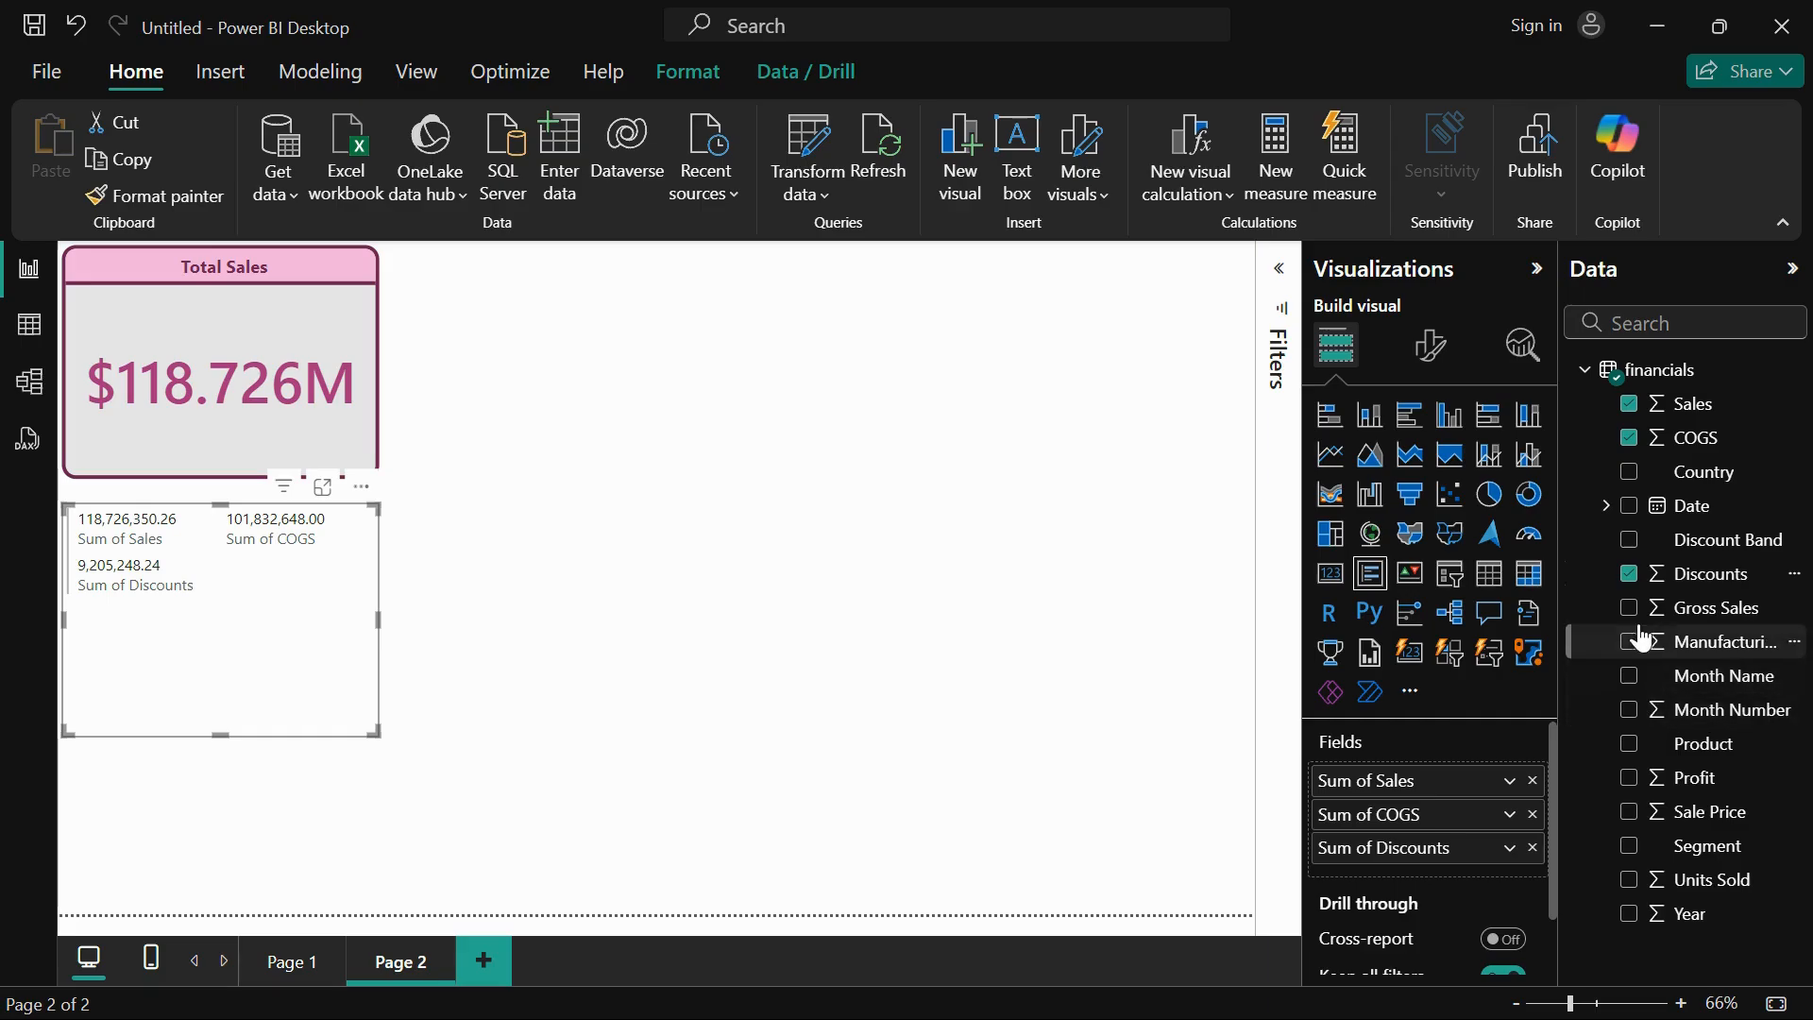
click(1634, 615)
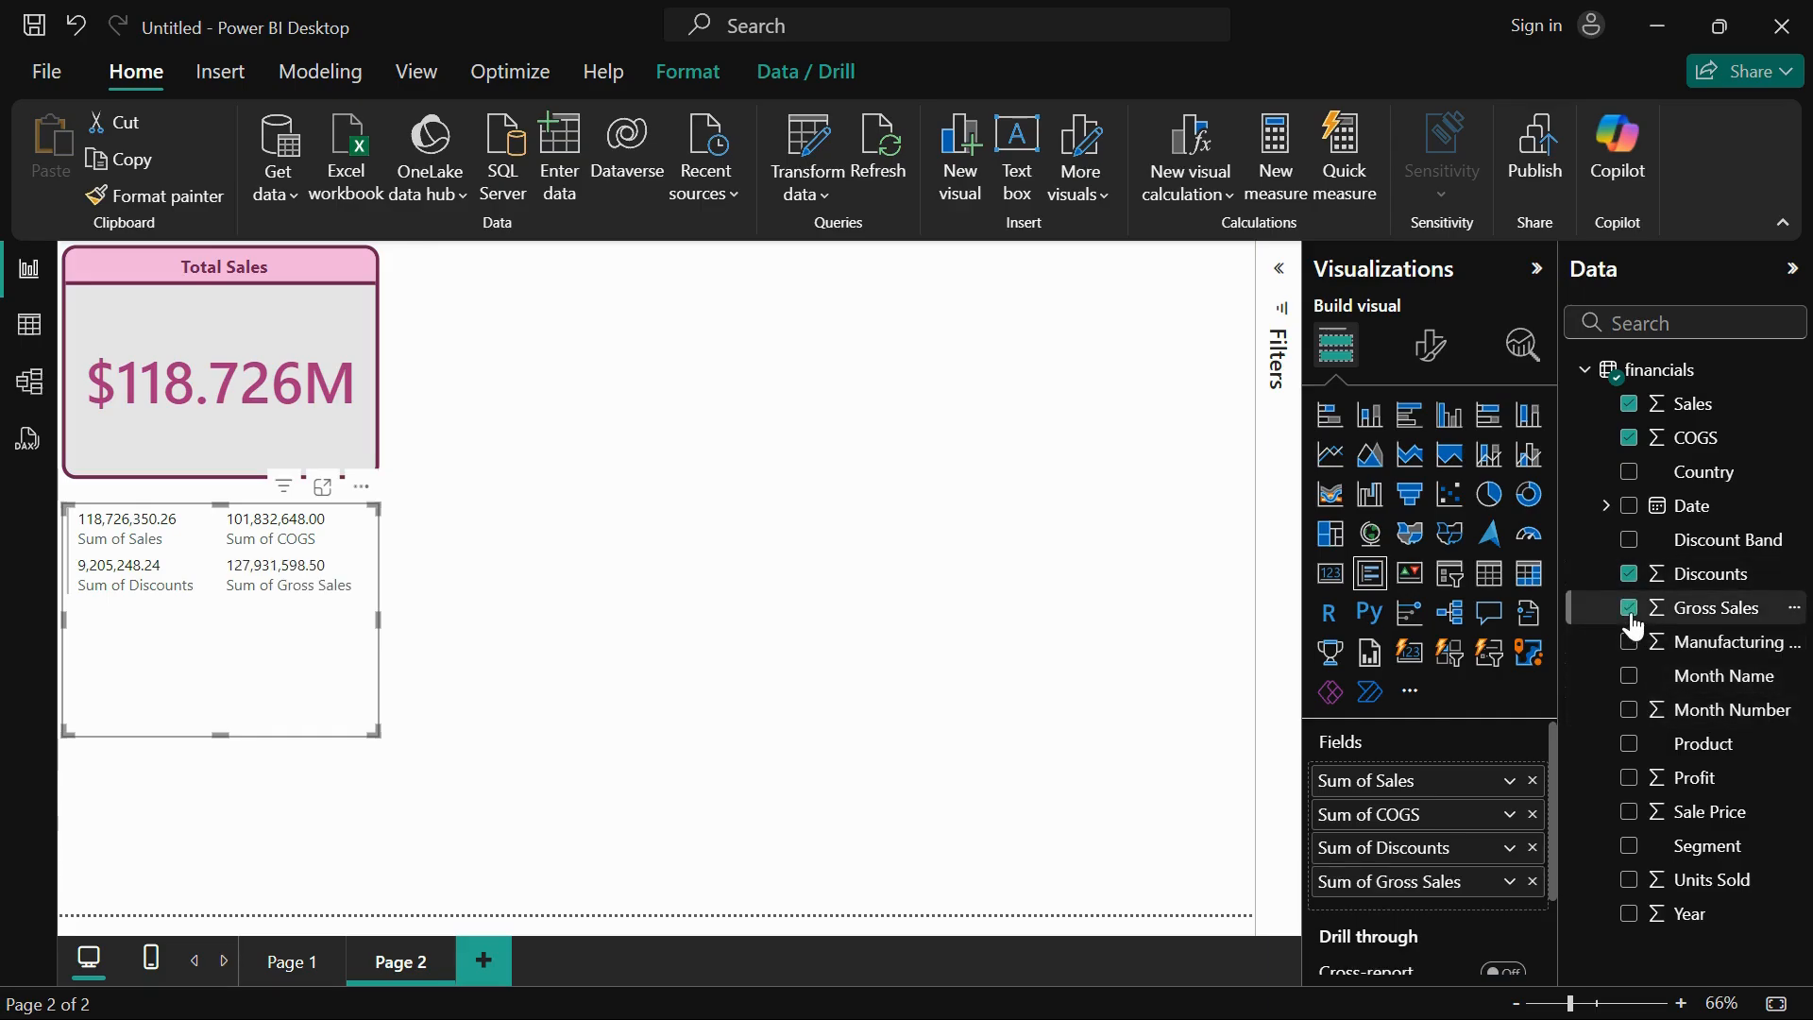
click(1630, 780)
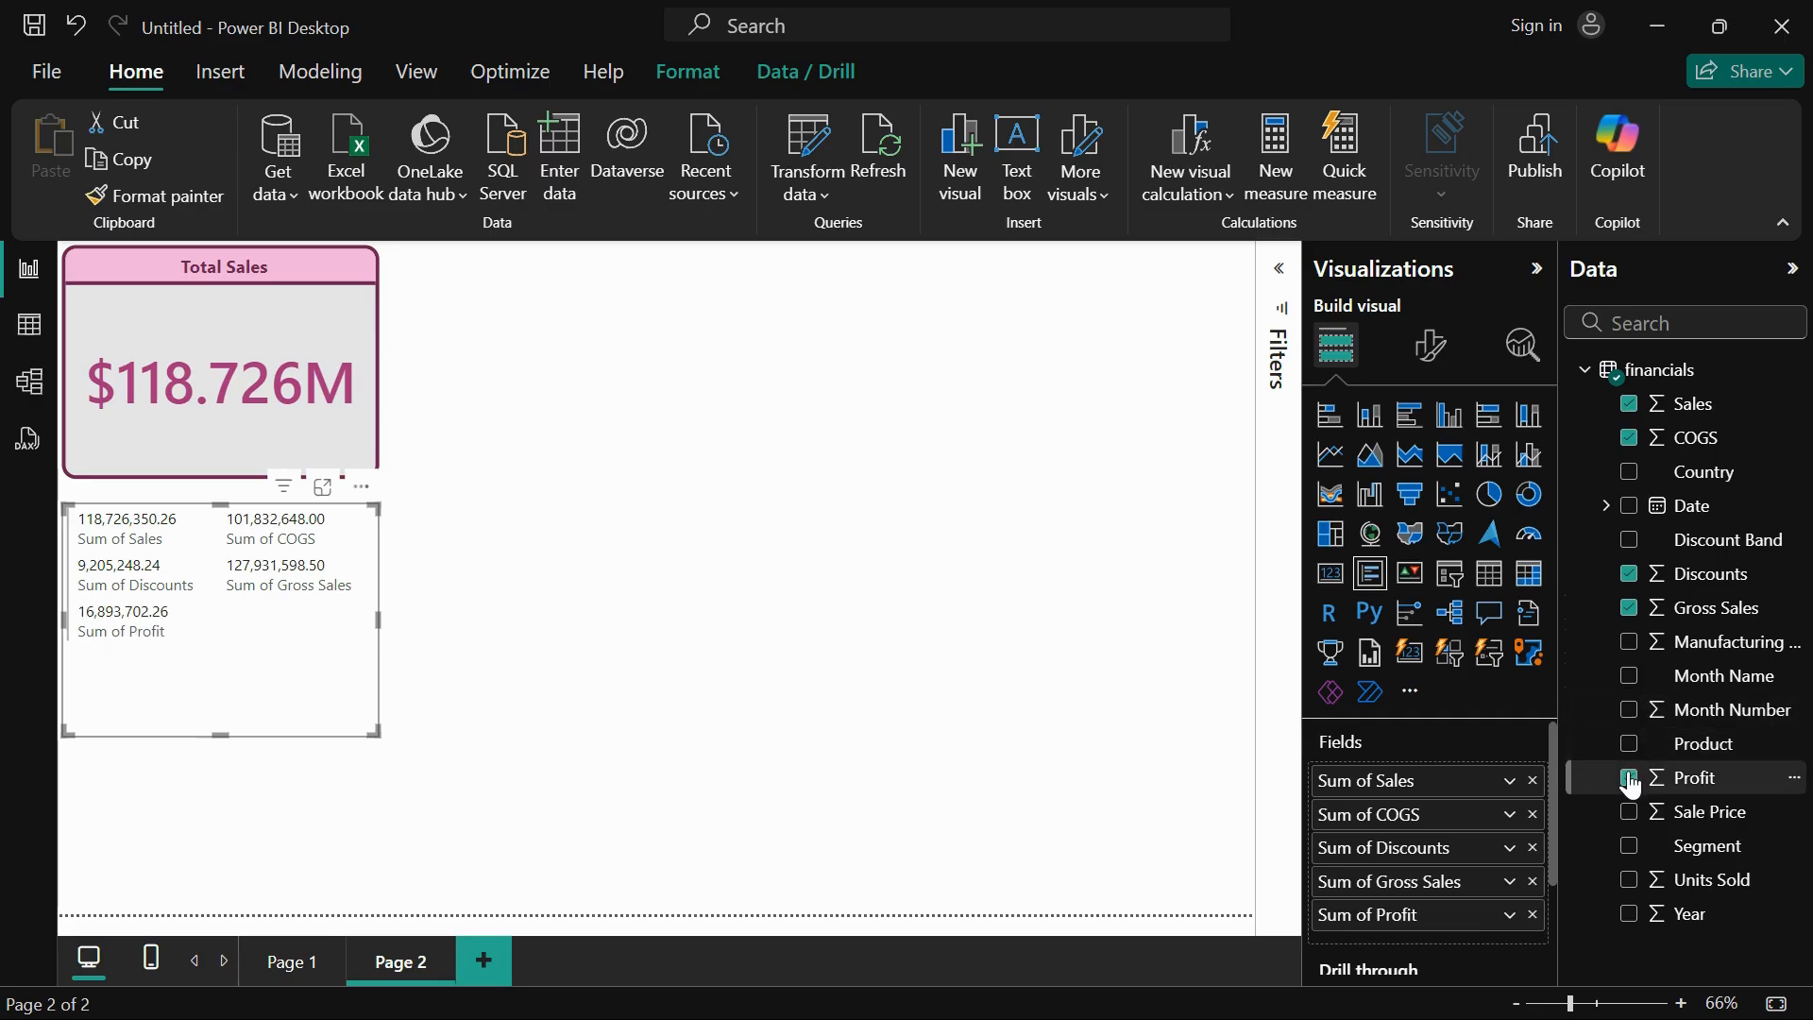
click(1630, 882)
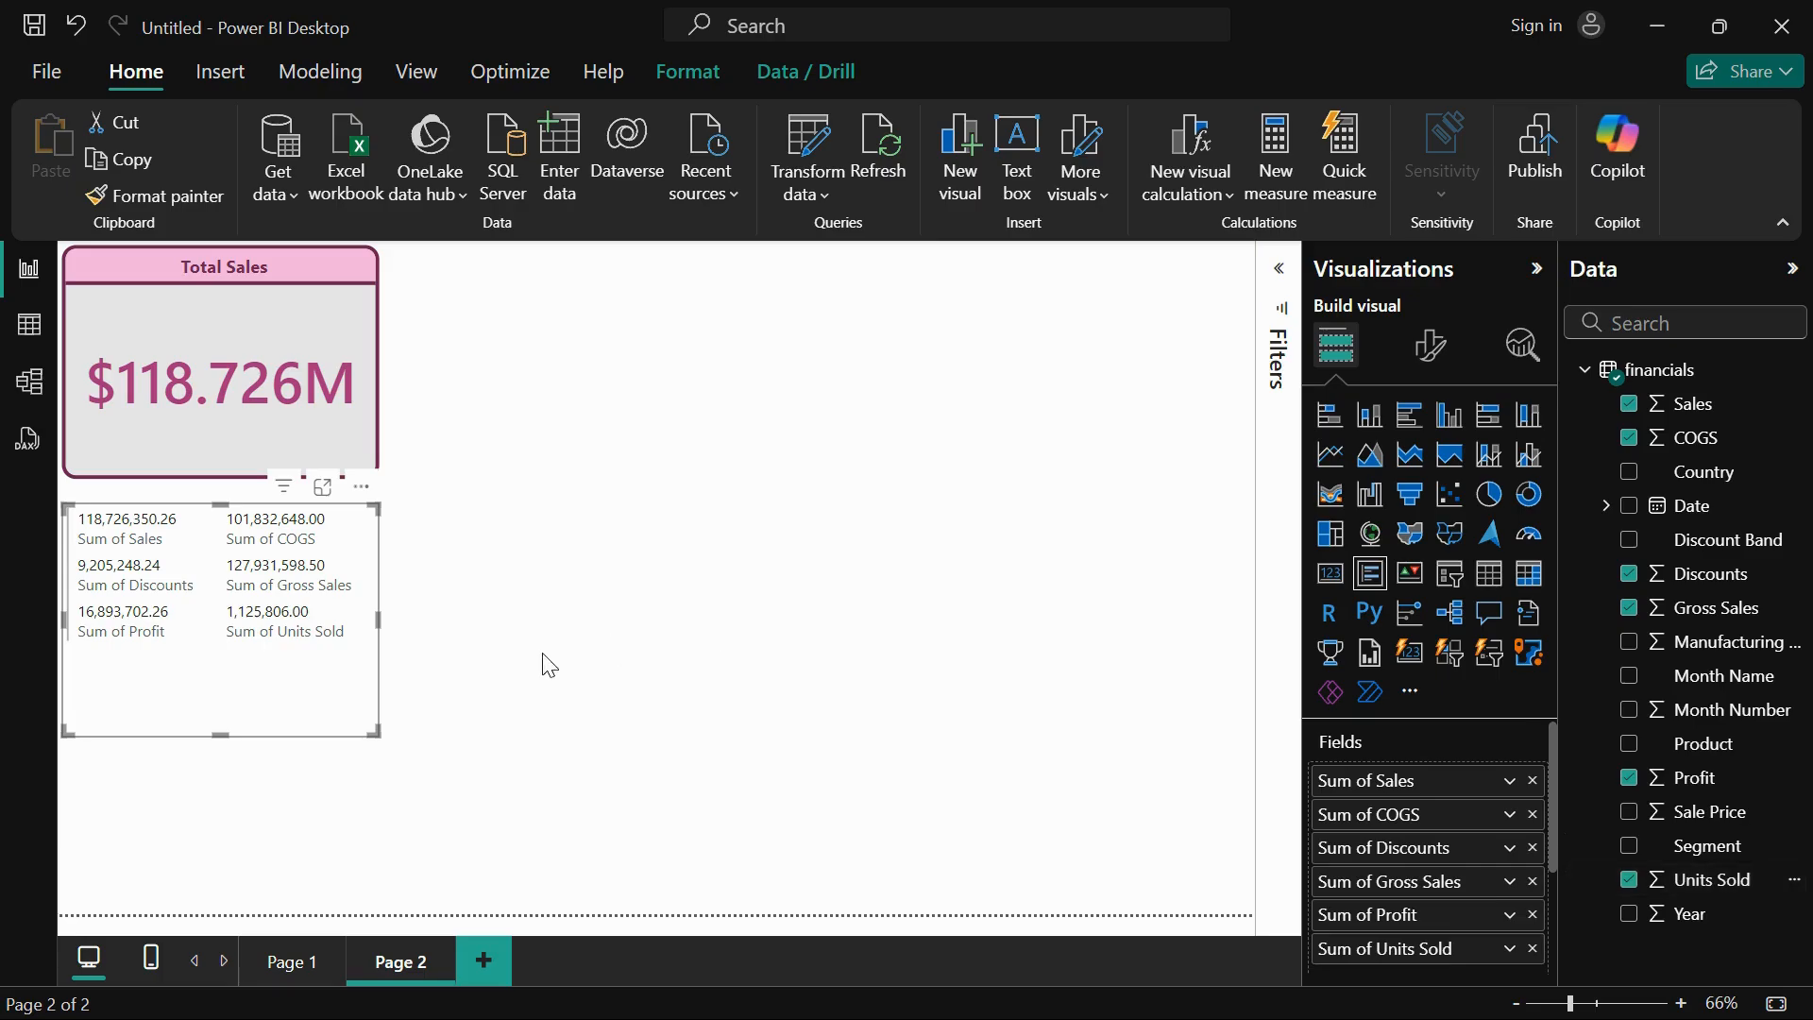
- Reduce the multi-row card's height to fit its three rows of values and review its assigned fields
drag(216, 706, 222, 654)
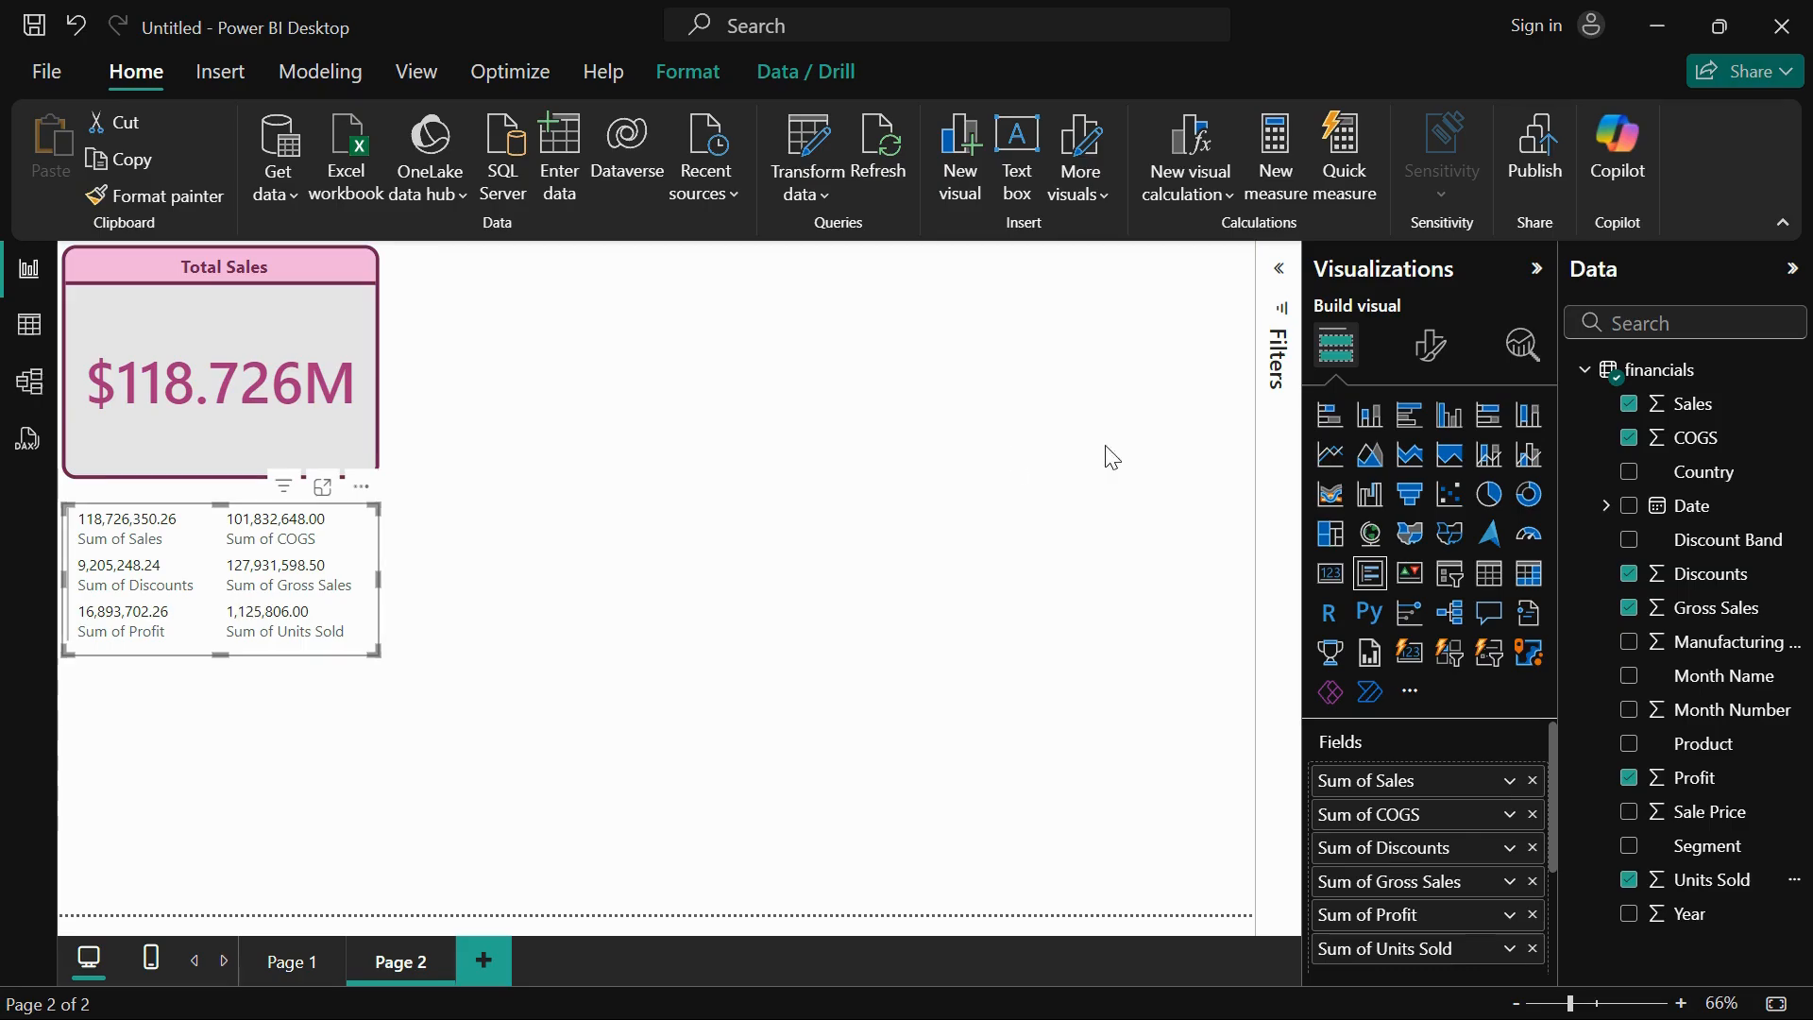
scroll(1411, 883, down, 3)
scroll(1407, 850, up, 2)
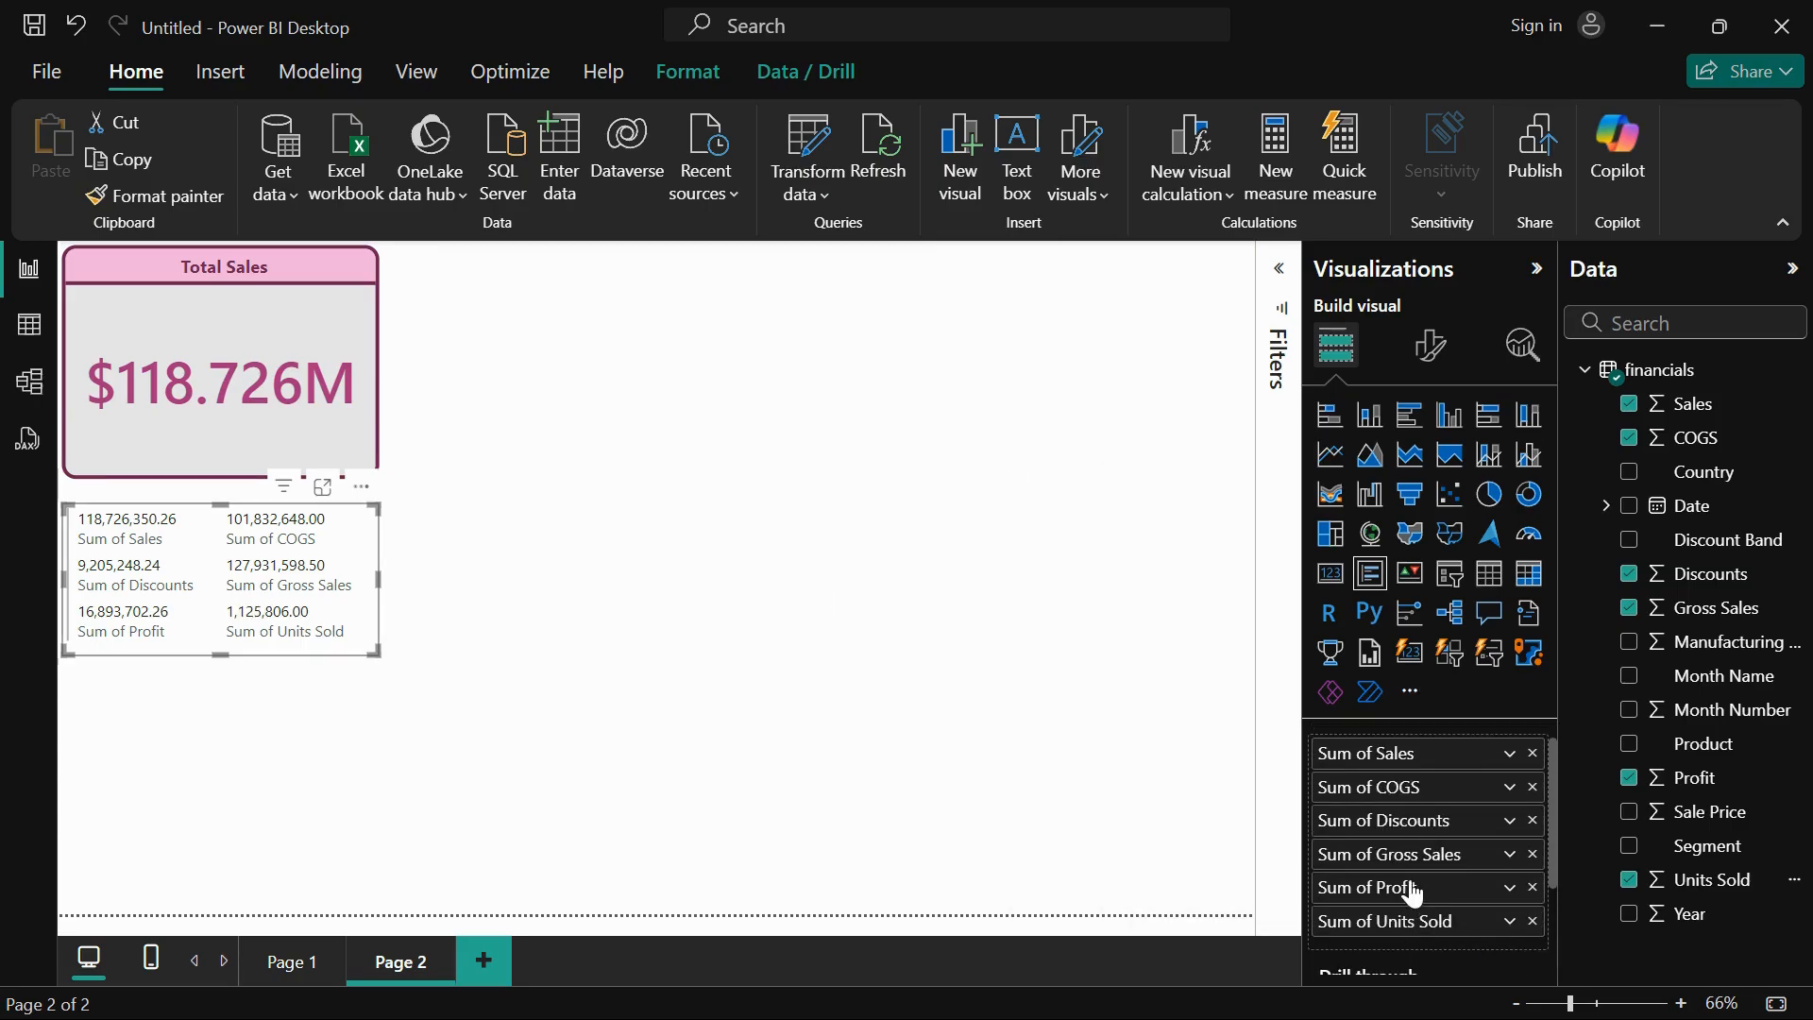
scroll(1397, 751, up, 1)
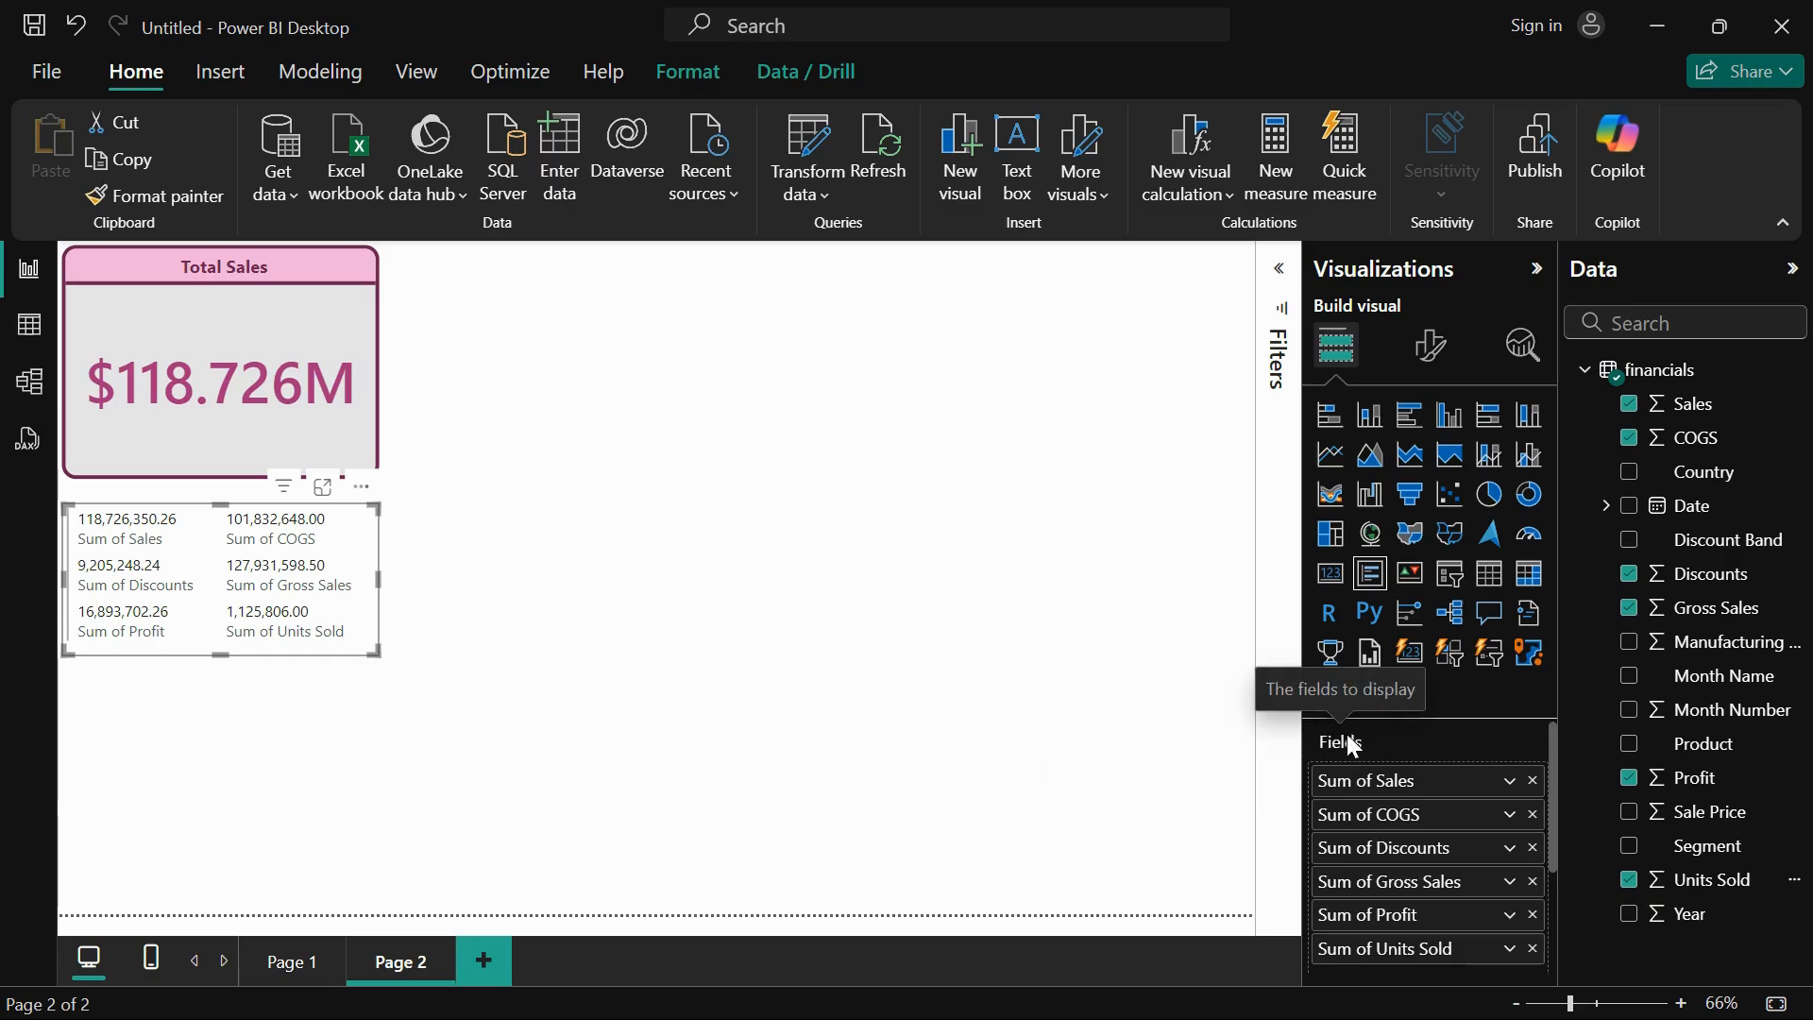
scroll(1384, 854, down, 3)
scroll(1384, 854, up, 3)
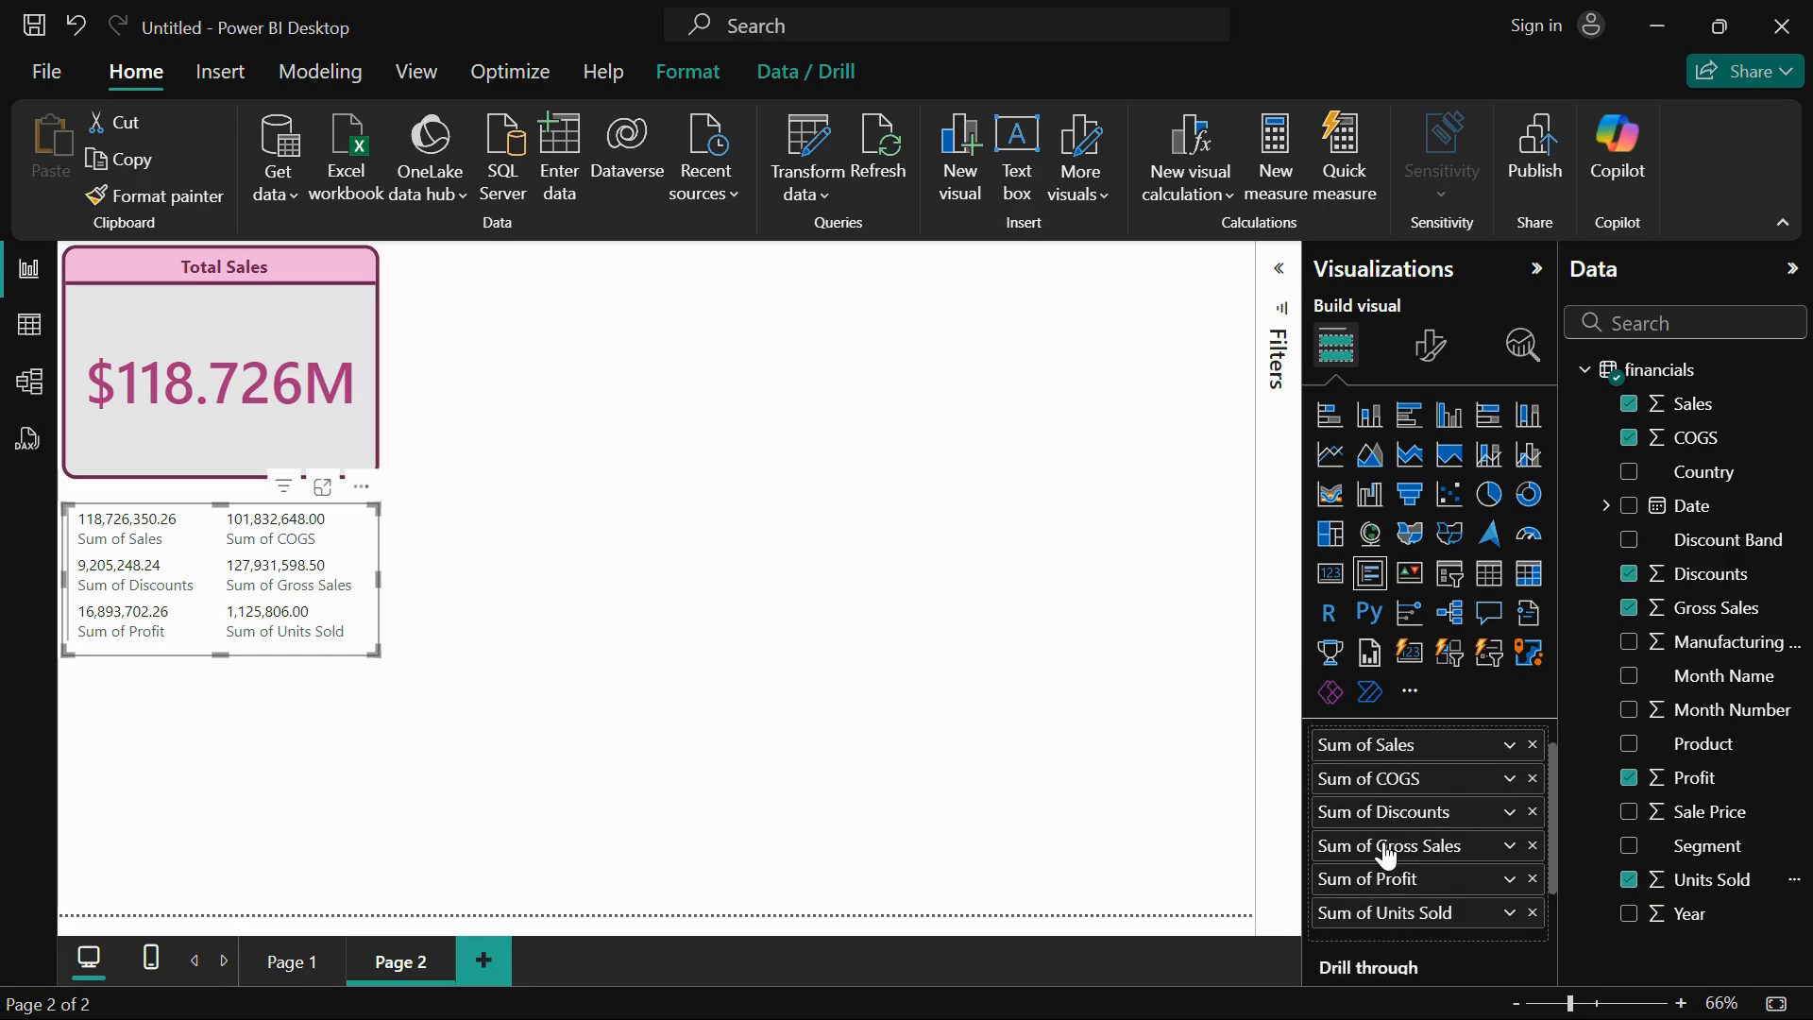
scroll(1388, 855, down, 1)
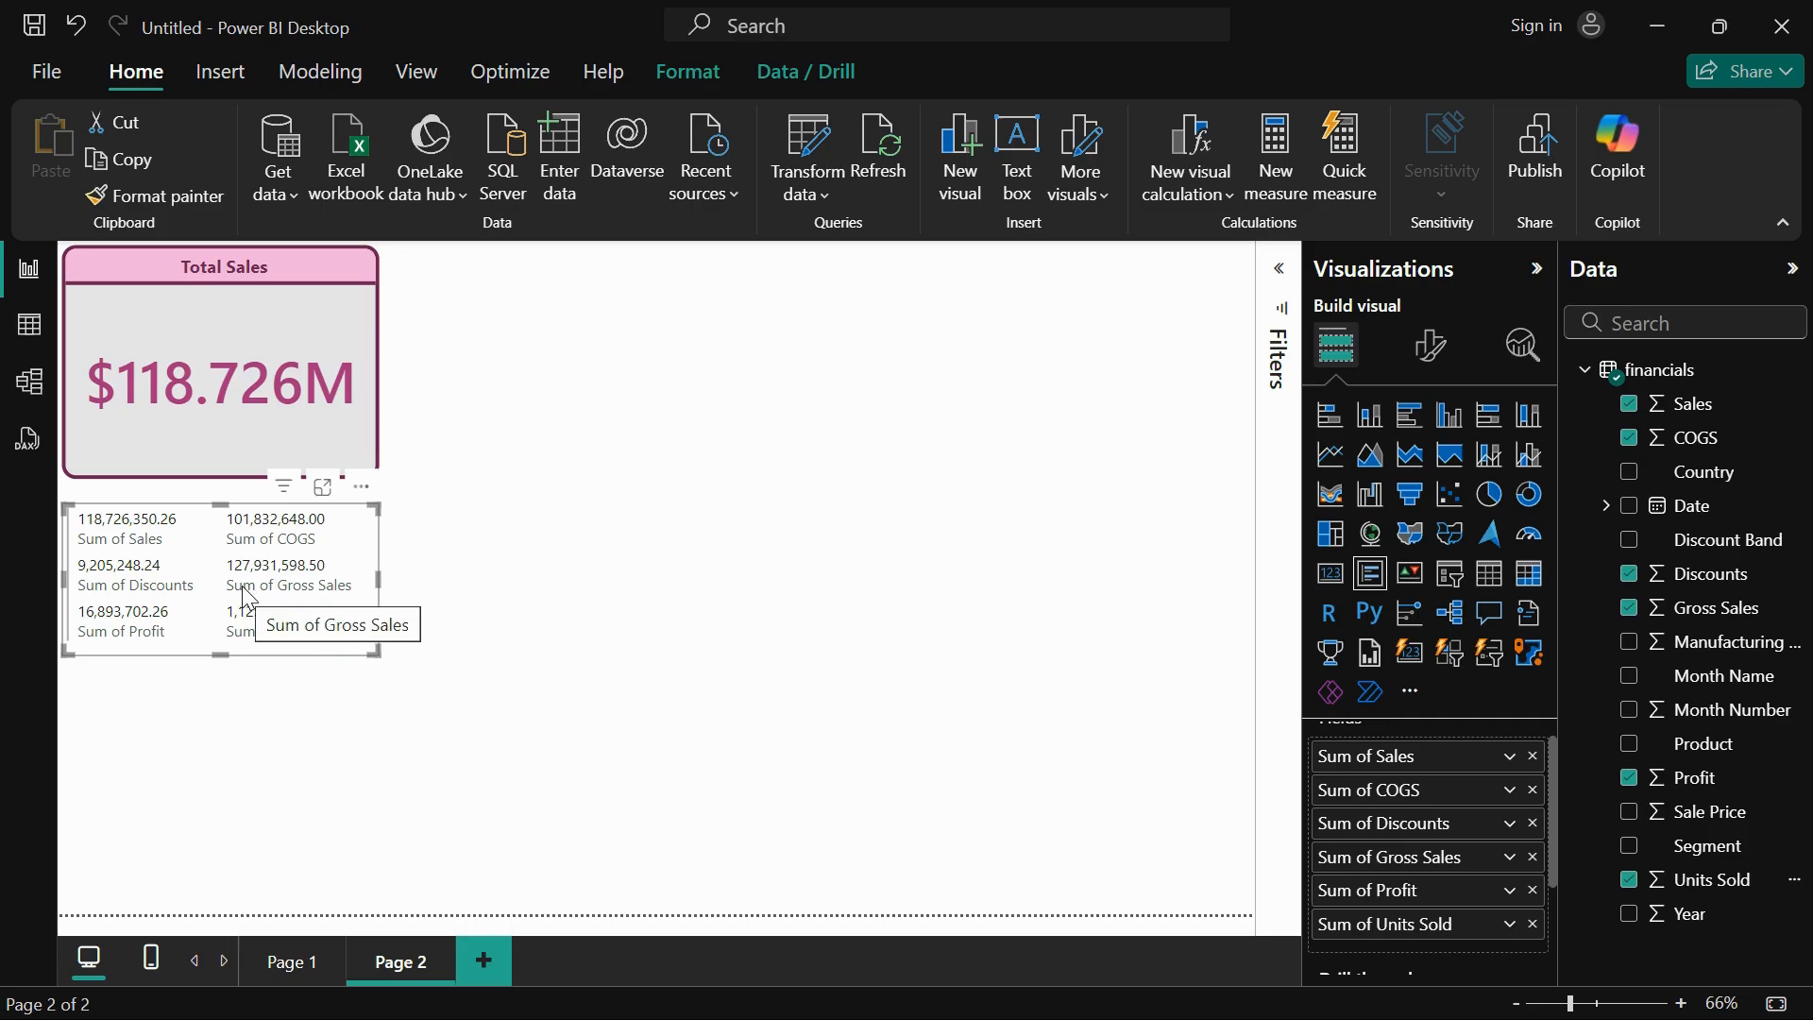
- Move the multi-row card beside the Total Sales card and resize it to show the values in two columns and three rows
drag(281, 604, 673, 370)
drag(767, 415, 1194, 363)
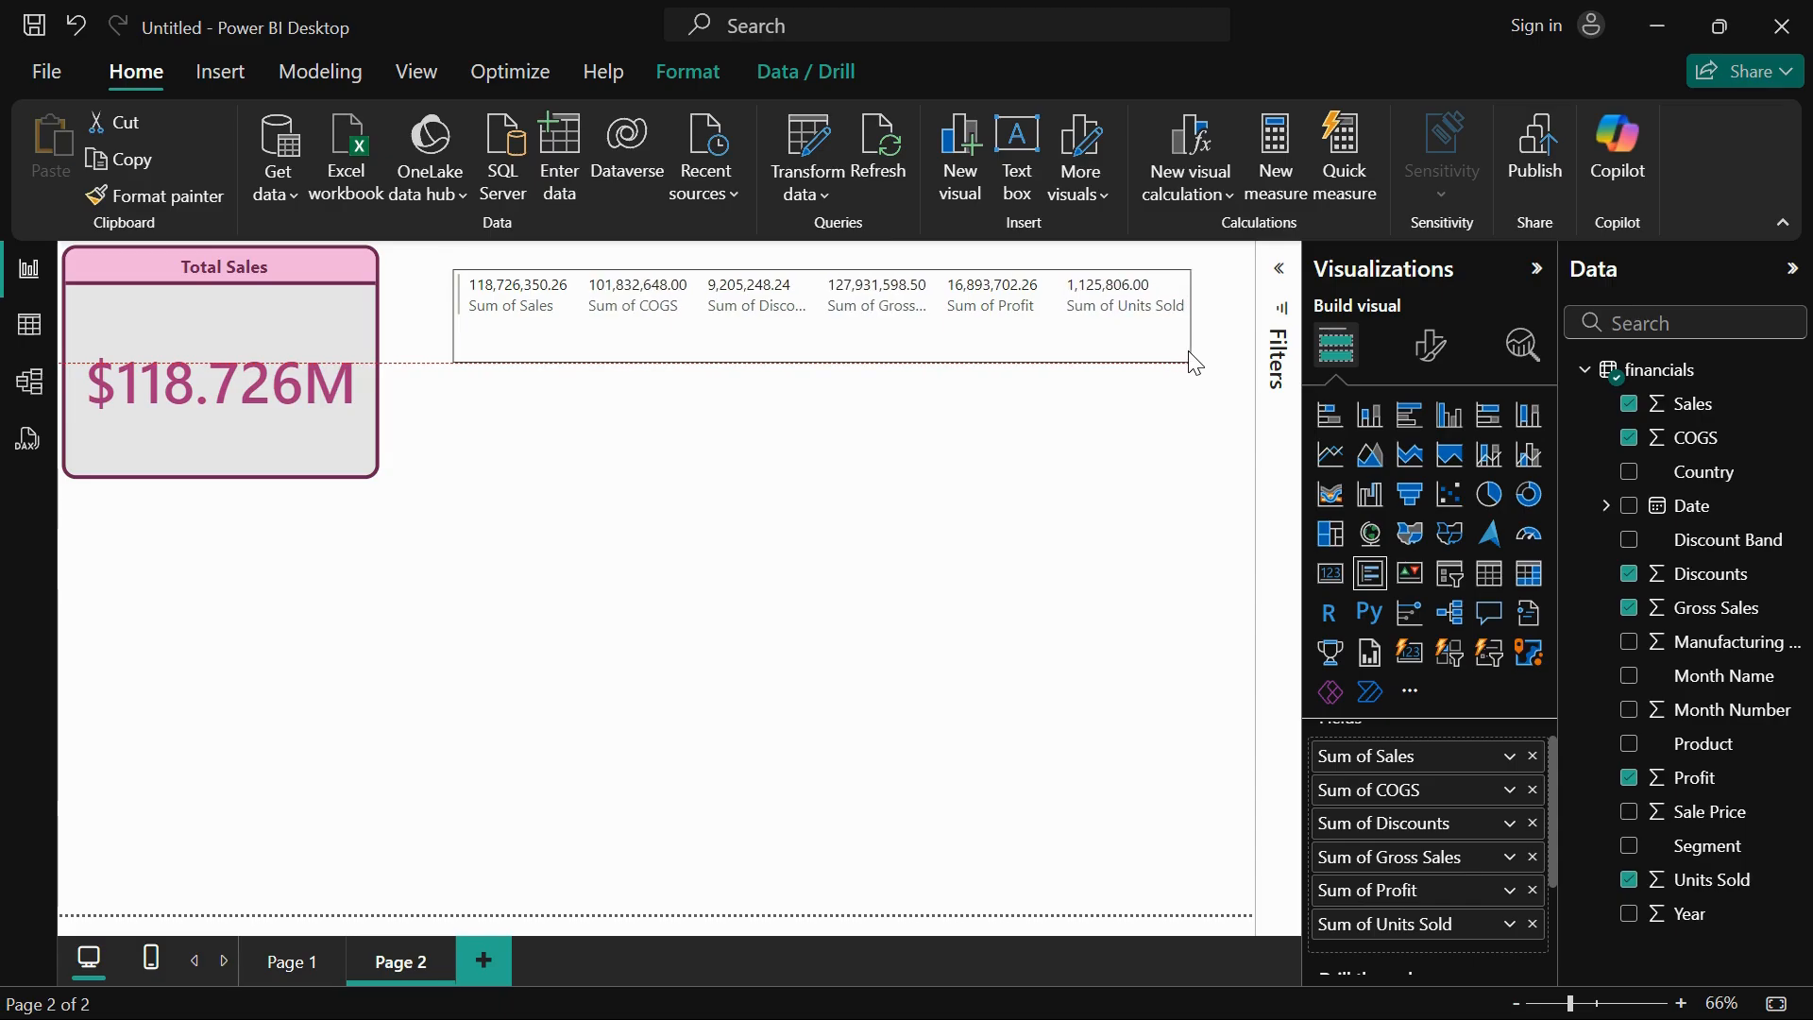
drag(1193, 363, 809, 362)
drag(620, 364, 630, 440)
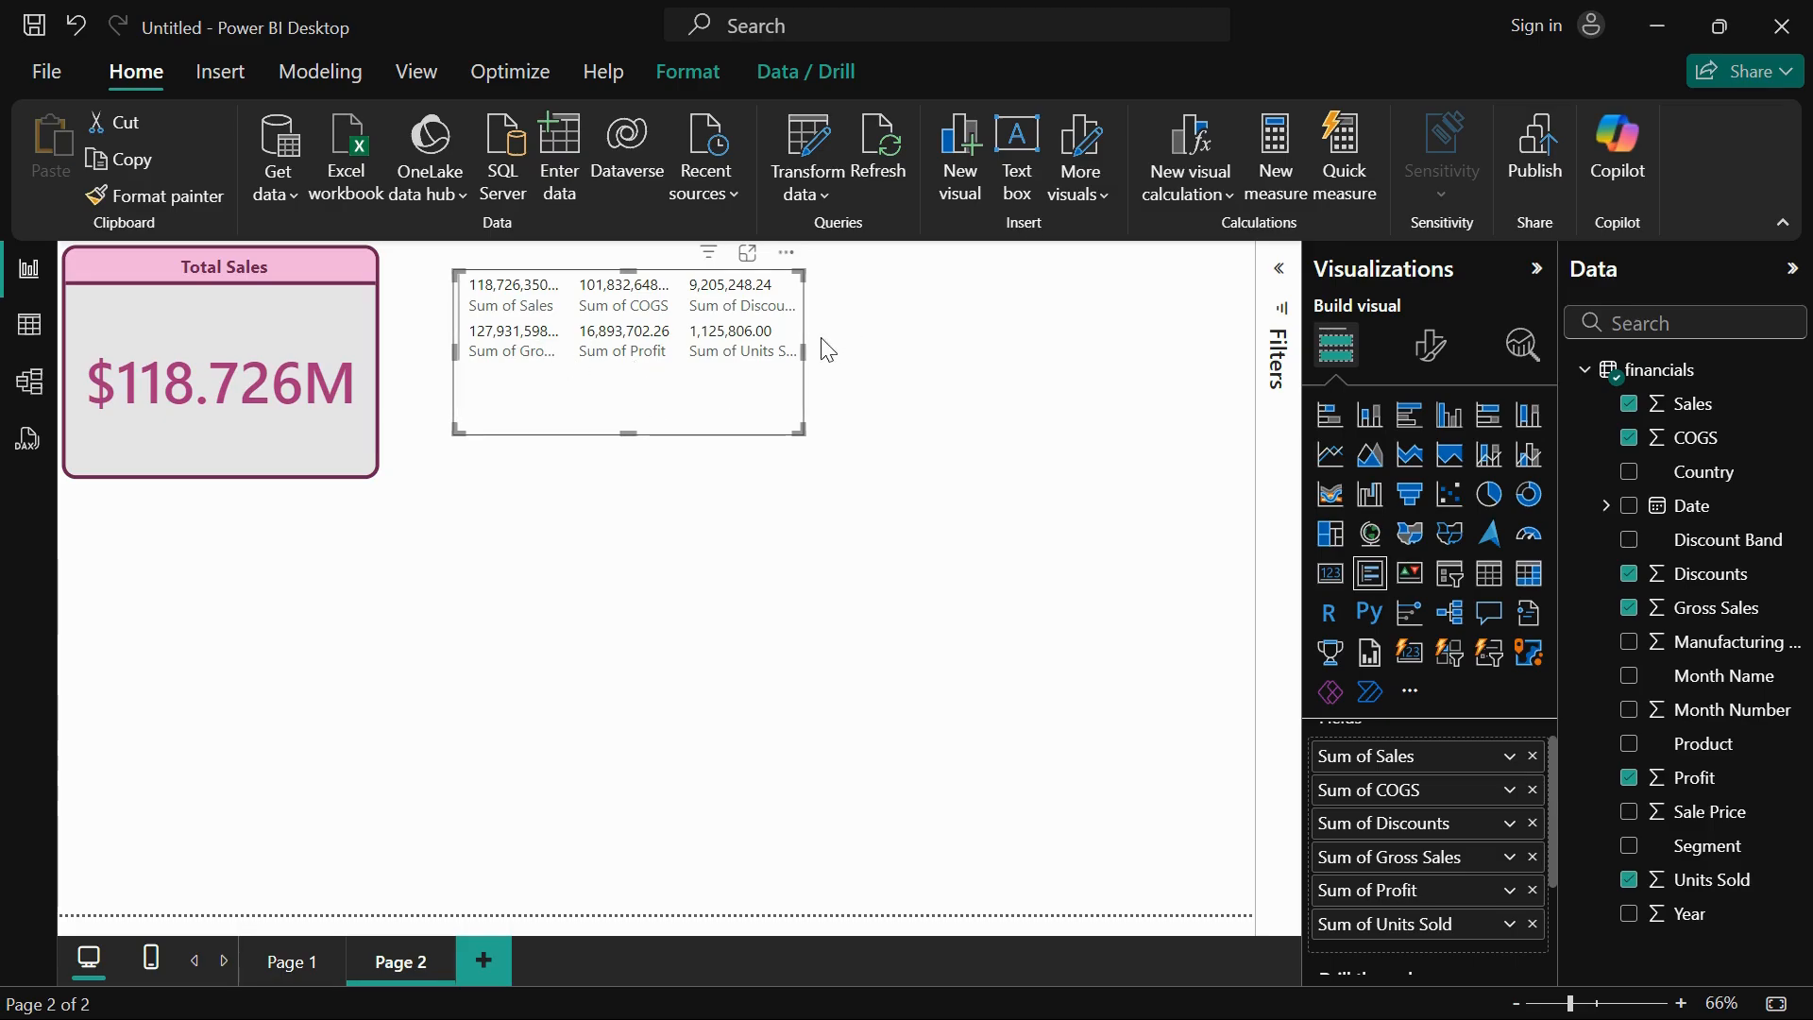
drag(802, 351, 874, 345)
click(534, 294)
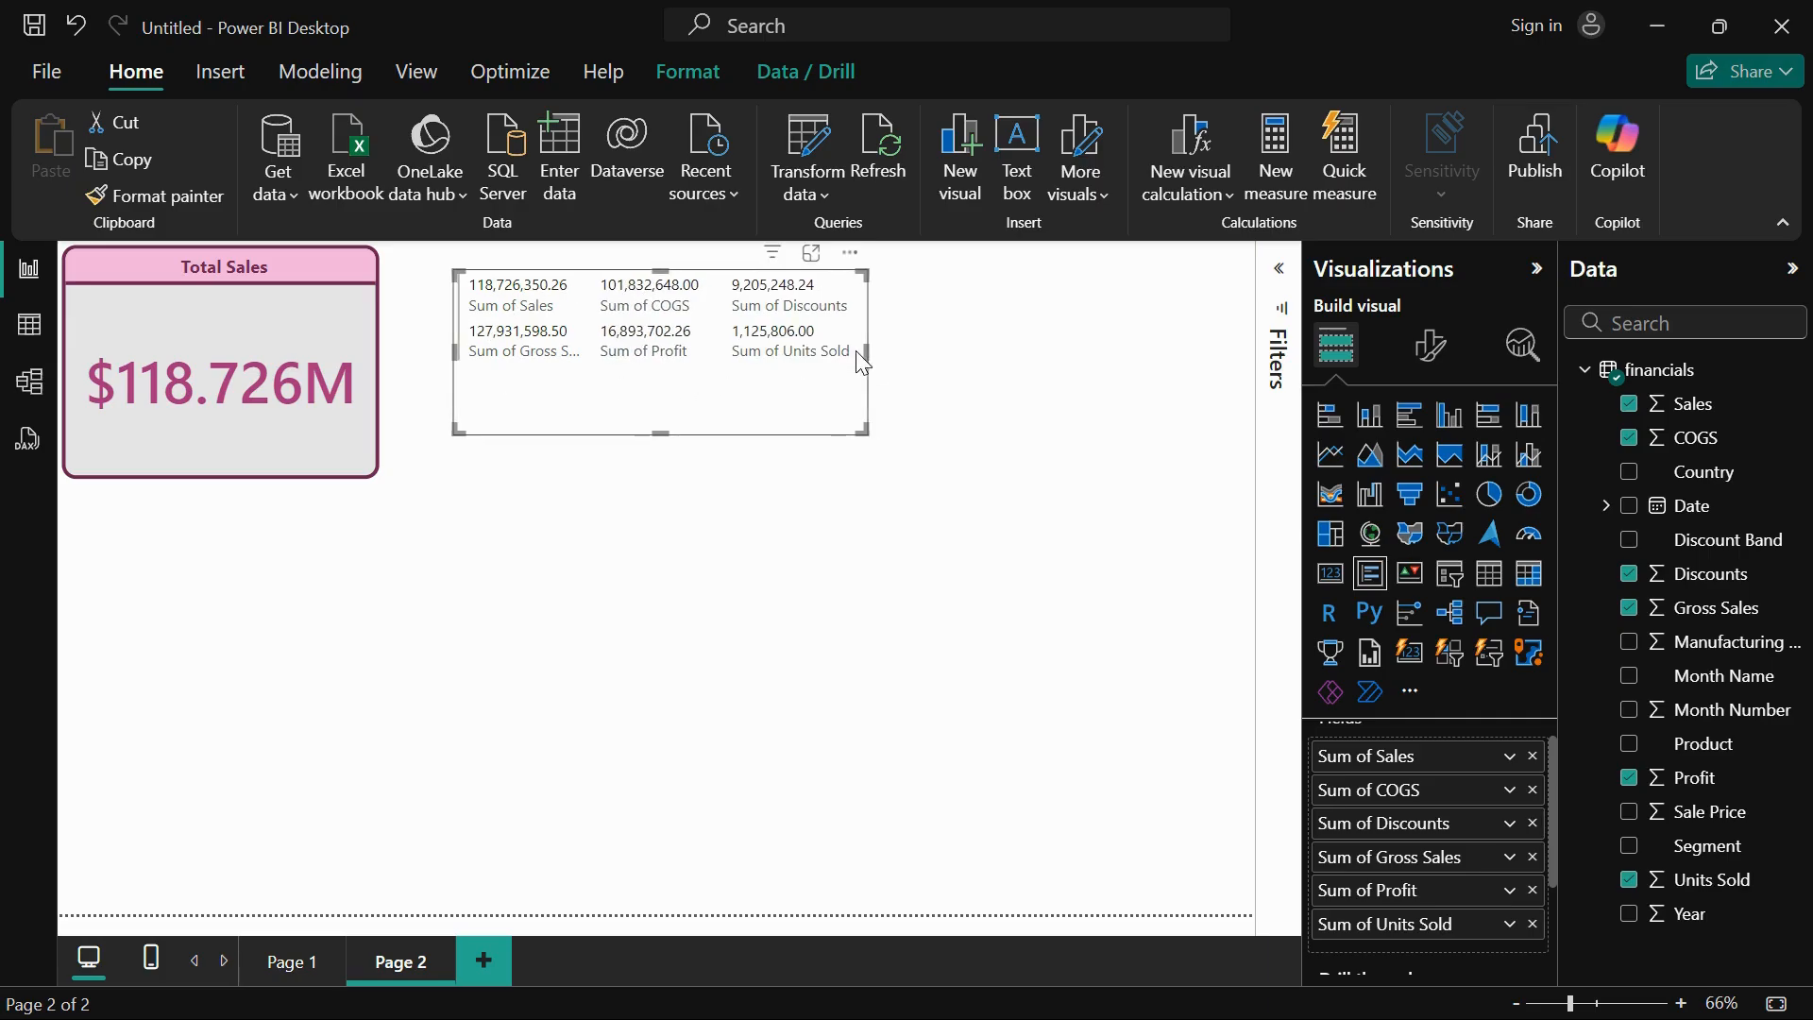
drag(858, 368, 769, 357)
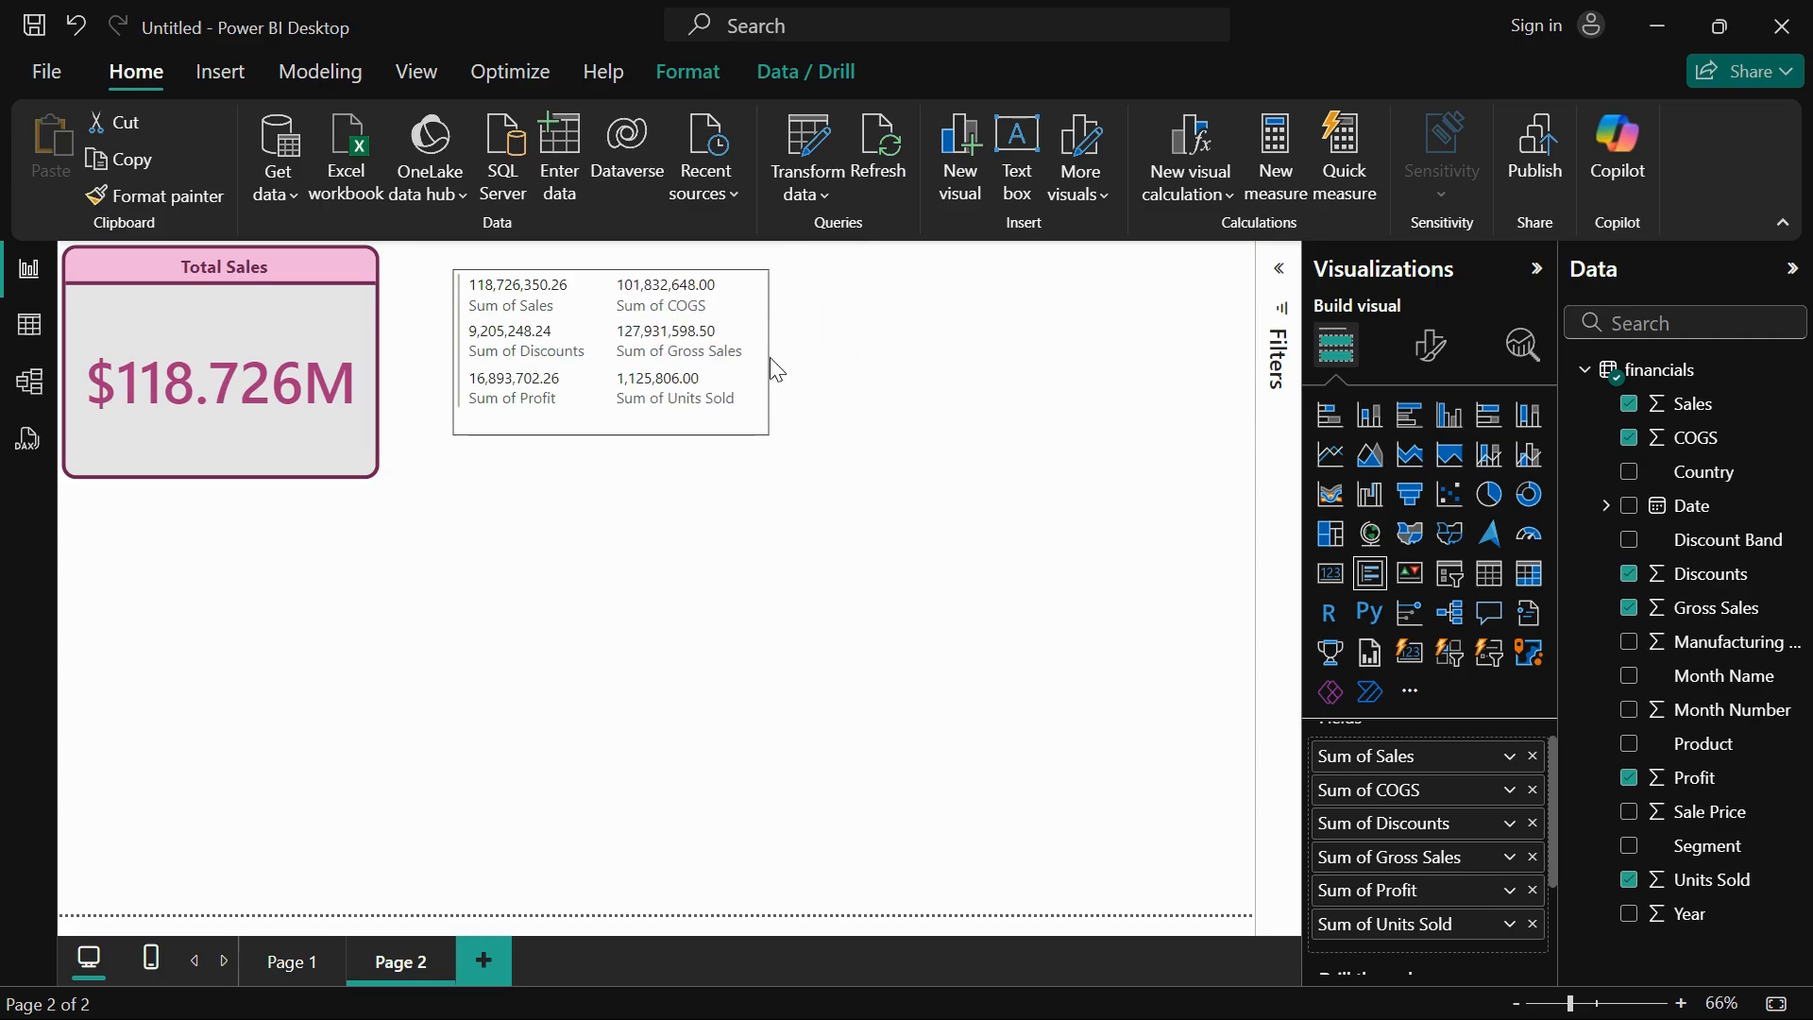
mouse_move(602, 427)
mouse_down()
mouse_move(612, 490)
mouse_move(609, 431)
mouse_up()
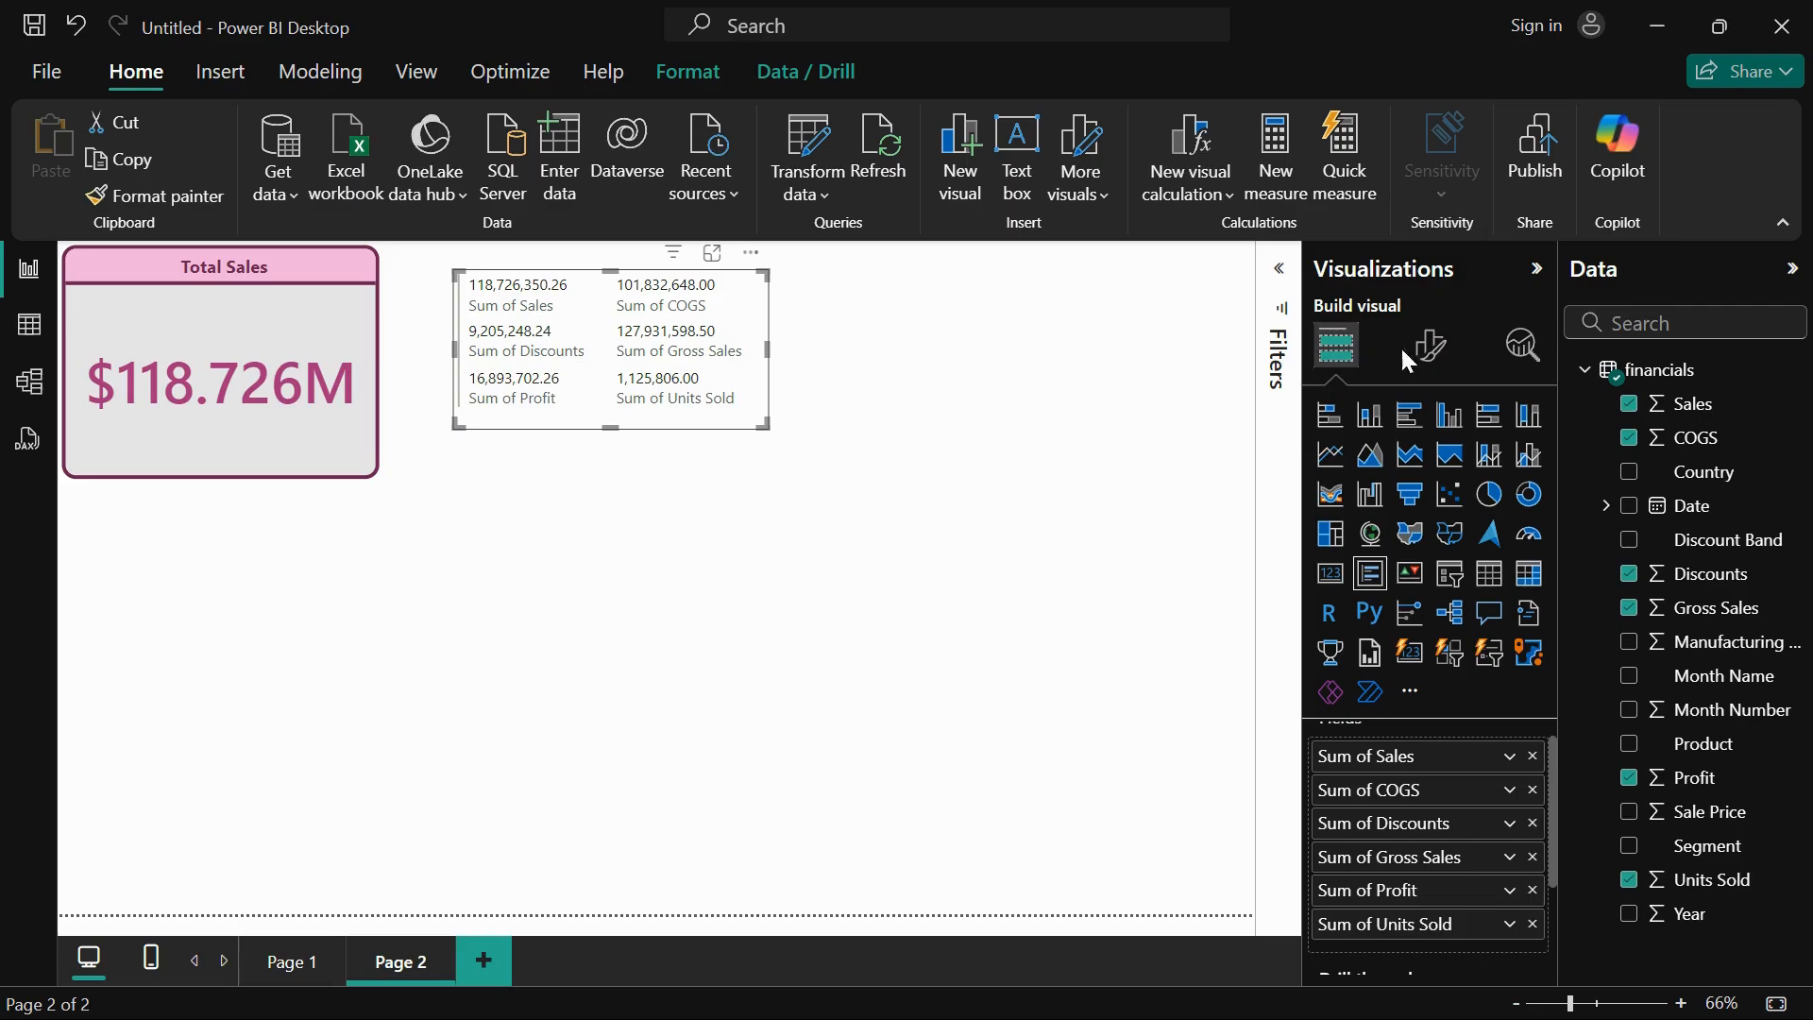
- Format the multi-row card's callout values in Segoe UI Bold, size 15, with an orange color
click(1433, 349)
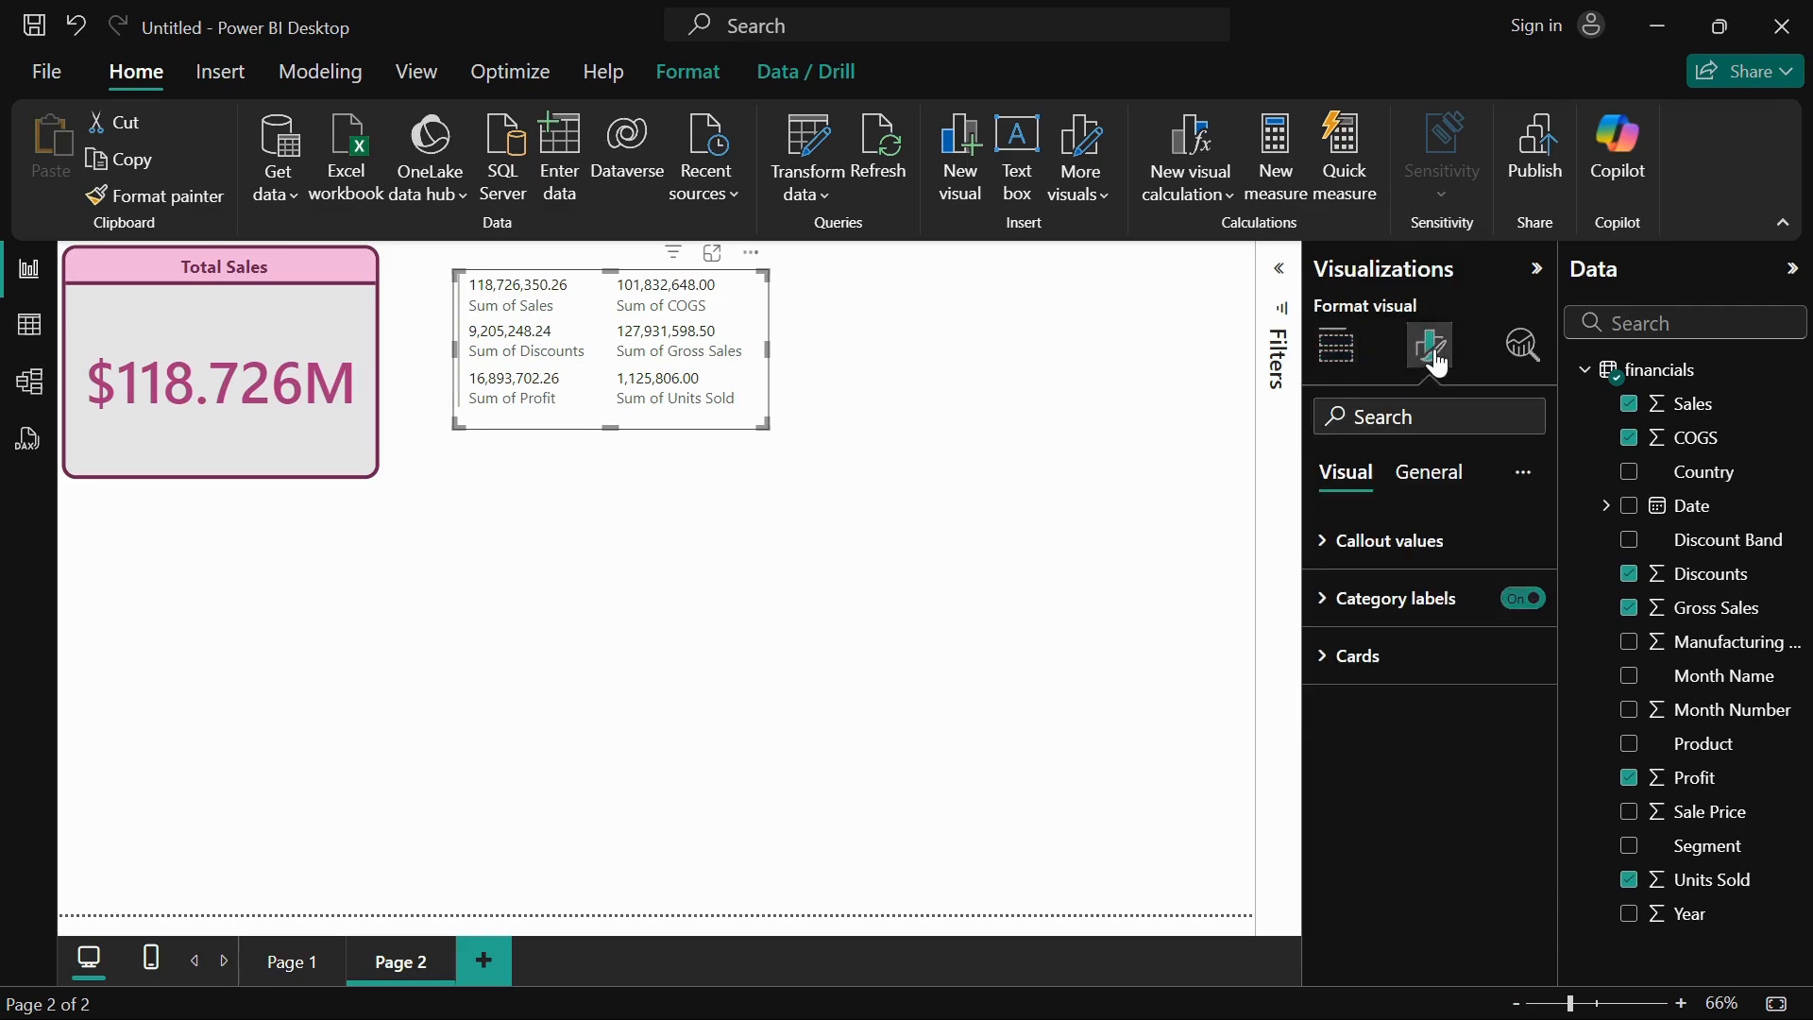
click(1370, 557)
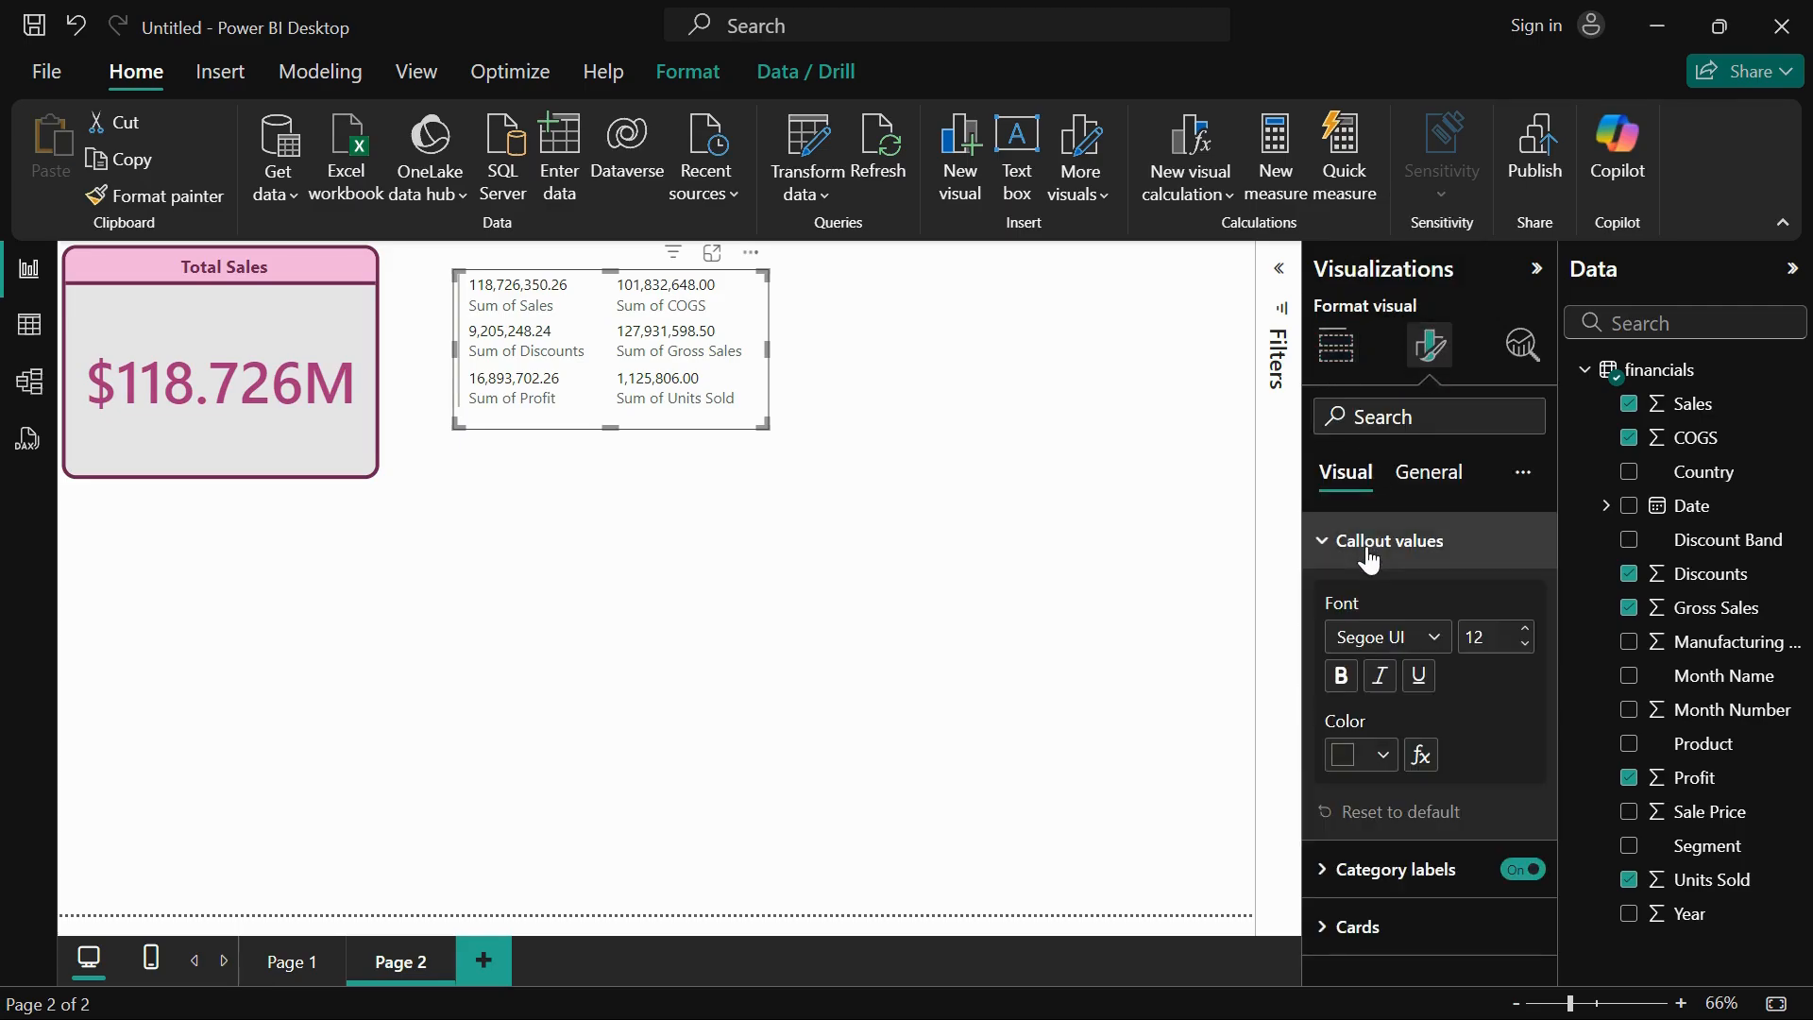
click(1407, 637)
click(1412, 460)
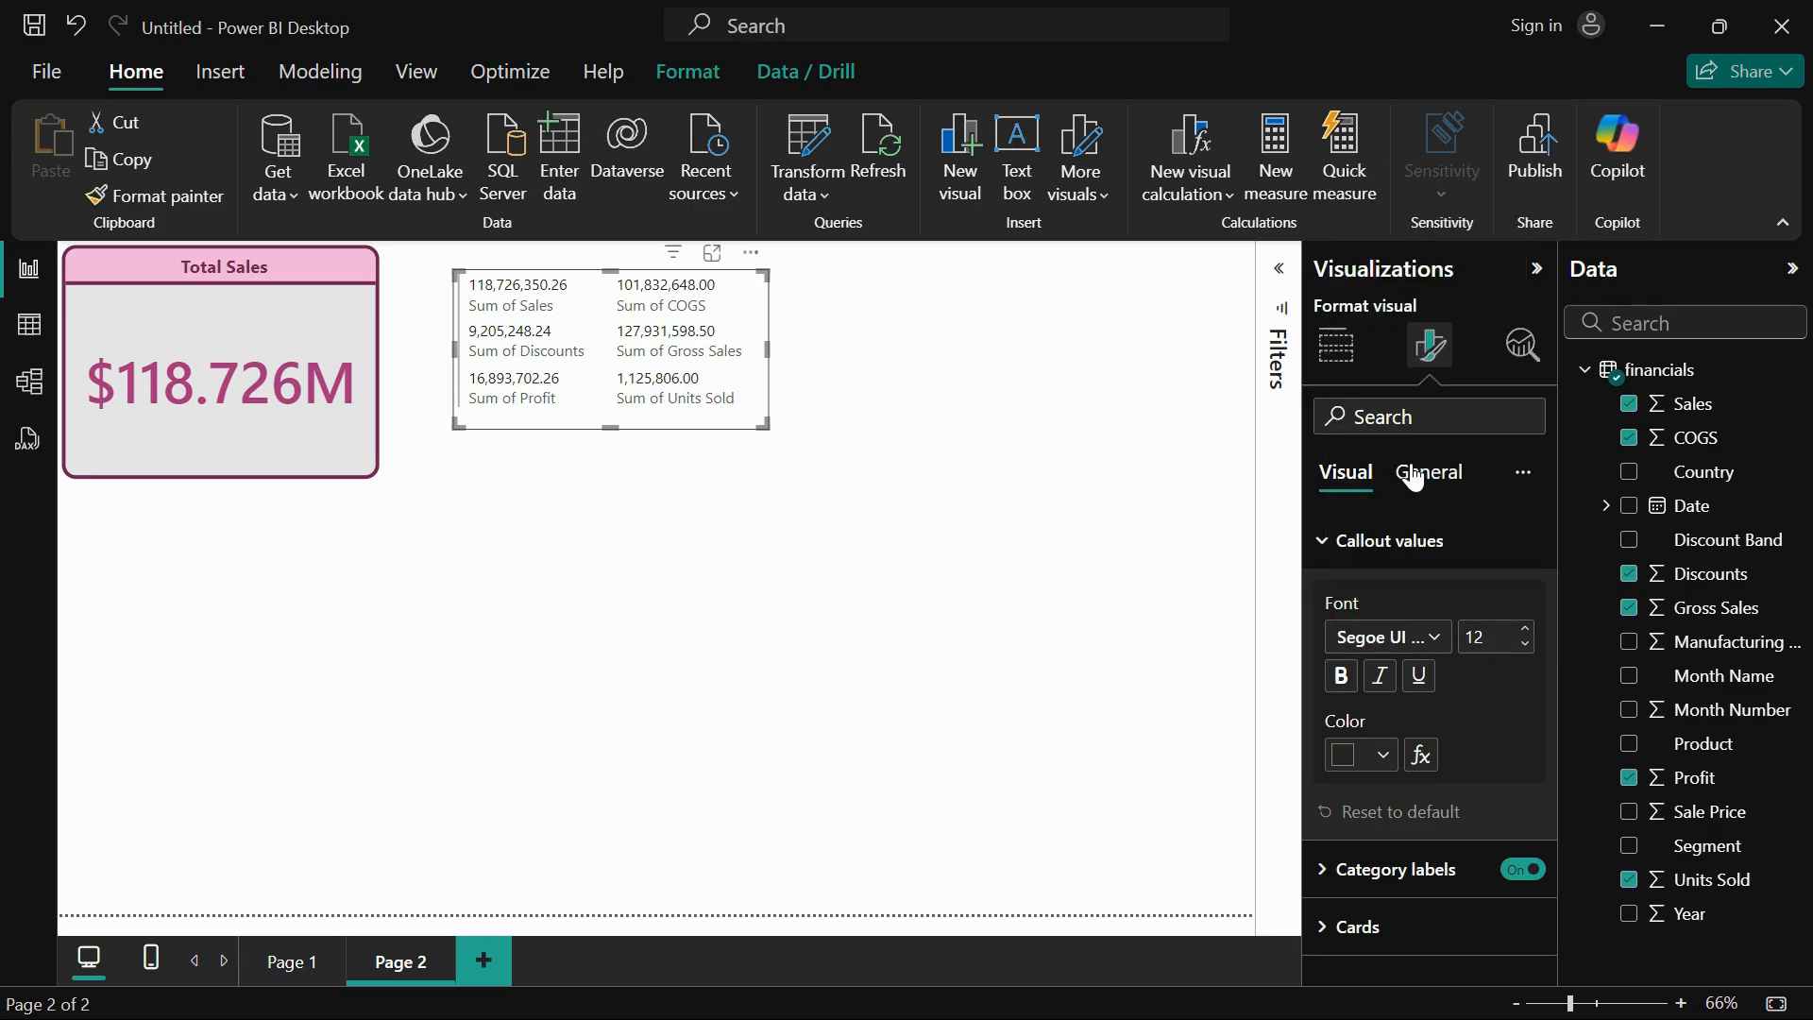
click(1422, 638)
click(1416, 425)
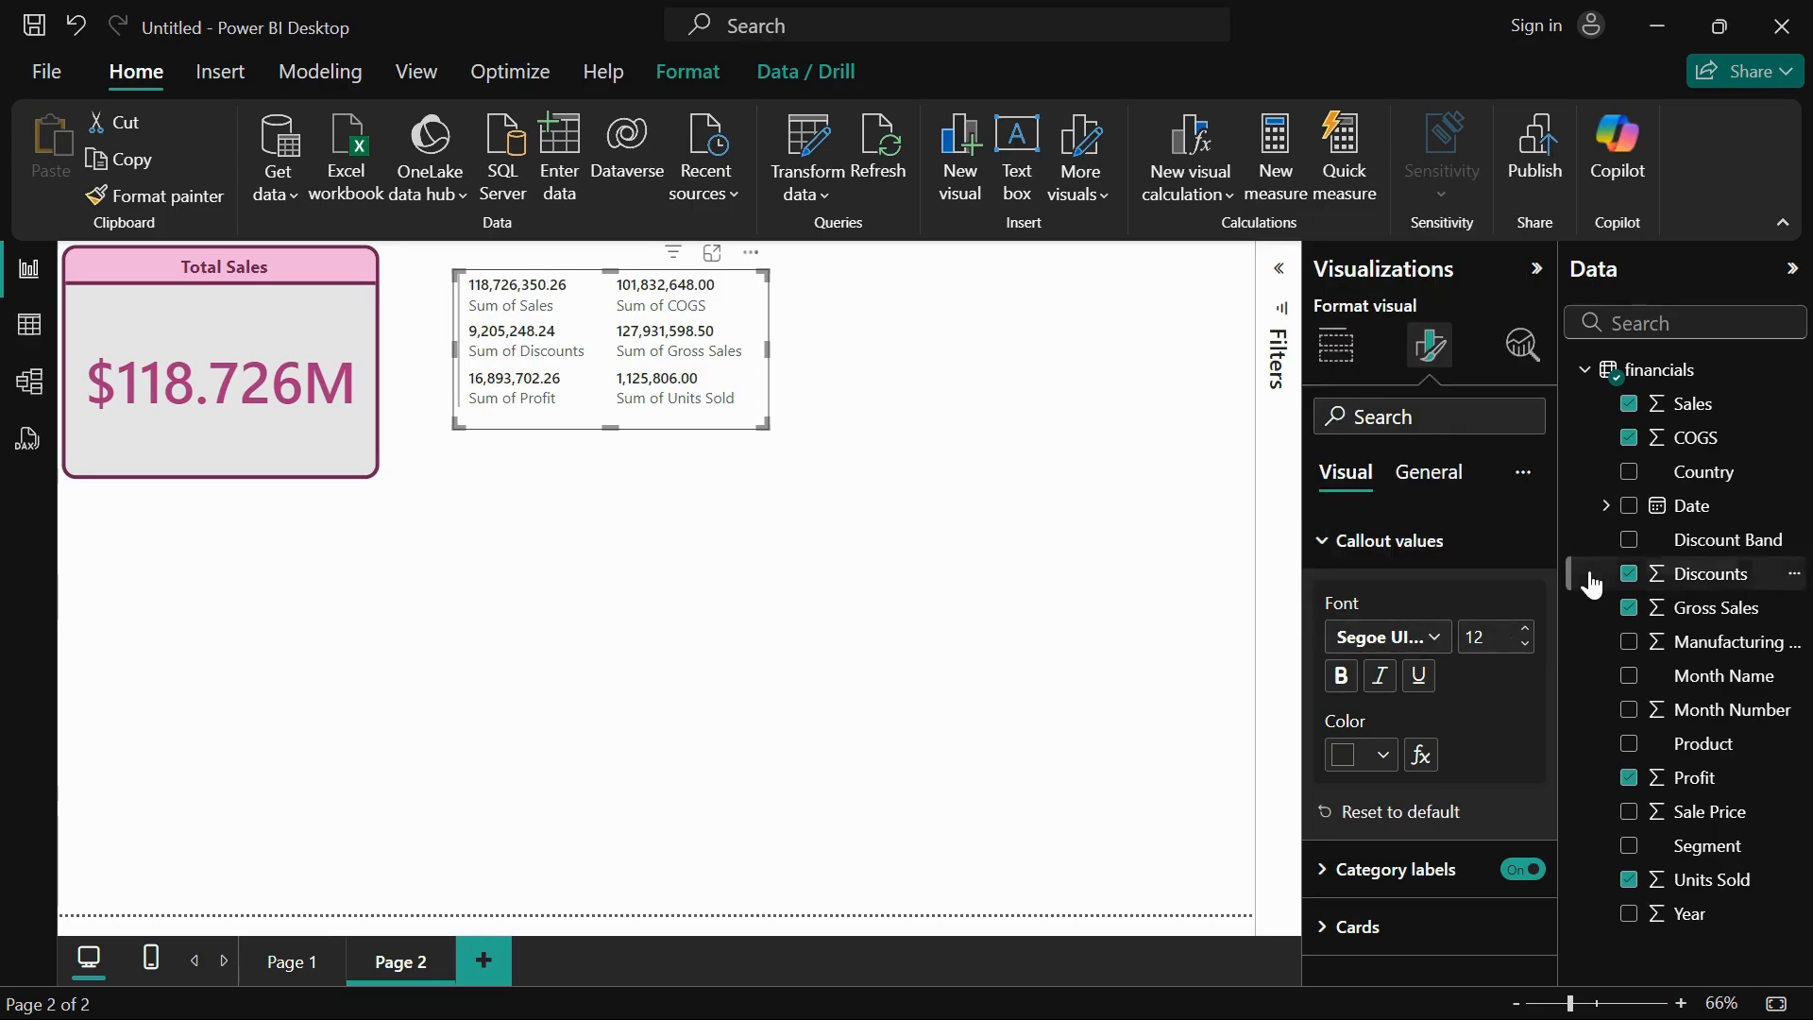
click(1527, 630)
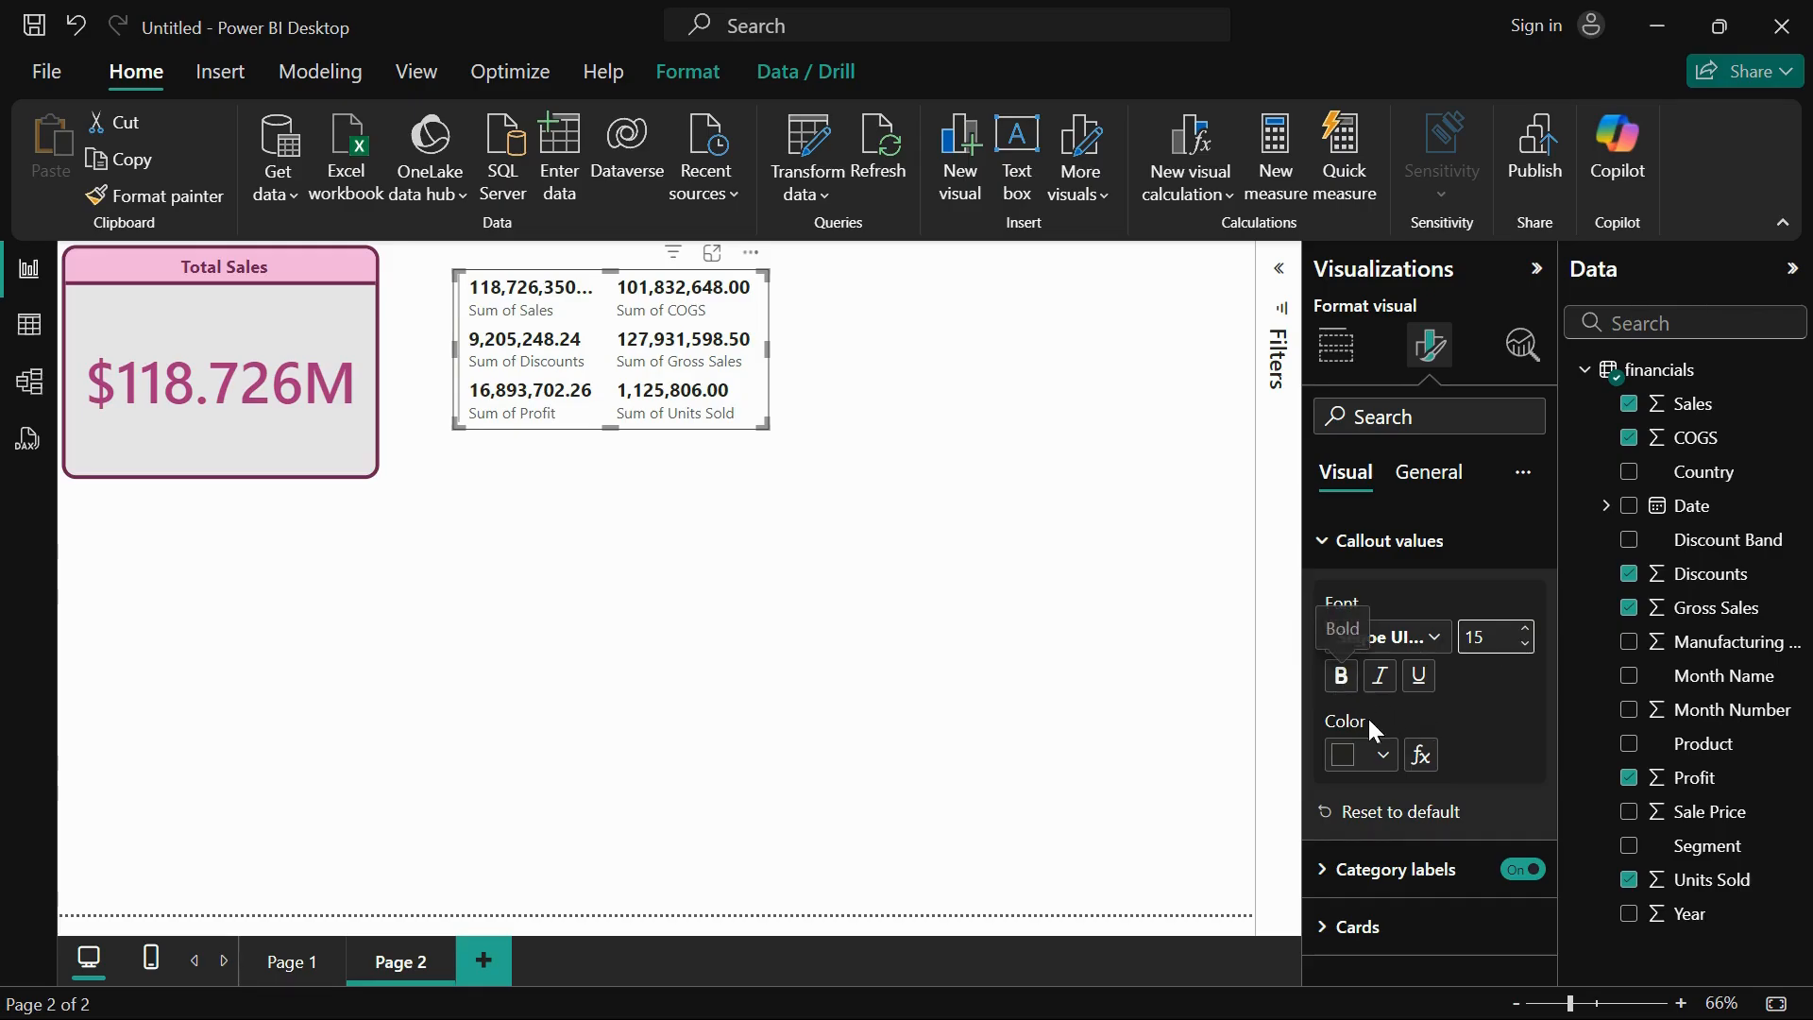
click(1382, 757)
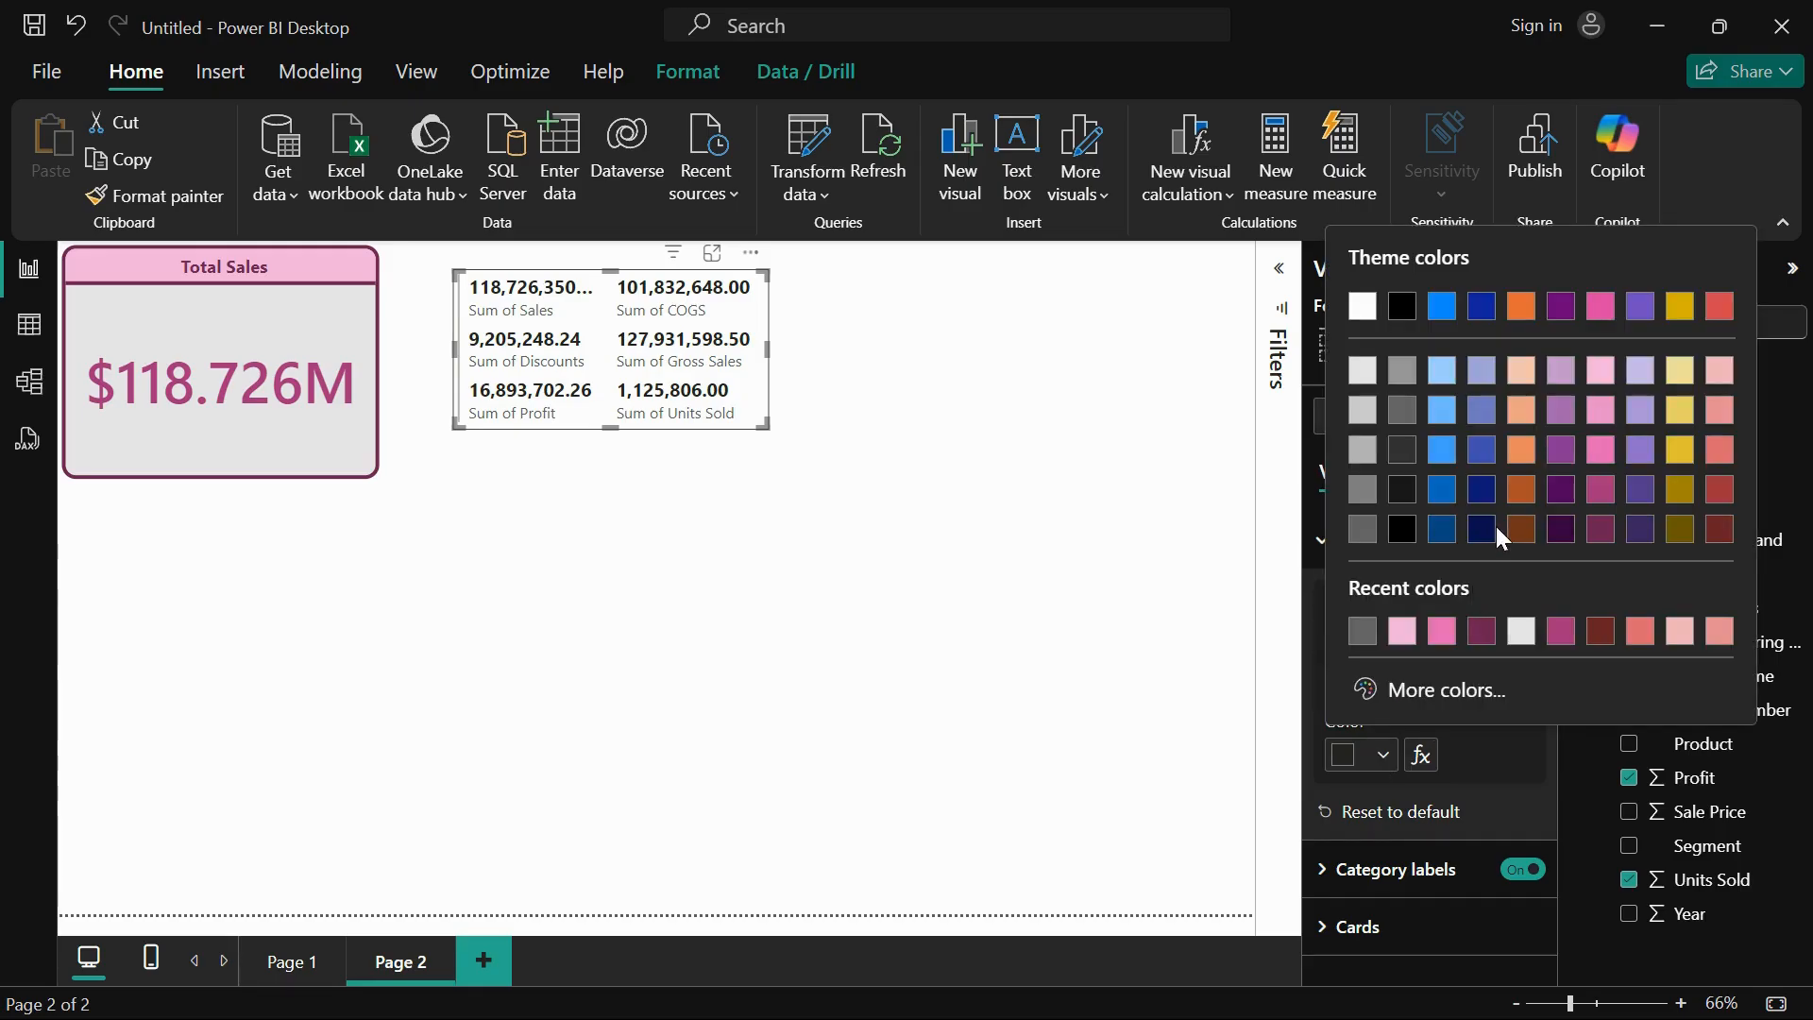
click(1522, 450)
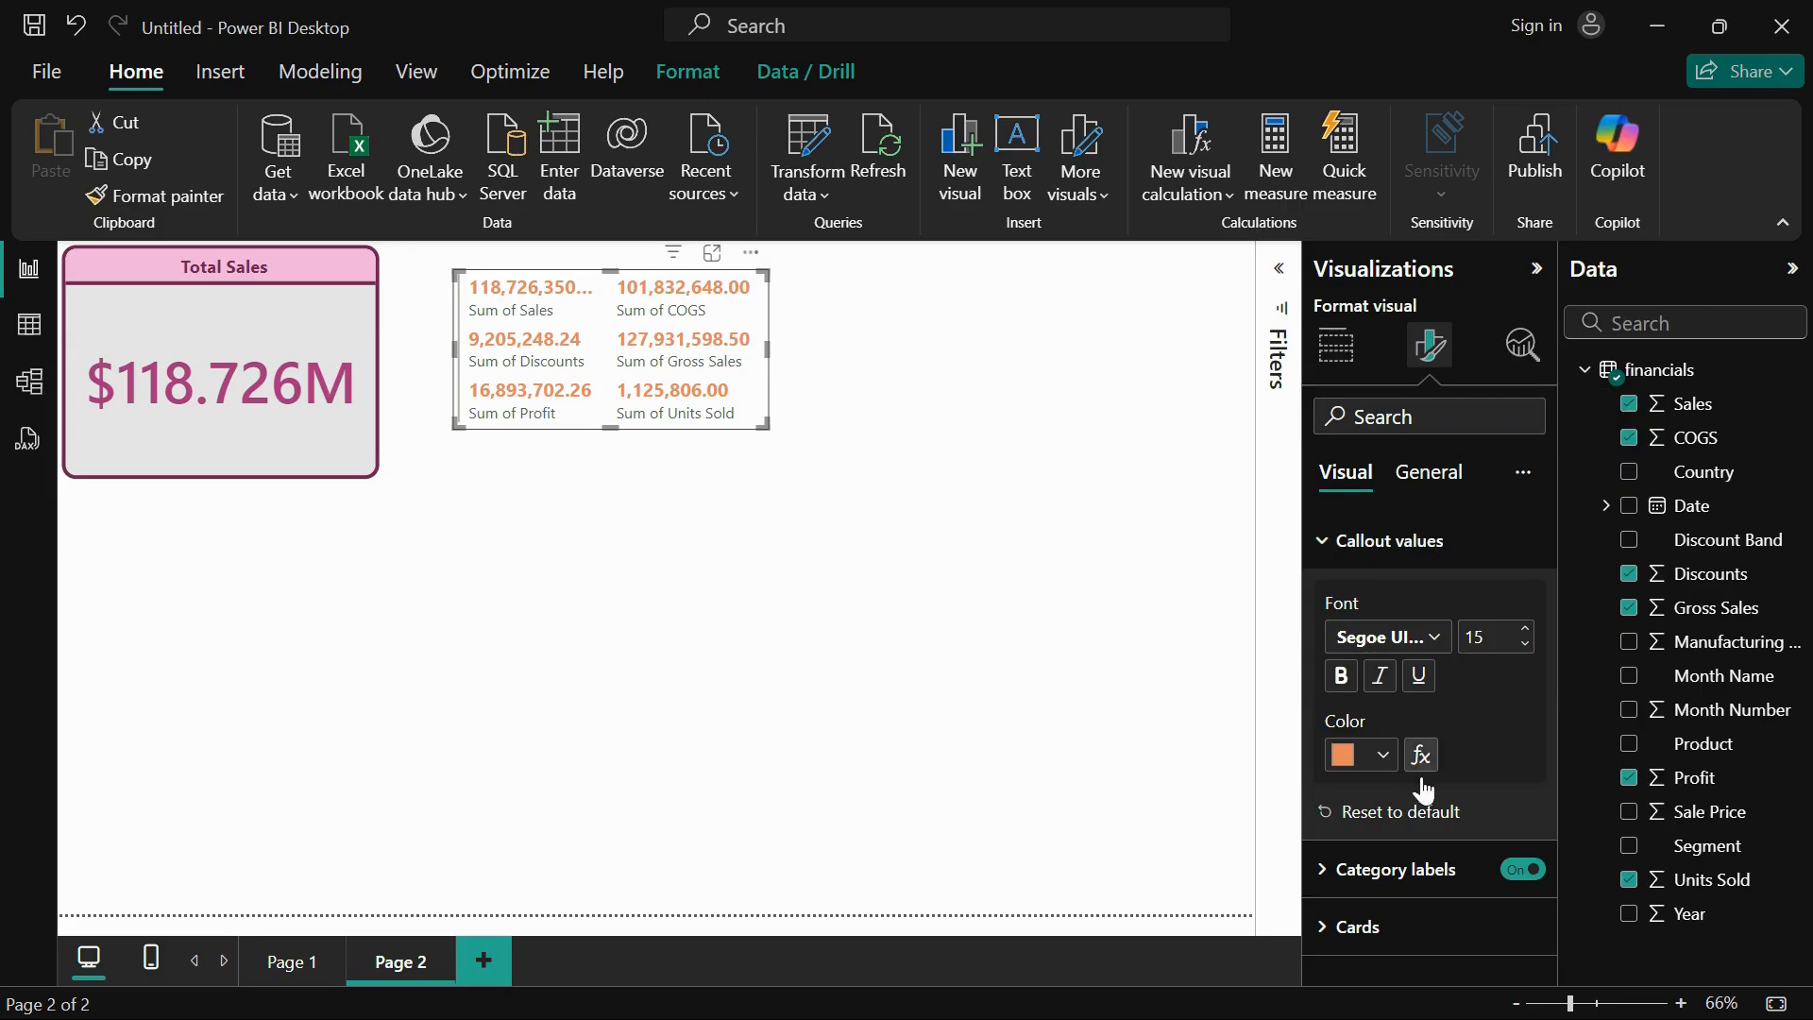
- Try the multi-row card without category labels at a narrower width, and turn the category labels back on
click(1395, 869)
scroll(1525, 741, down, 3)
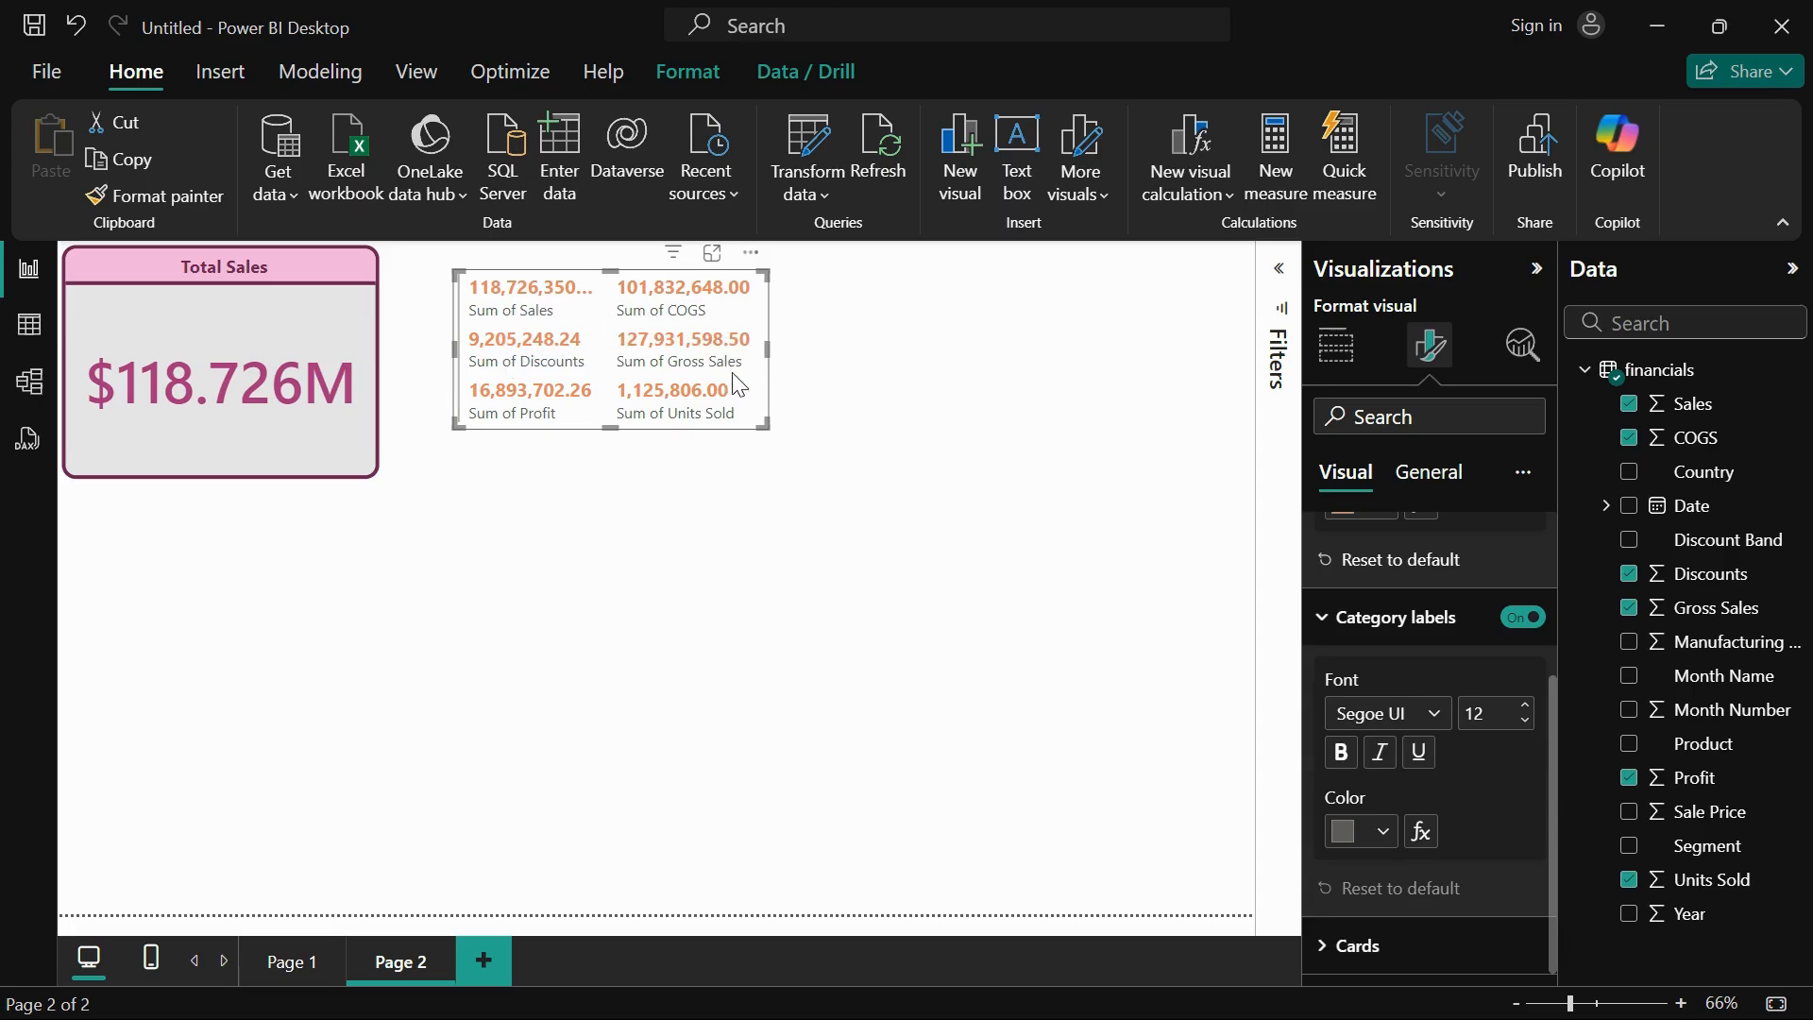
click(1521, 617)
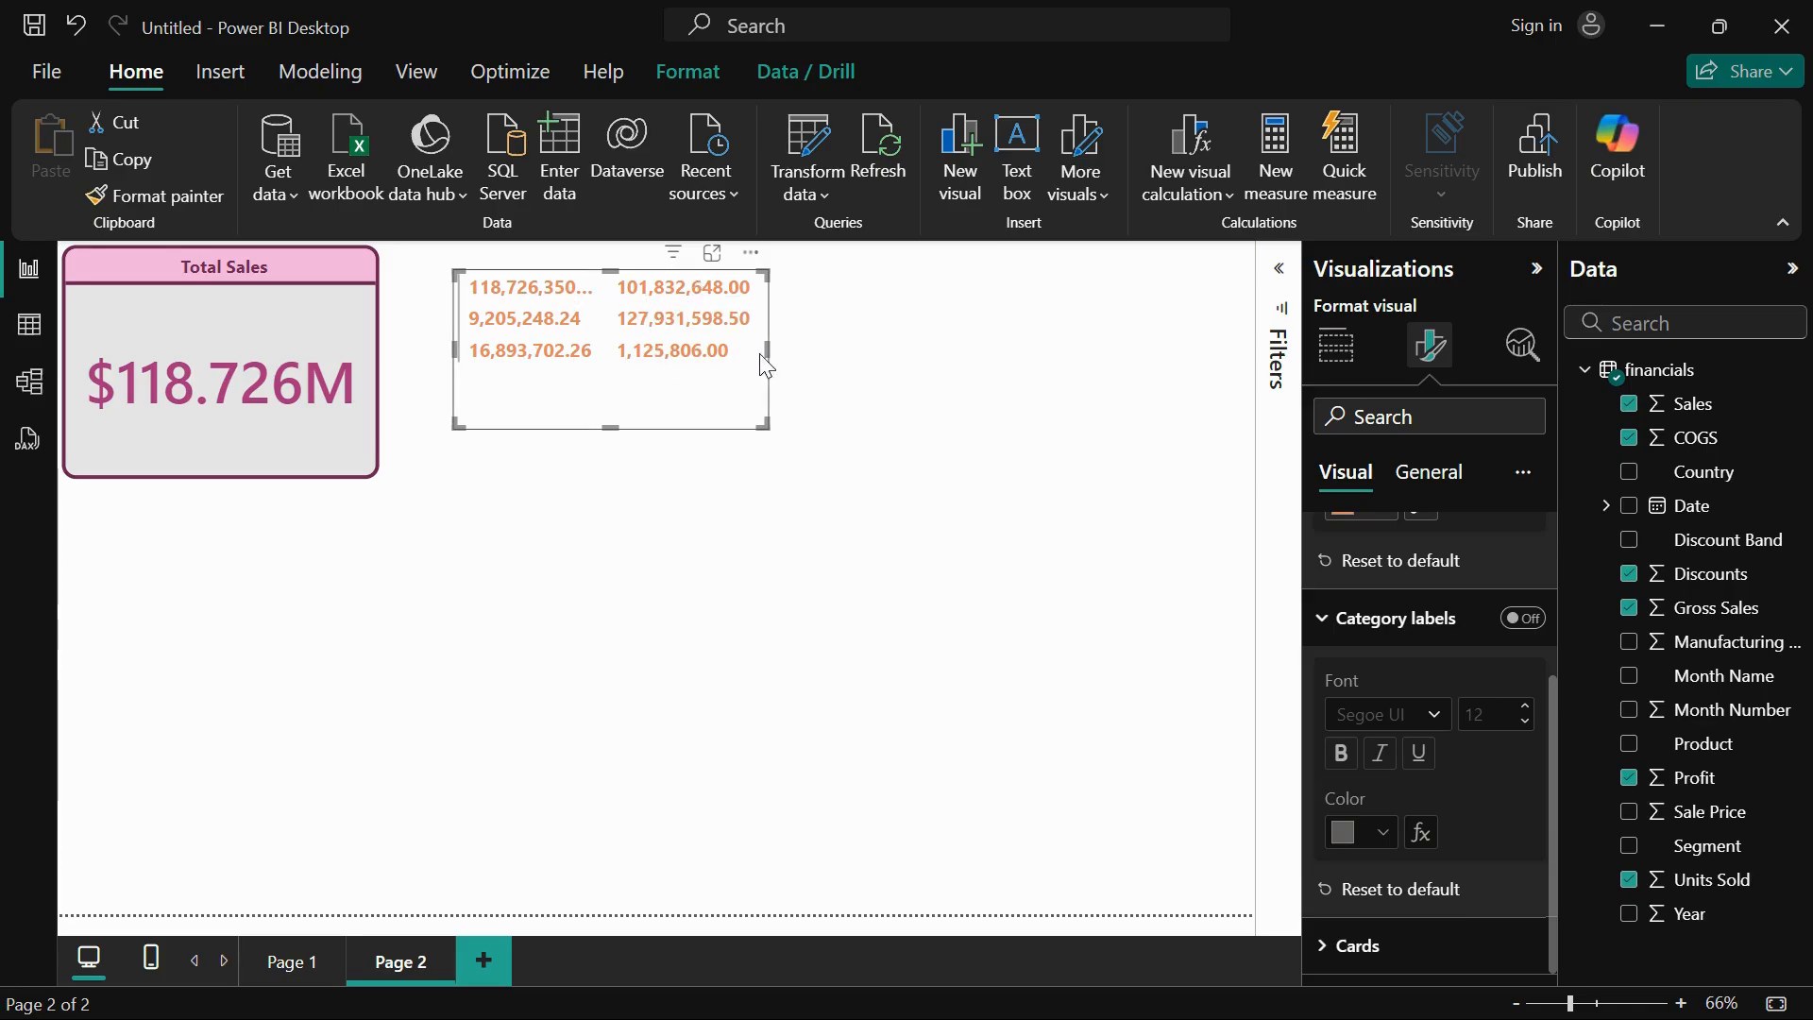
drag(767, 348, 723, 317)
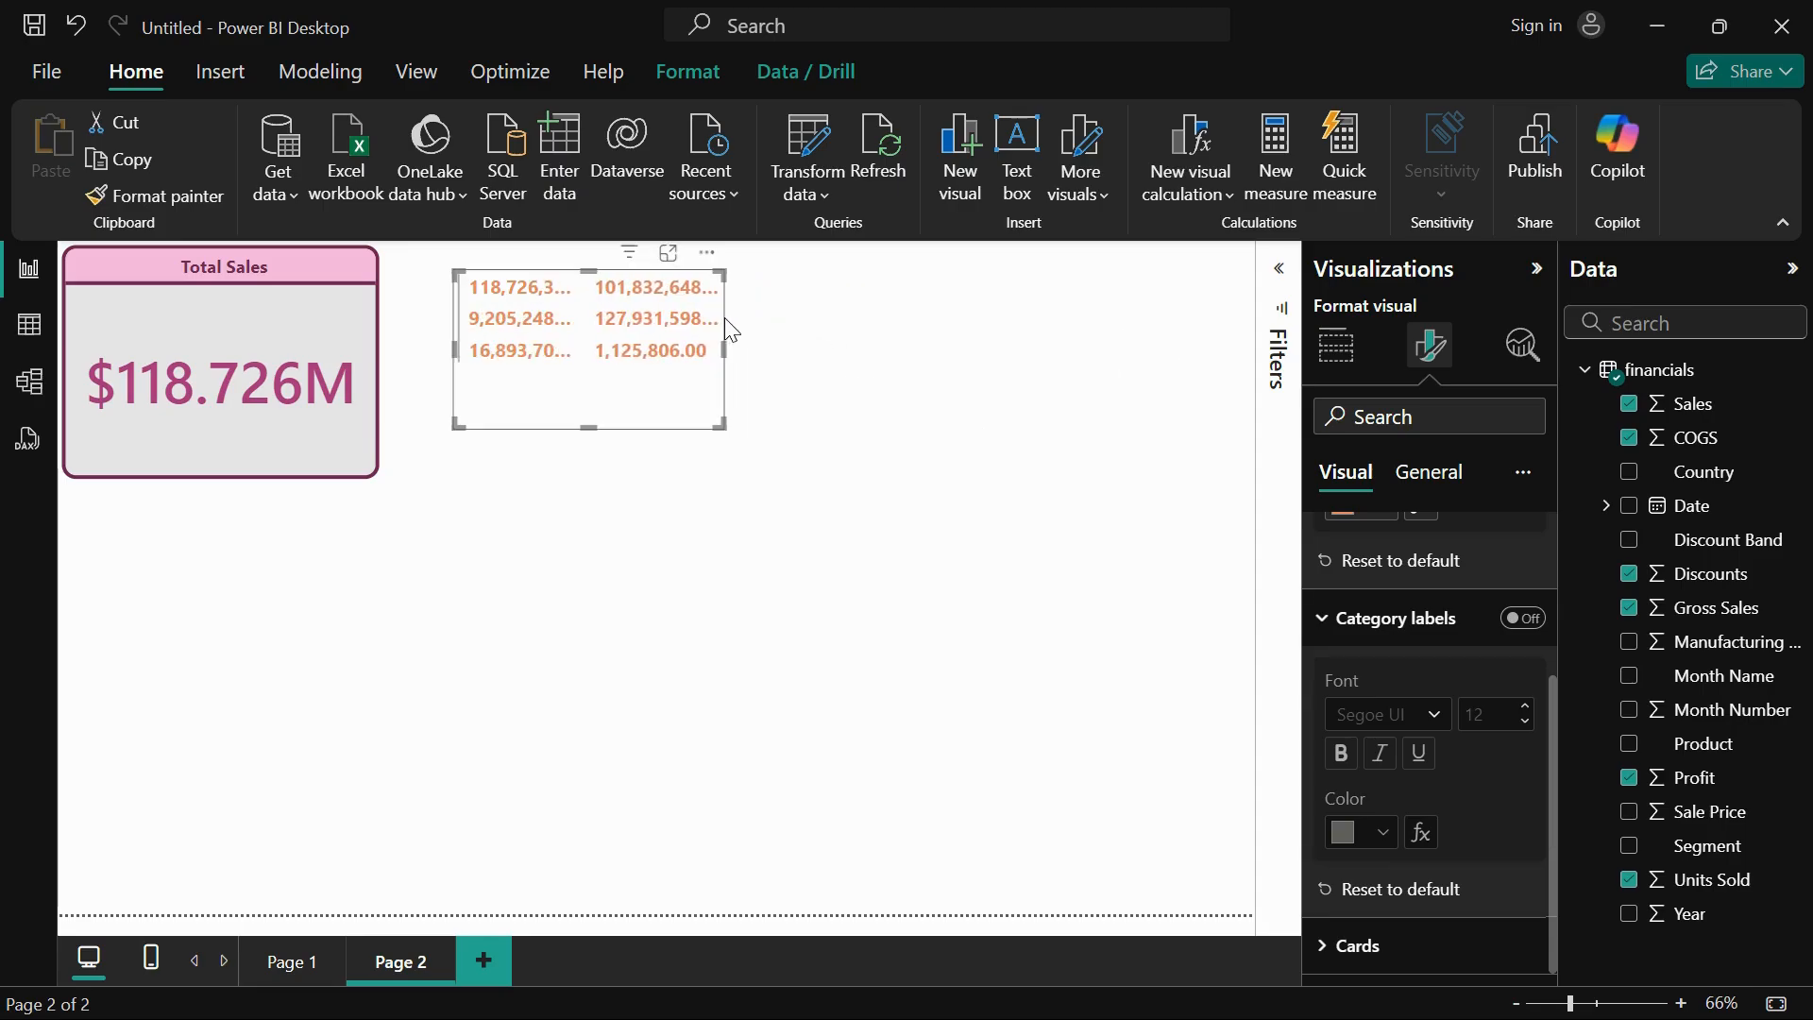
click(1530, 623)
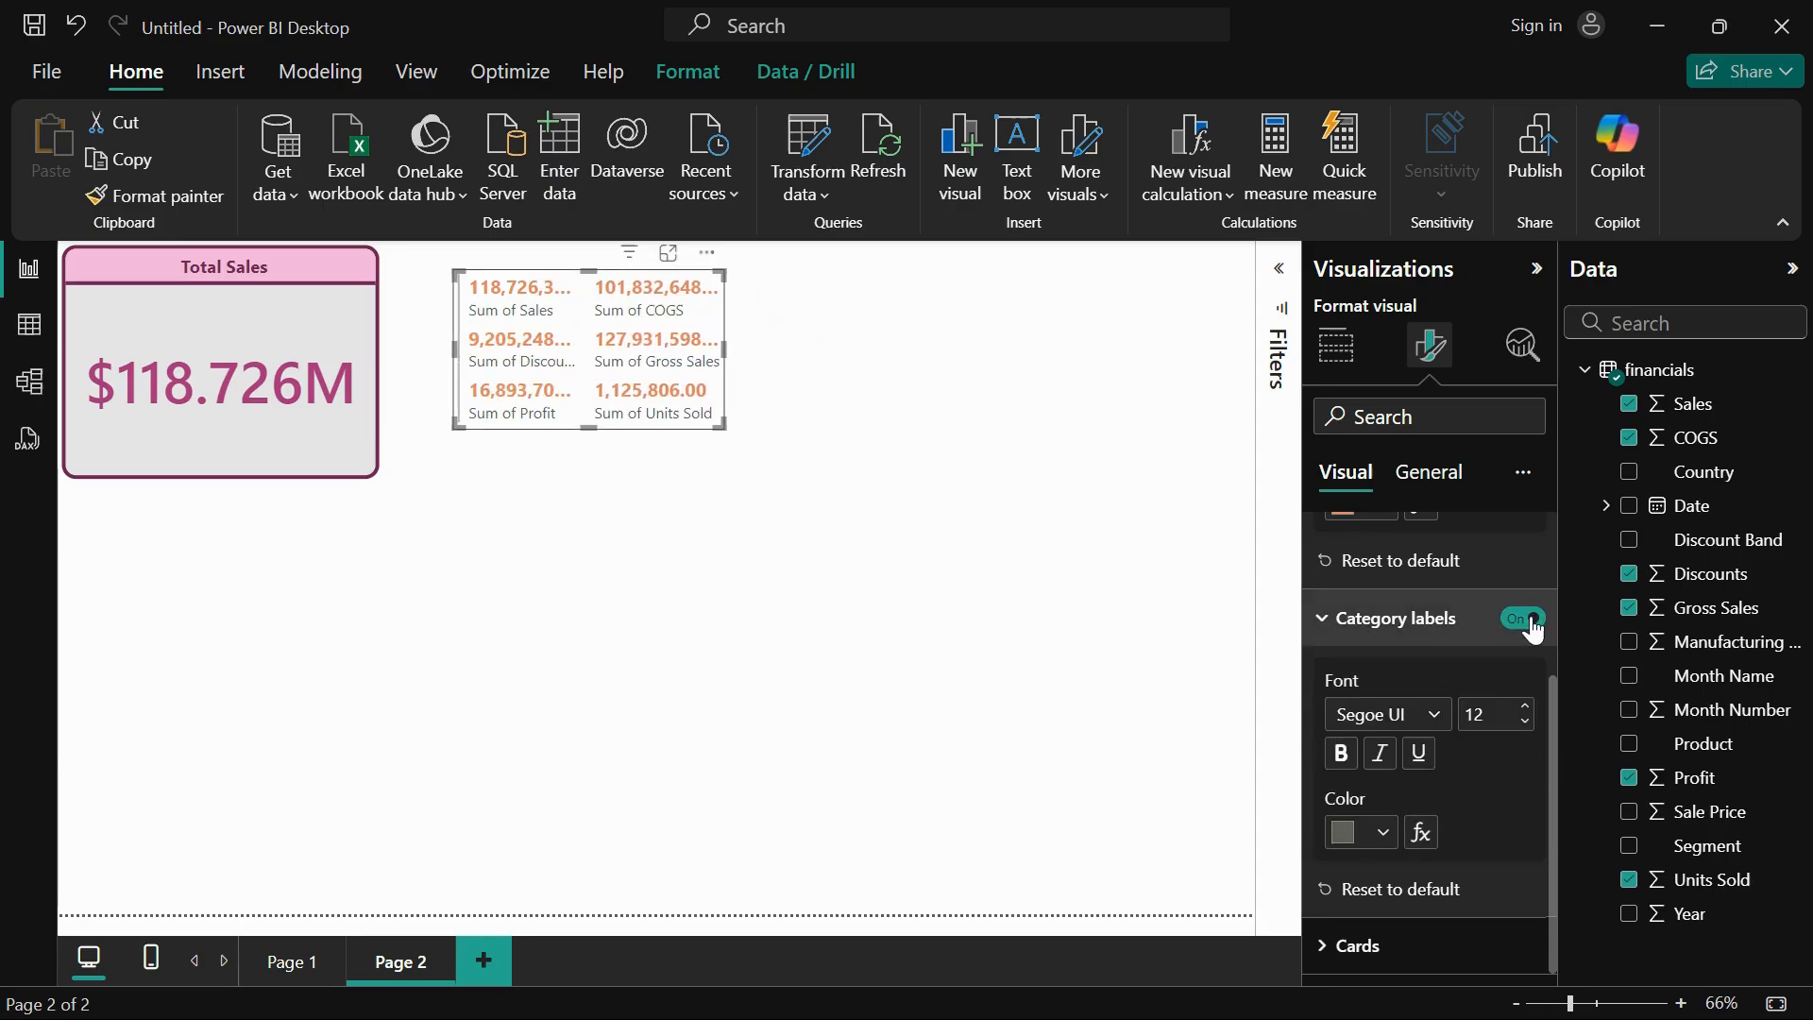
- Format the category labels in Segoe UI Semibold, size 13, with a dark pink color
click(1416, 716)
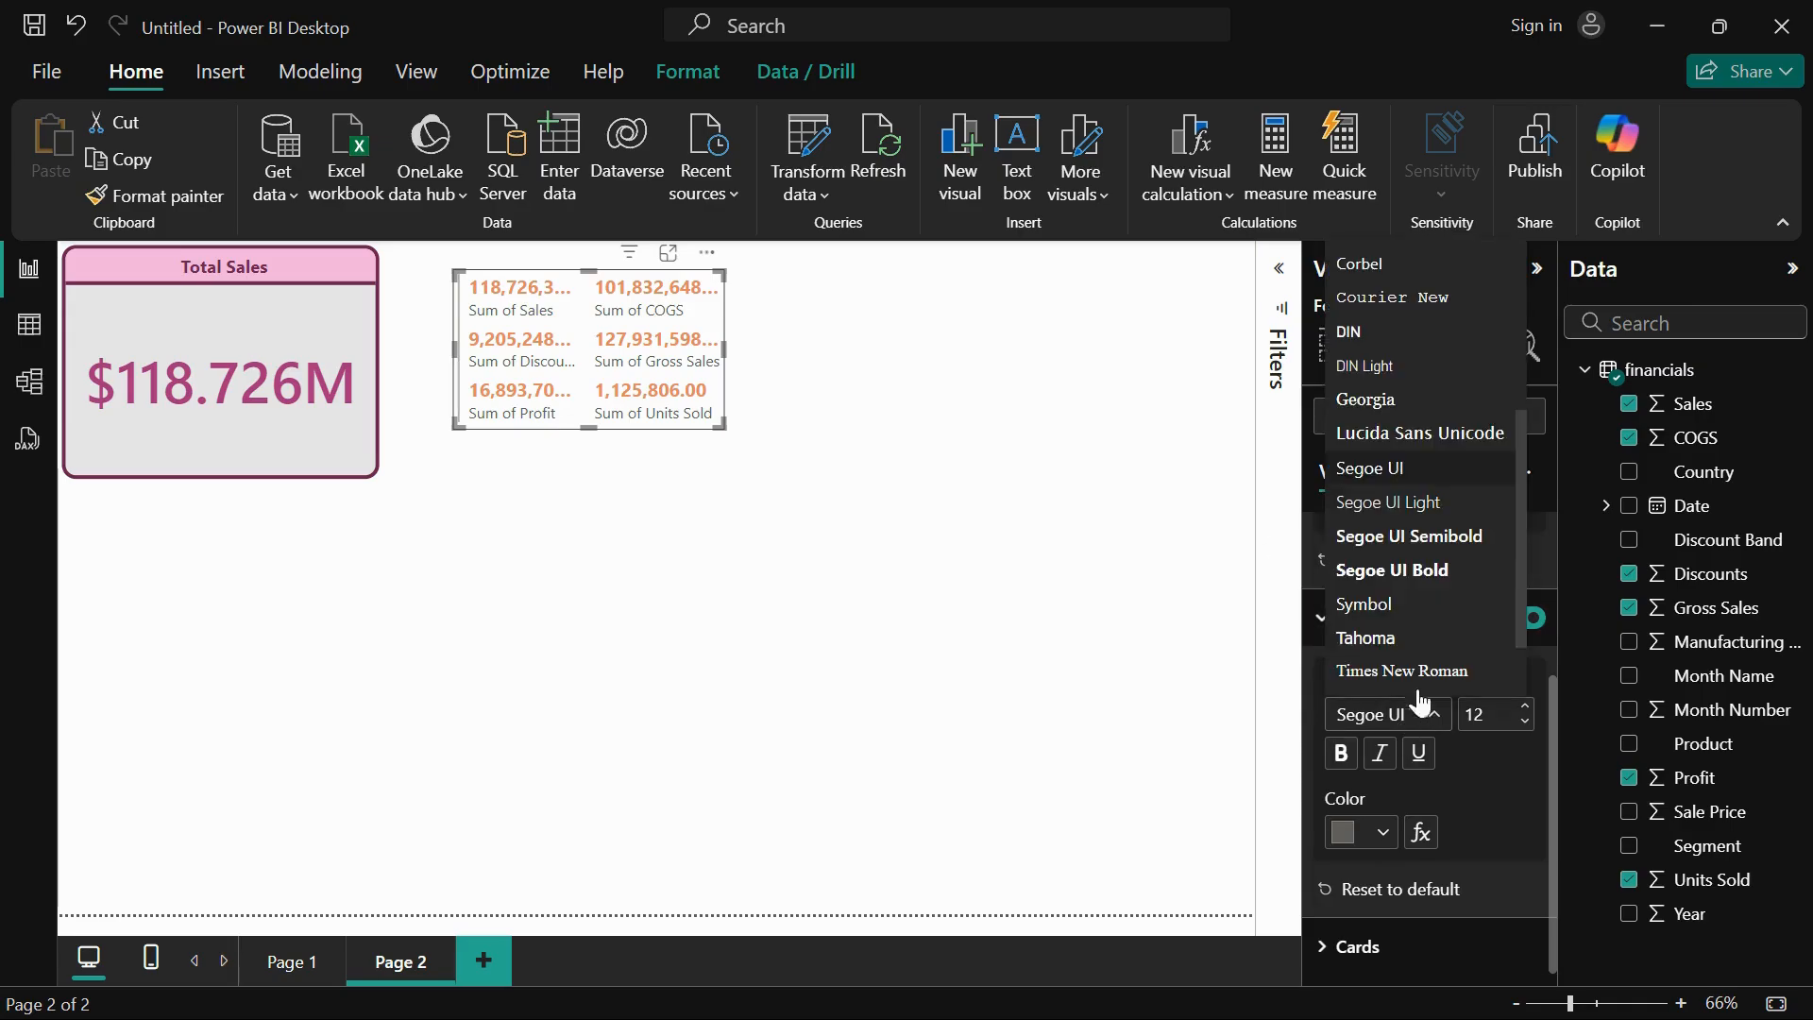
click(1407, 536)
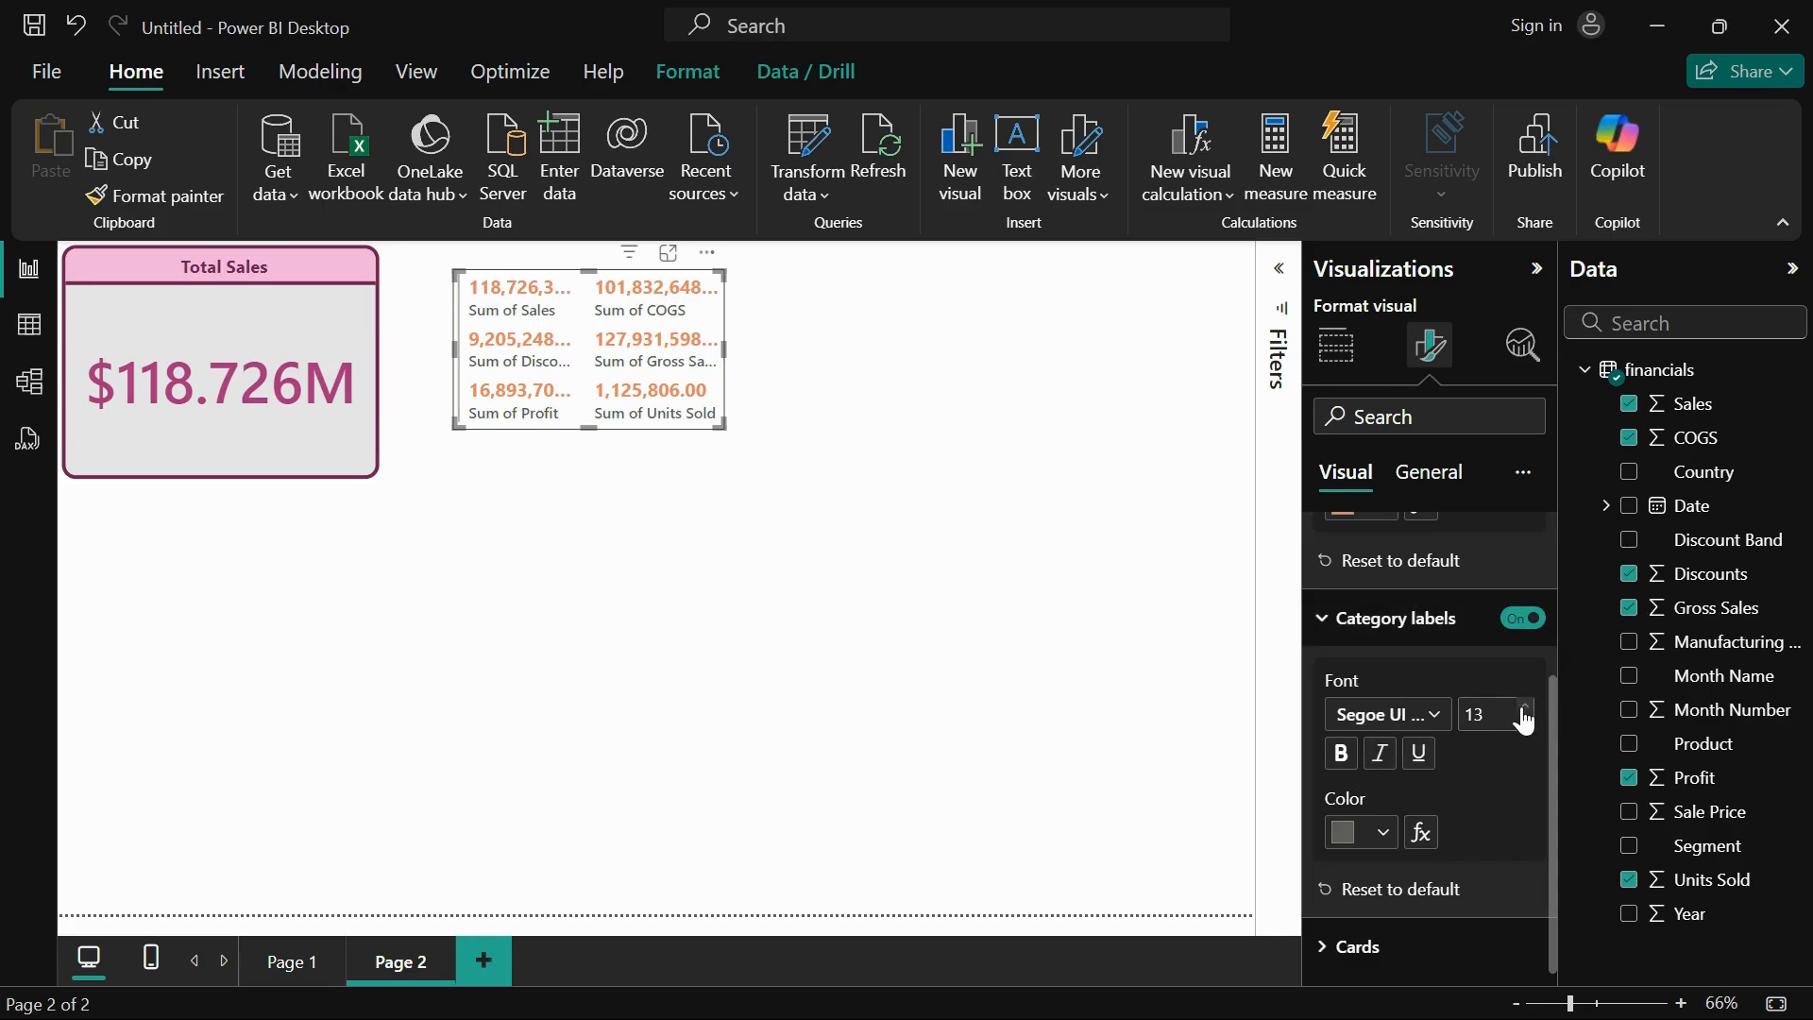
click(1369, 834)
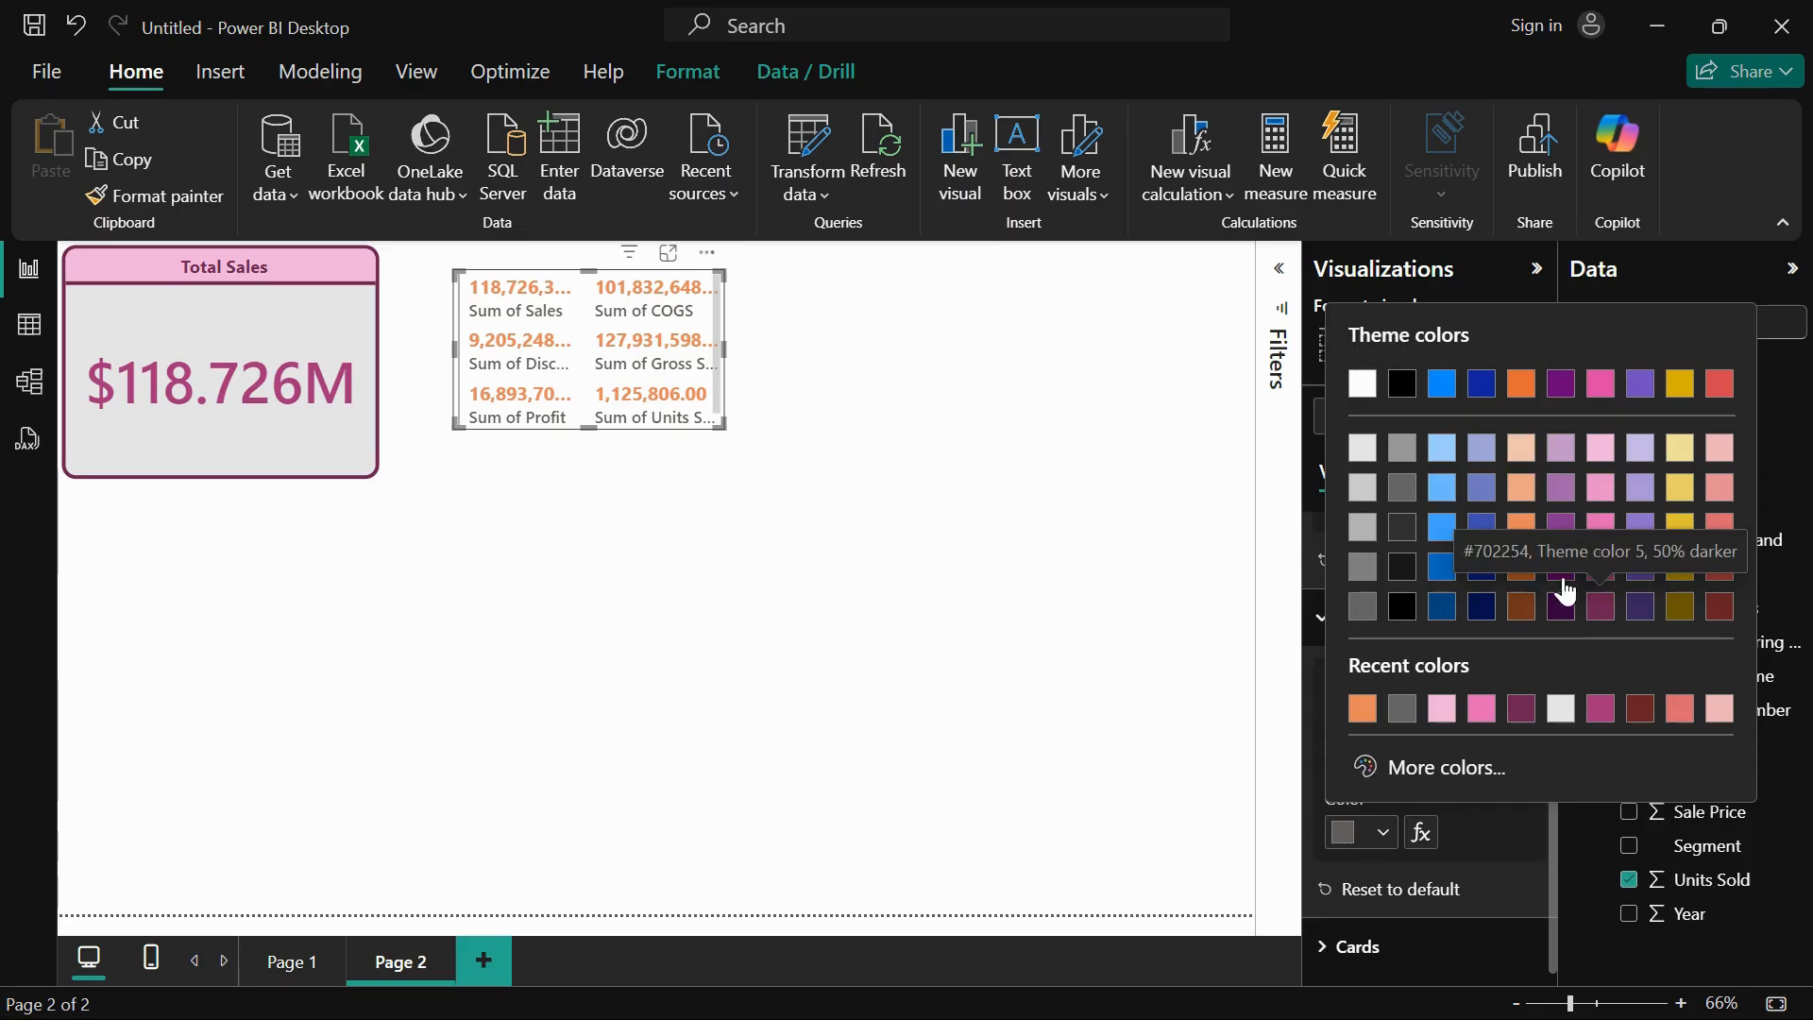
click(1598, 570)
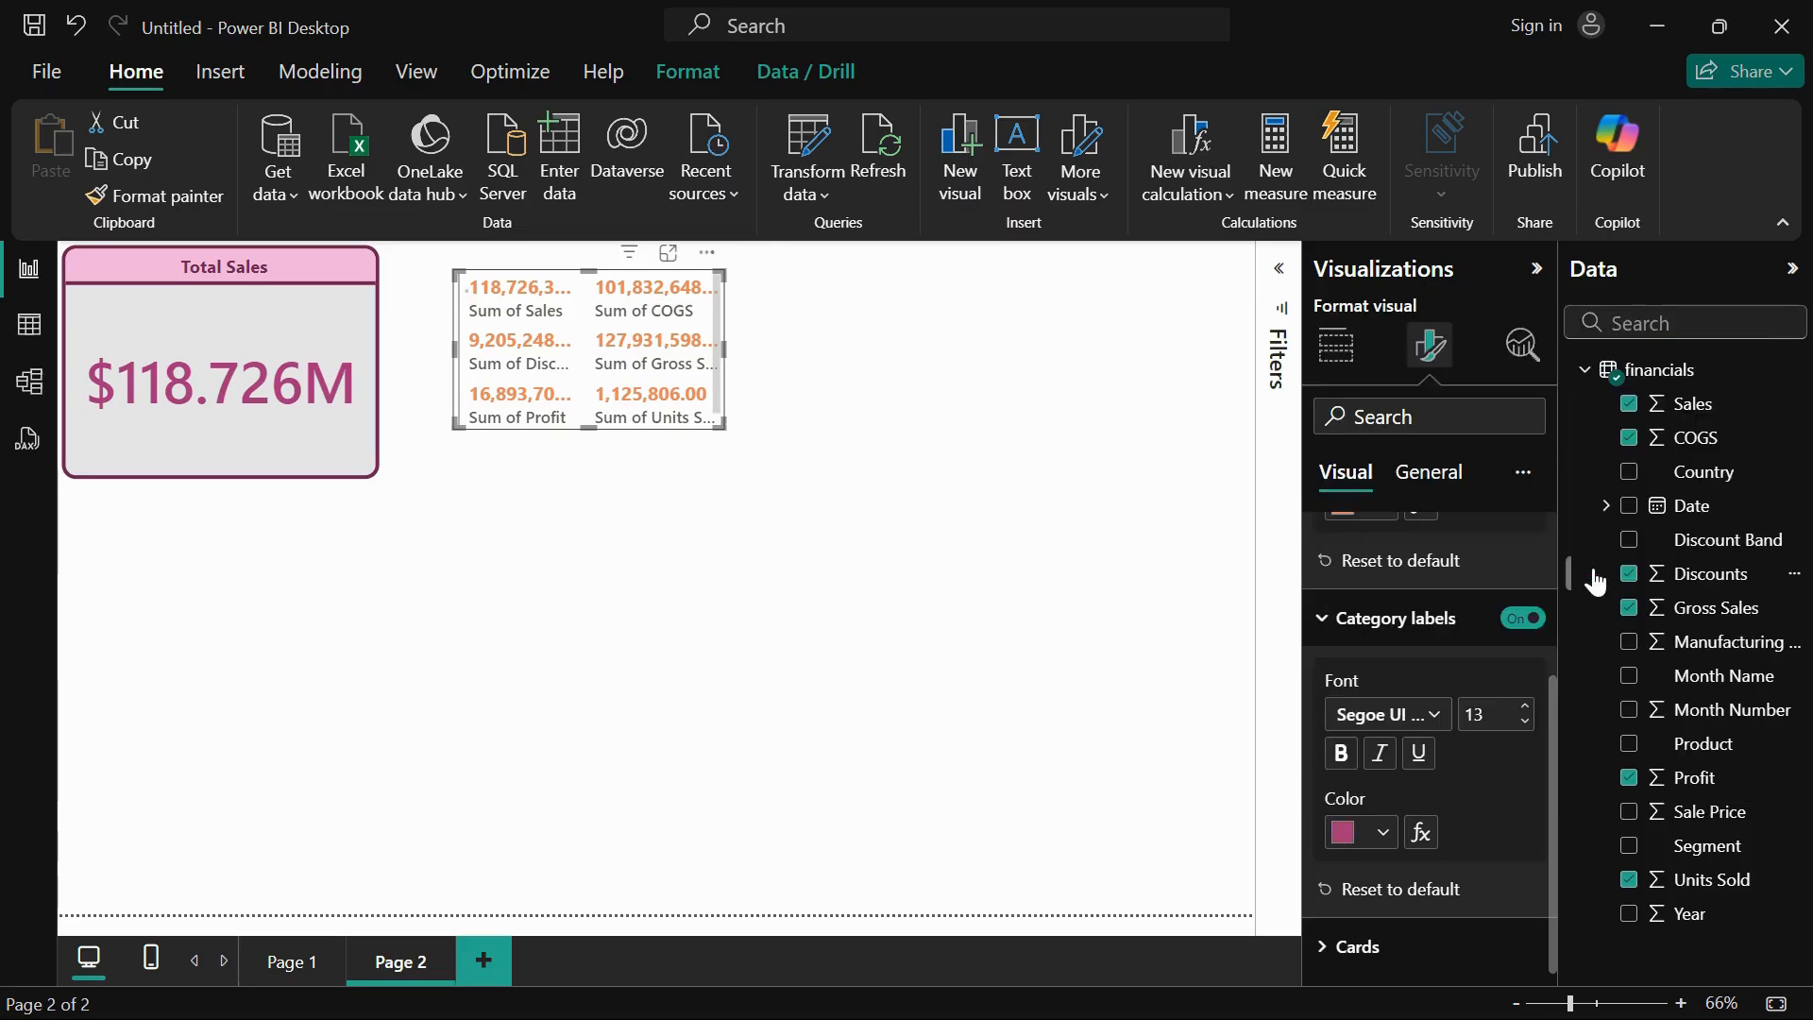
- Enable top and bottom borders in the cards' style and enlarge the multi-row card to three columns
click(1436, 945)
scroll(1446, 821, down, 2)
scroll(1444, 819, down, 1)
scroll(1443, 818, up, 2)
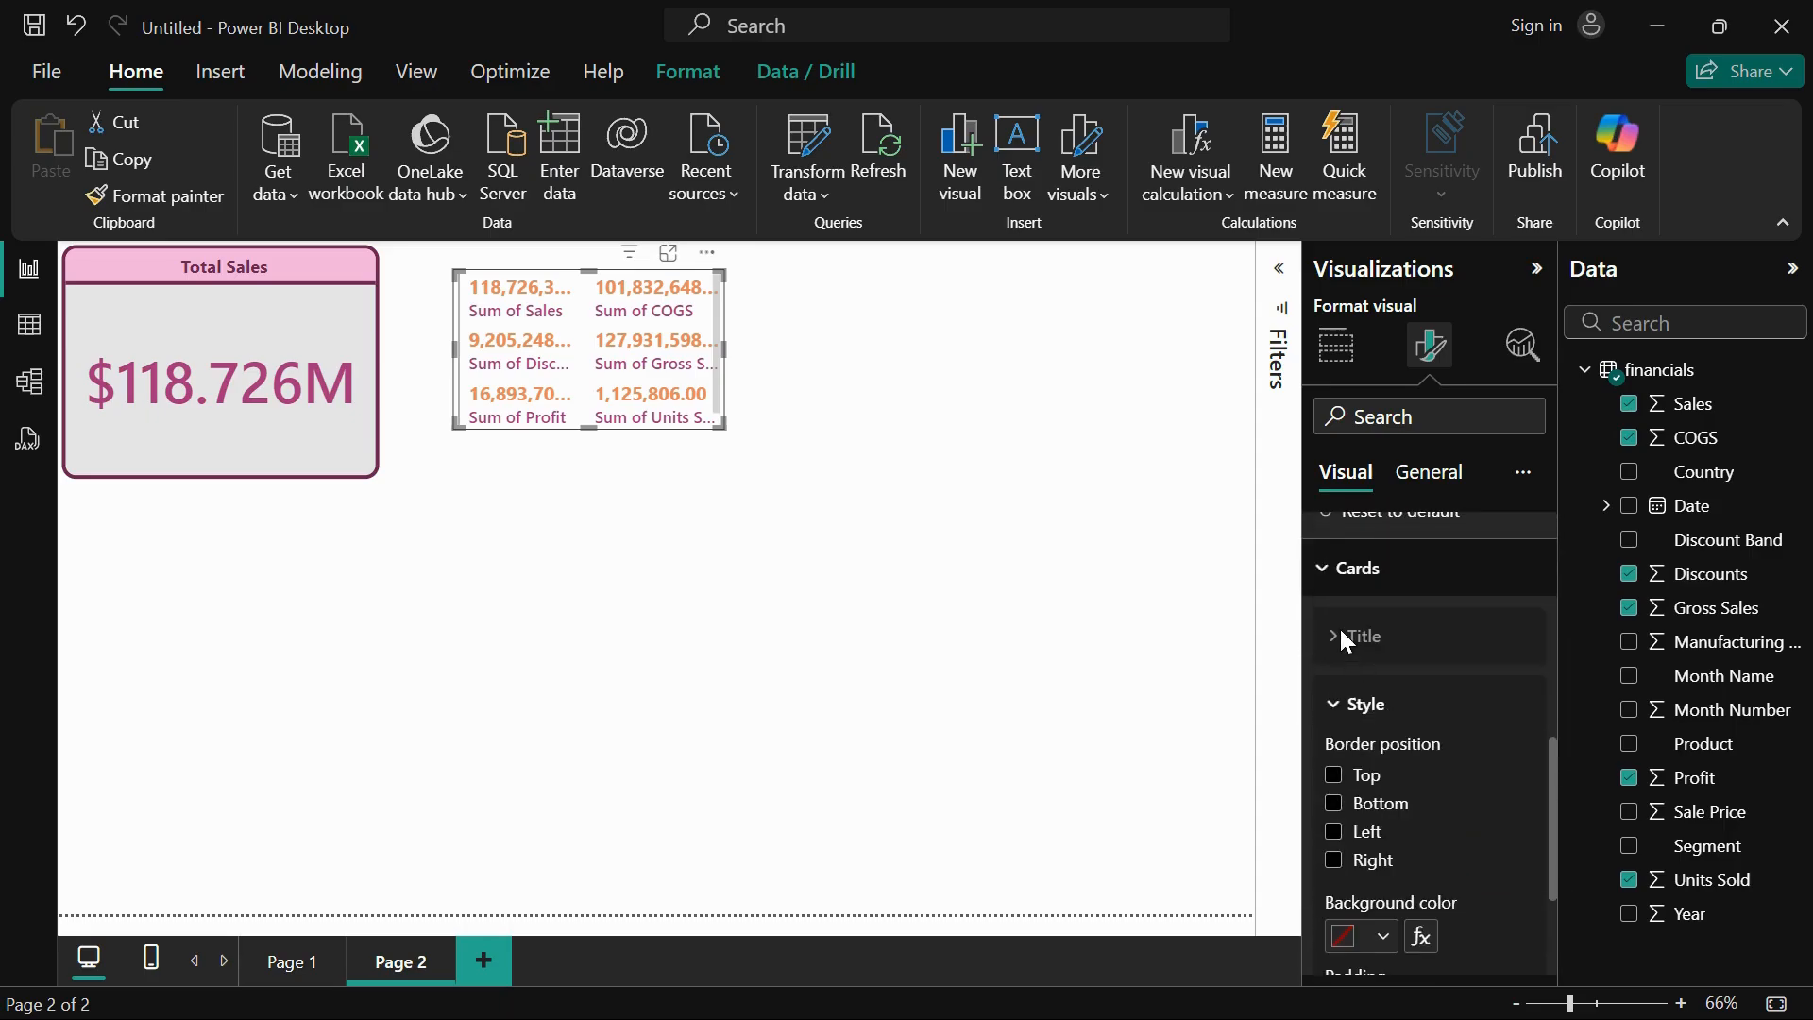
click(1335, 776)
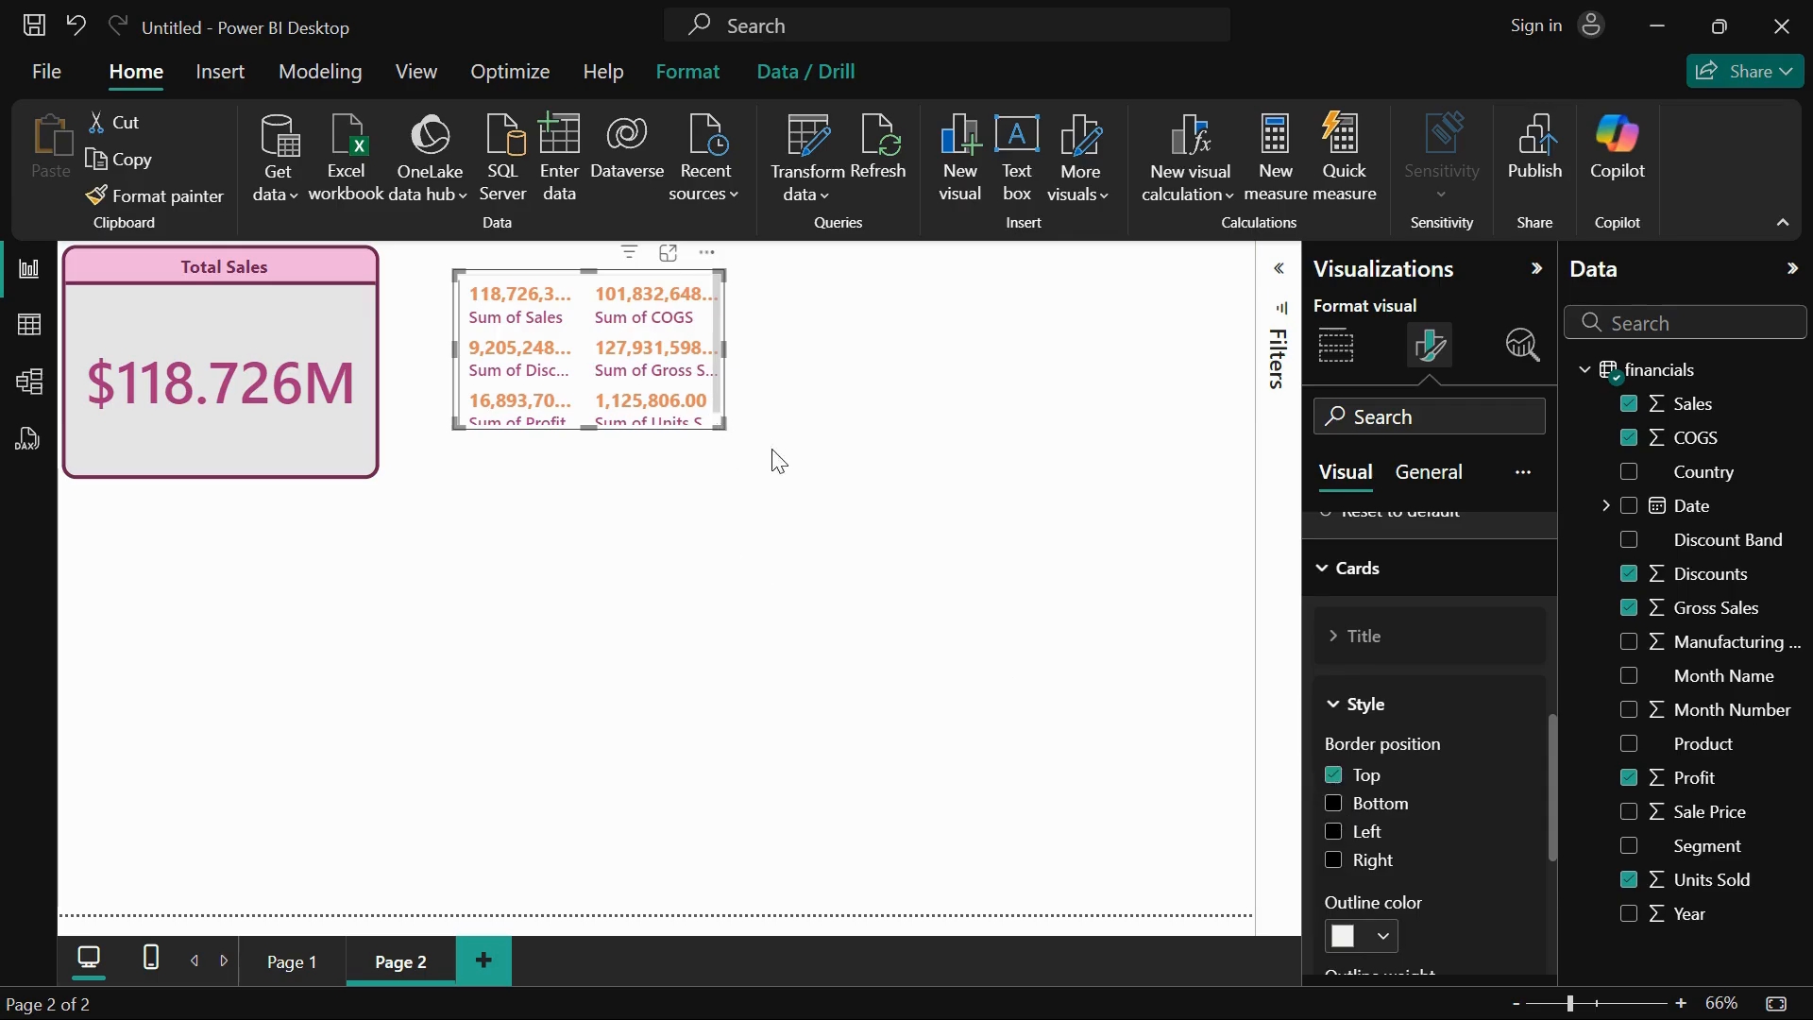
drag(778, 462, 829, 479)
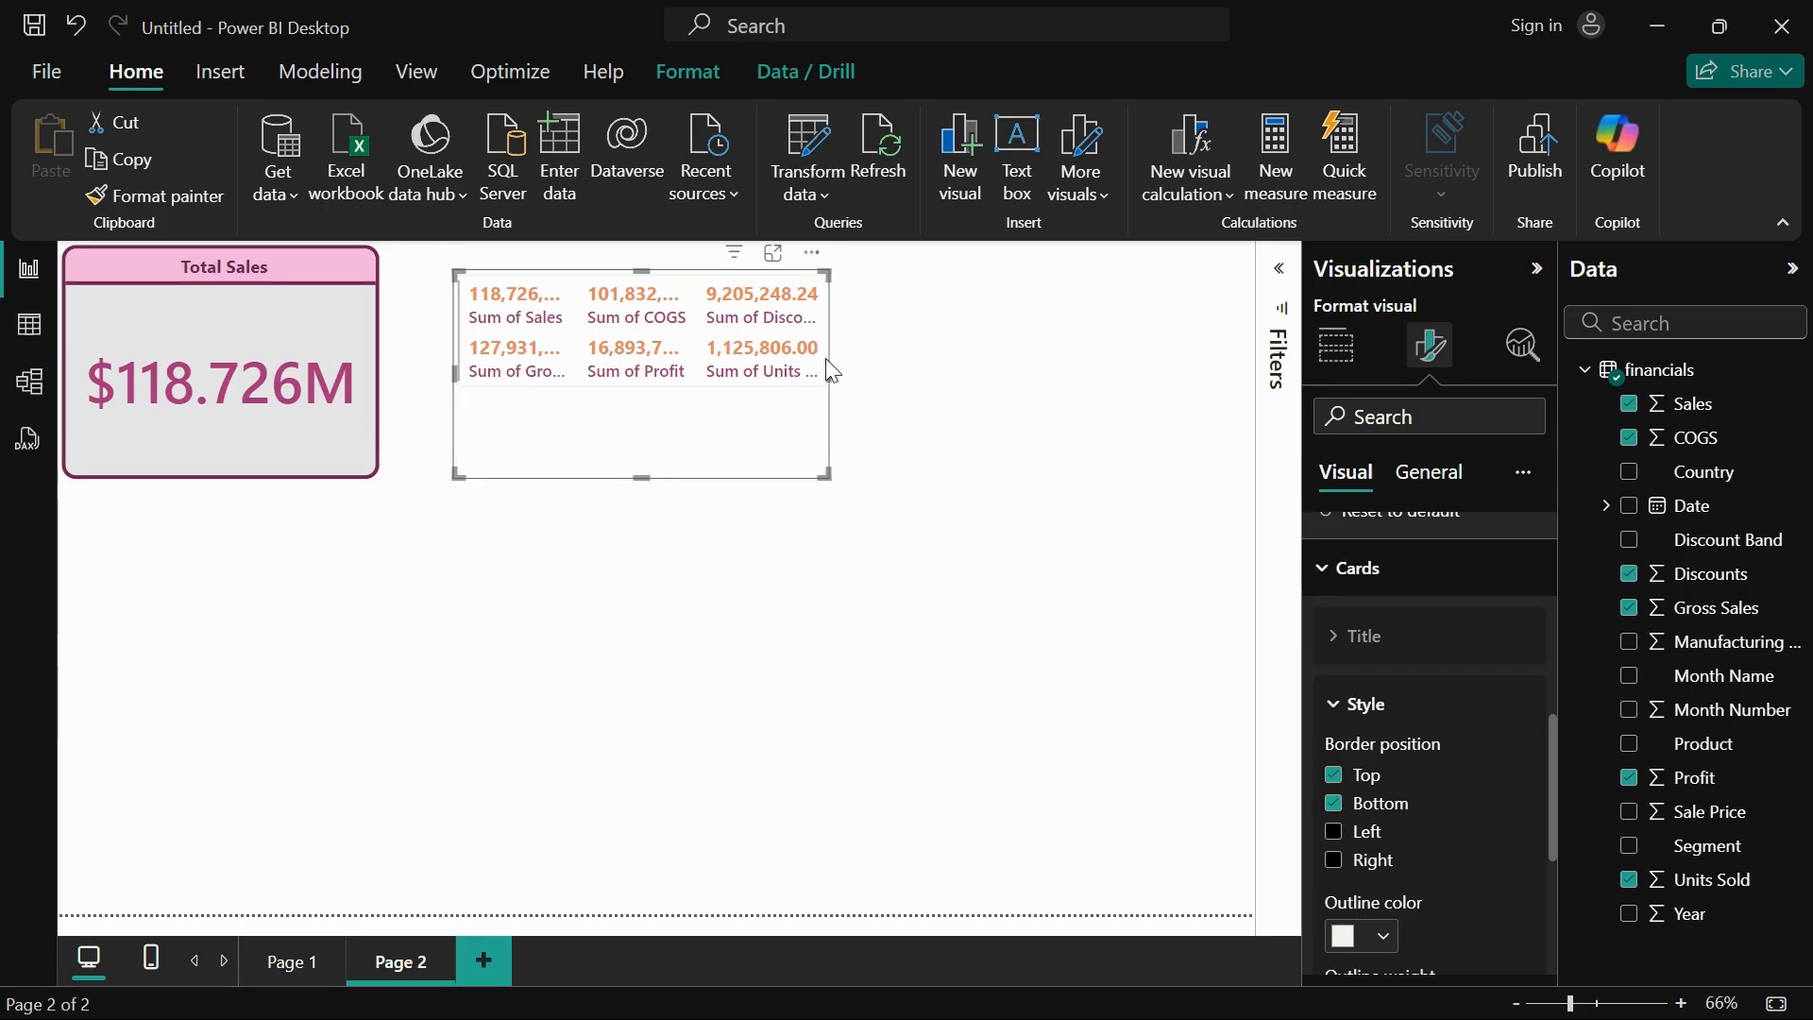
- Enable the left and right borders in the cards' style and set the outline to dark purple with weight 3
click(1334, 835)
scroll(1480, 890, down, 3)
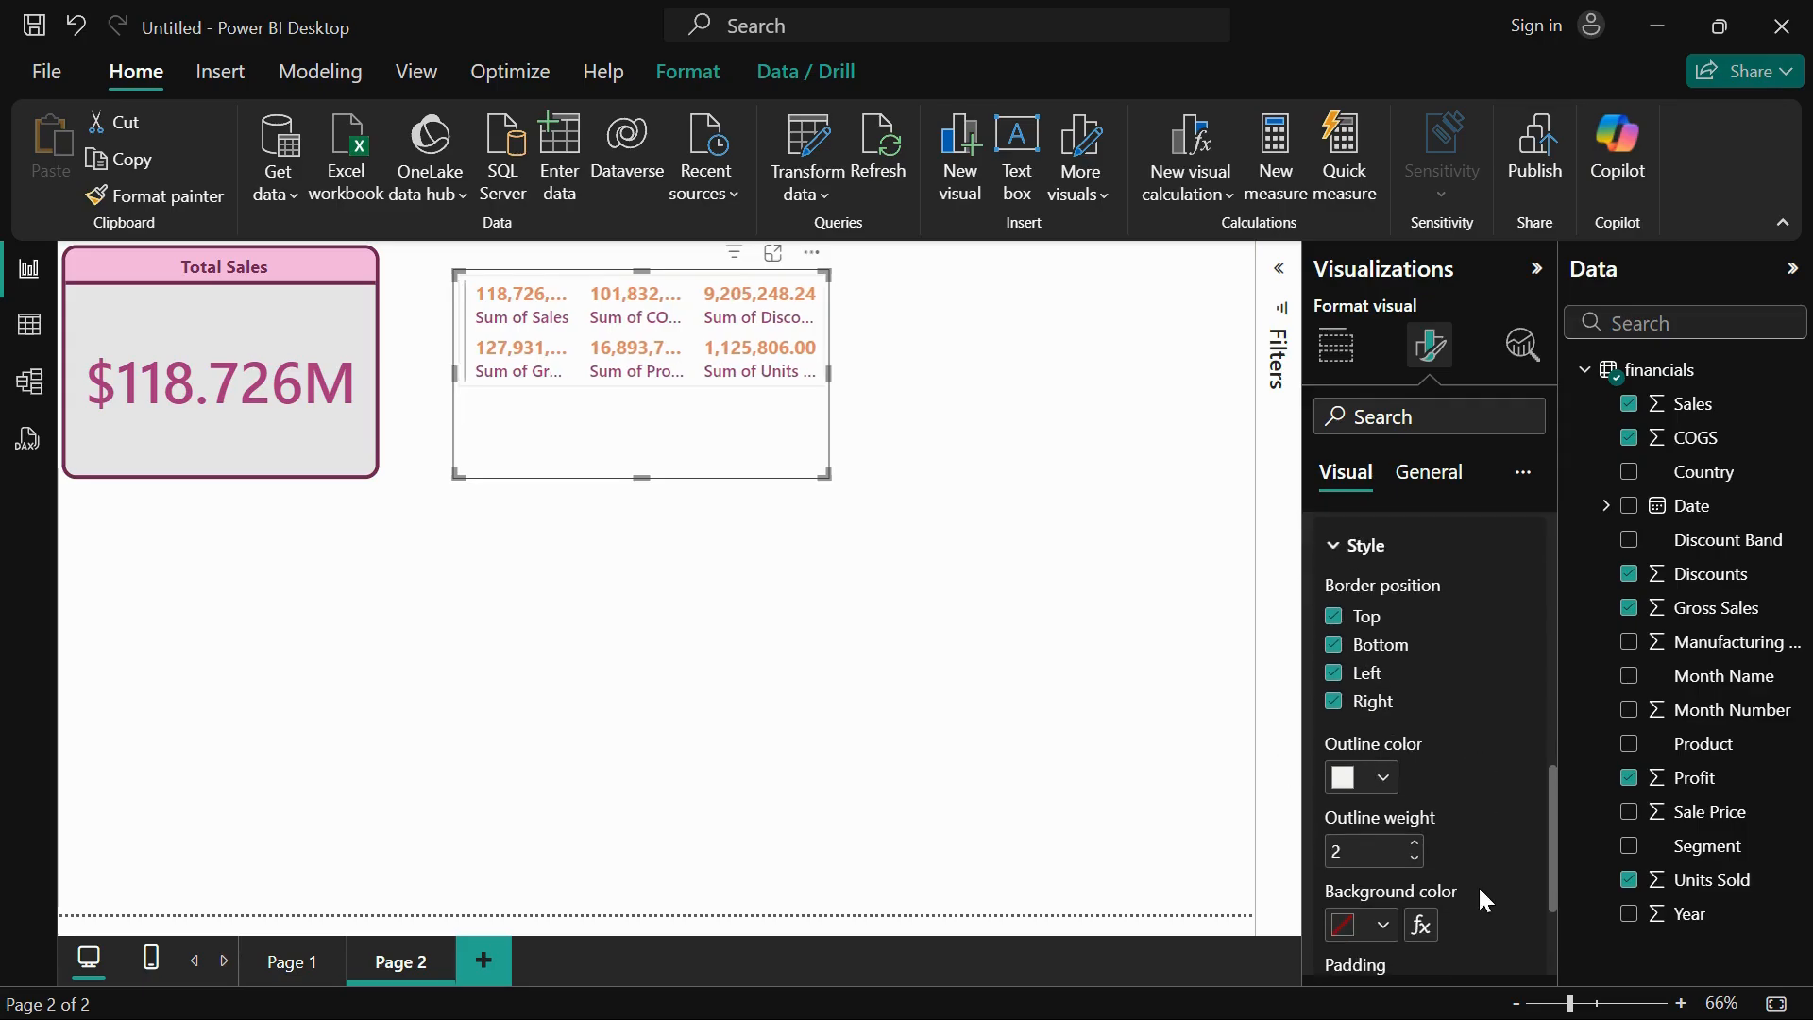
click(1374, 777)
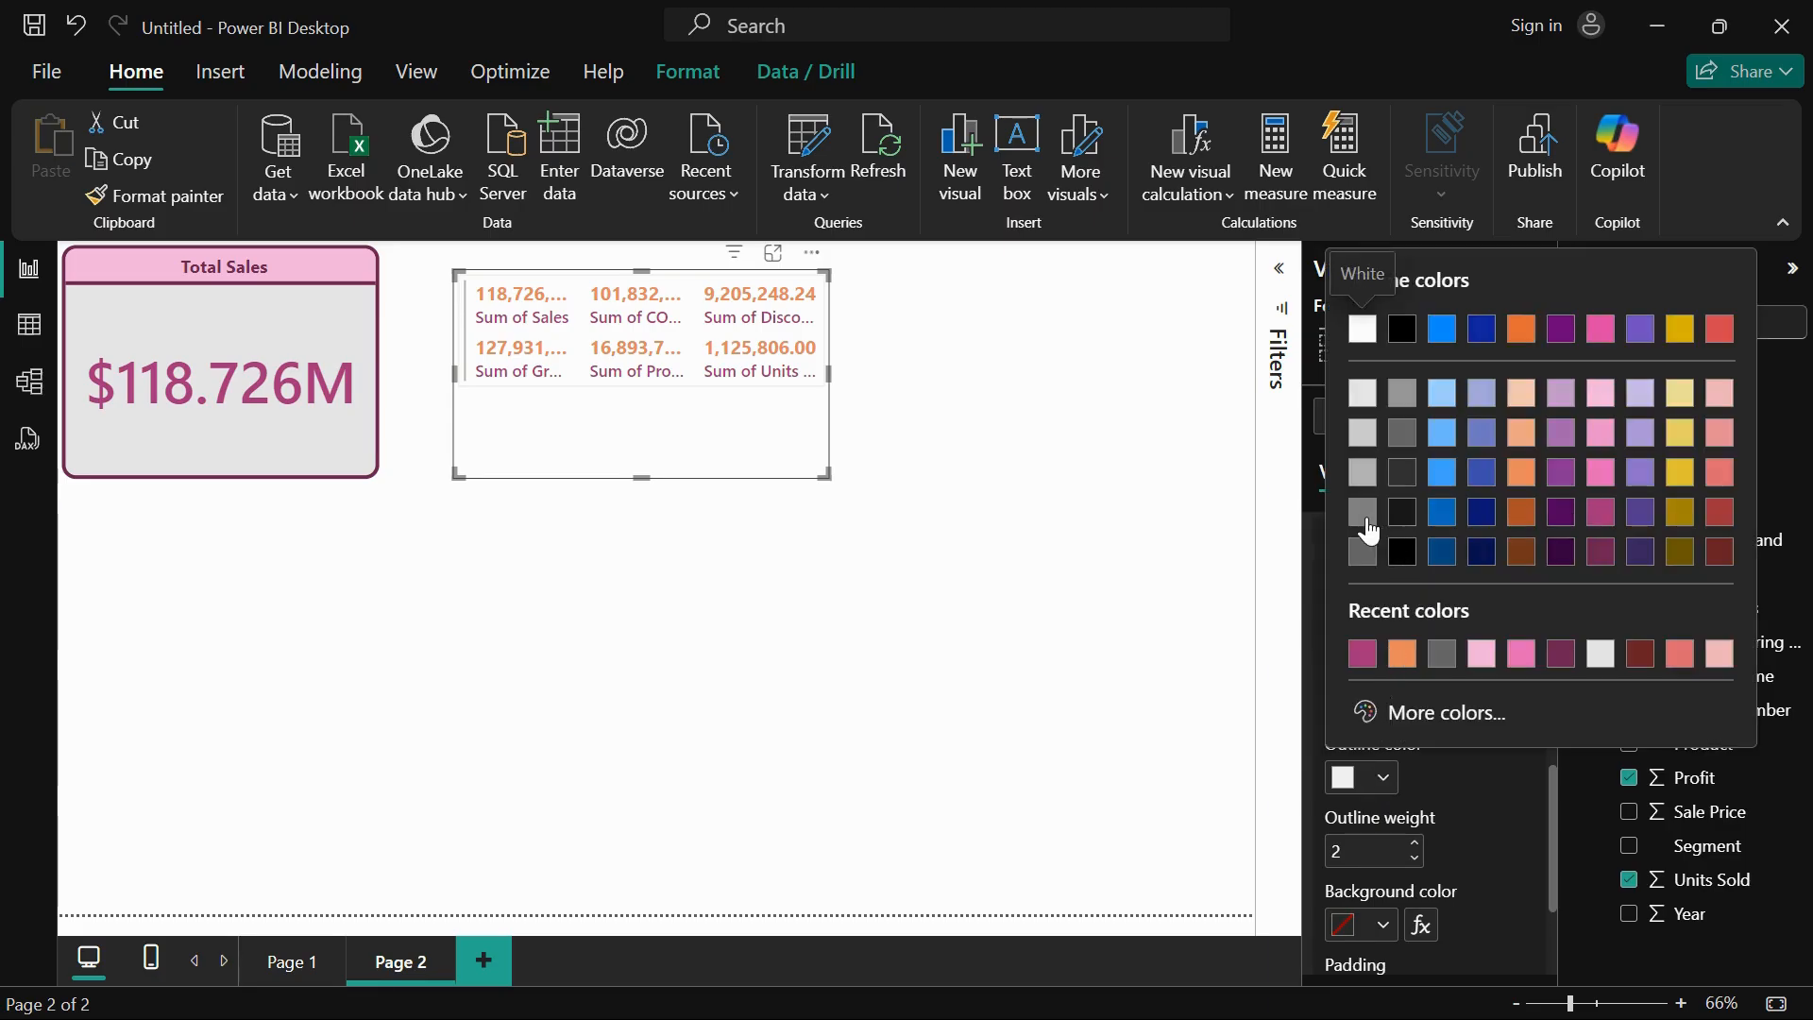
click(1562, 518)
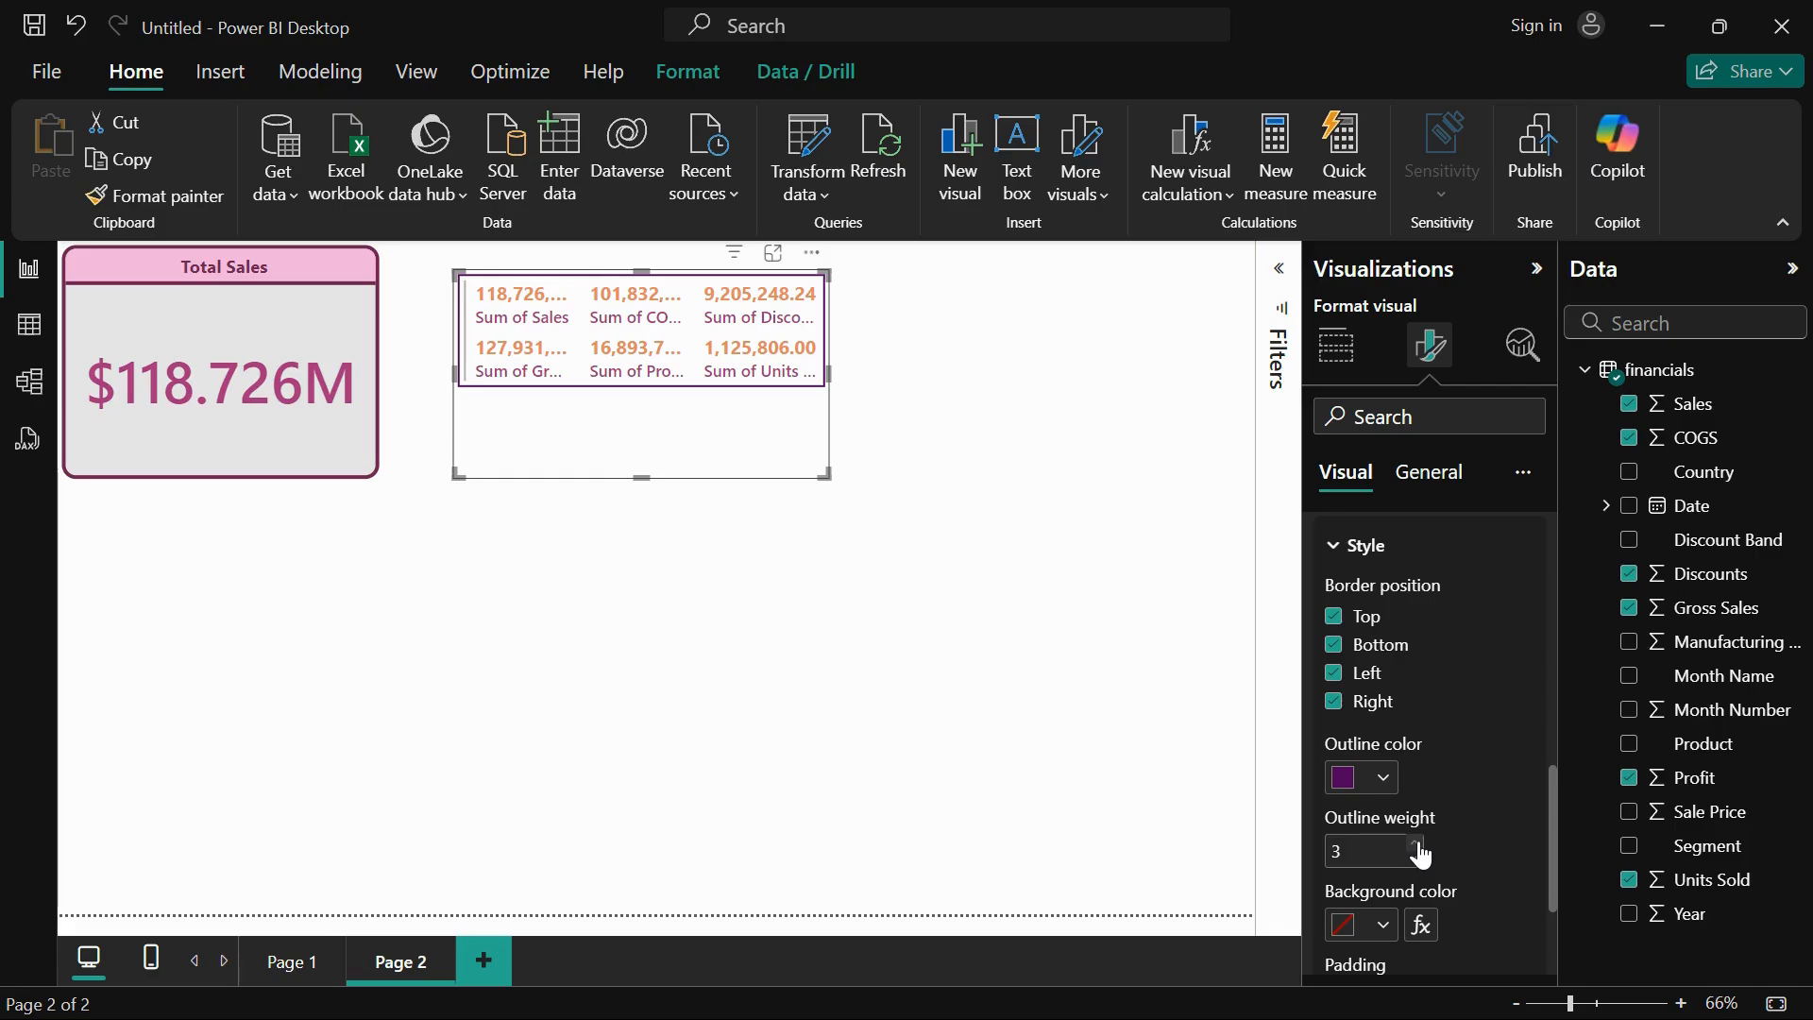
- Try a light purple background color for the cards and replace it with light gray
scroll(1415, 774, down, 2)
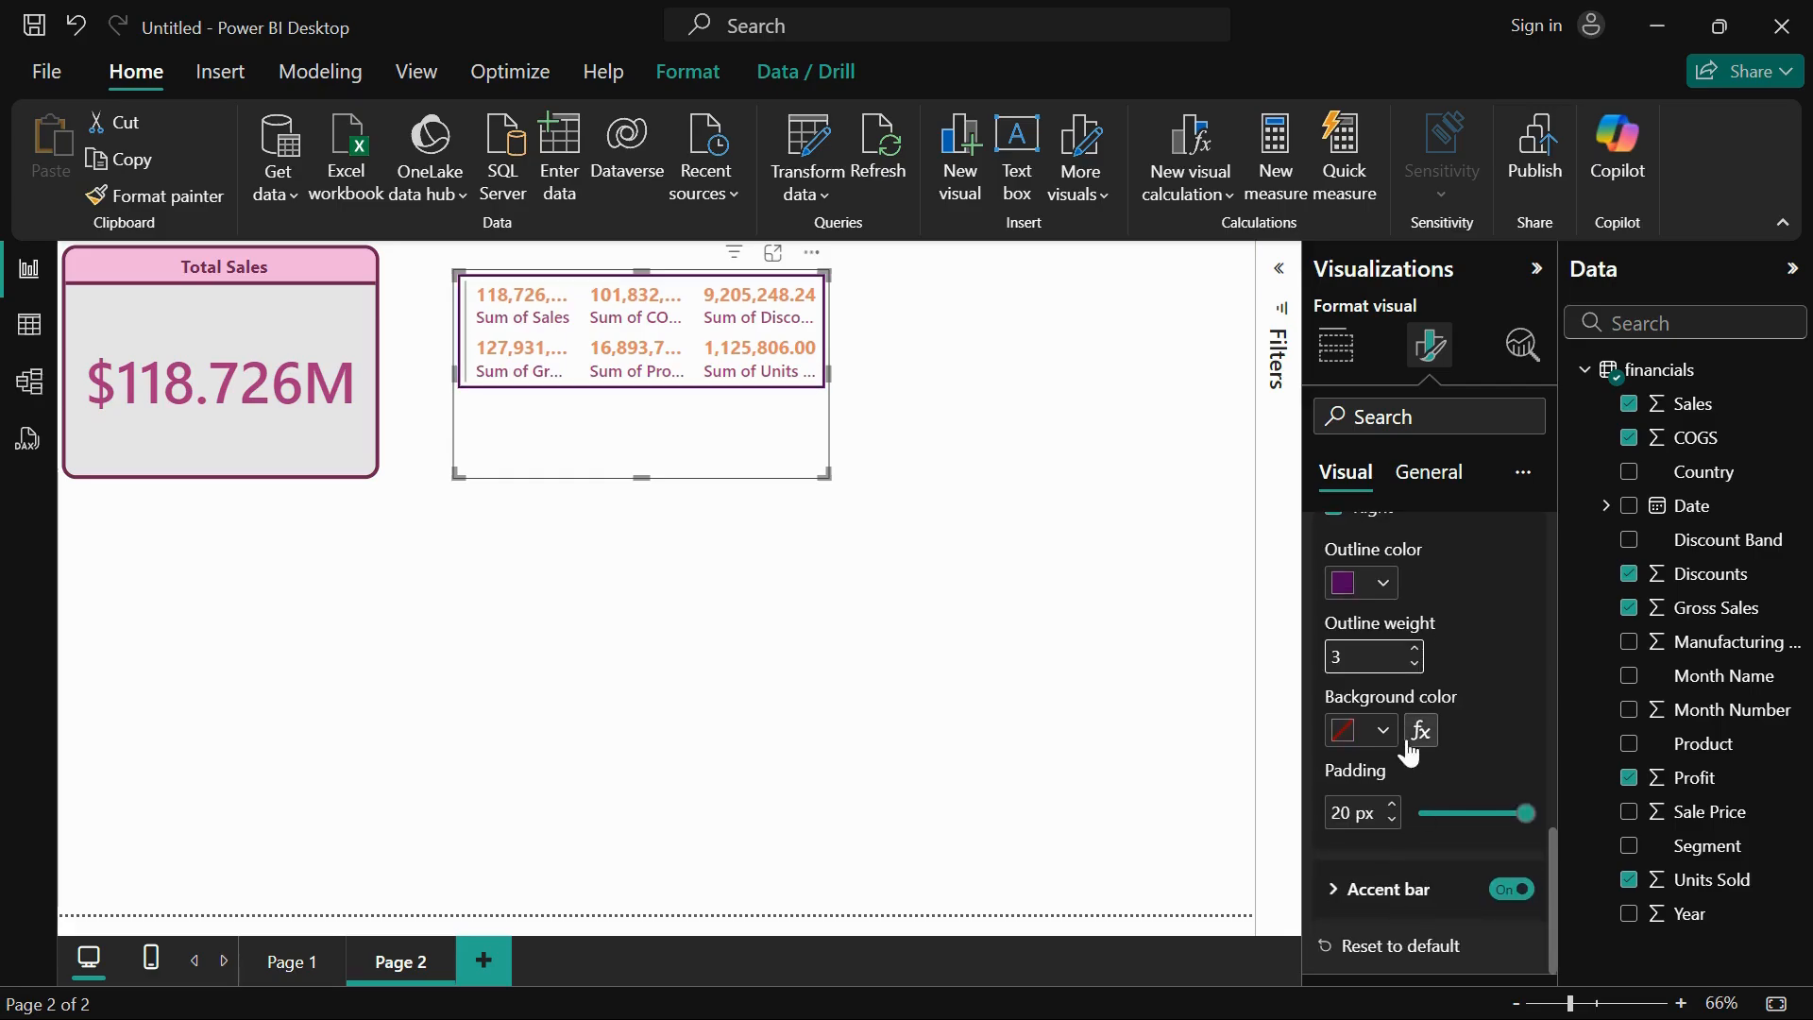
click(1385, 732)
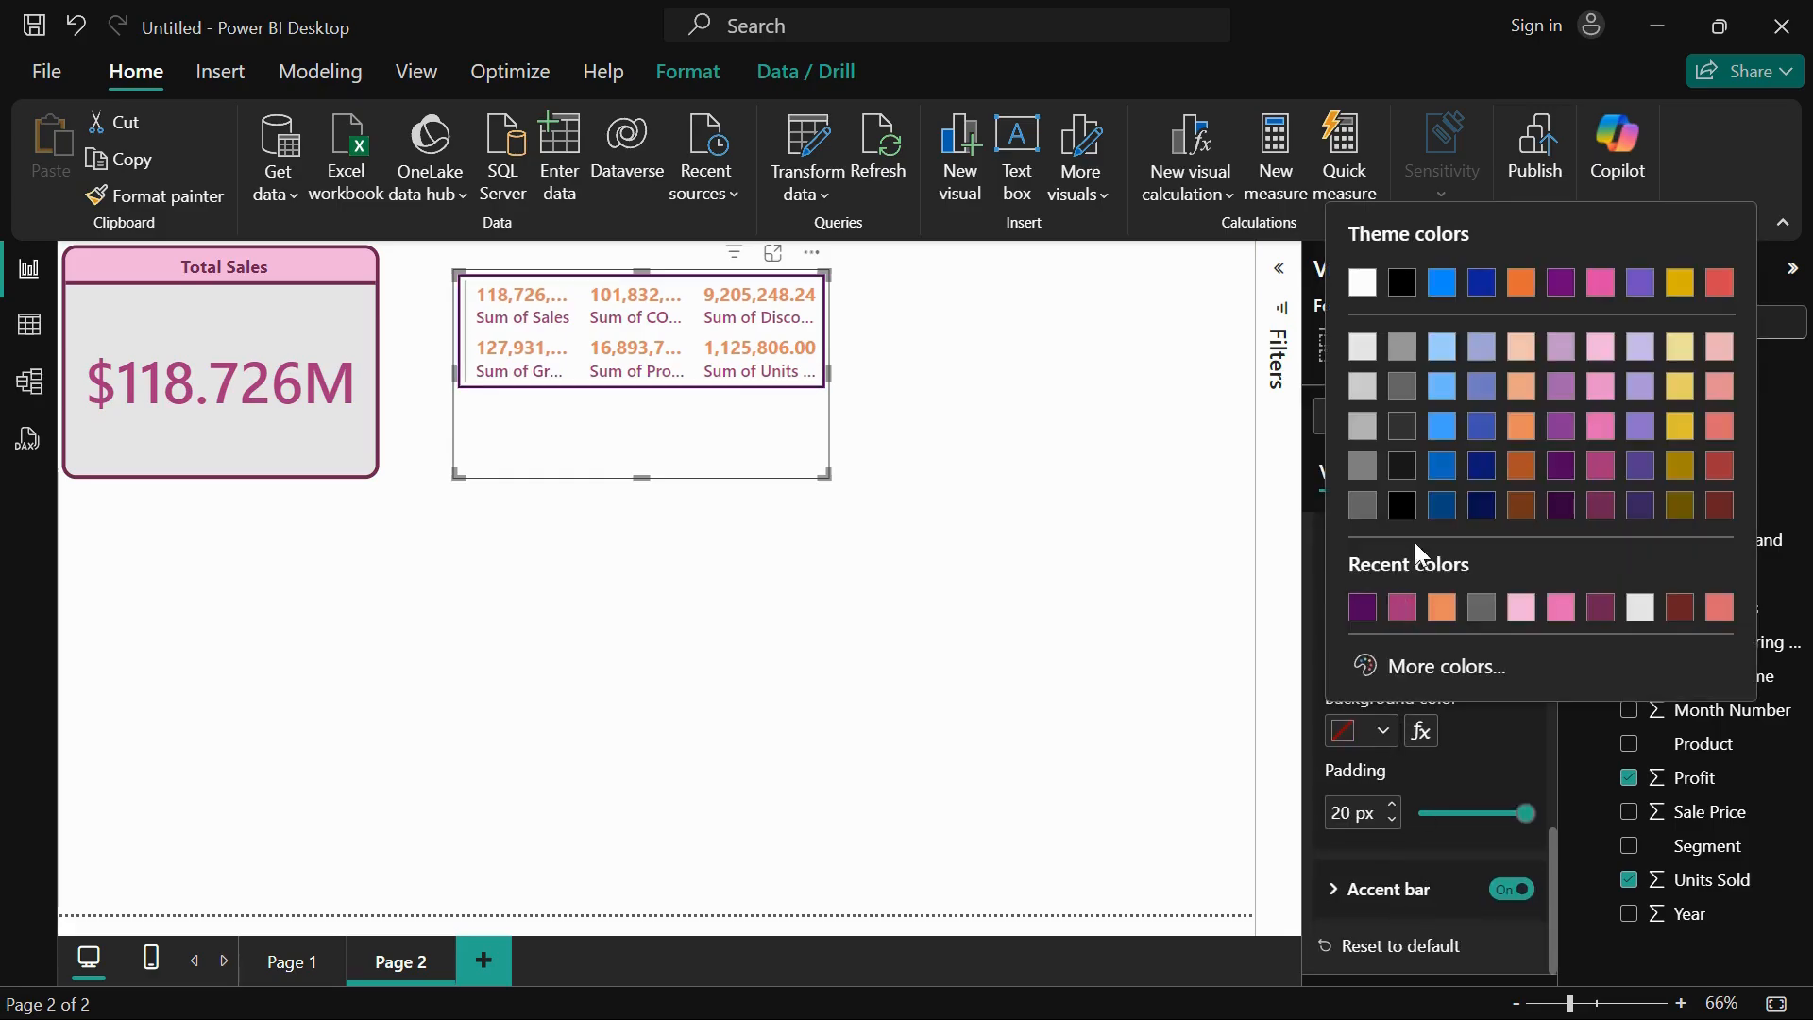
click(1569, 351)
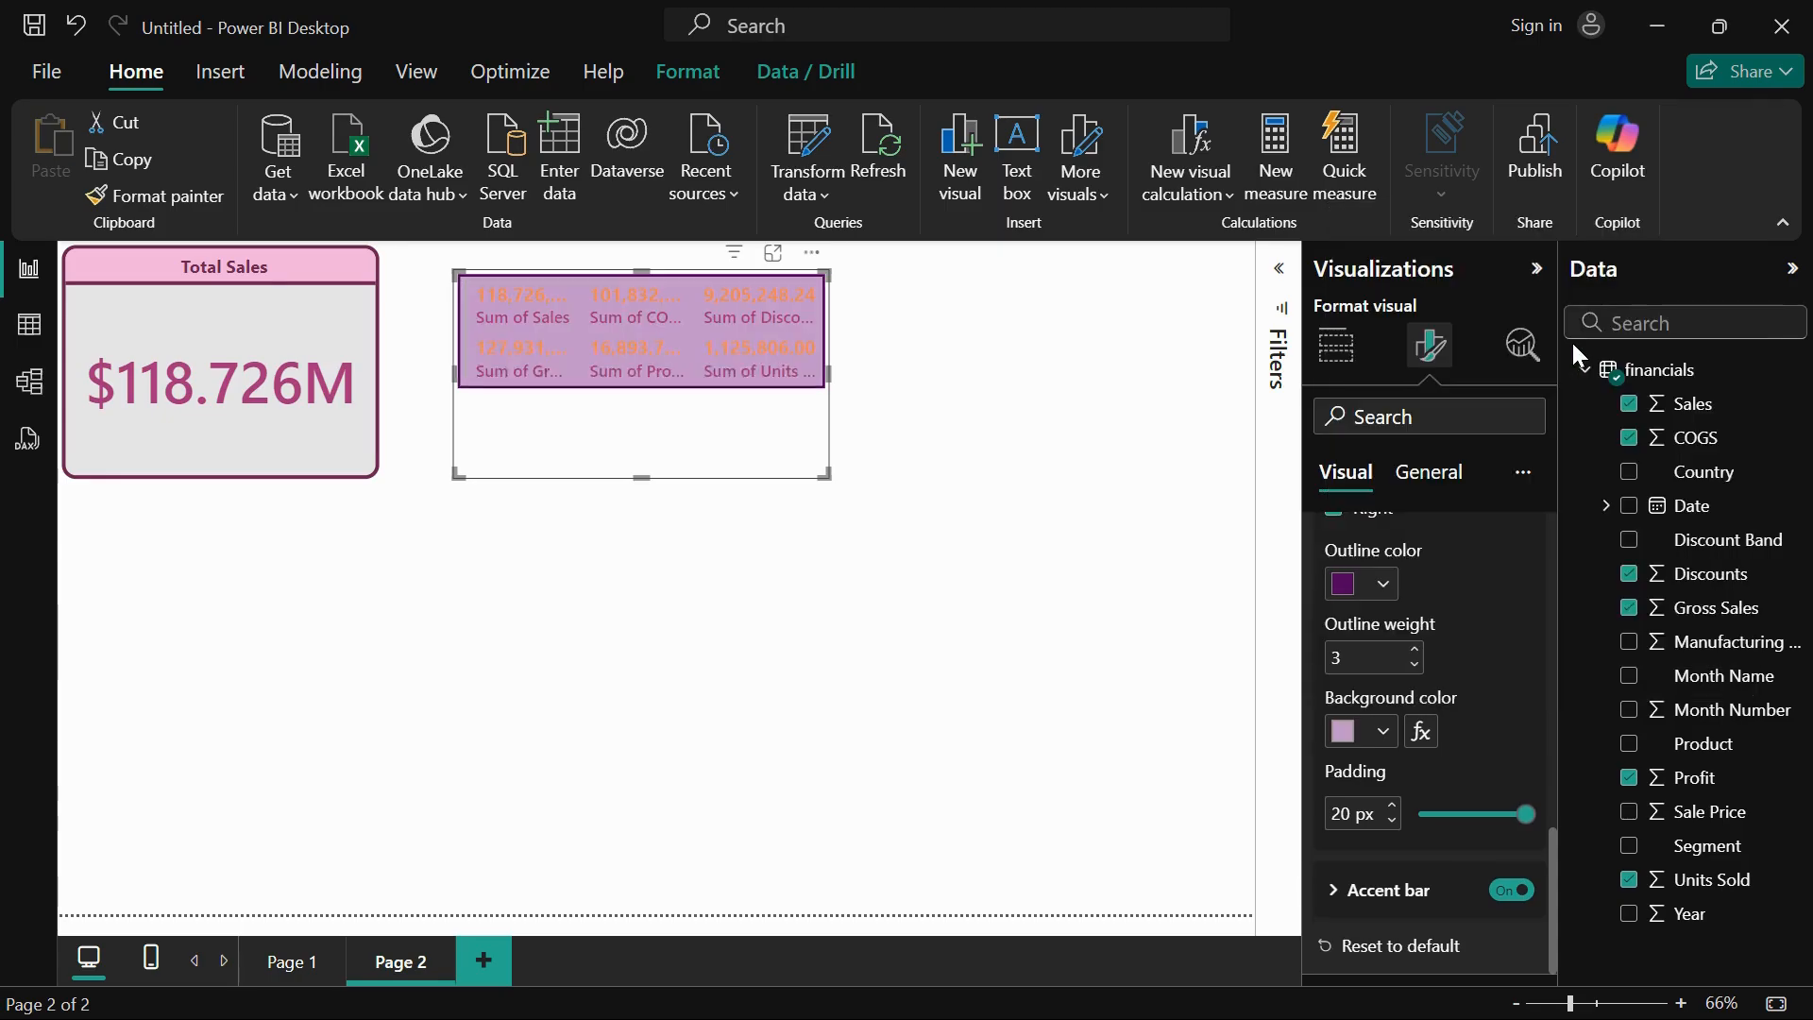
click(1383, 732)
click(1361, 347)
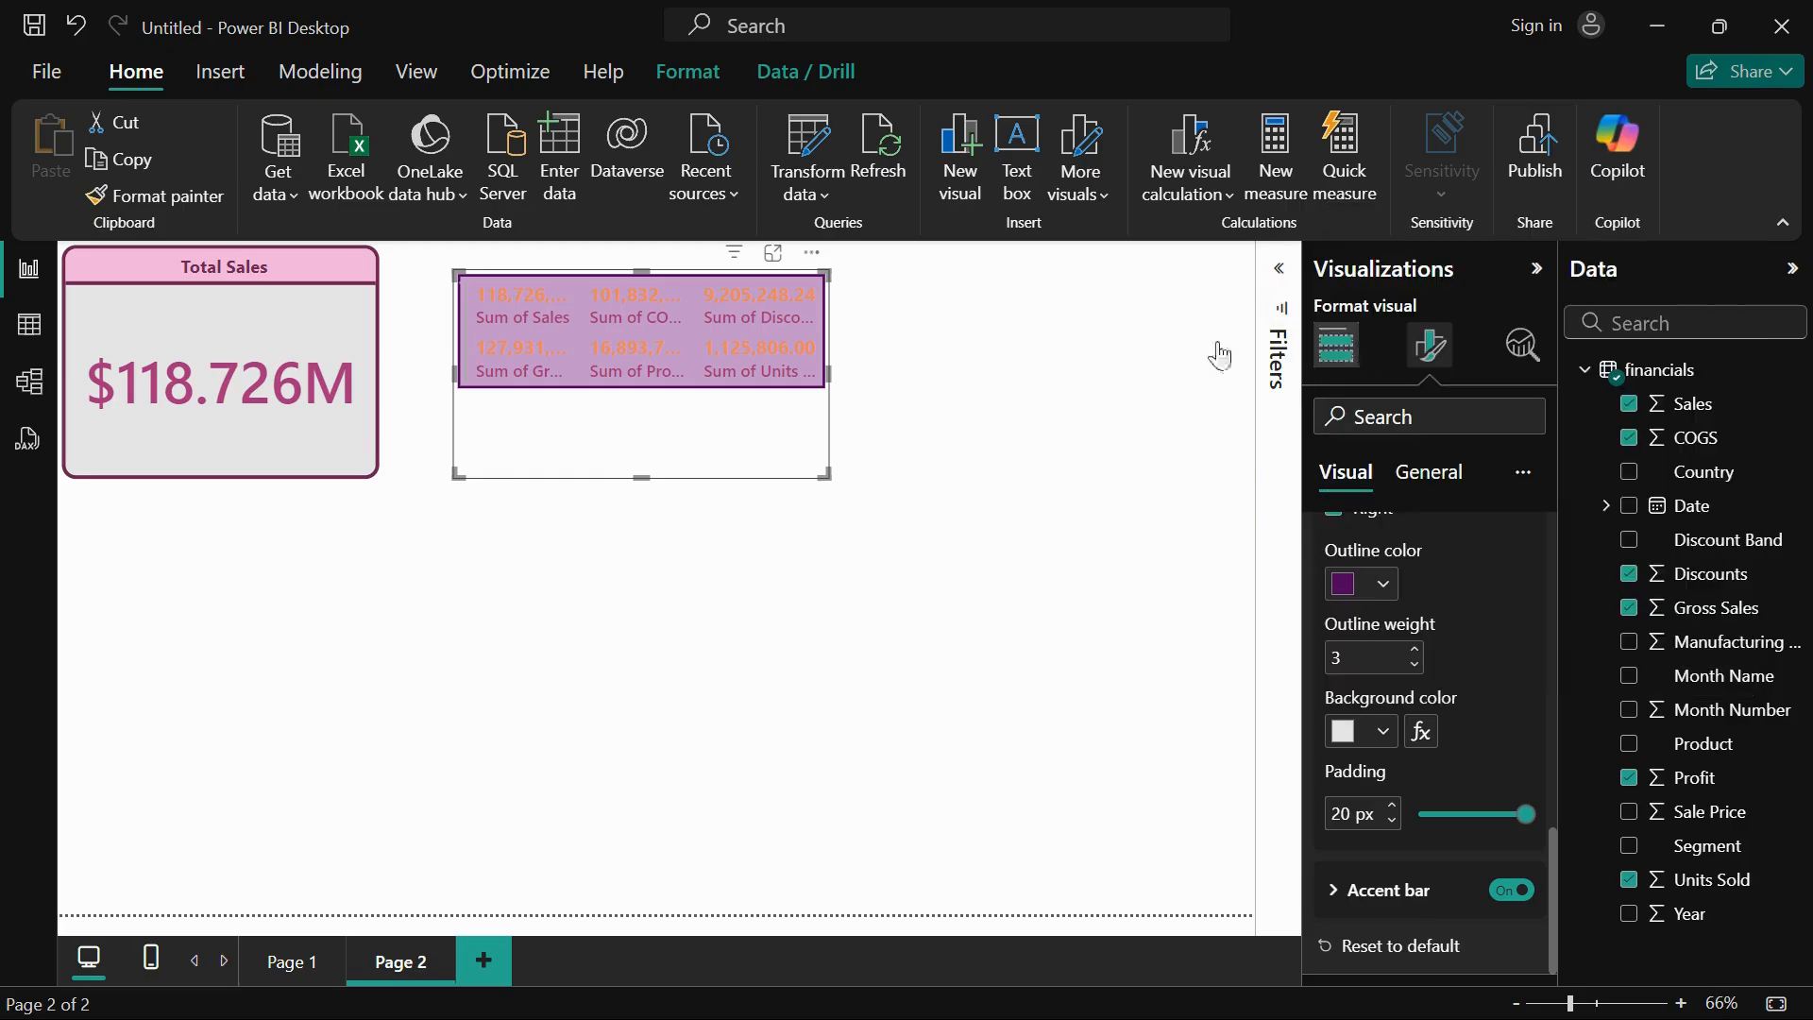
- Try the cards' style padding at 14 px and set it back to 20 px
click(1393, 823)
click(1394, 825)
click(1395, 826)
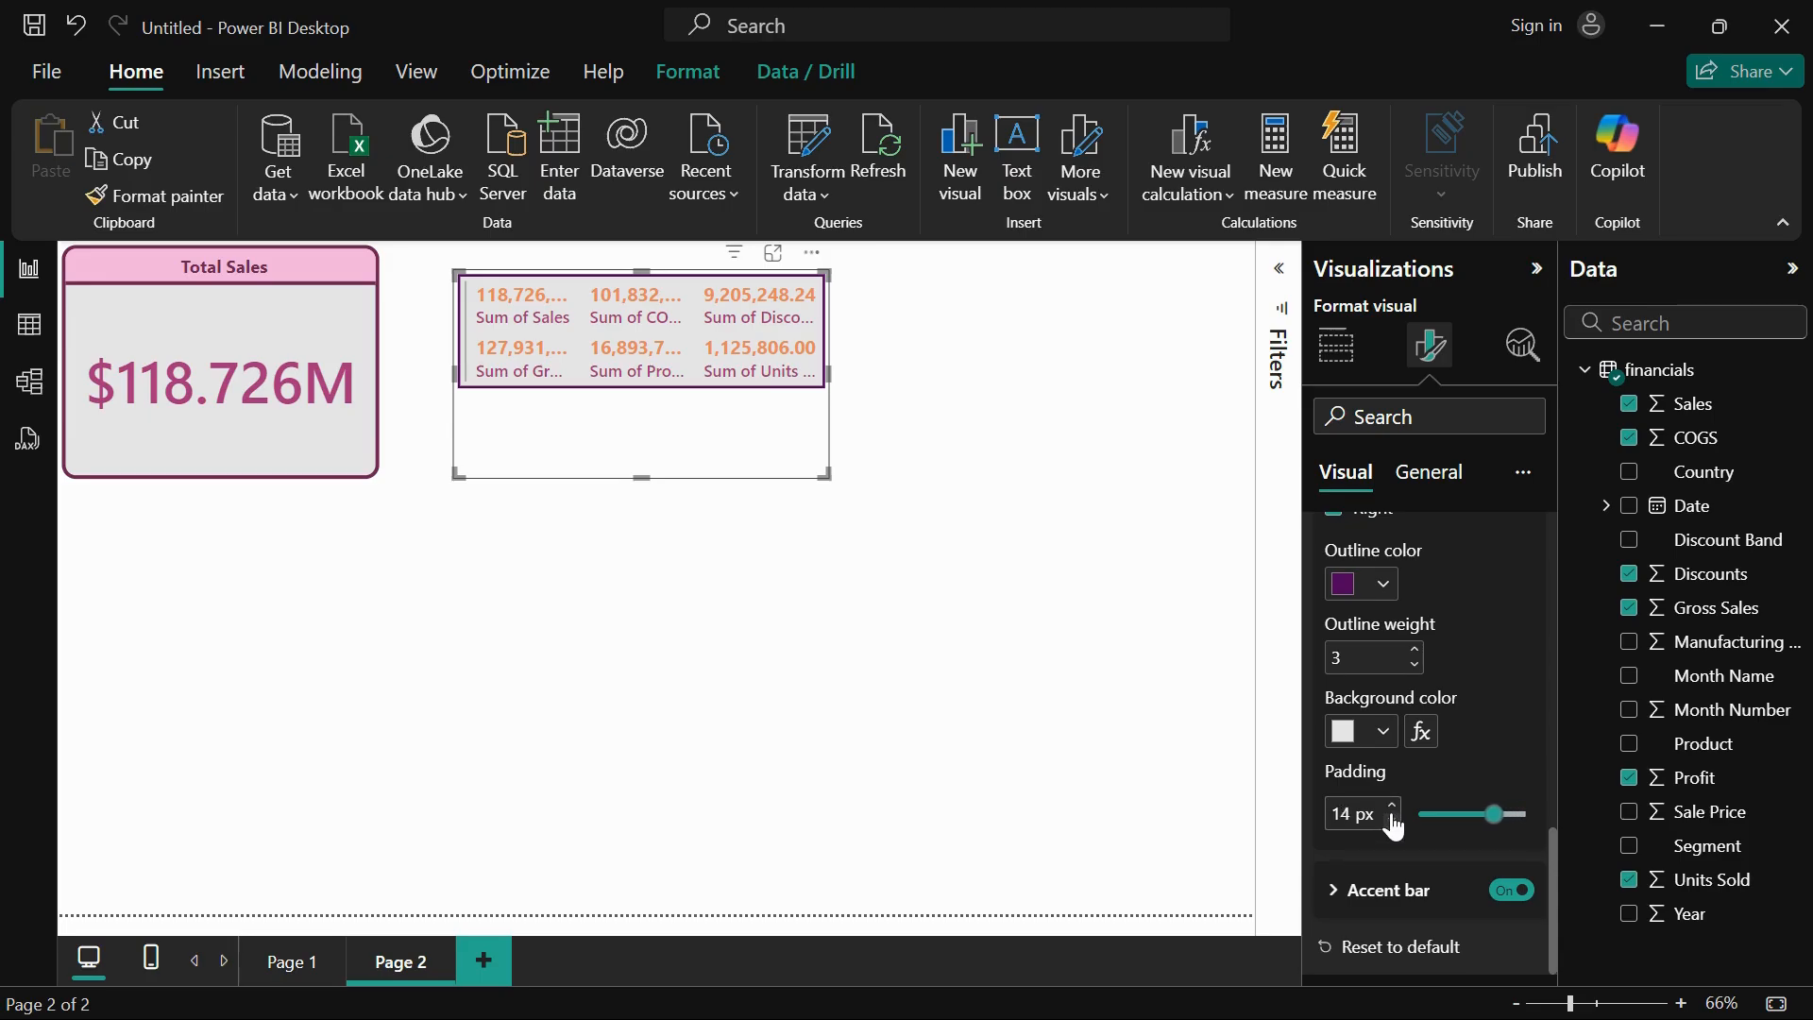
drag(1497, 814, 1591, 828)
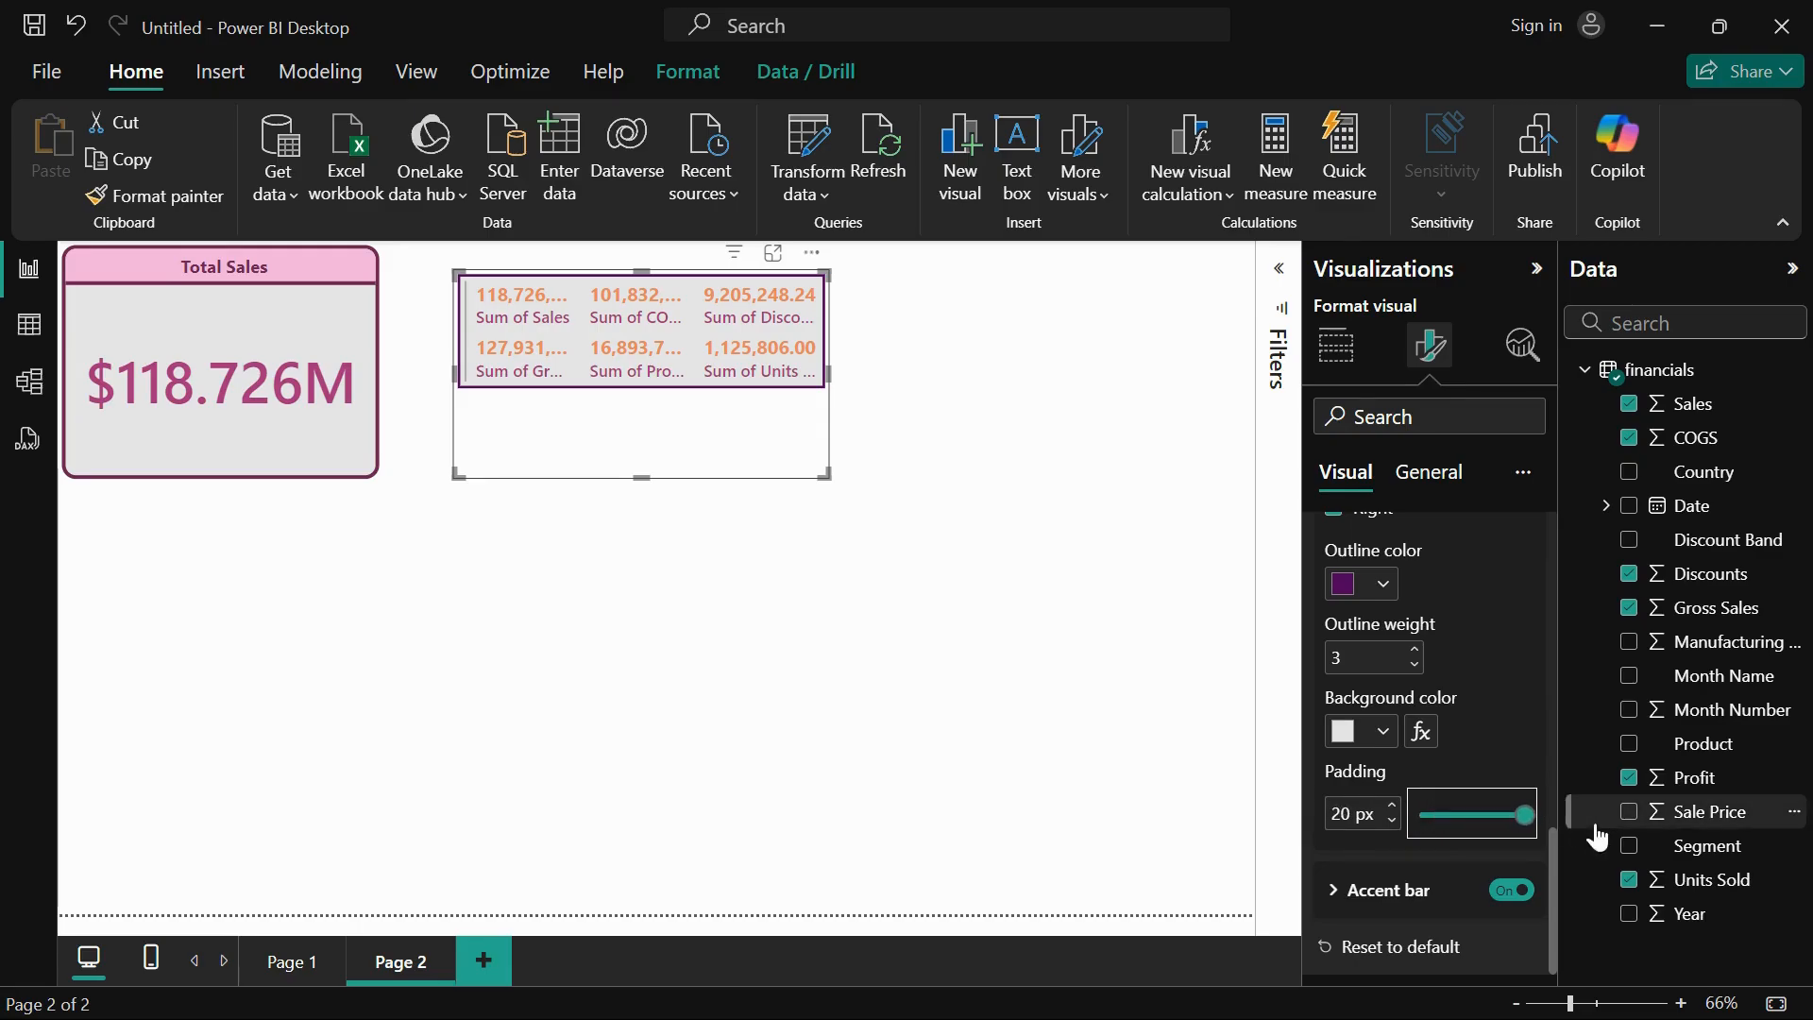
- Toggle the cards' accent bar off and back on, and set its color to dark pink with width 5
click(1379, 895)
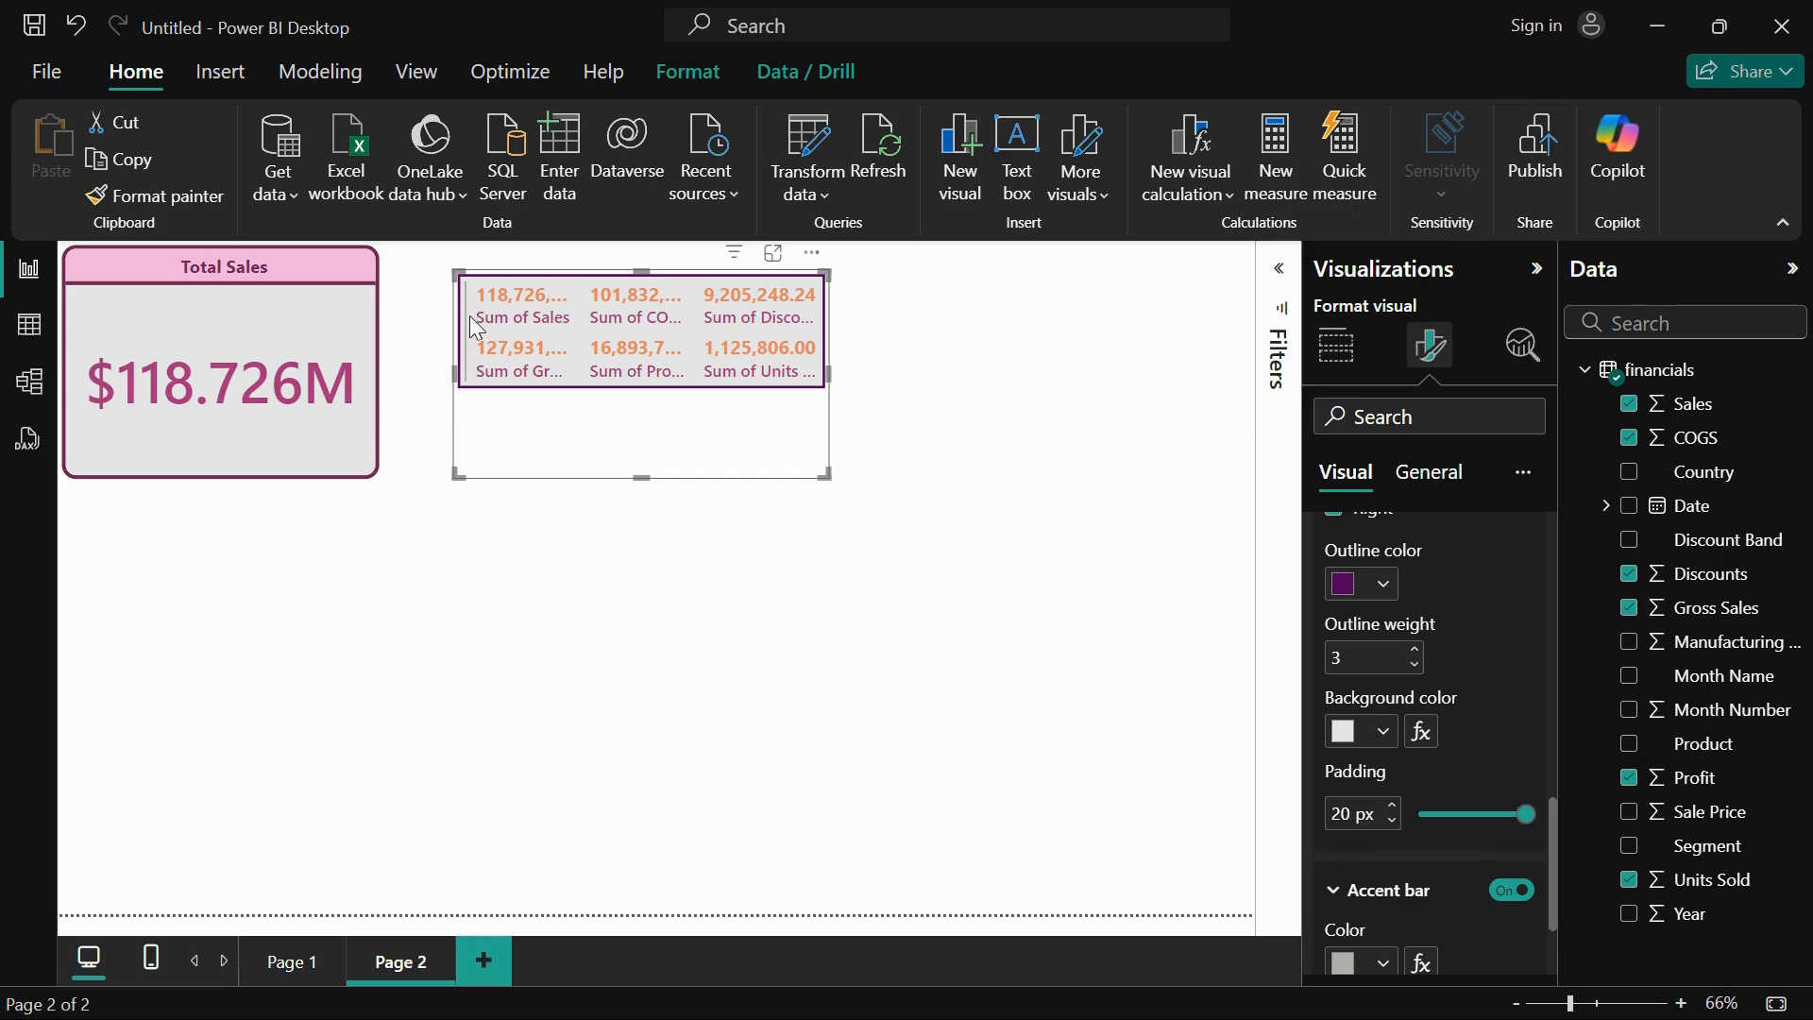
click(1513, 897)
click(1515, 892)
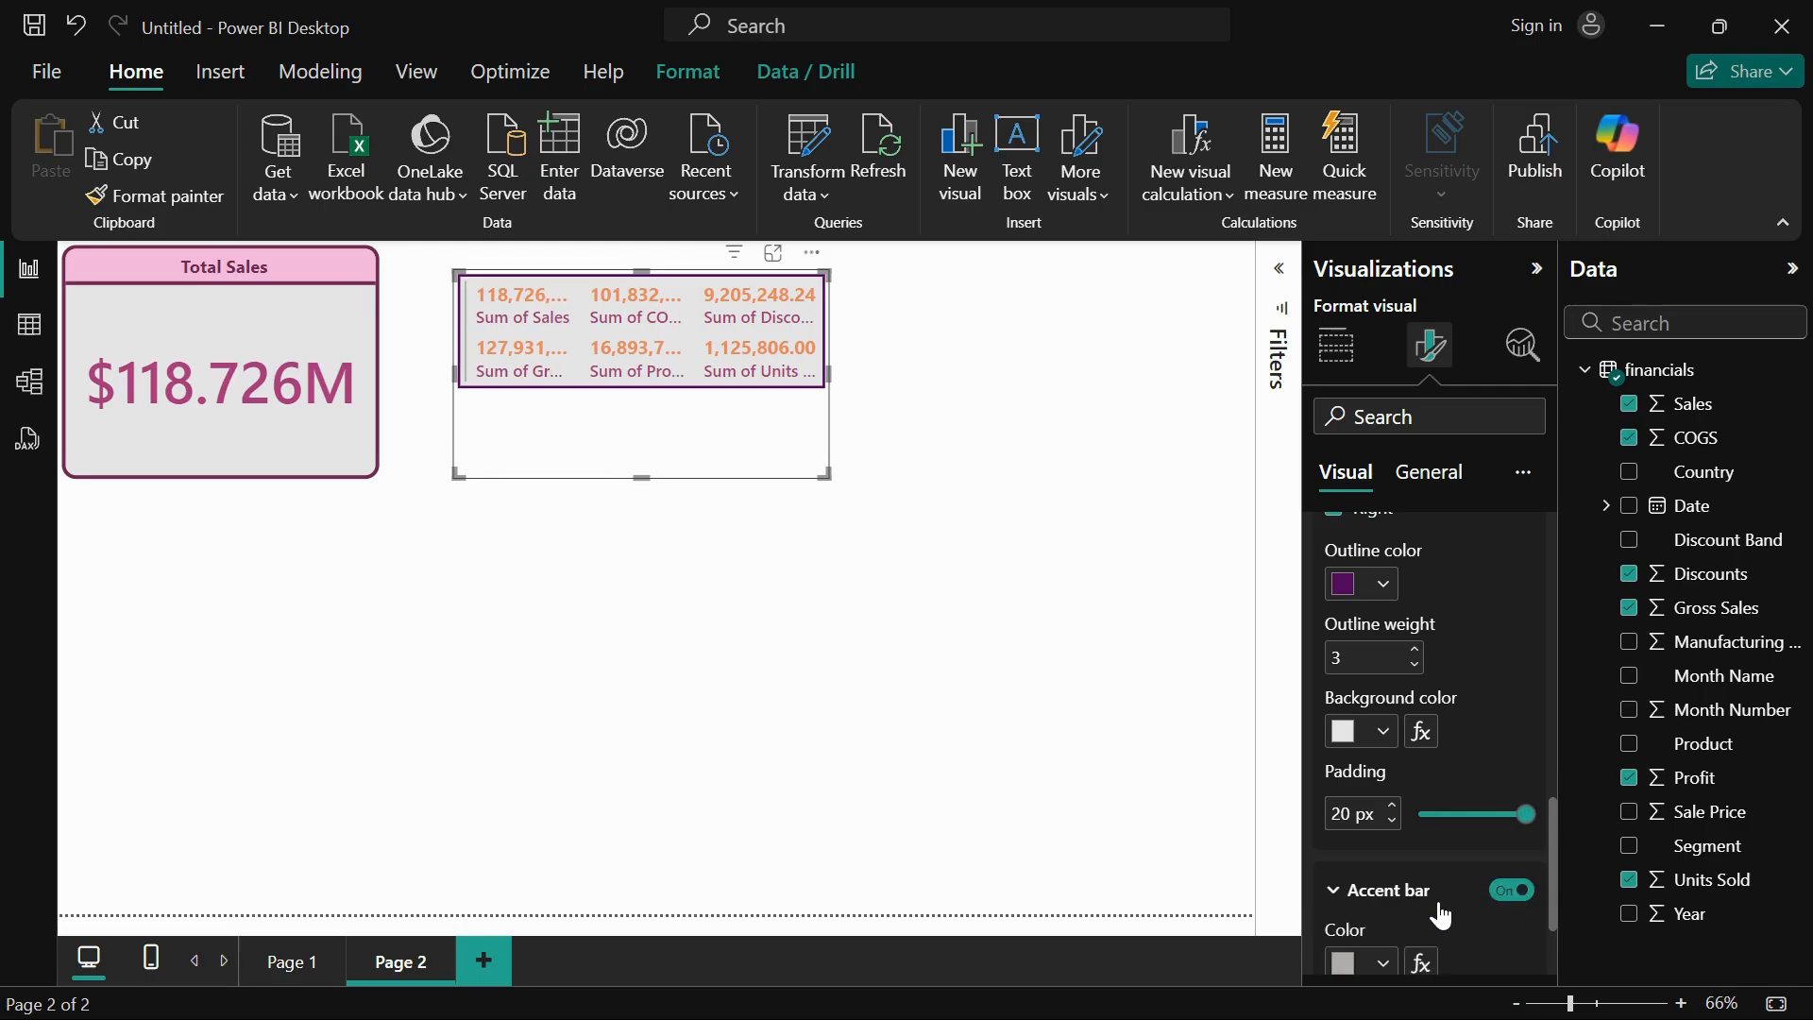
scroll(1437, 898, down, 3)
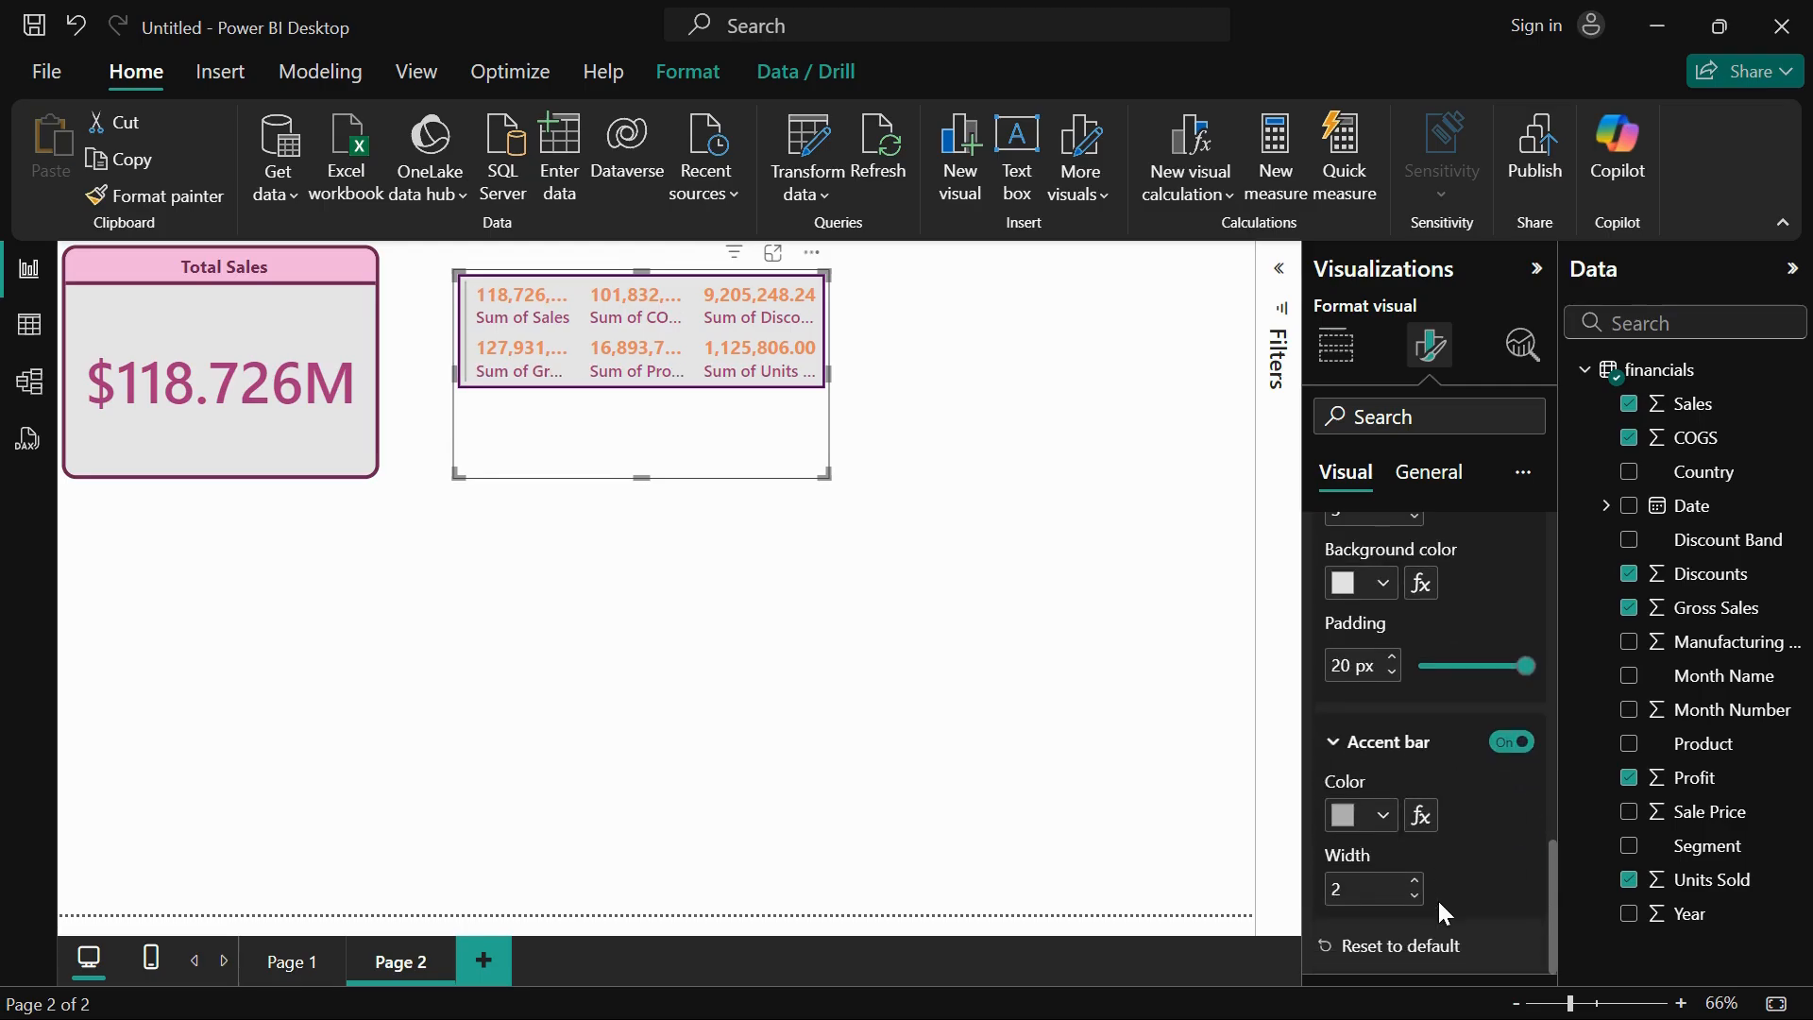
click(1384, 816)
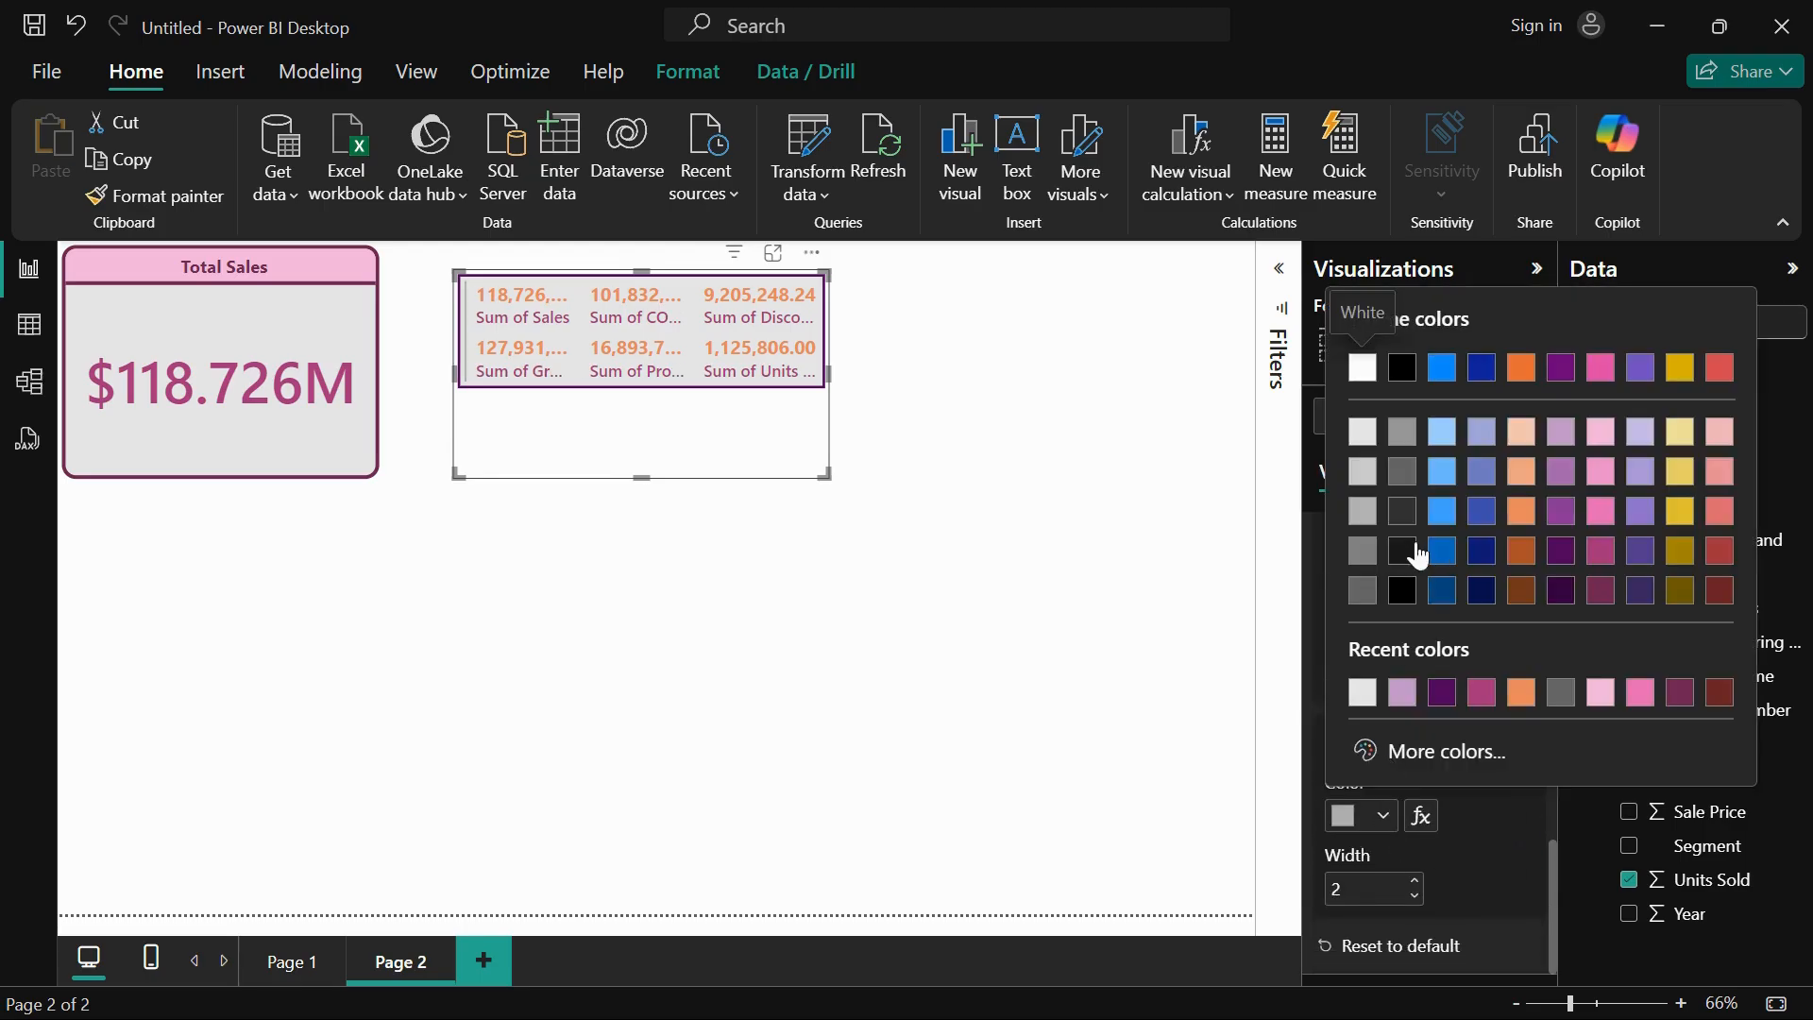
click(1601, 552)
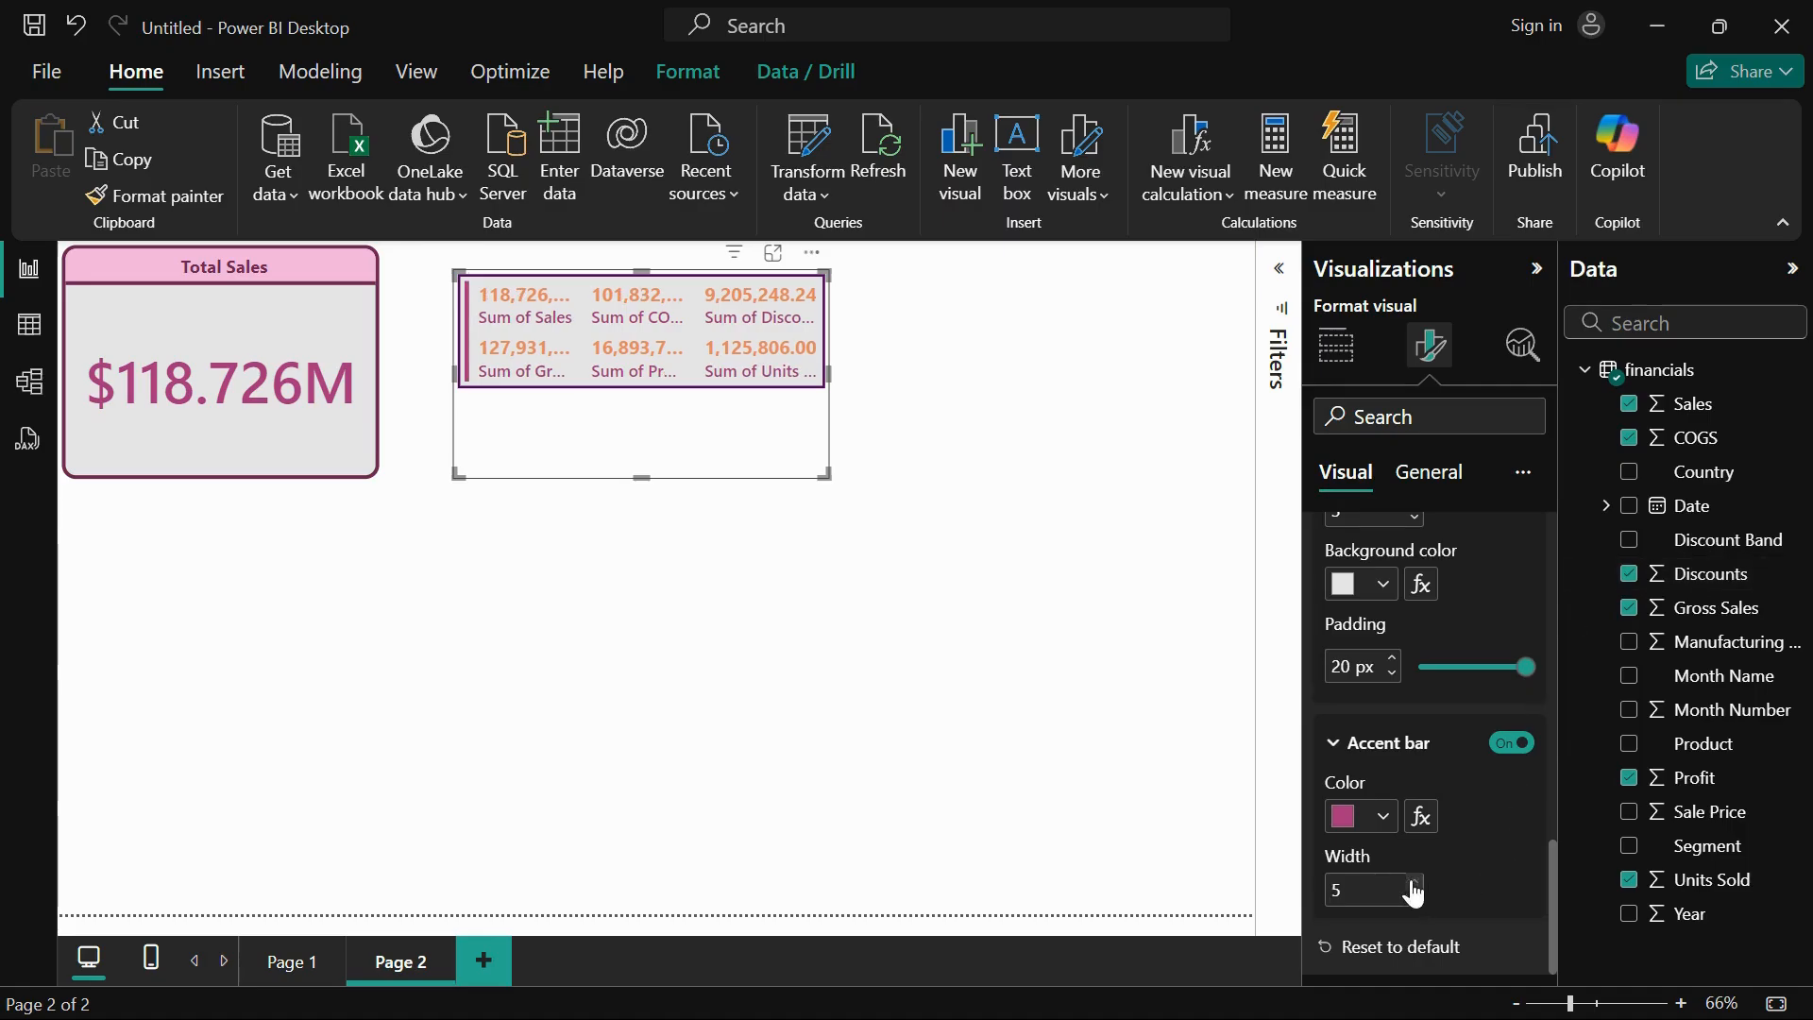
- Set the multi-row card's height to 300 and width to 500
click(1427, 475)
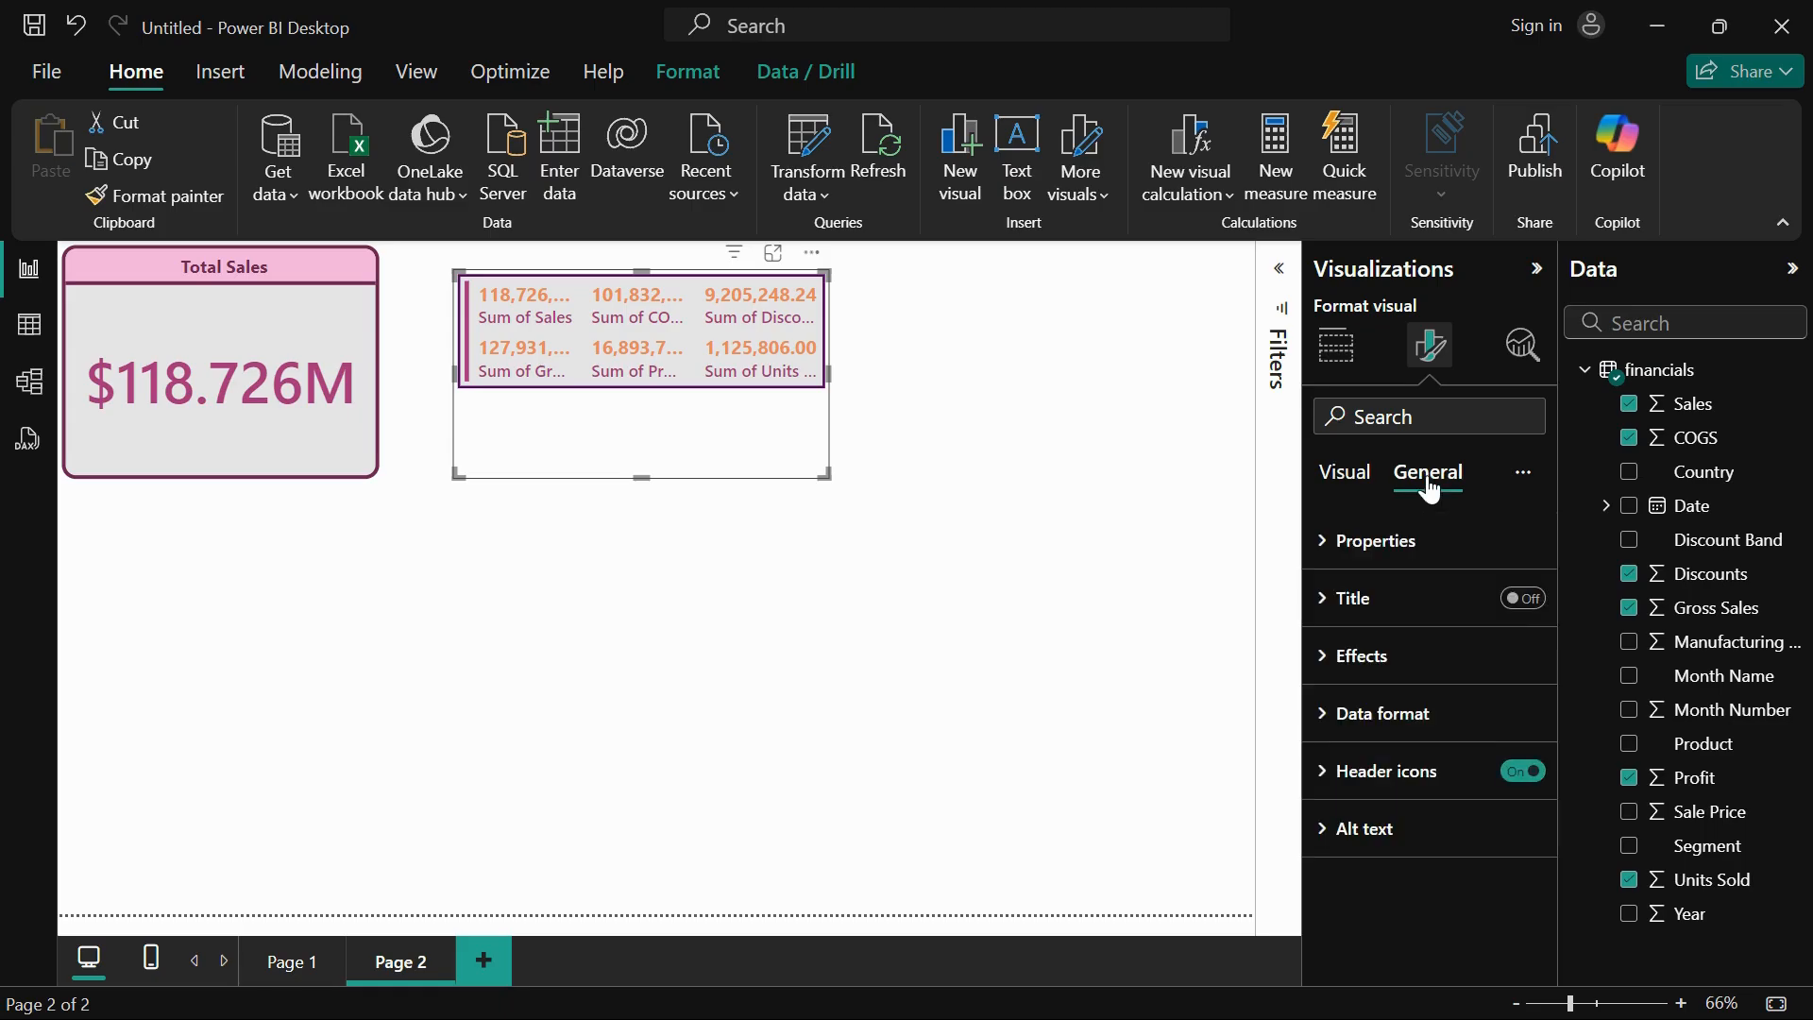
click(1362, 550)
double_click(1360, 681)
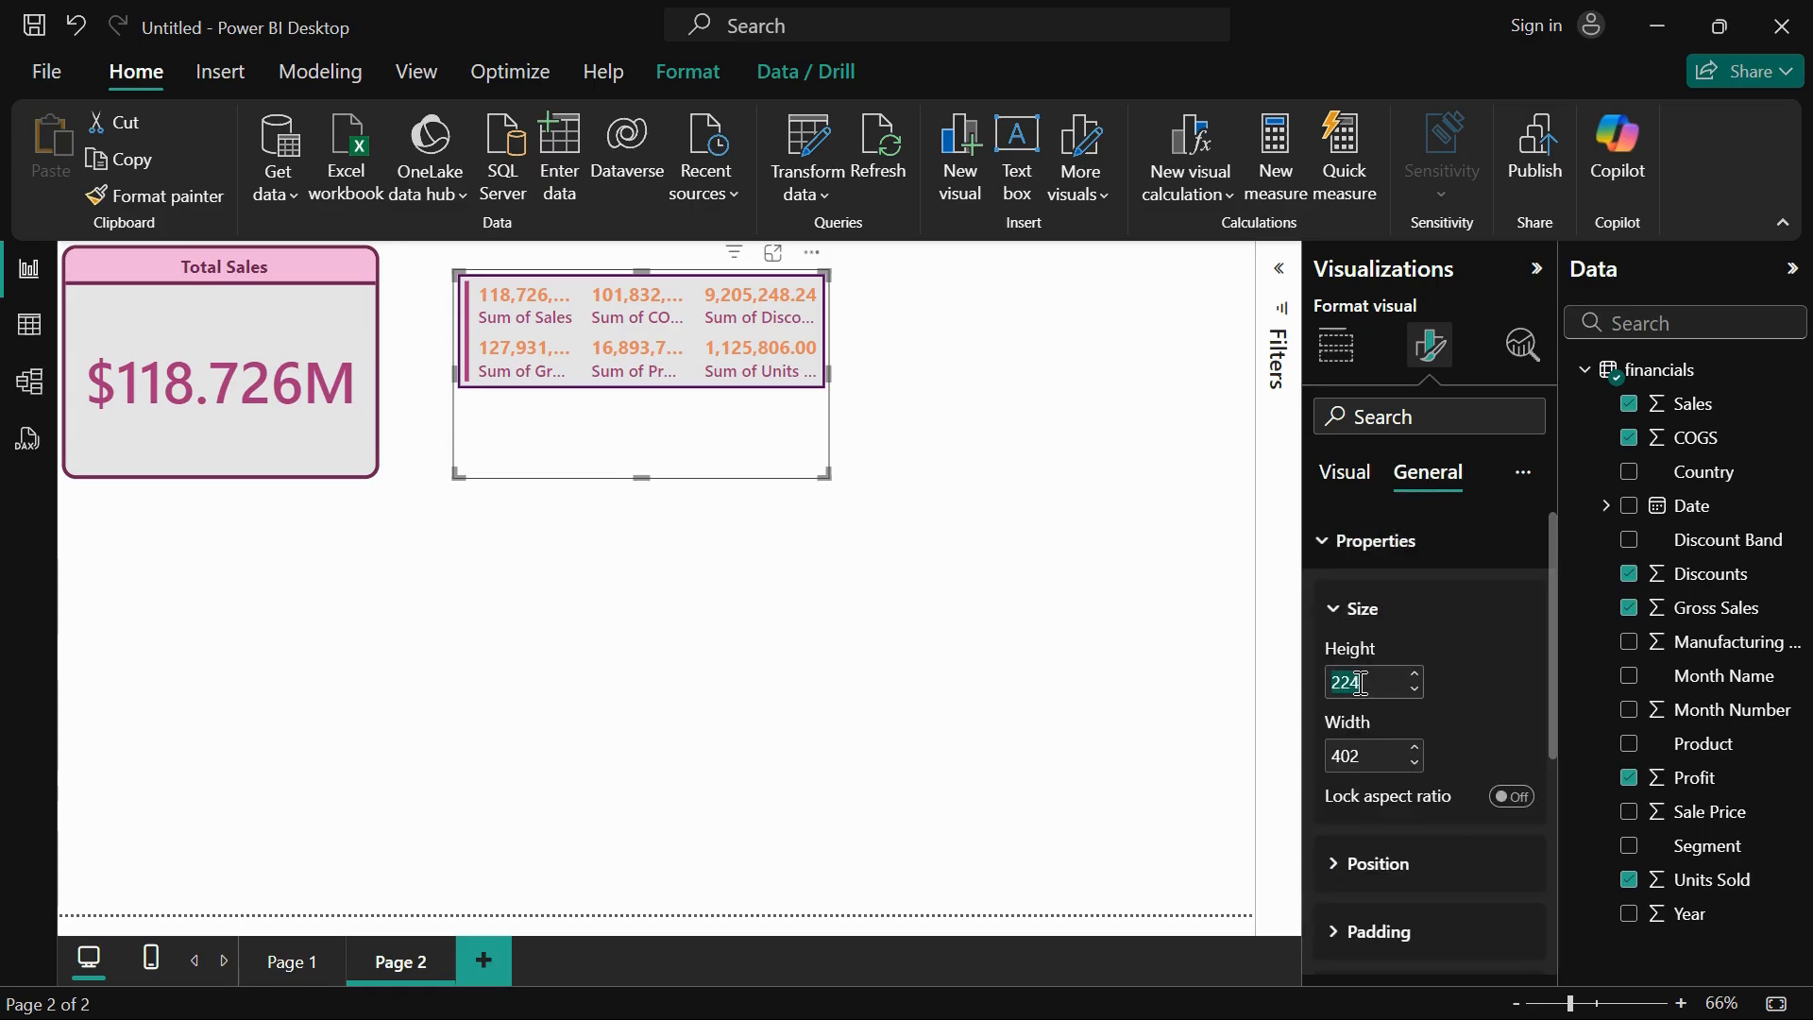
text(300)
double_click(1354, 761)
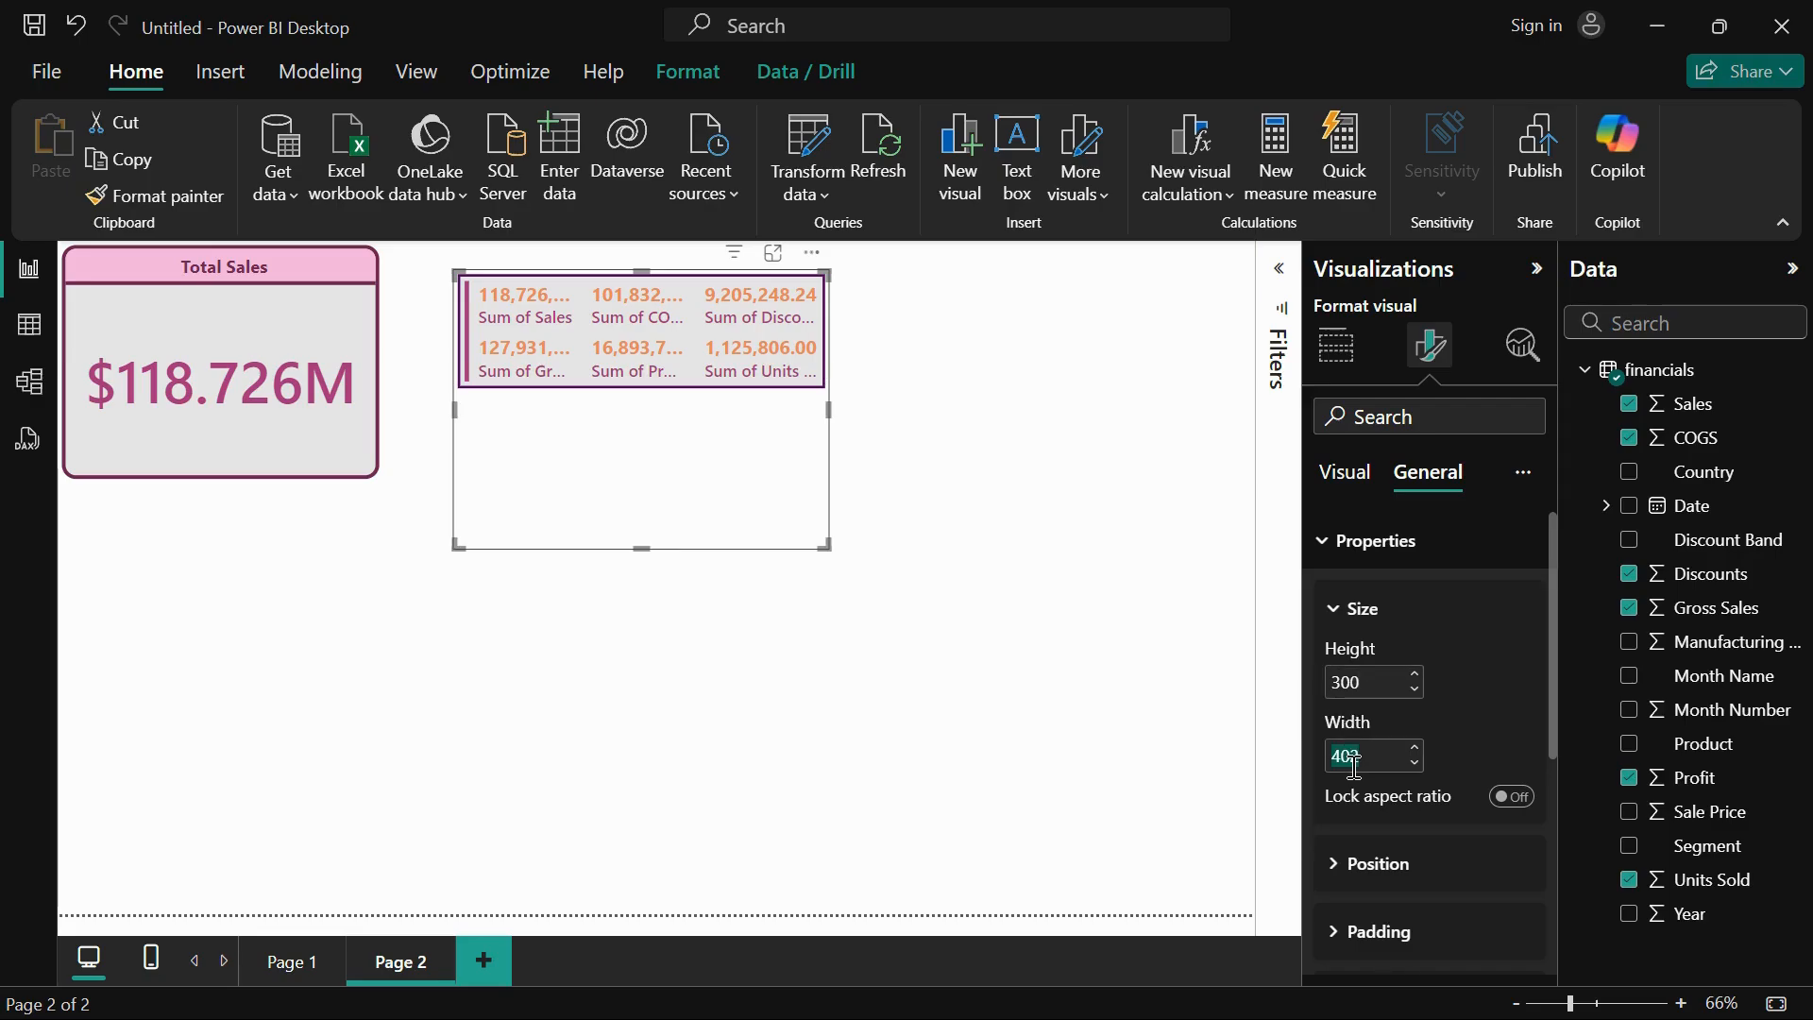
text(500)
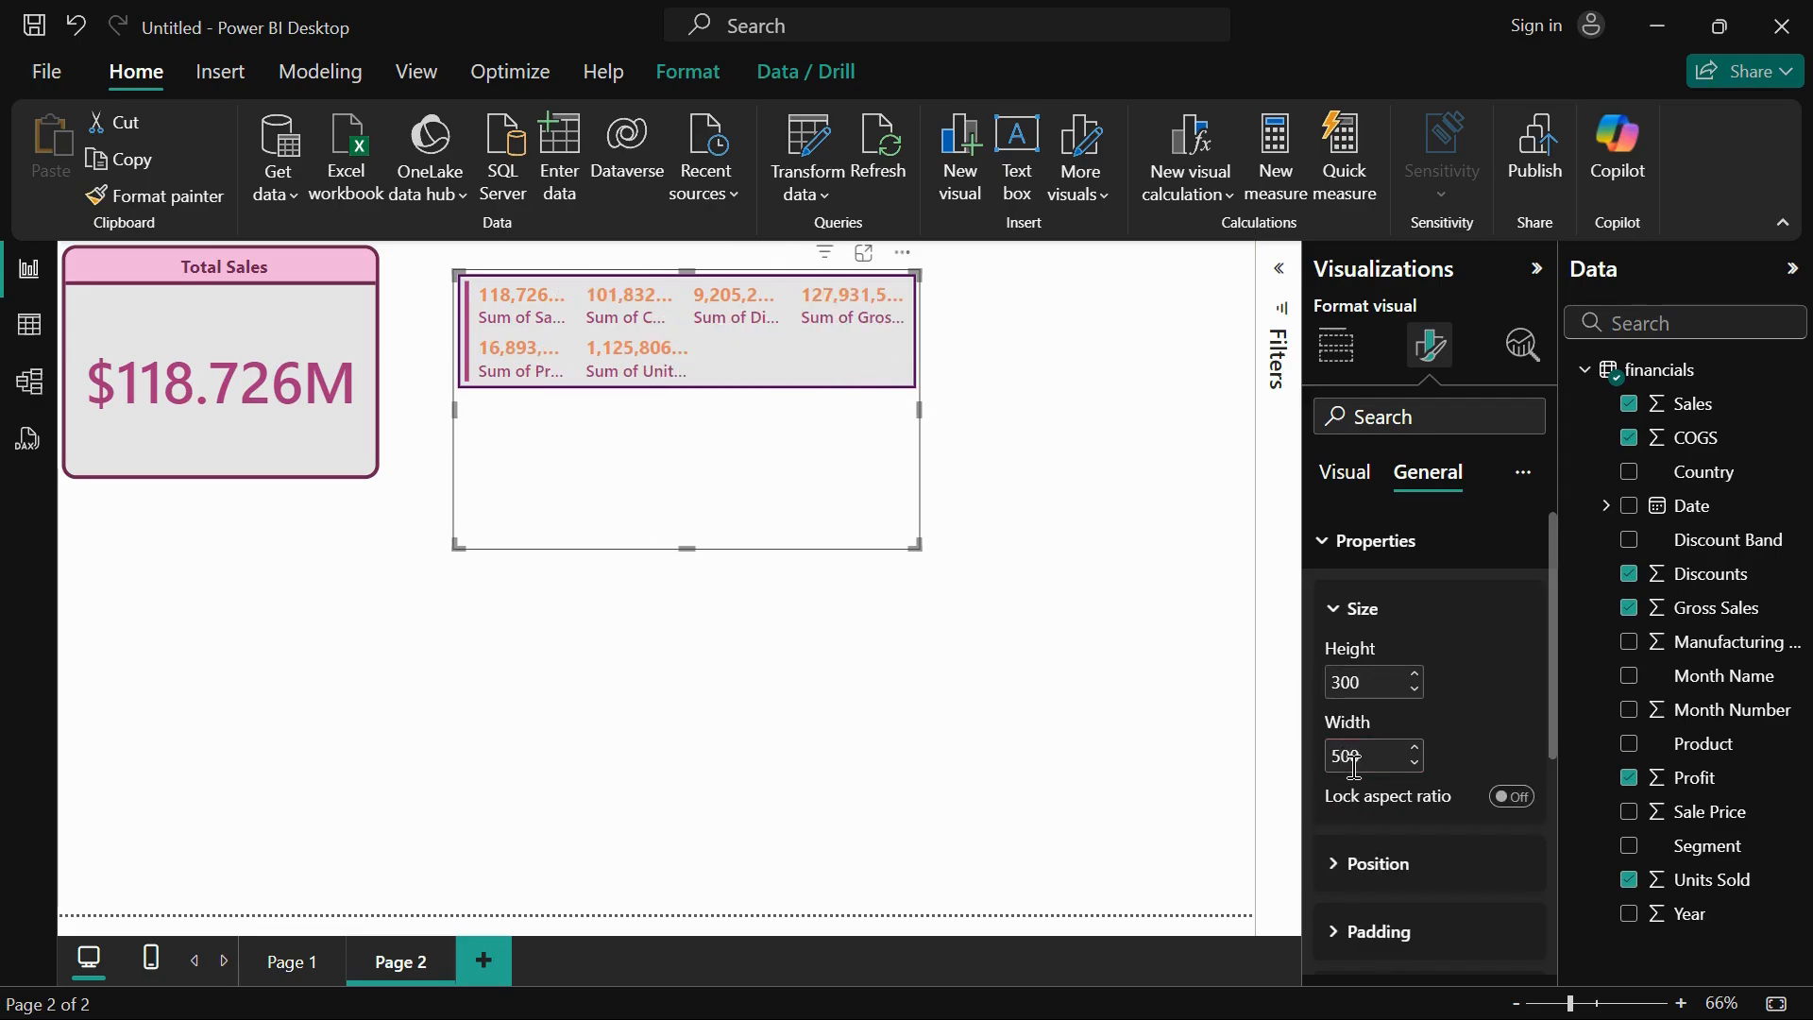
- Position the multi-row card at horizontal 500 and vertical 50
scroll(1398, 864, down, 2)
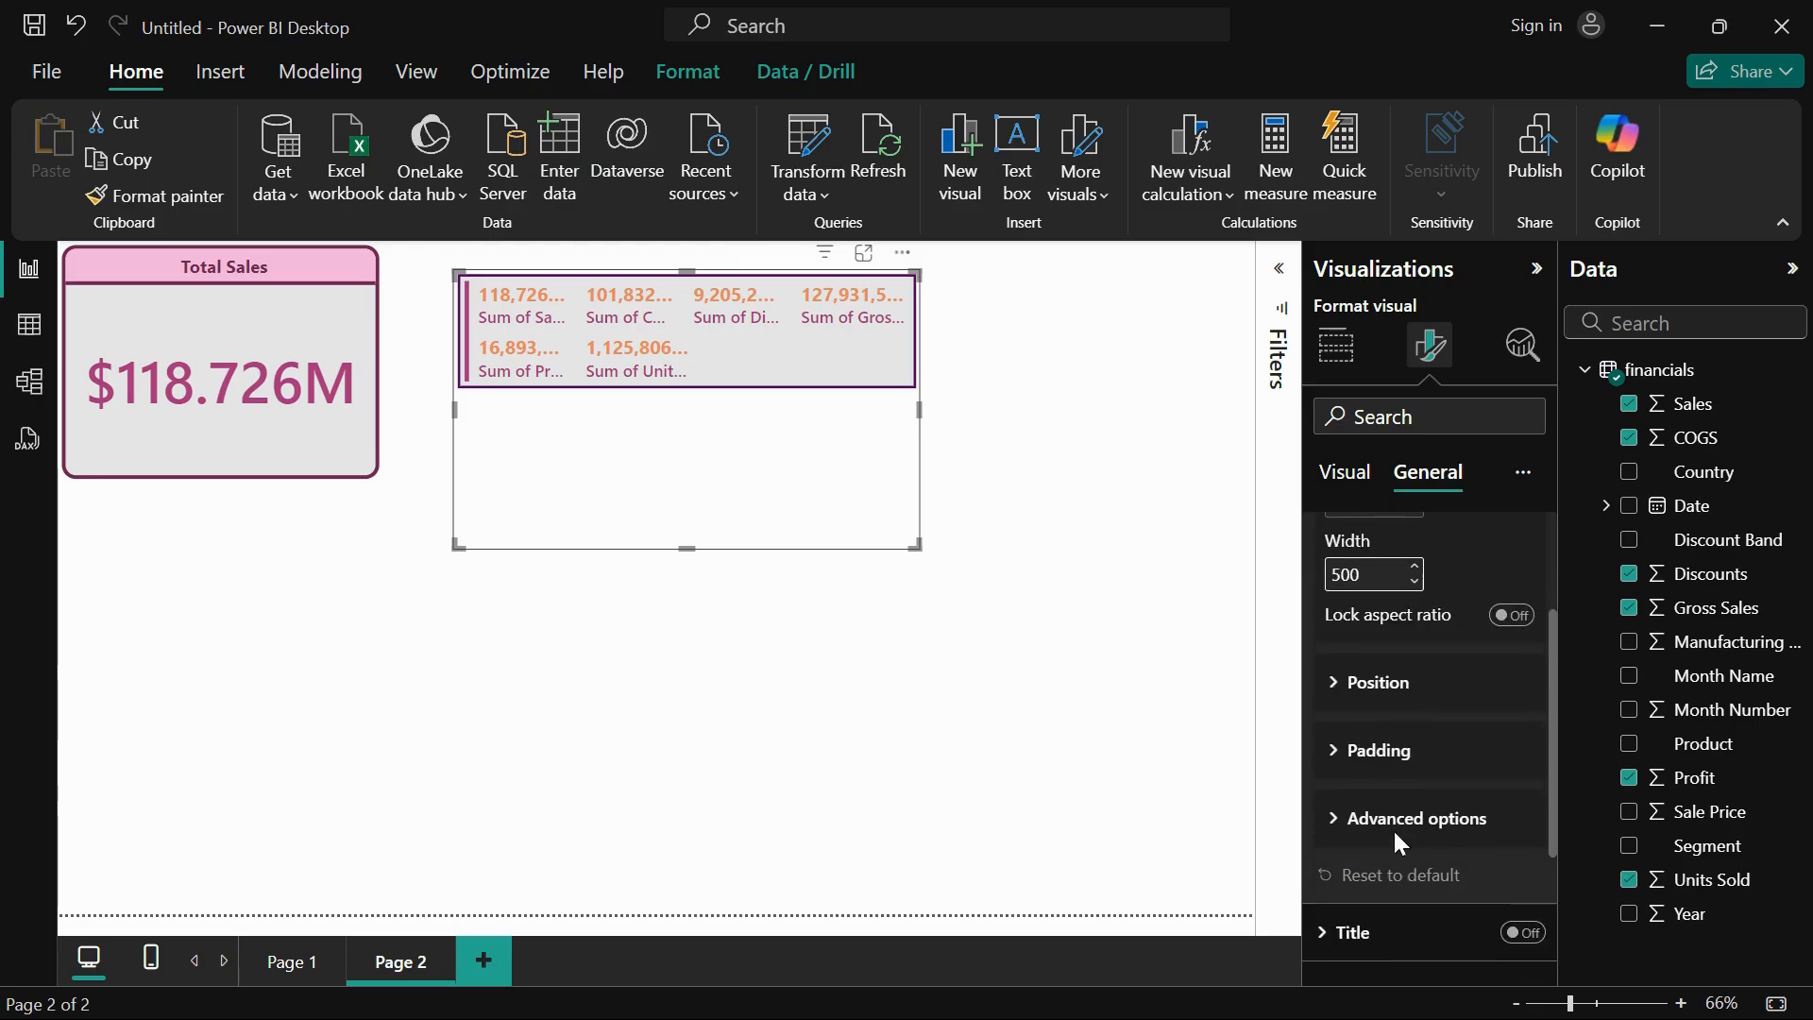
click(1387, 699)
double_click(1346, 755)
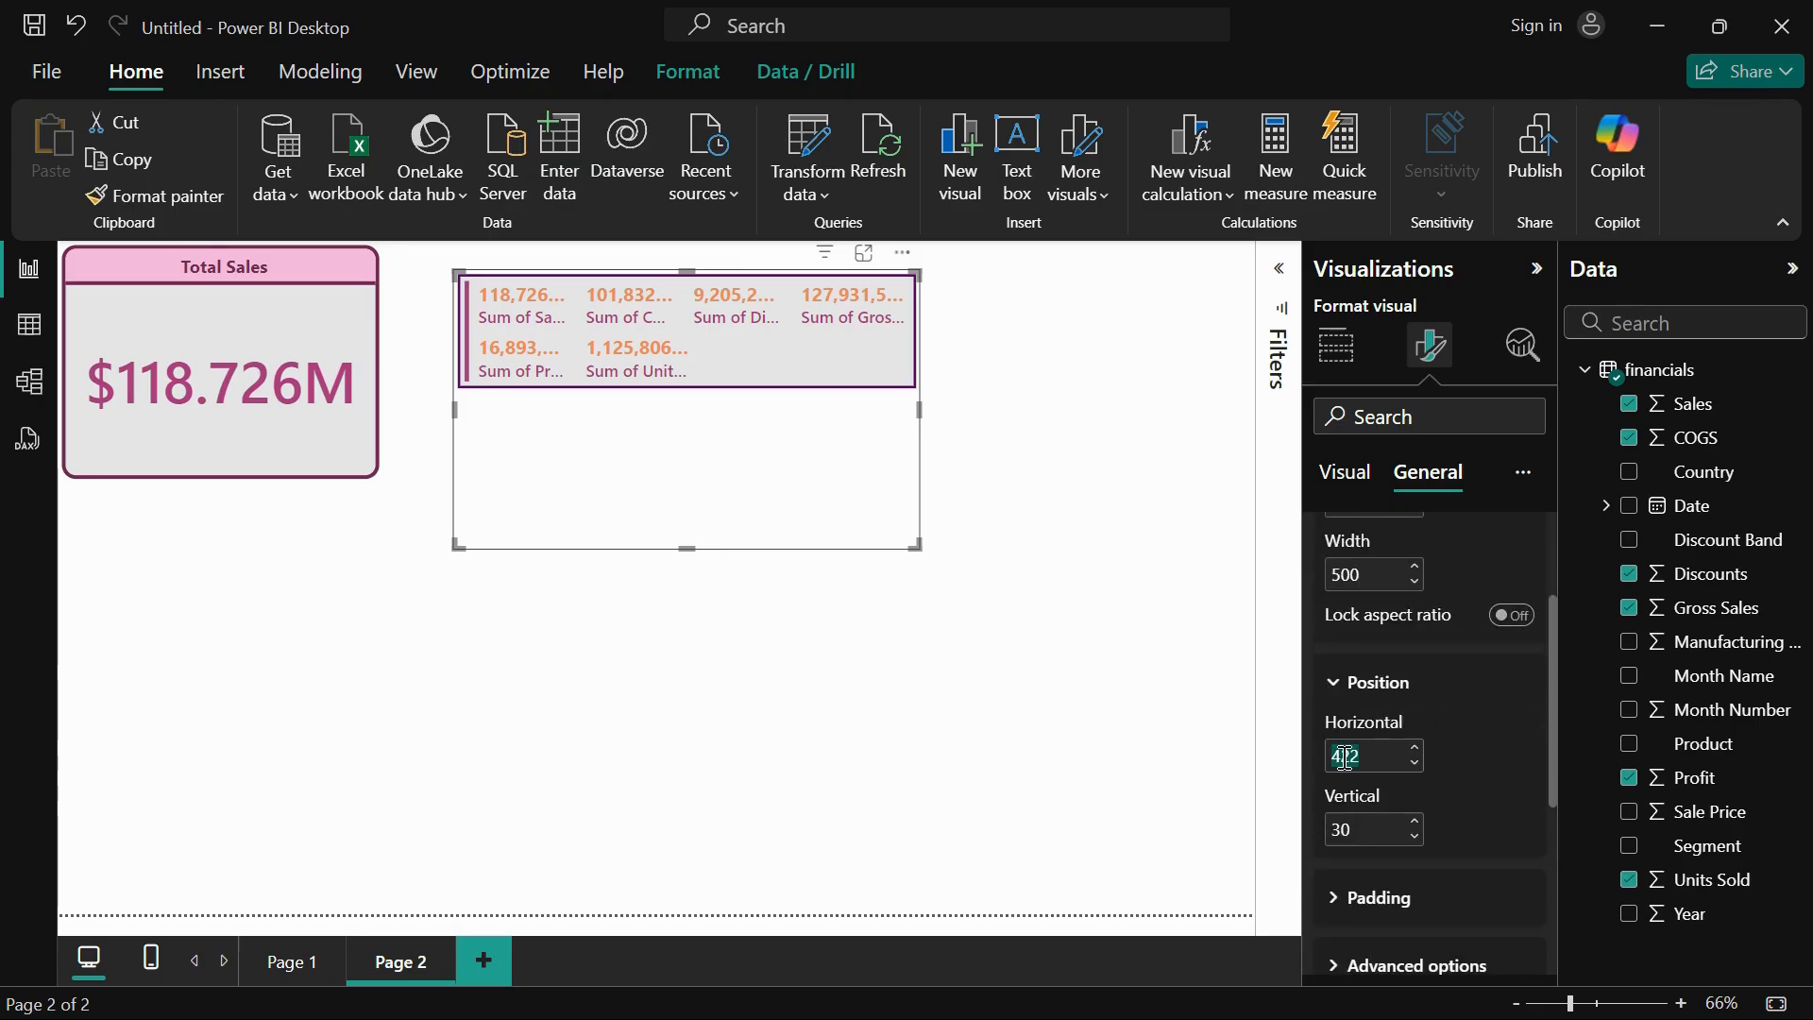
text(500)
key(Return)
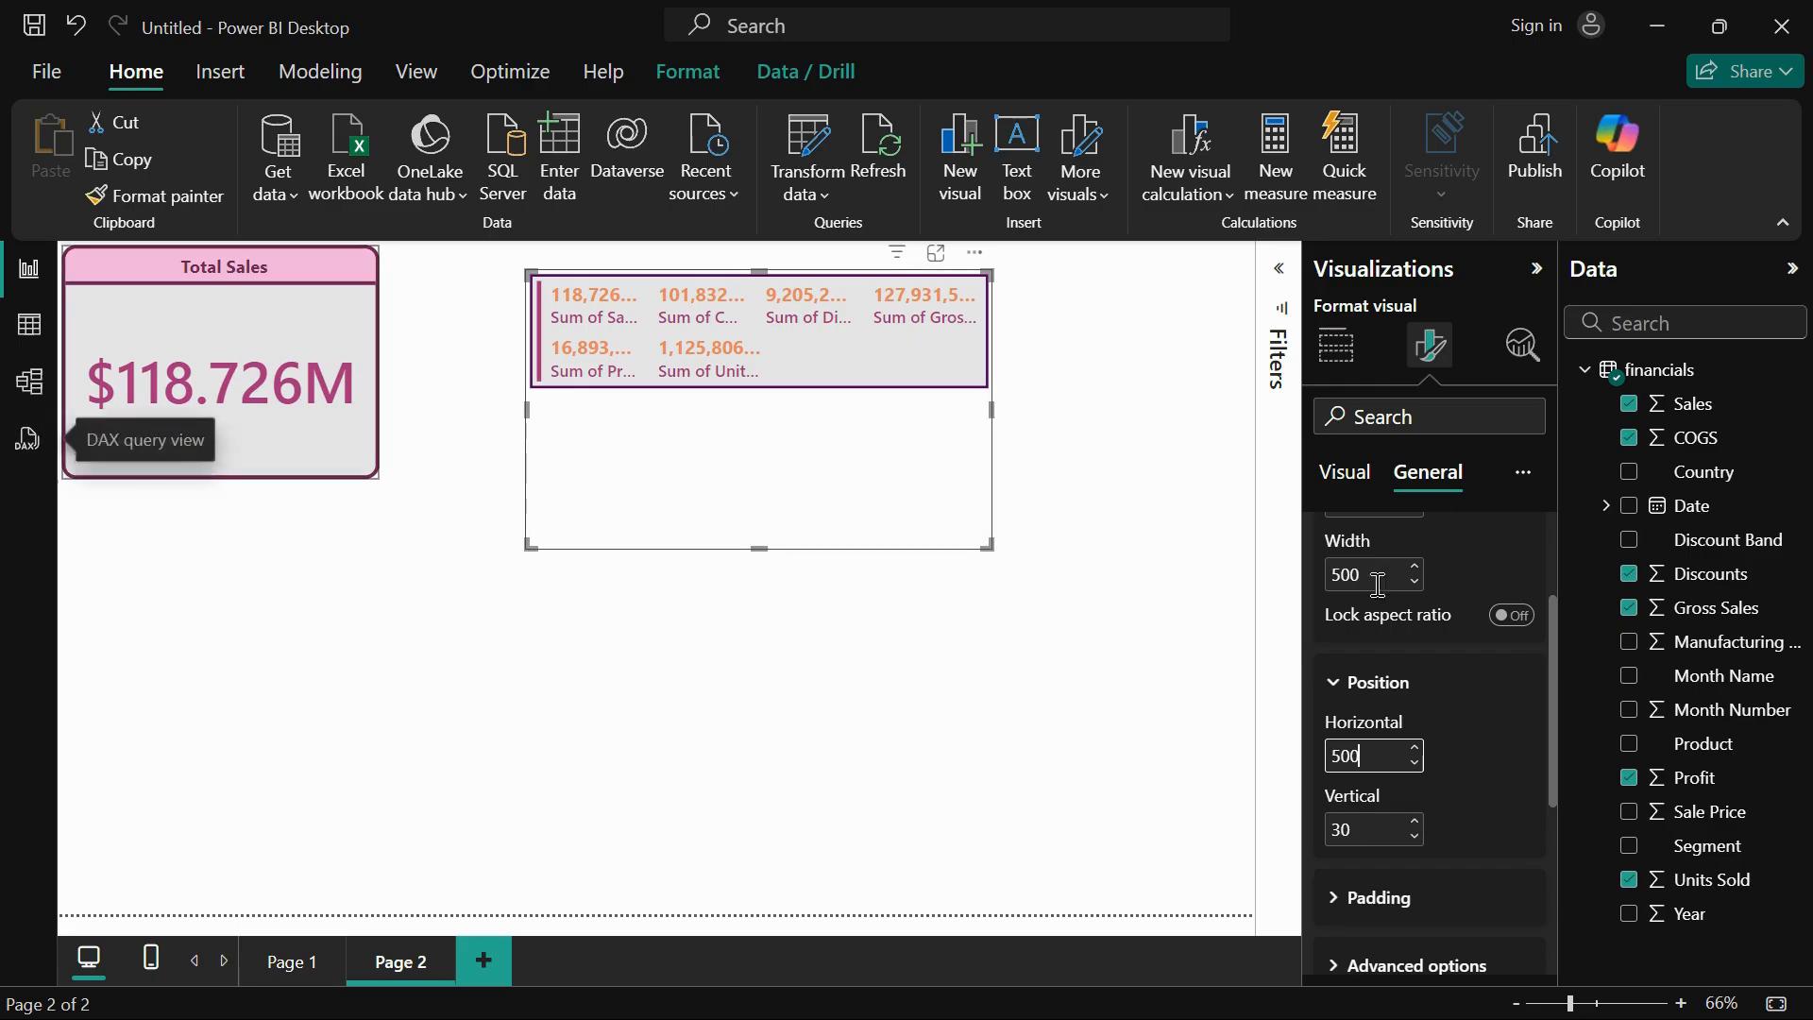
double_click(1344, 835)
text(50)
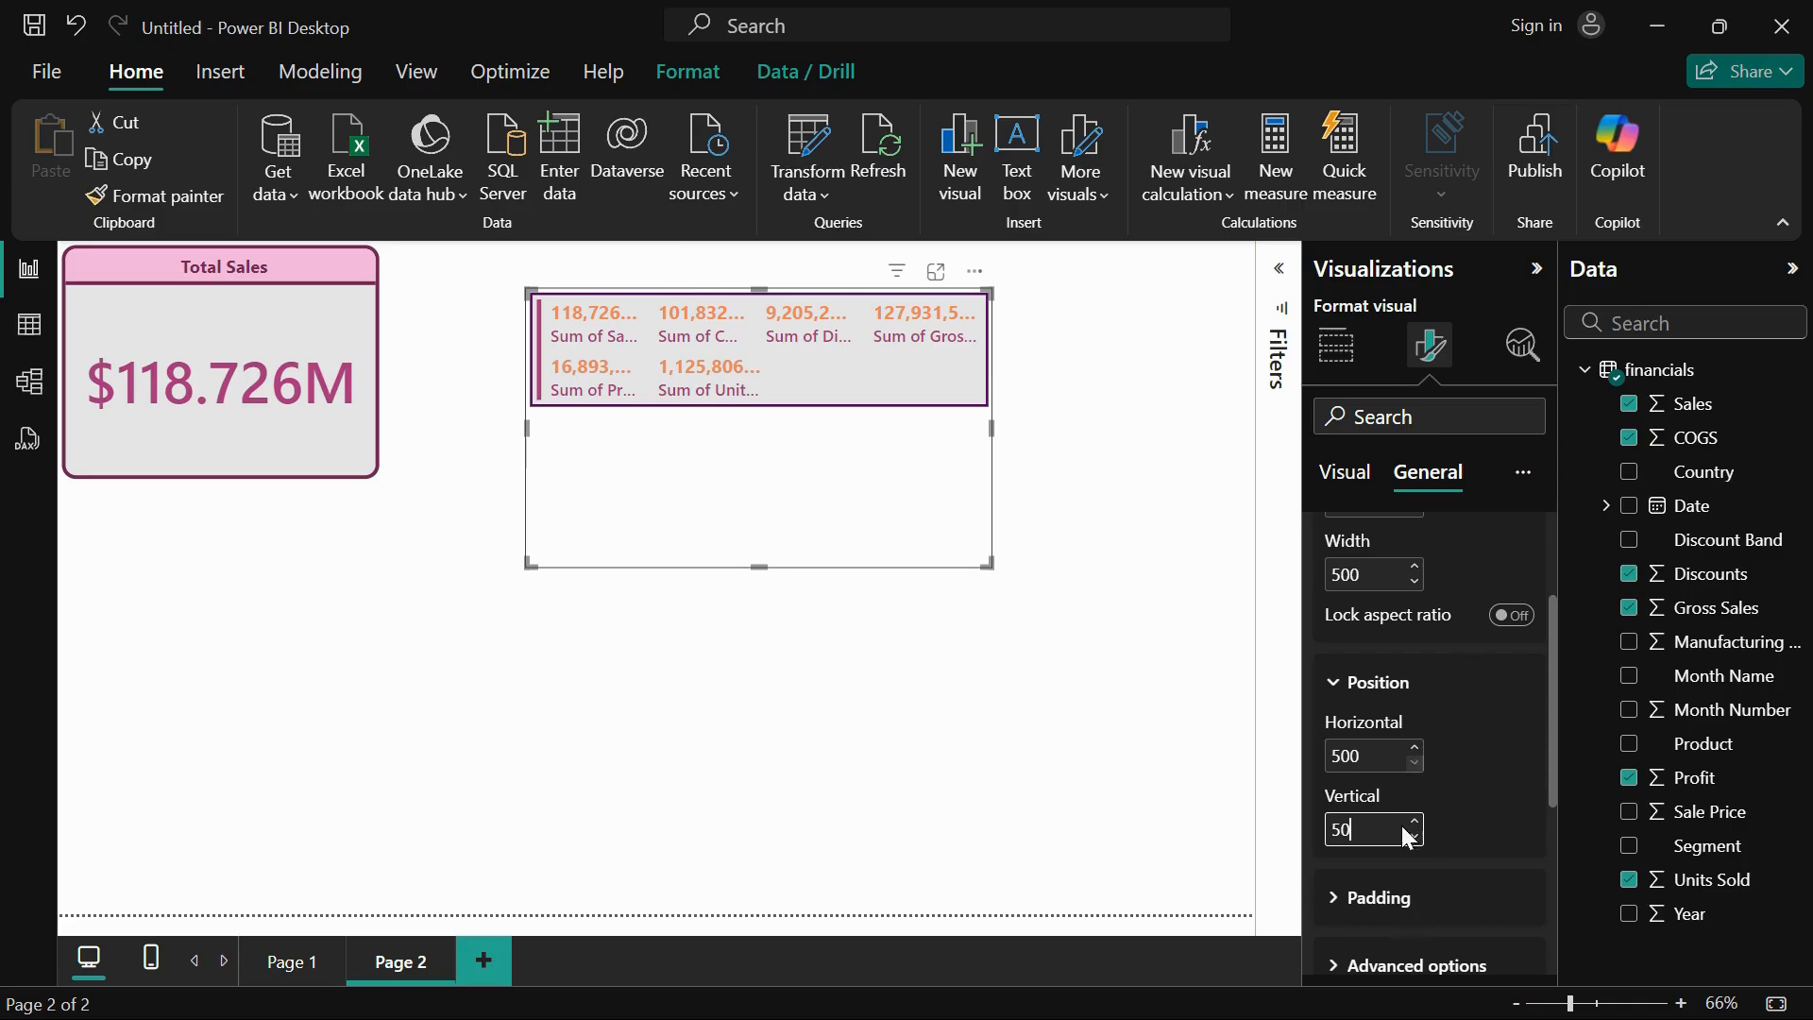
- Set the top padding in the multi-row card's general properties to 10 px
click(1412, 898)
scroll(1473, 888, down, 3)
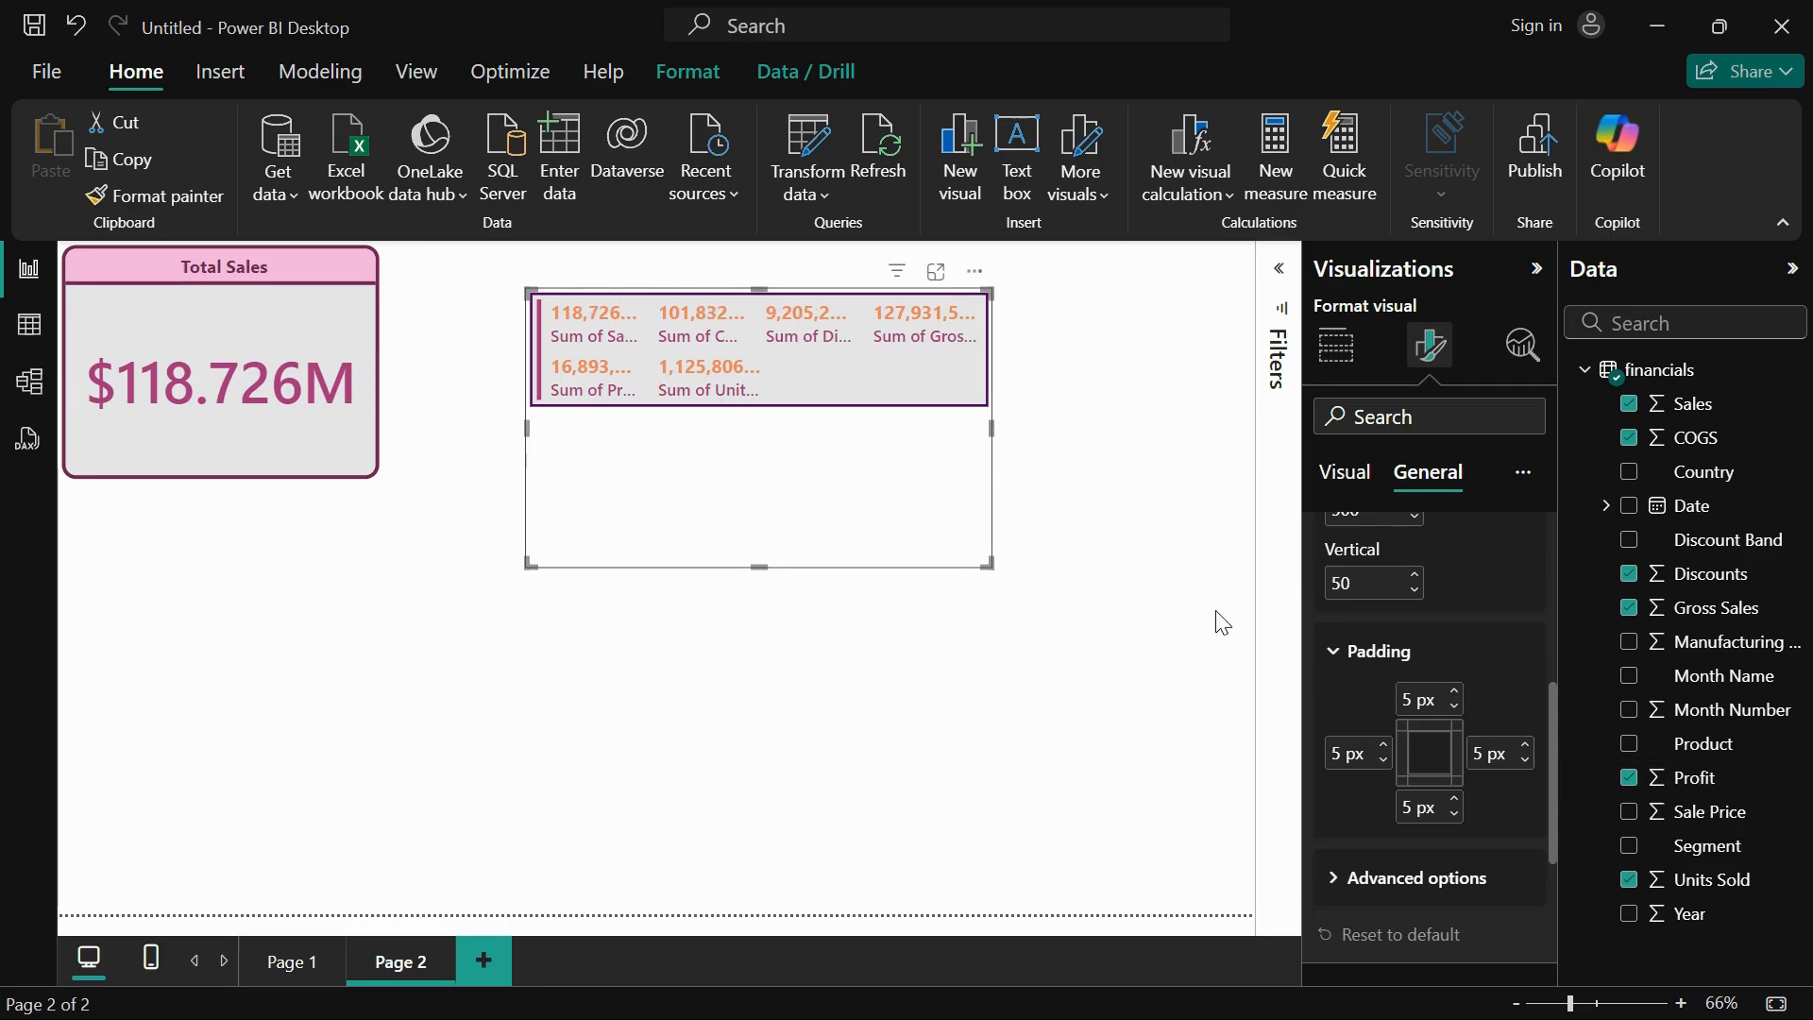
double_click(1411, 697)
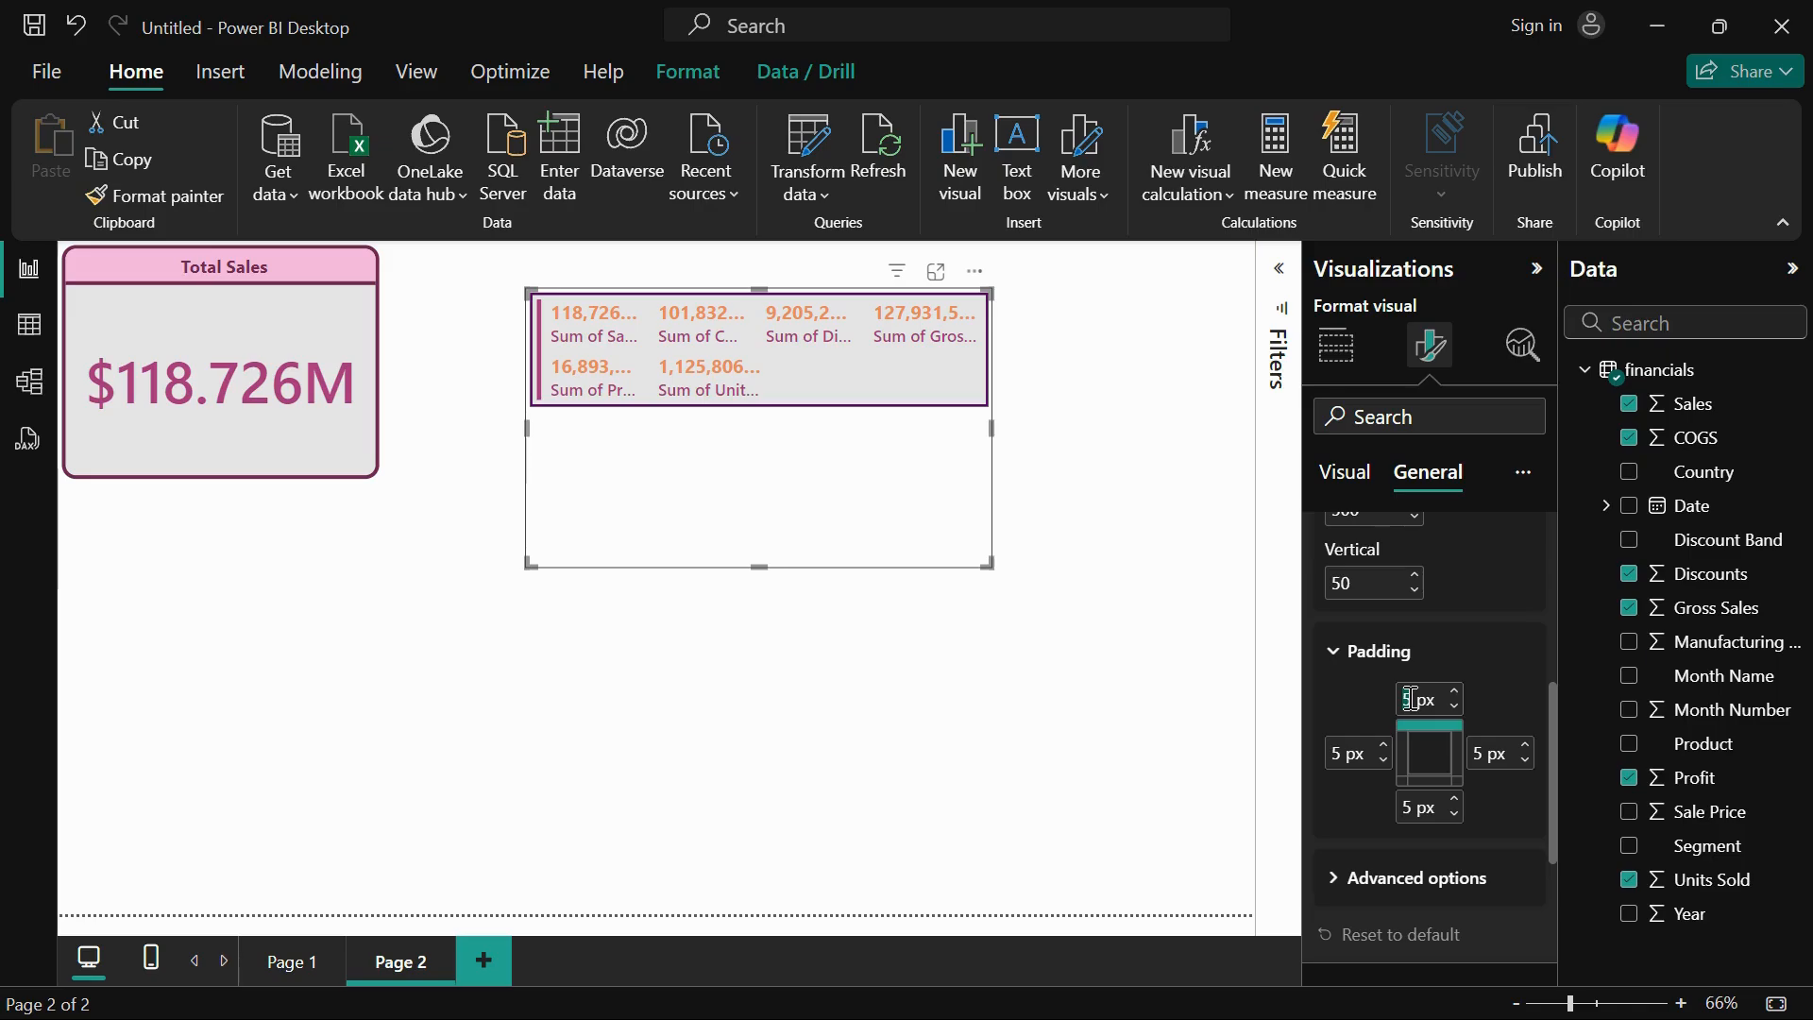
text(10)
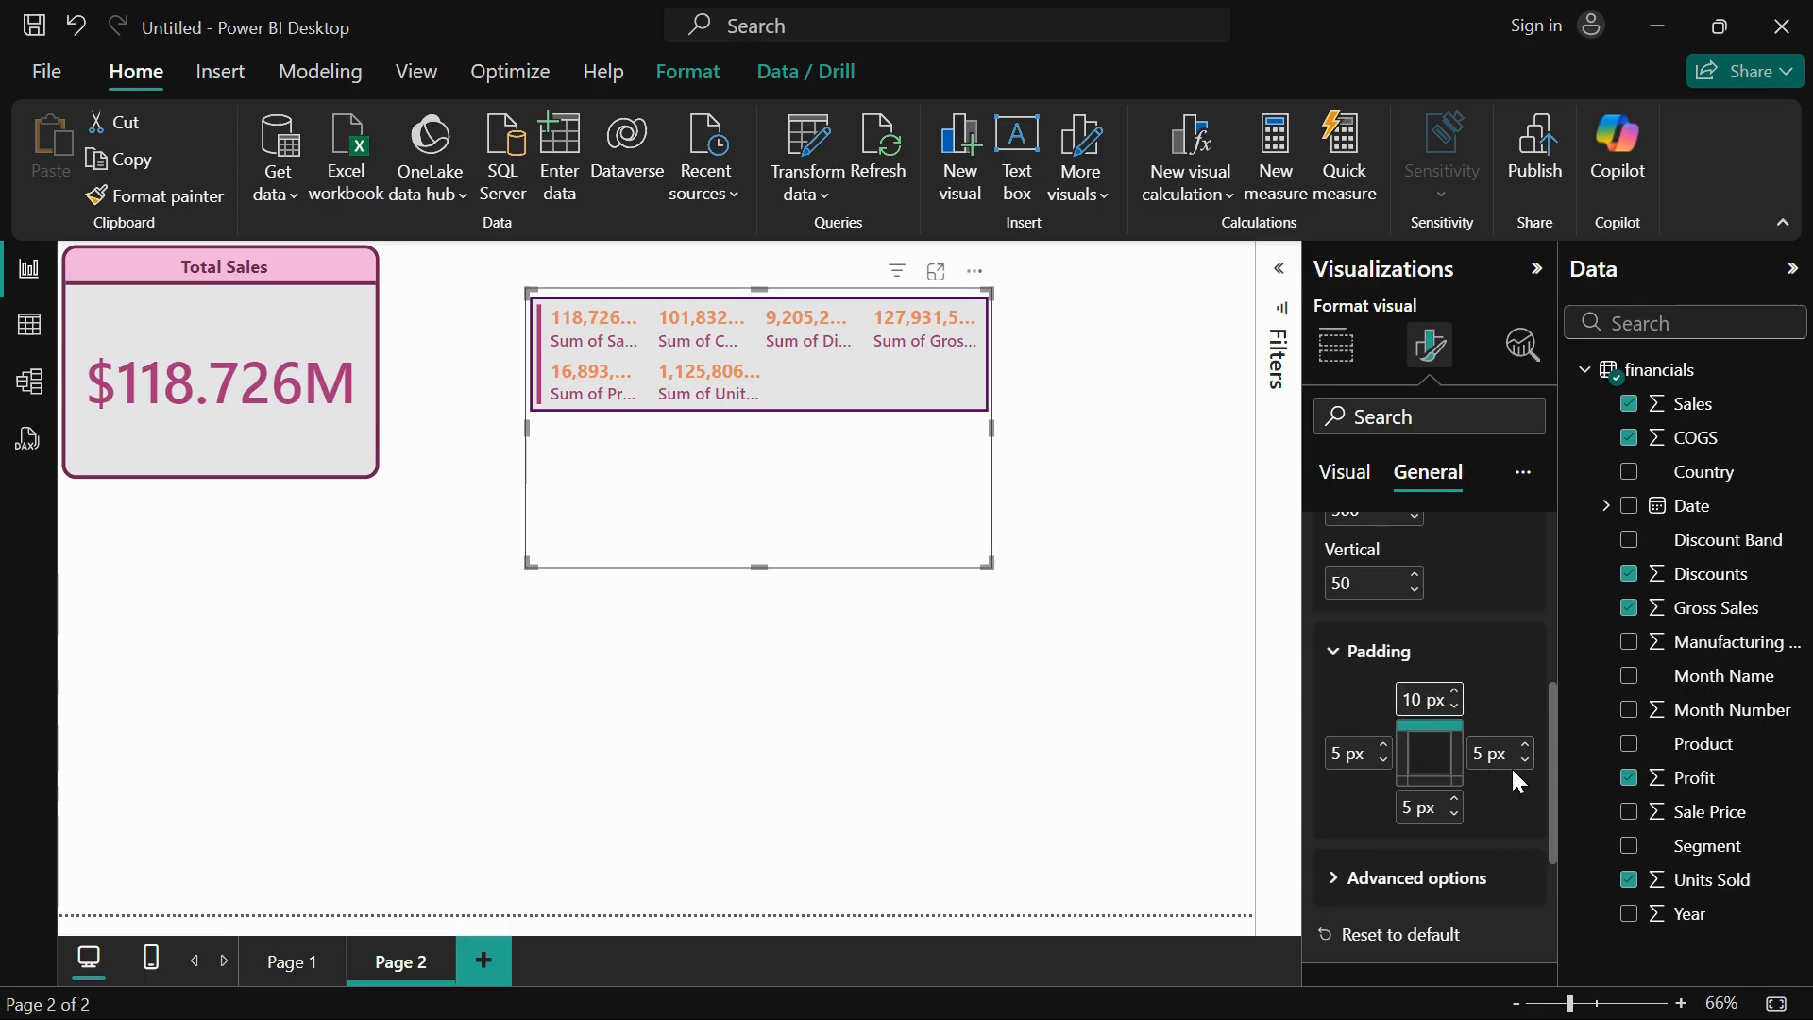
- Turn on the multi-row card's title and set its text to "Values"
scroll(1497, 911, down, 3)
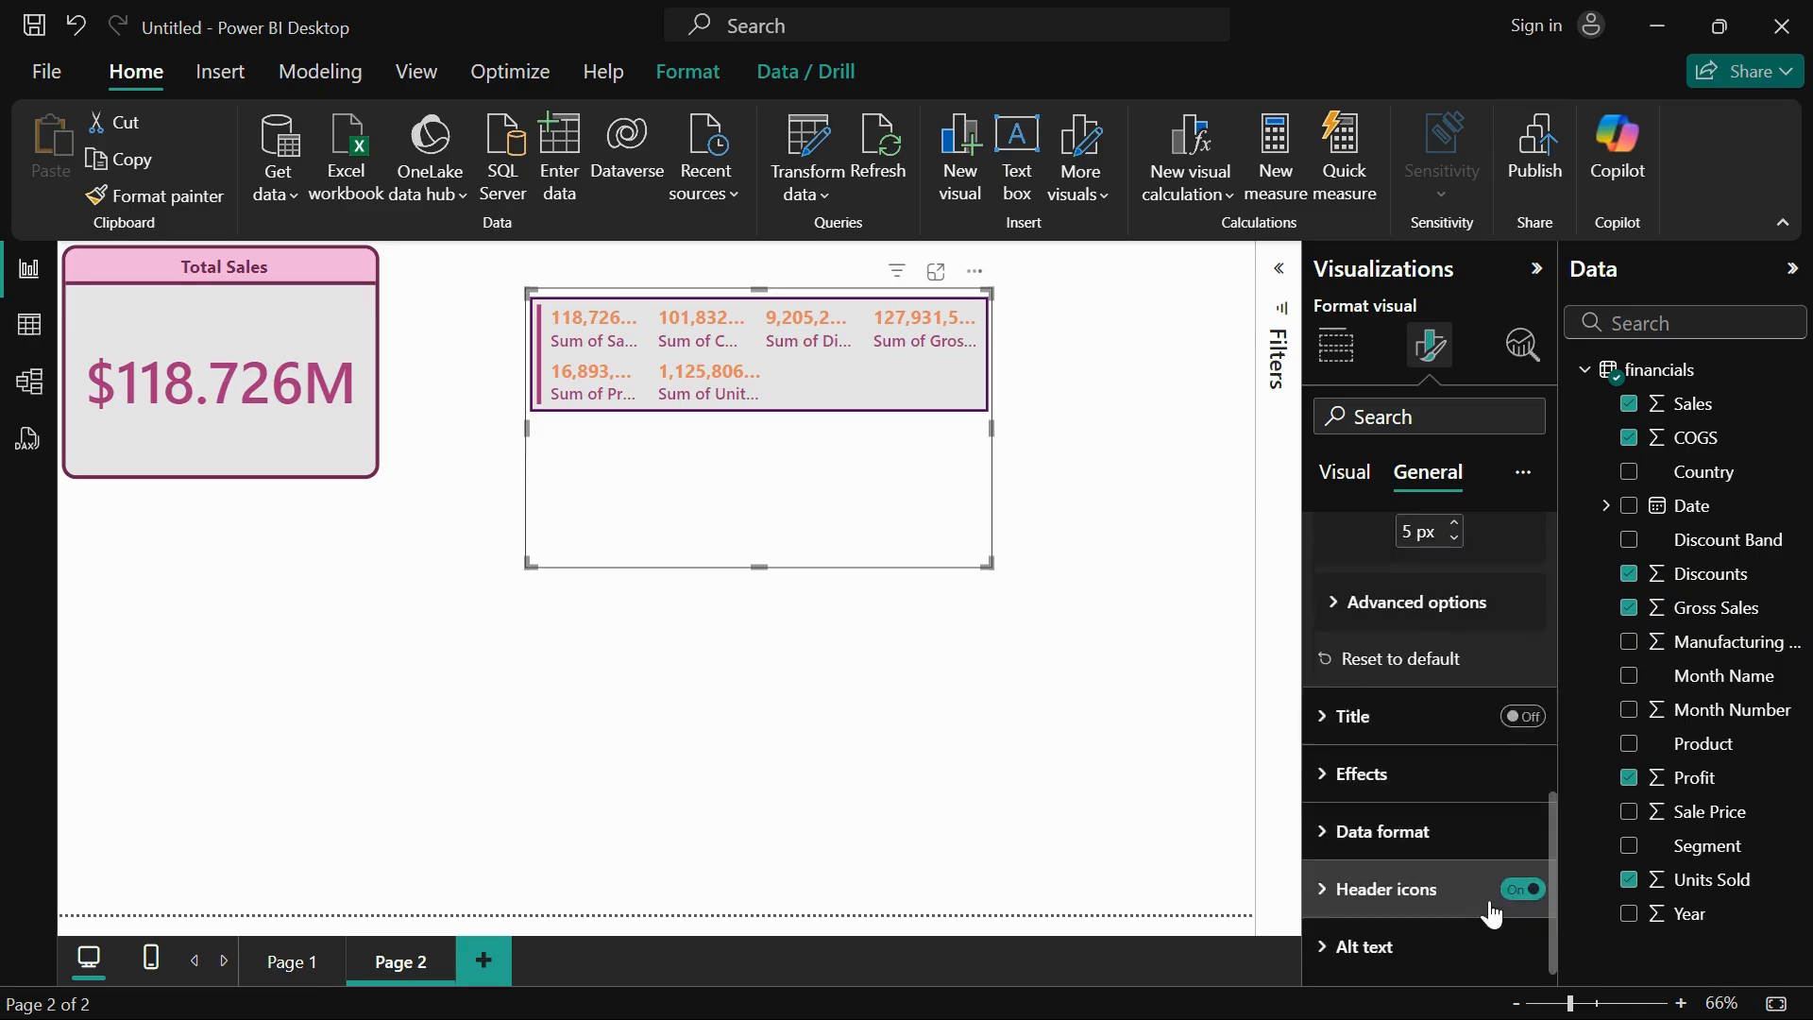
click(1377, 716)
click(1527, 717)
click(1368, 782)
click(1384, 847)
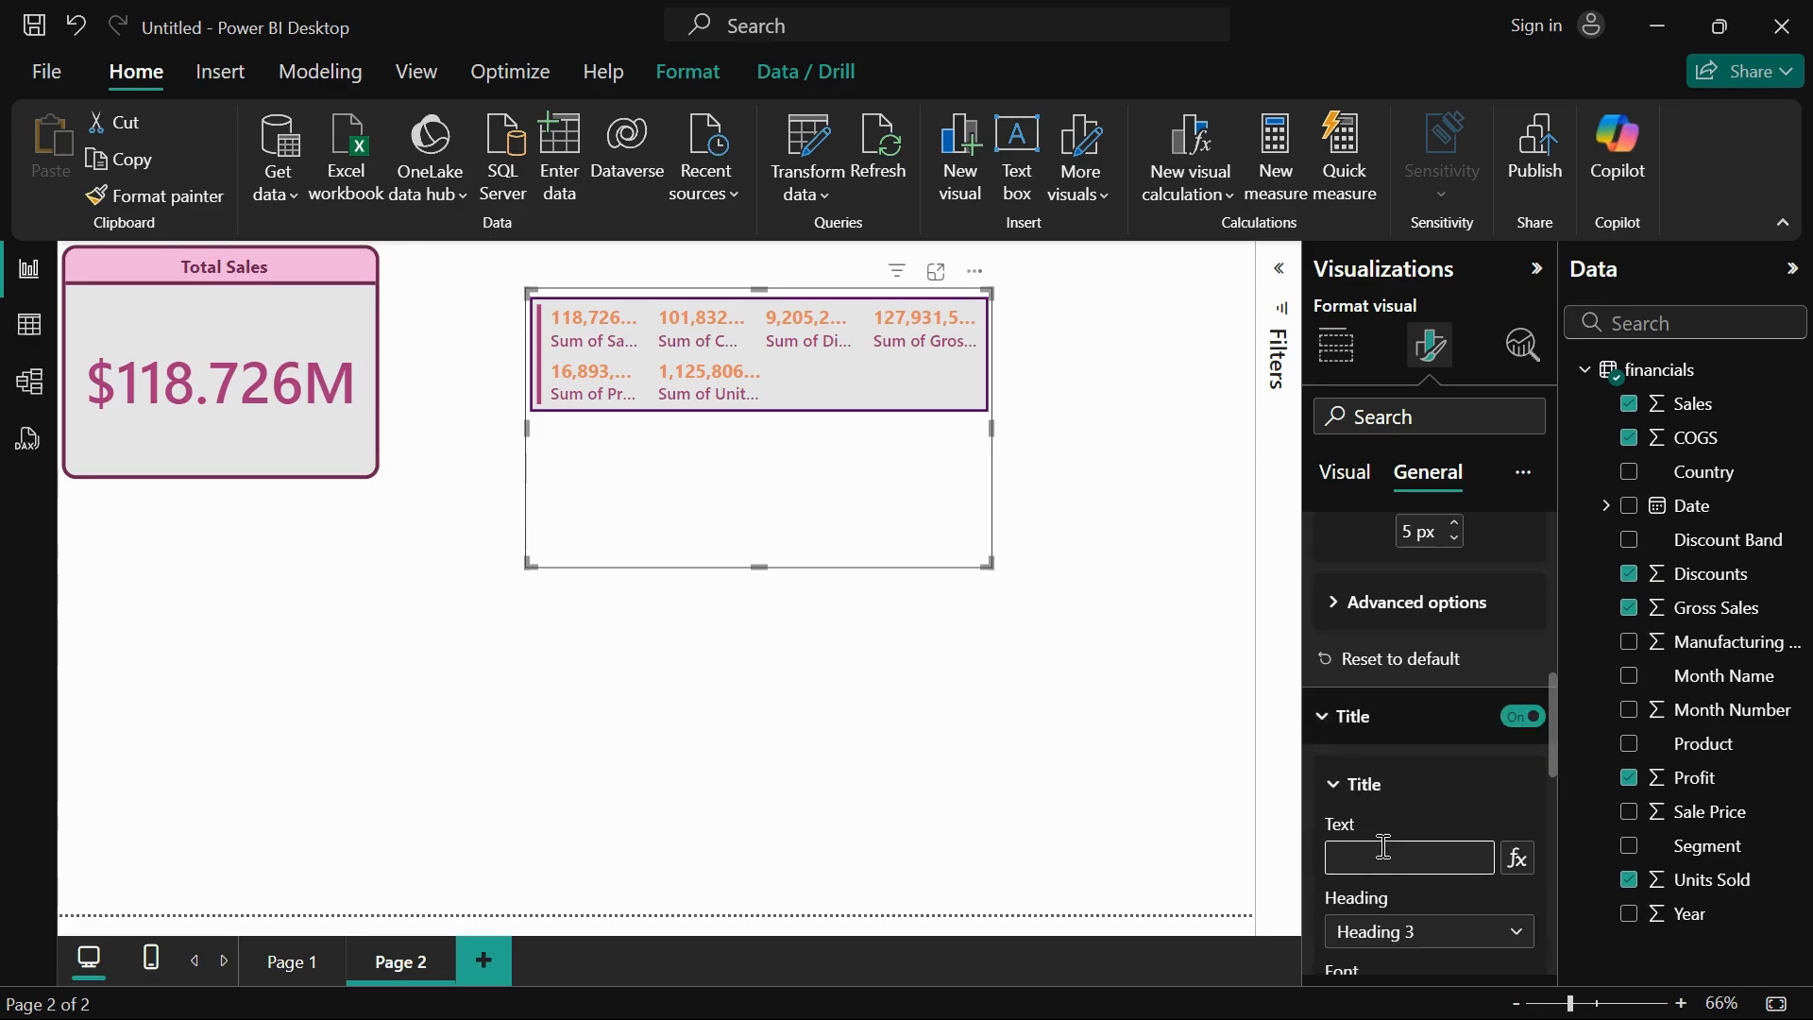
text(Values)
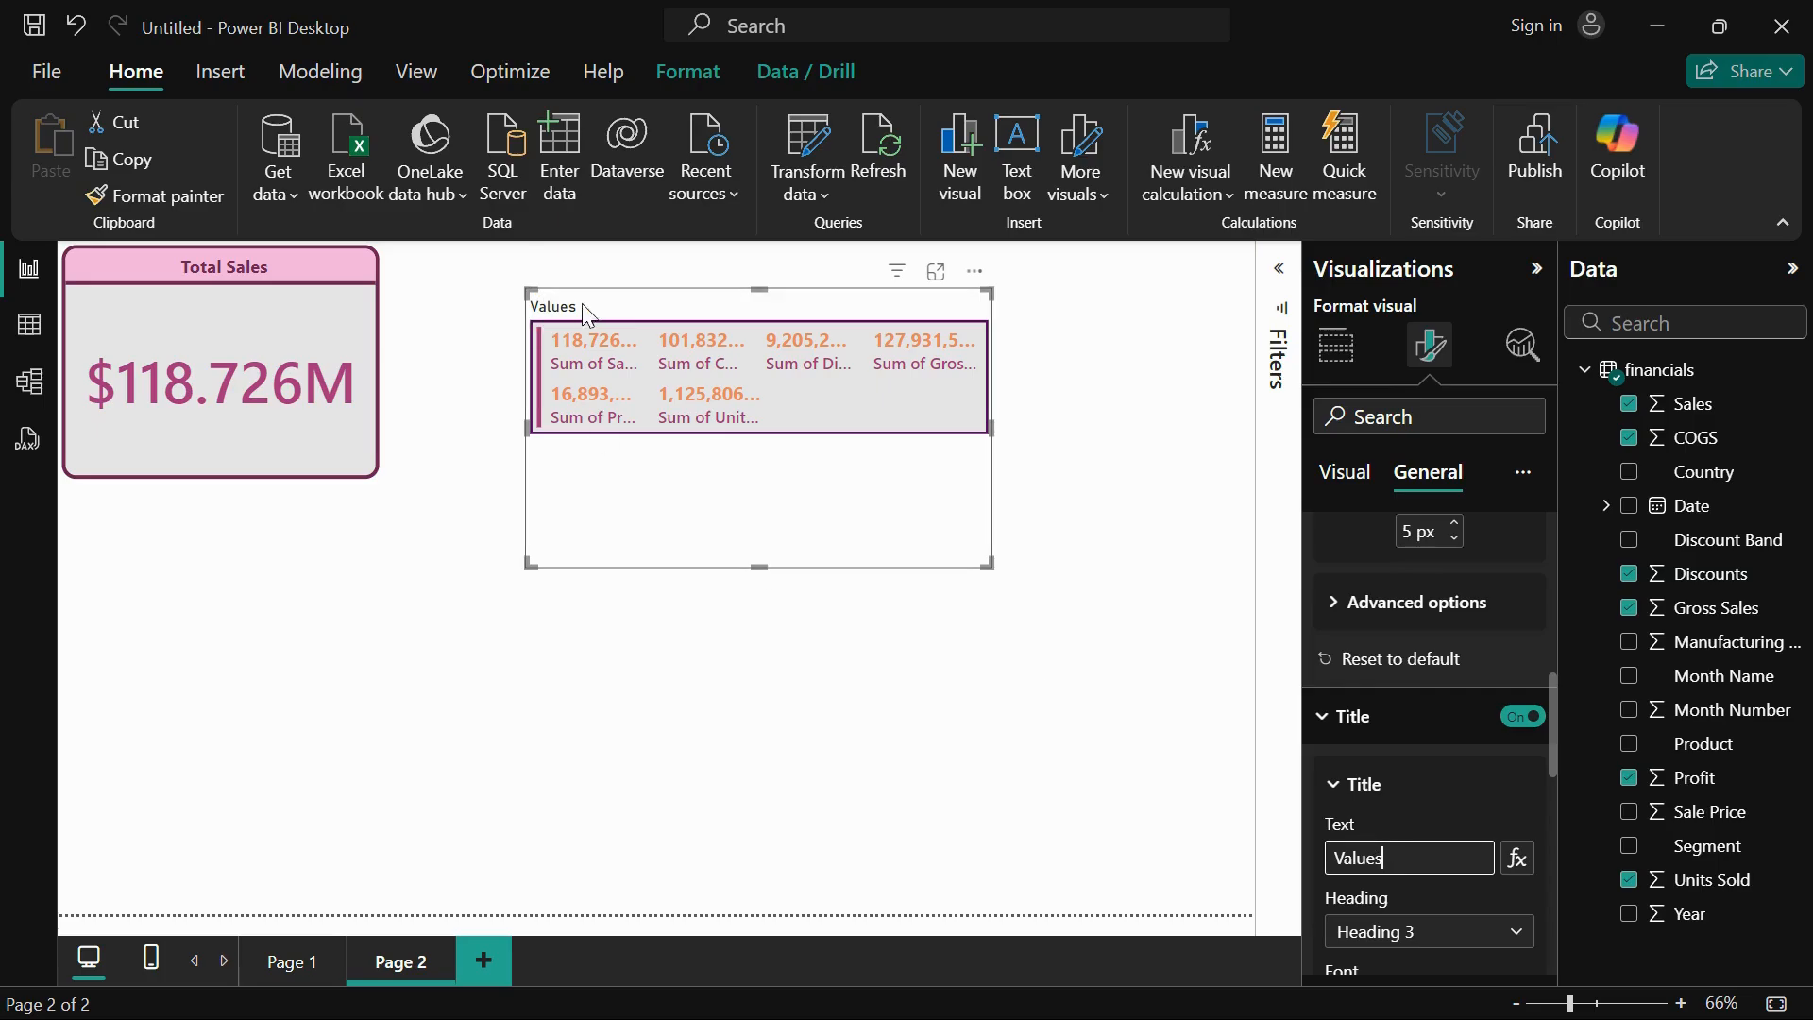
- Format the multi-row card's title in Segoe UI Bold, size 16
scroll(1435, 878, down, 3)
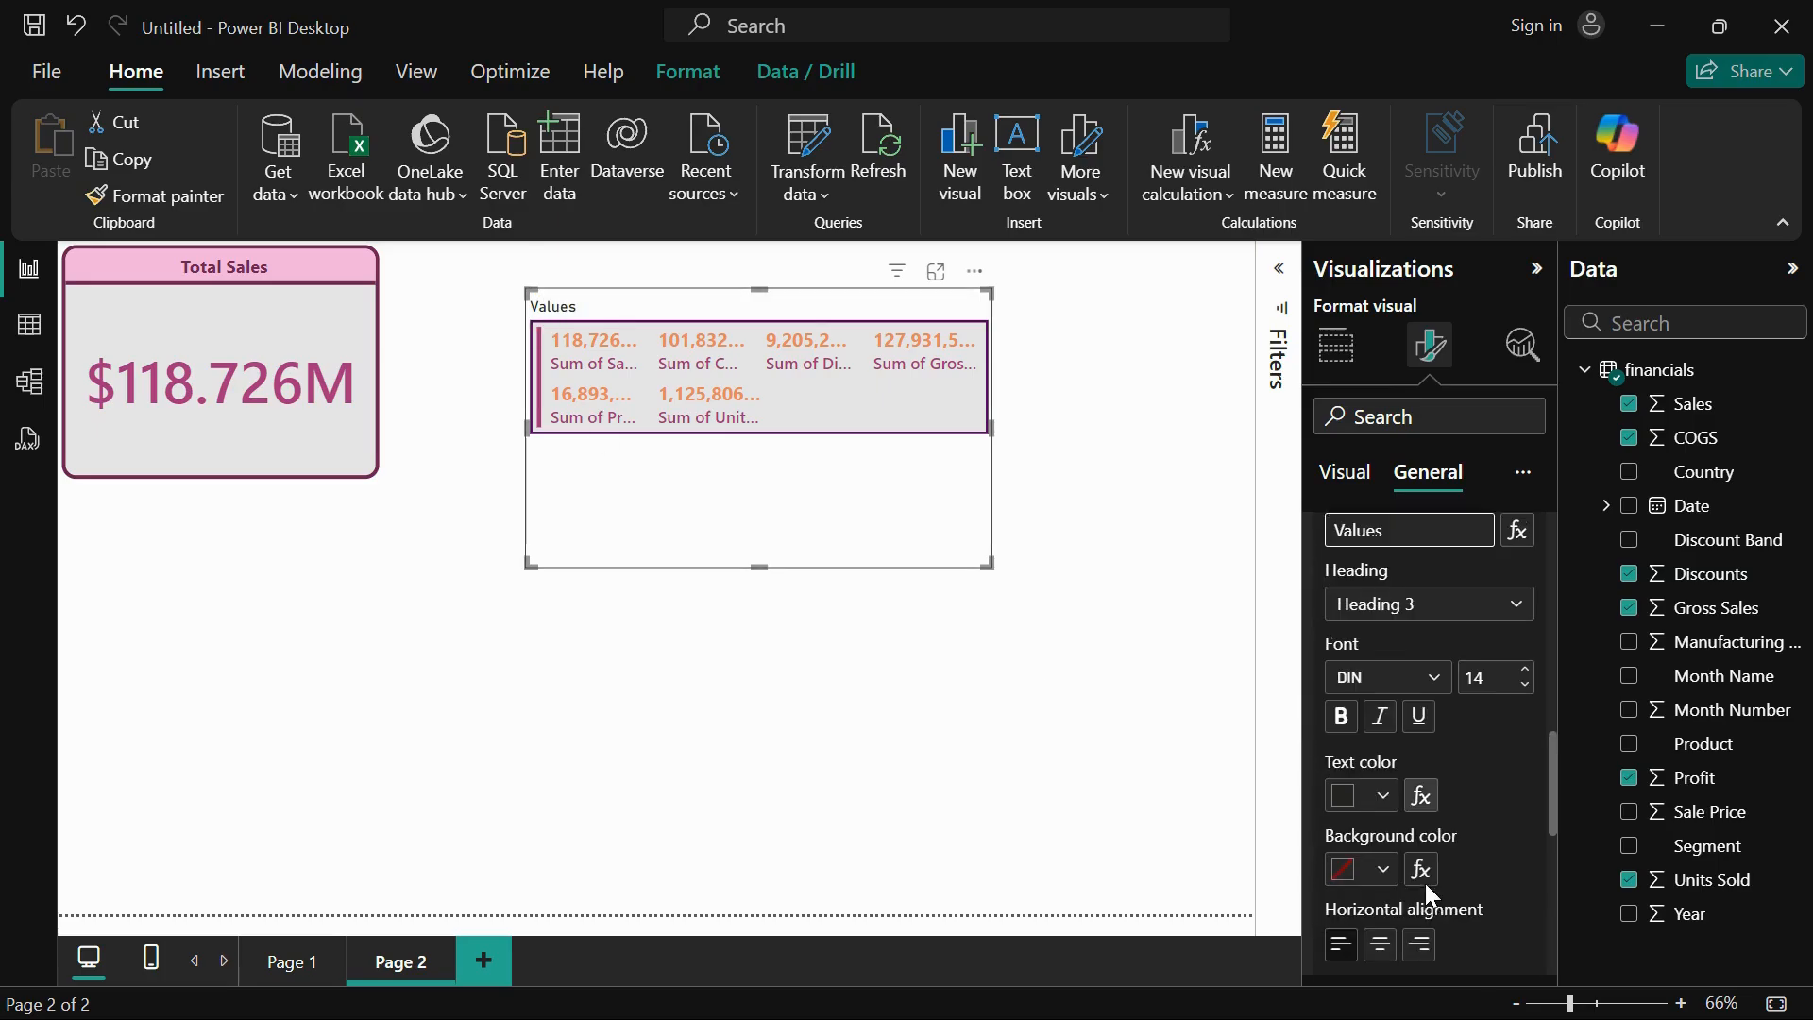
click(1424, 664)
scroll(1418, 557, down, 3)
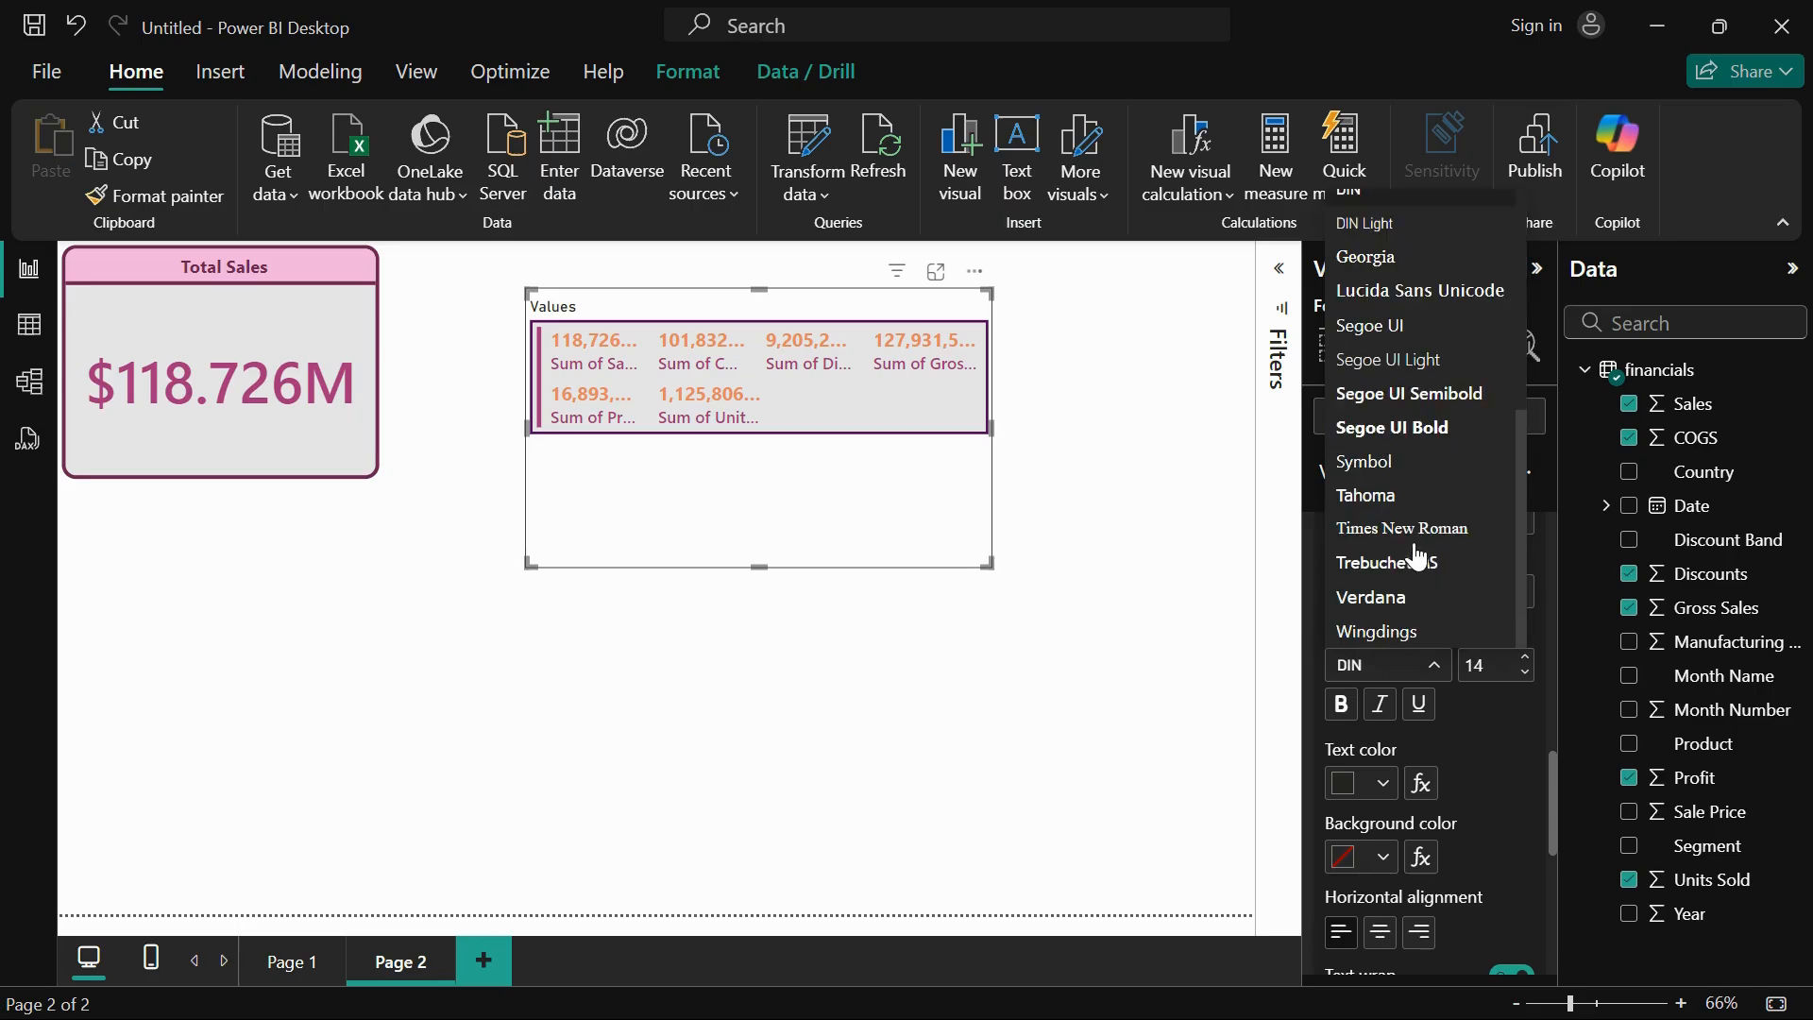
click(1406, 428)
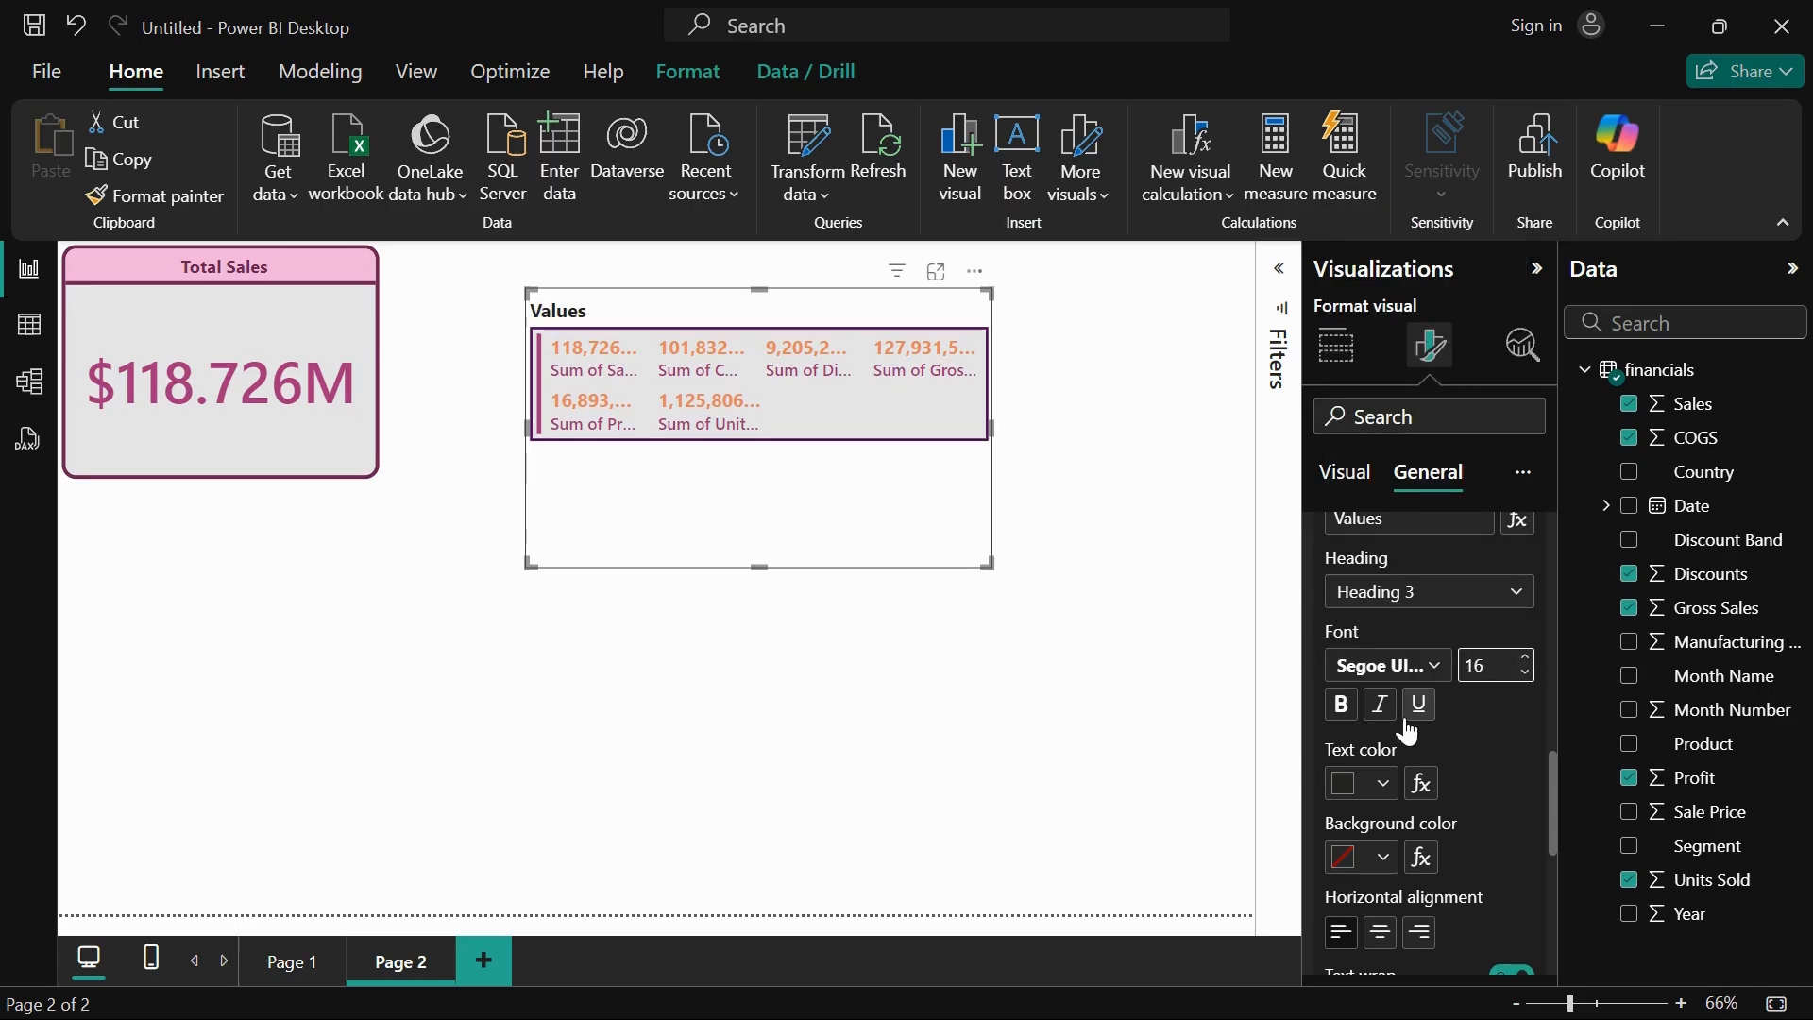
- Give the multi-row card's title a dark purple text color and a light purple background
click(1393, 781)
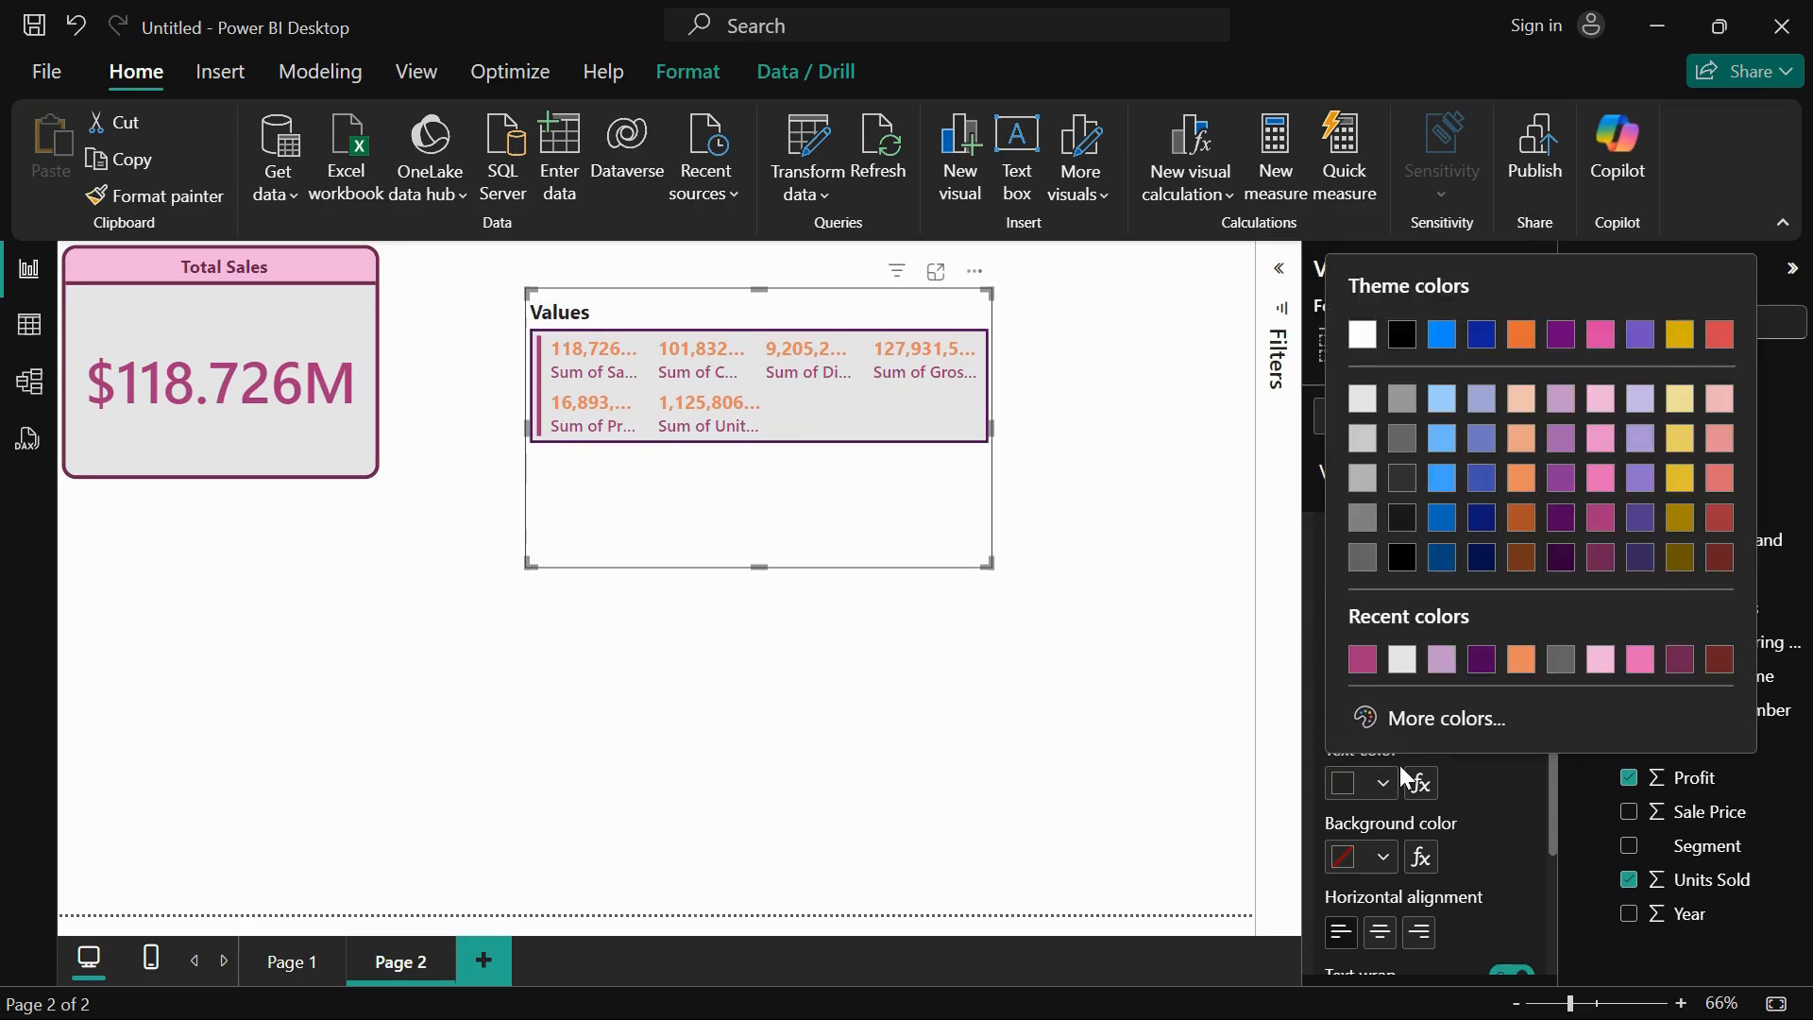
click(1563, 516)
scroll(1437, 782, down, 2)
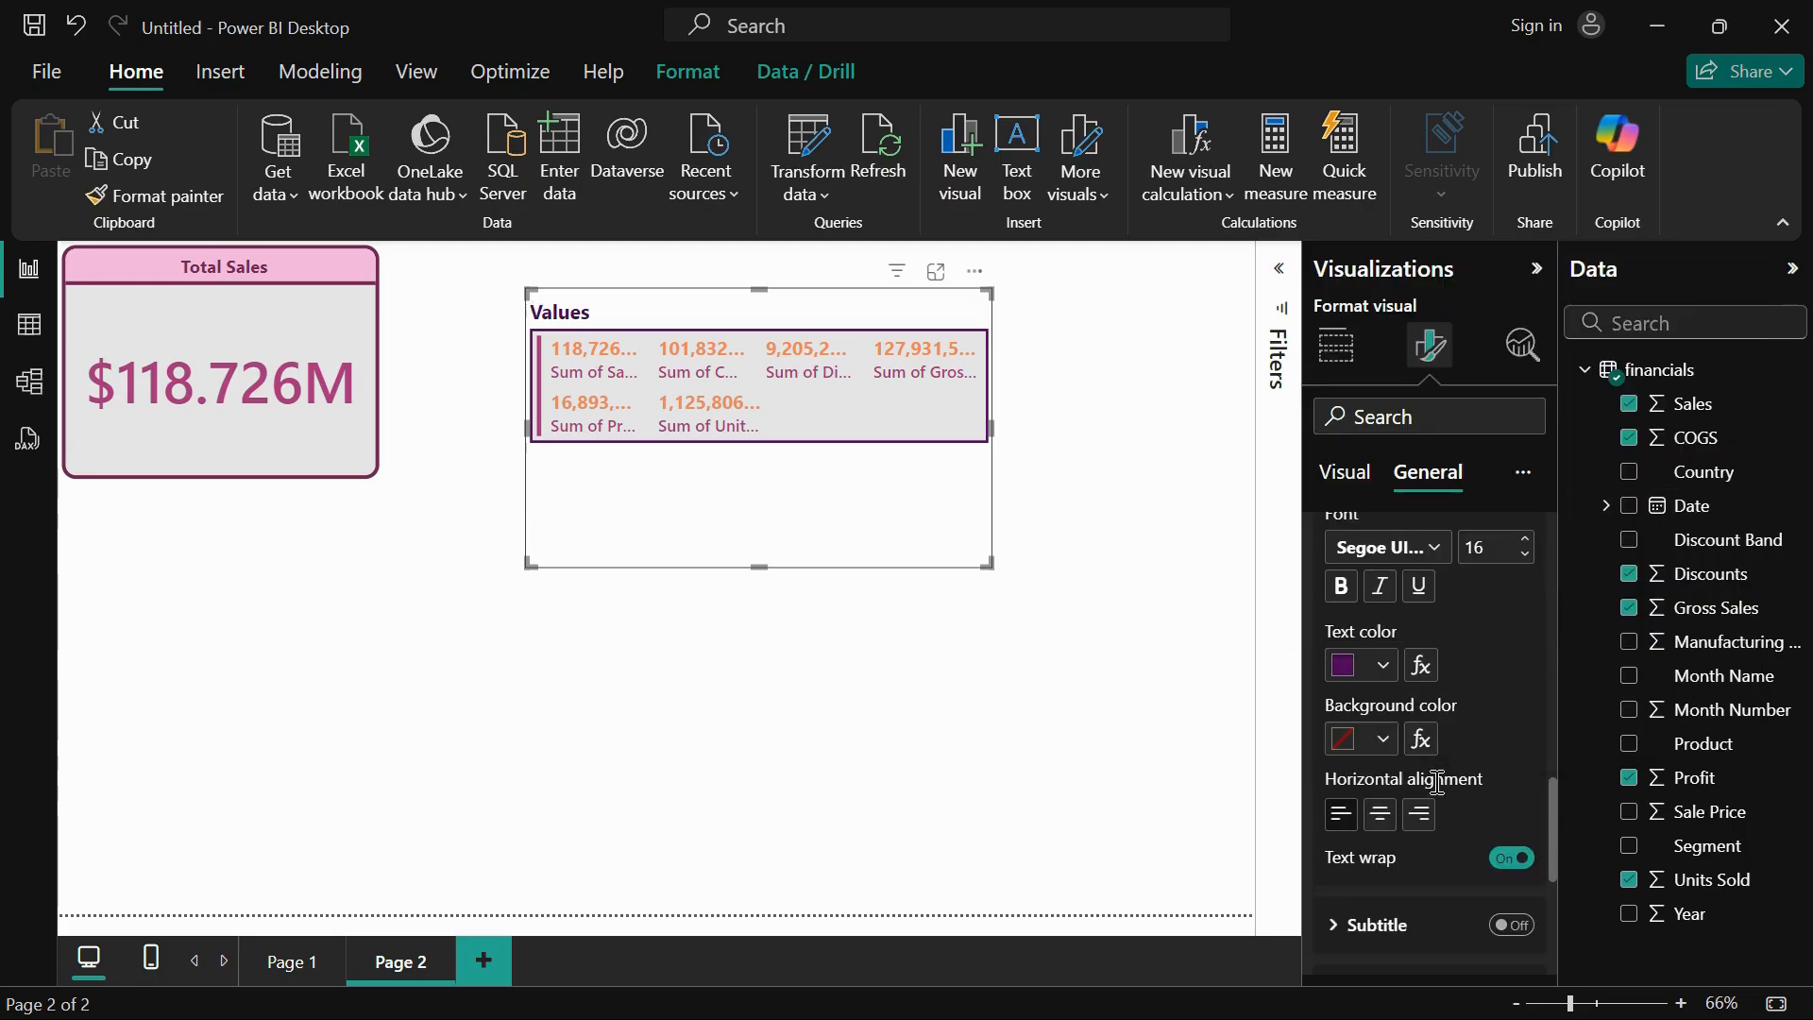
click(1384, 739)
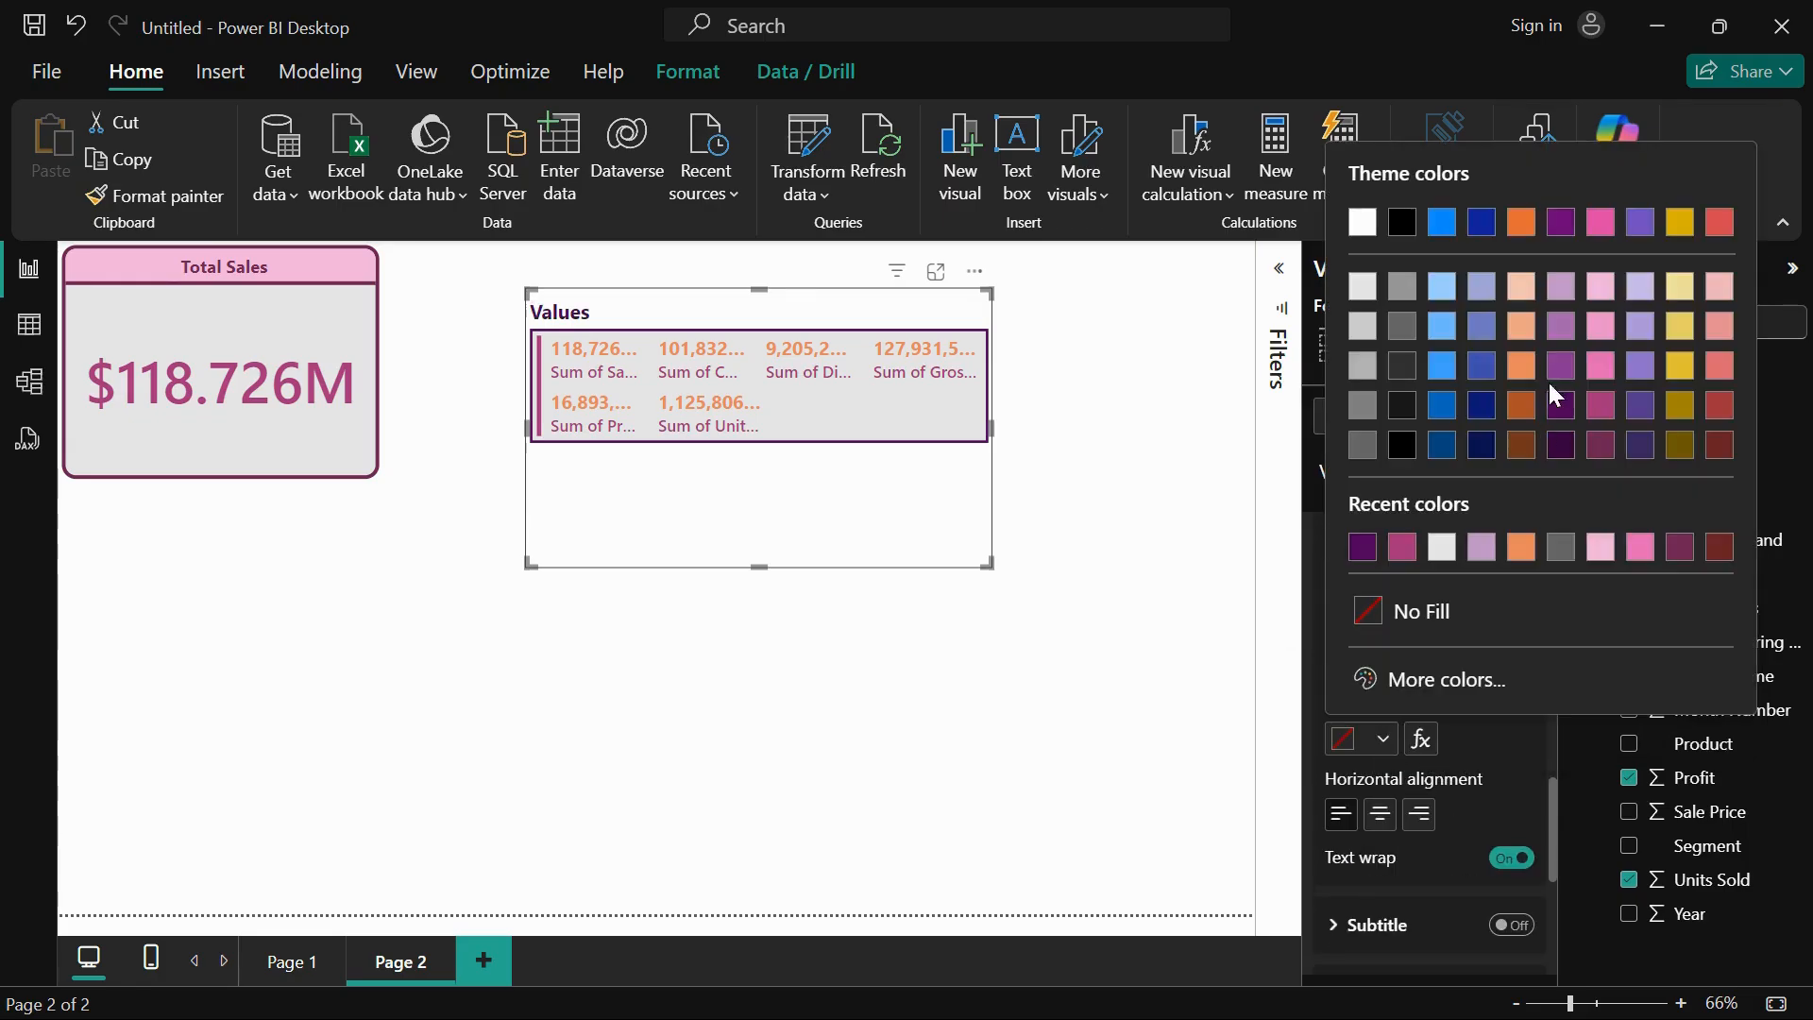
click(1562, 291)
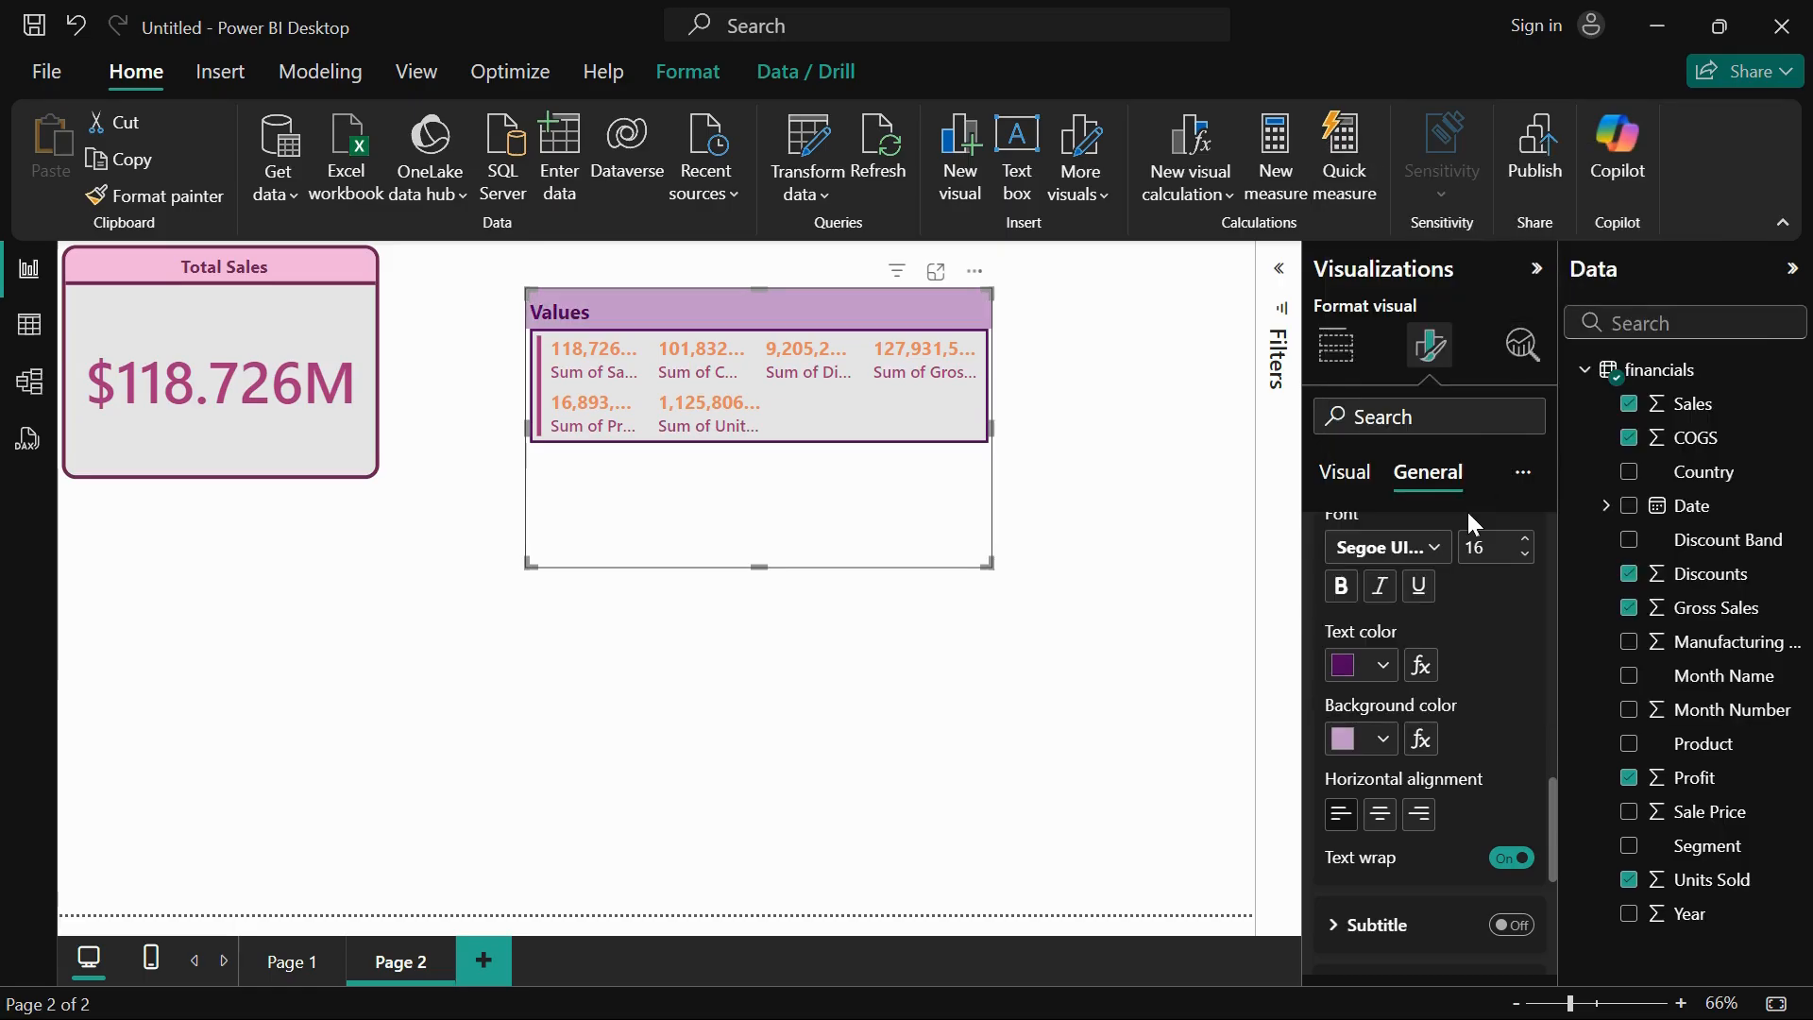
- Center the multi-row card's title horizontally
click(1382, 816)
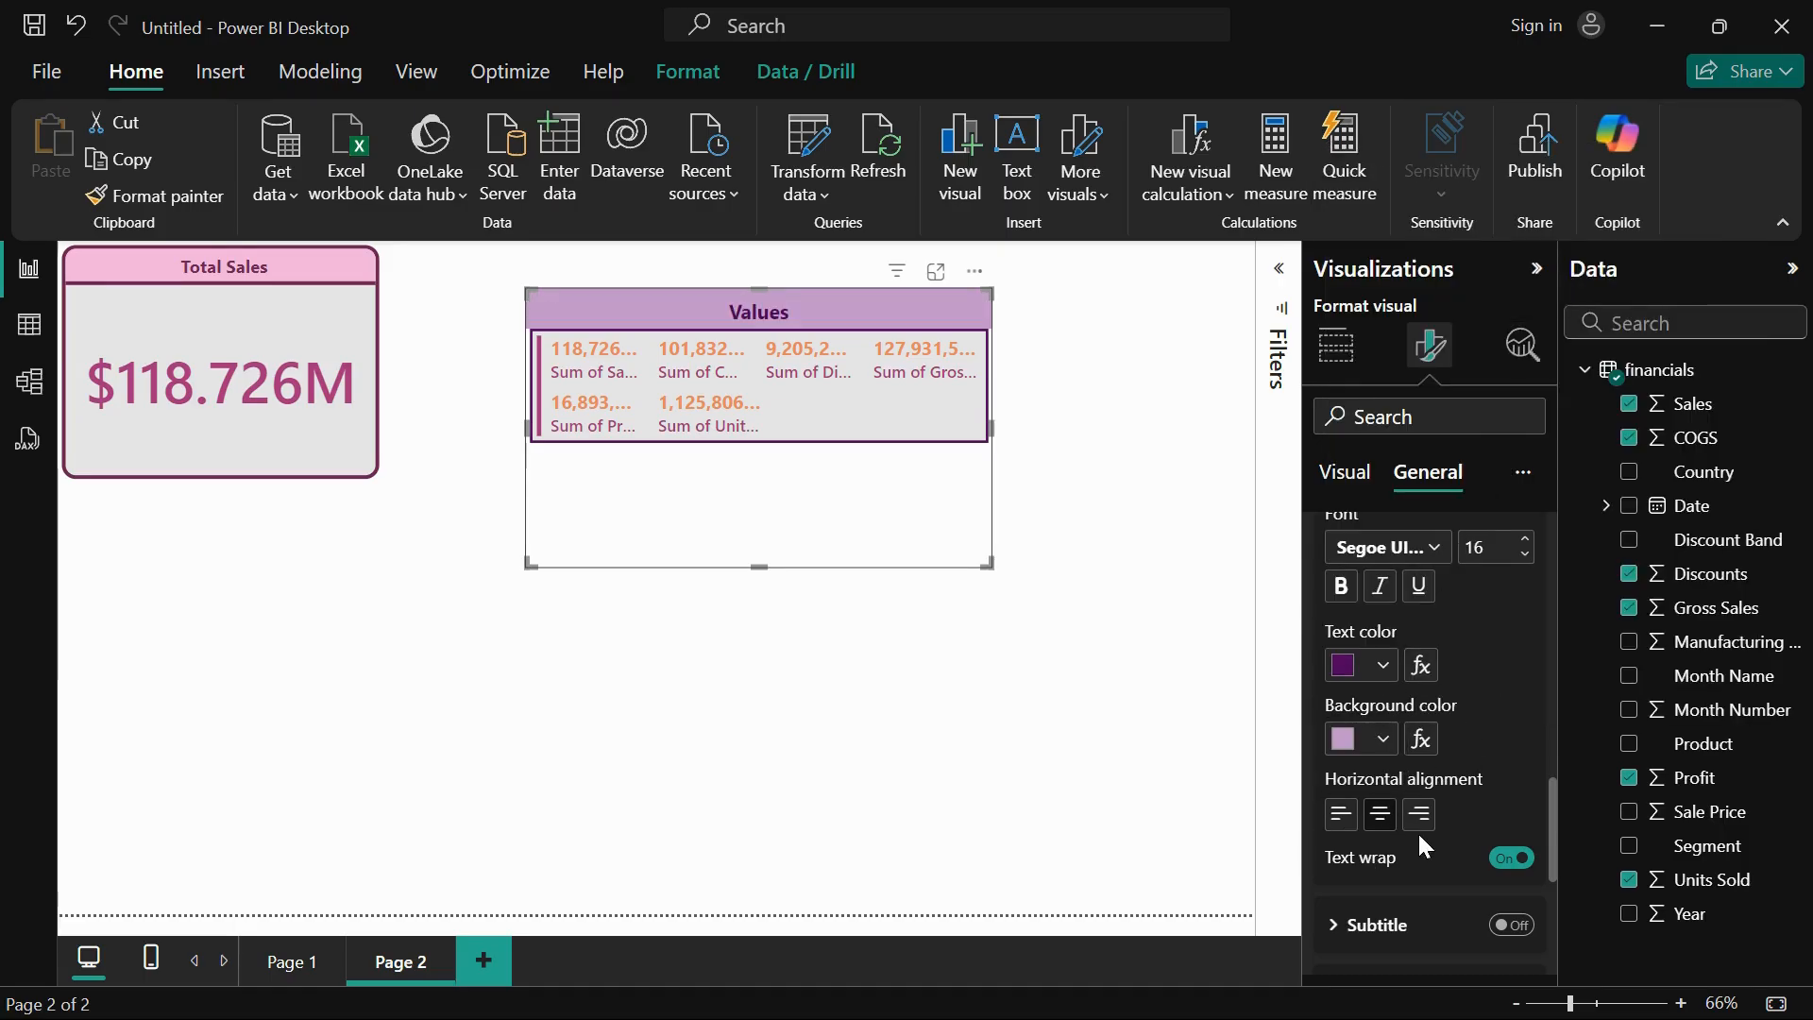
scroll(1424, 838, down, 3)
click(1511, 622)
click(1385, 625)
click(1378, 698)
scroll(1389, 821, down, 2)
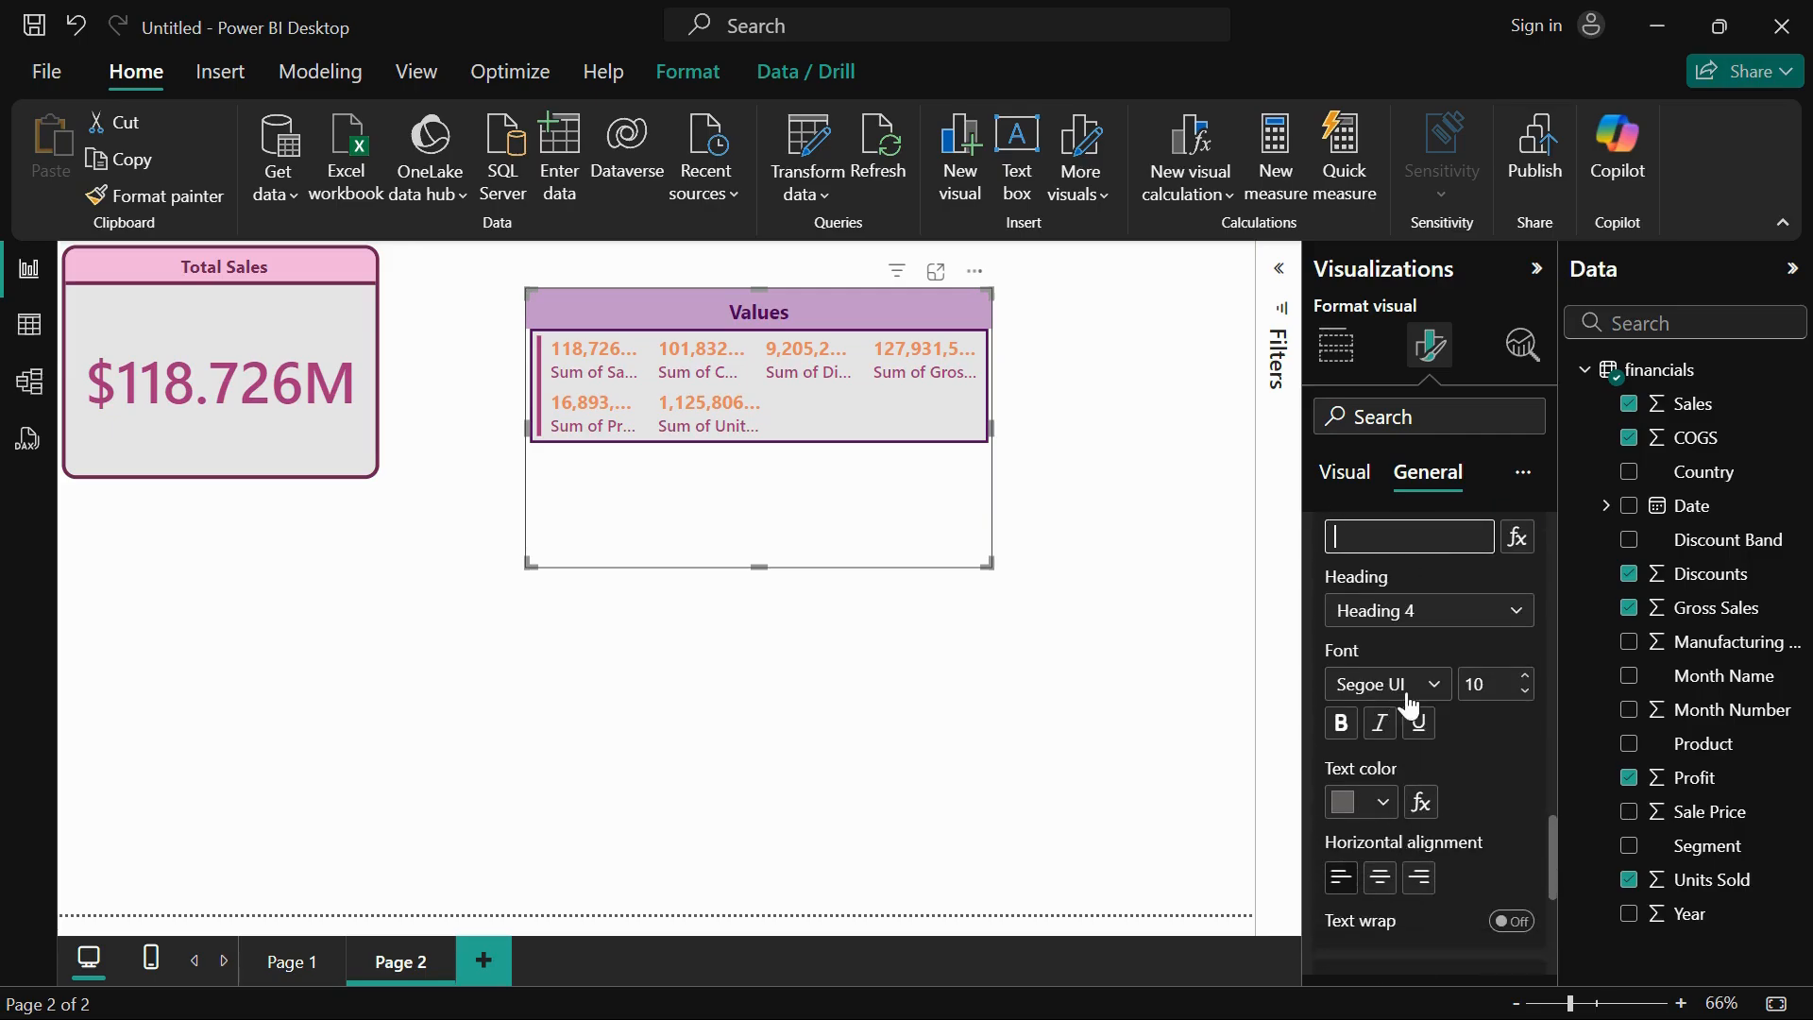
scroll(1416, 870, up, 1)
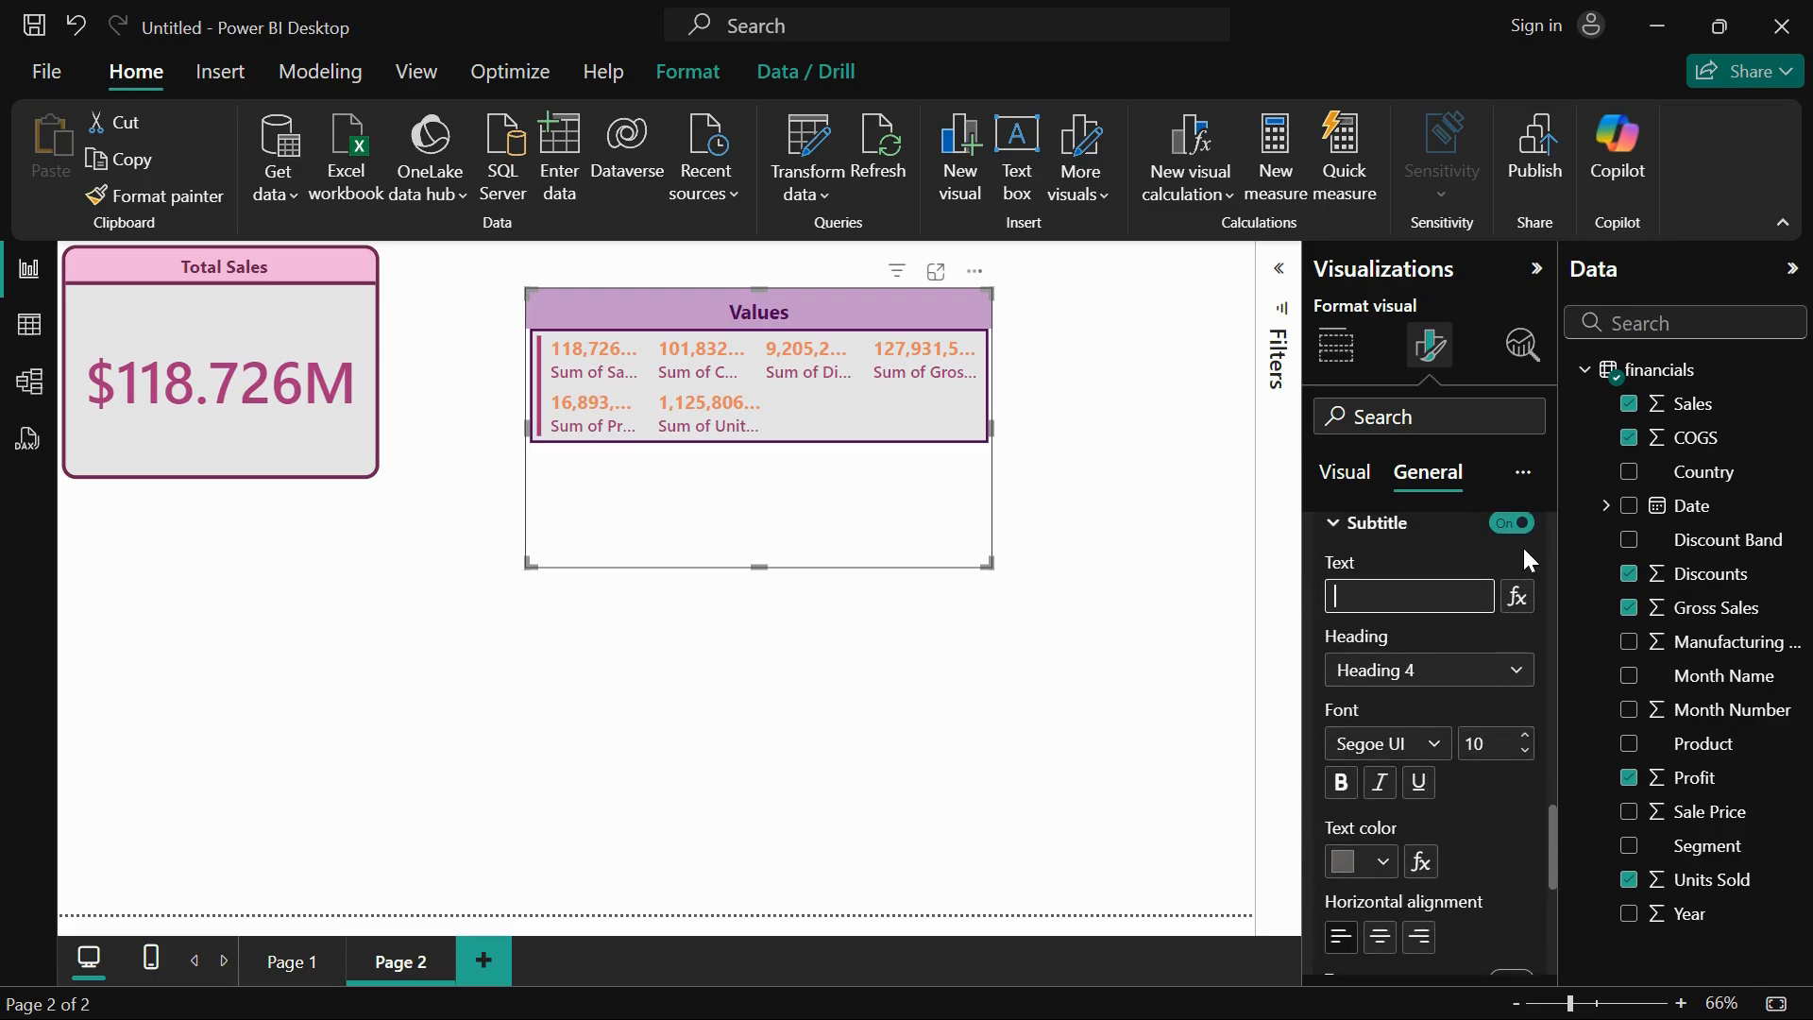
click(1512, 523)
scroll(1454, 664, up, 2)
- Turn on the divider below the multi-row card's title as a solid dark purple line 2 px wide
scroll(1444, 694, down, 5)
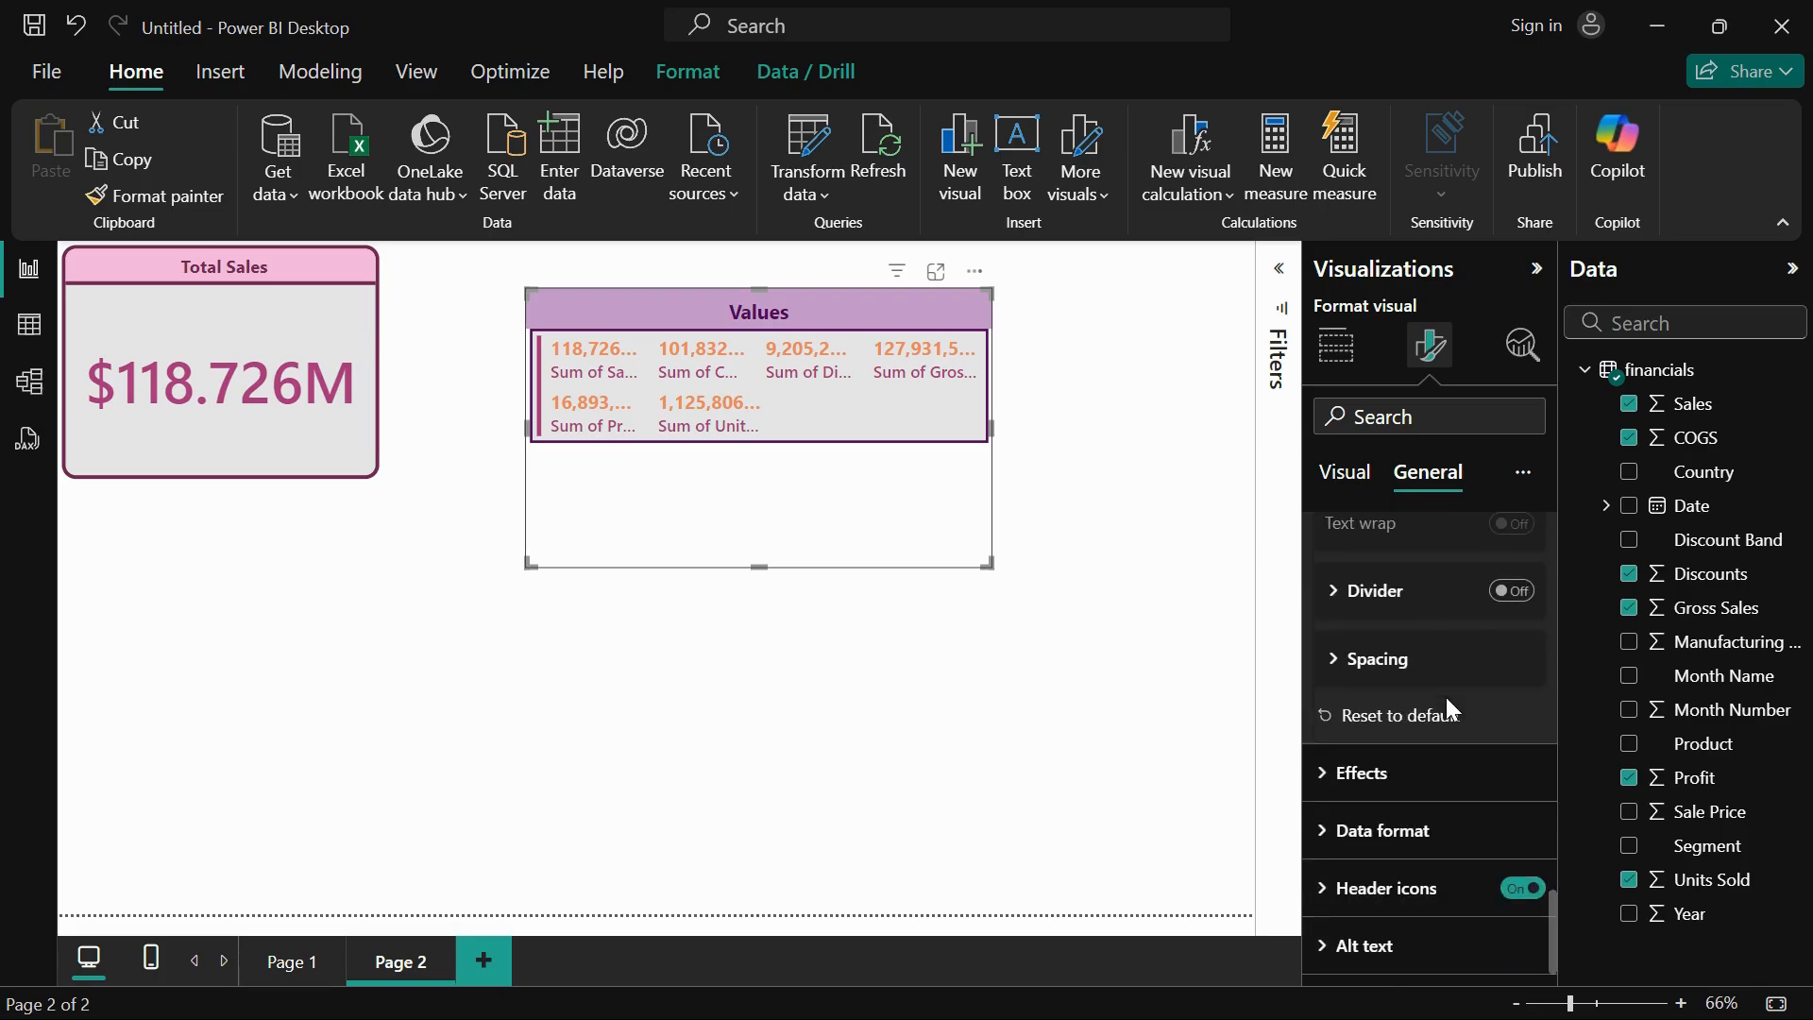
click(1354, 593)
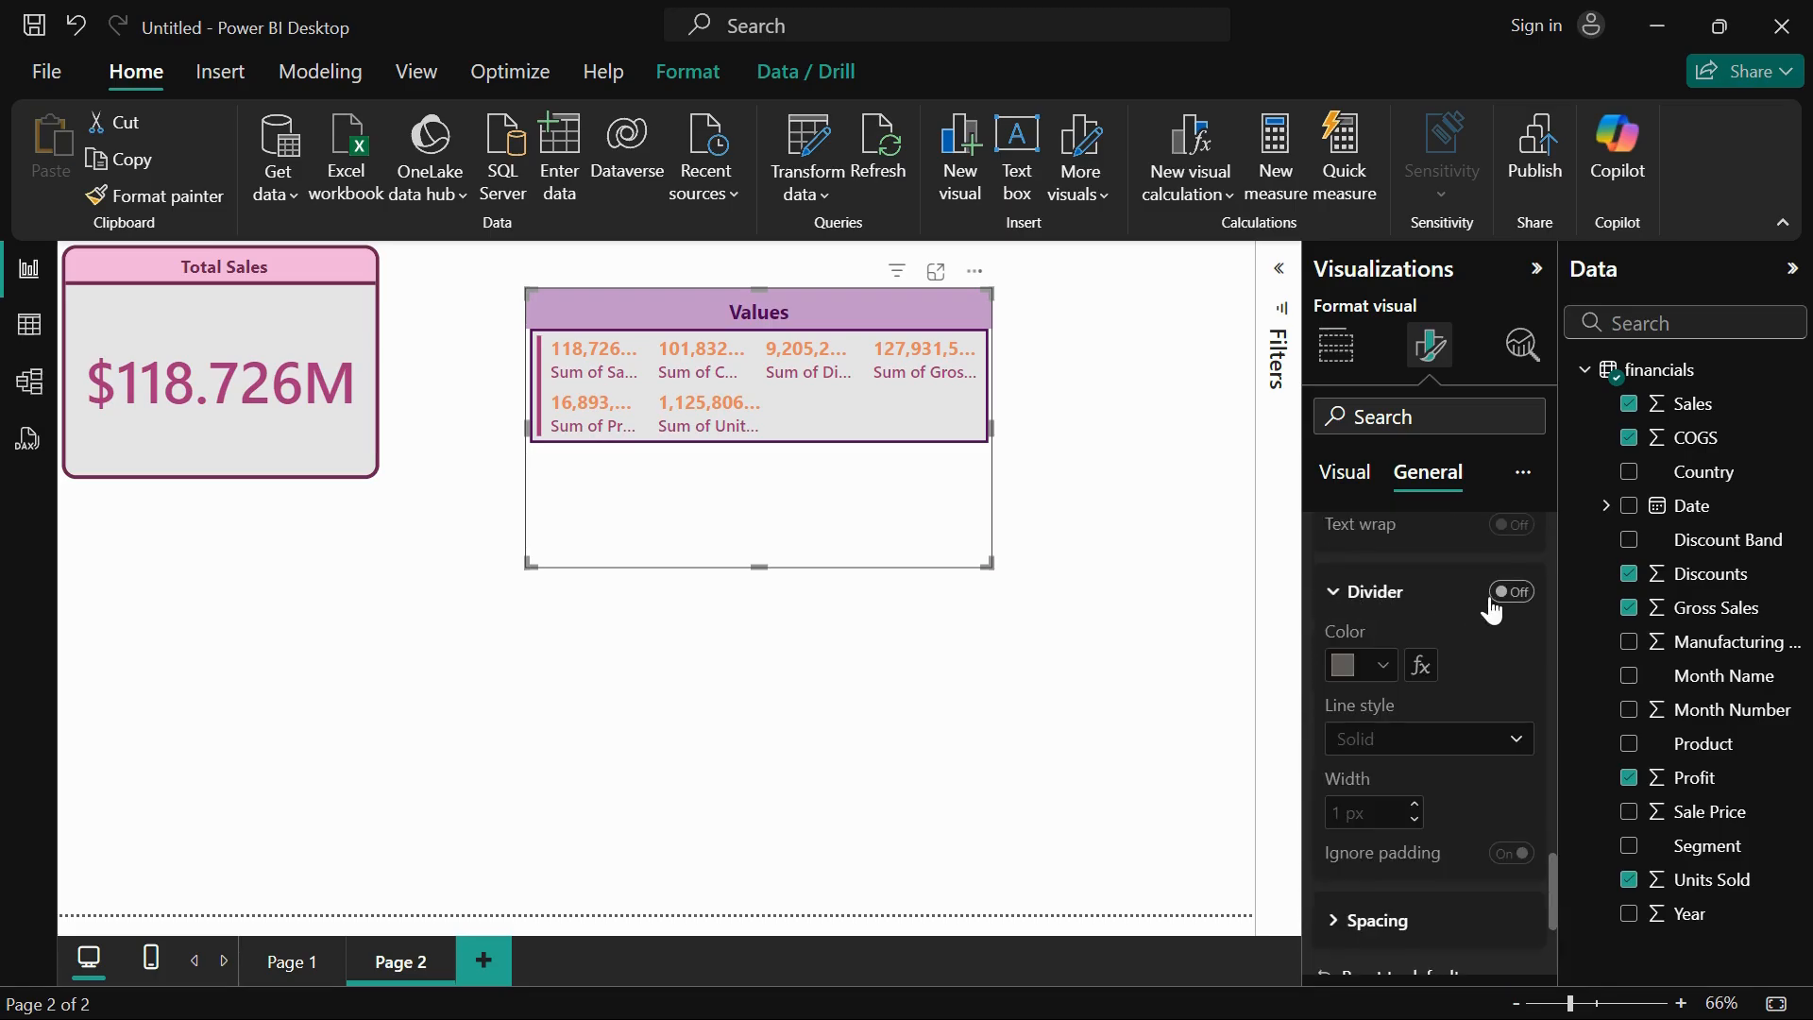
click(1512, 592)
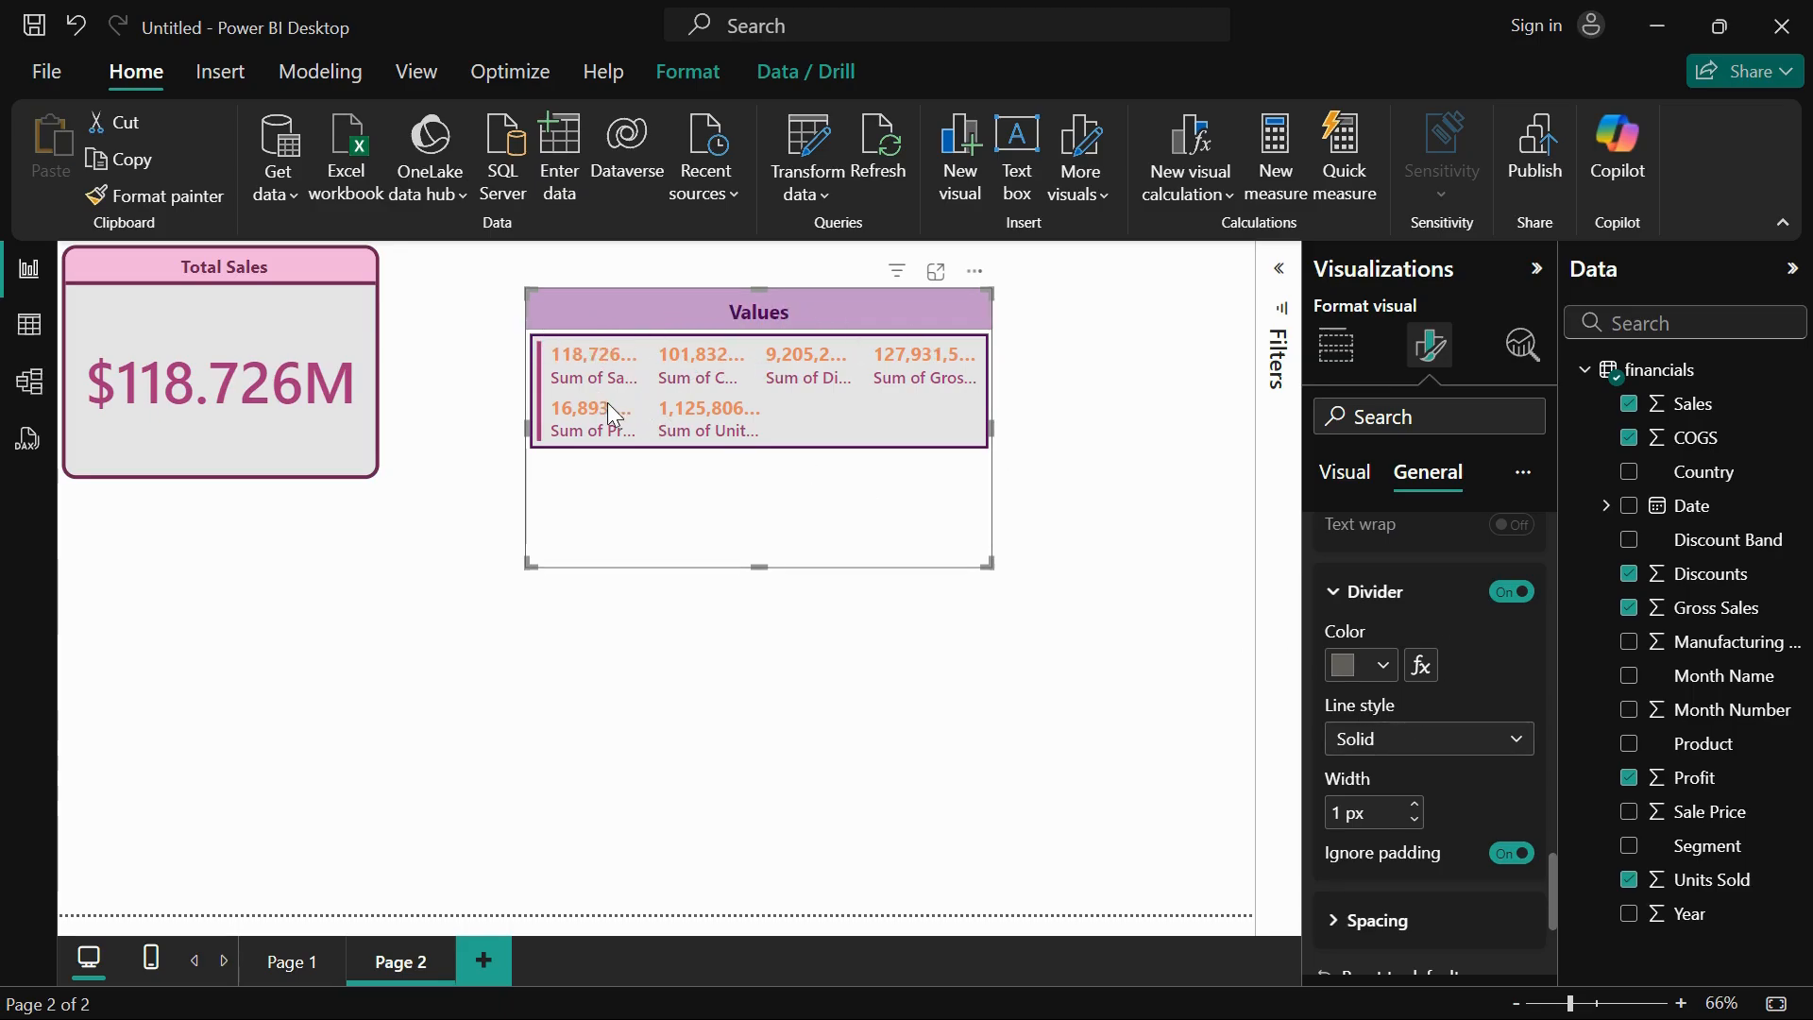
click(1386, 665)
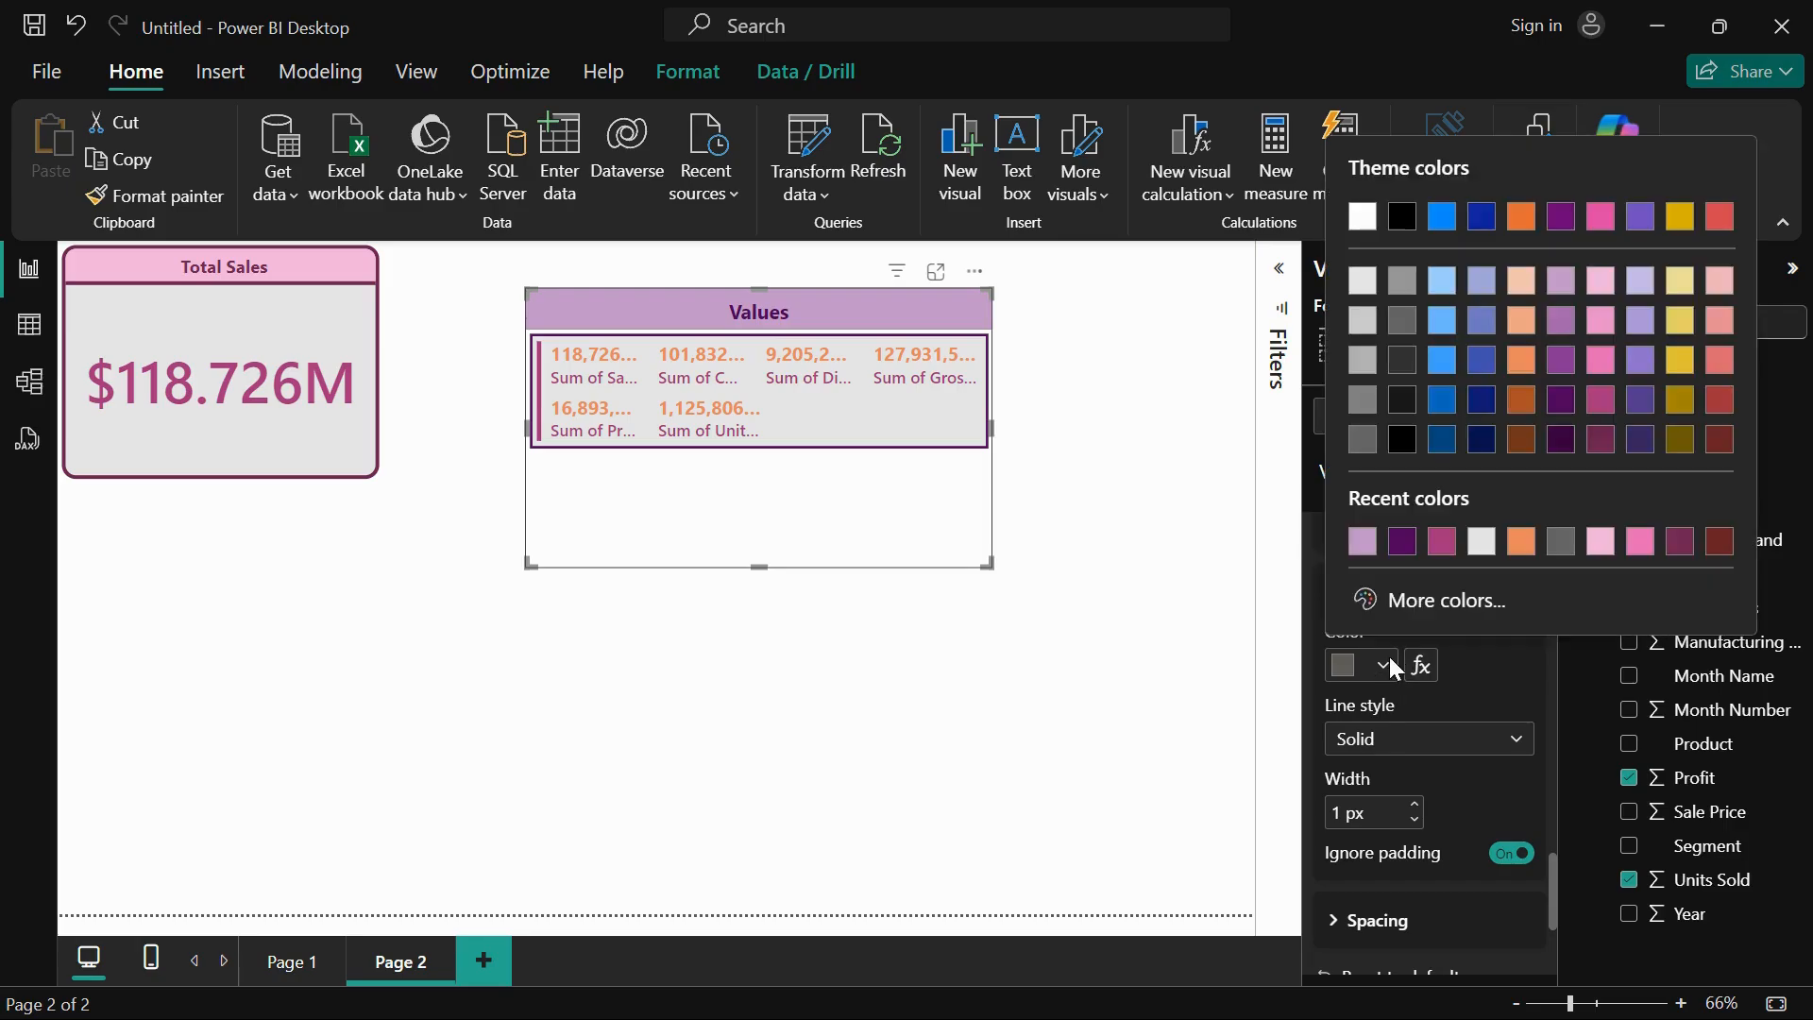
click(1563, 440)
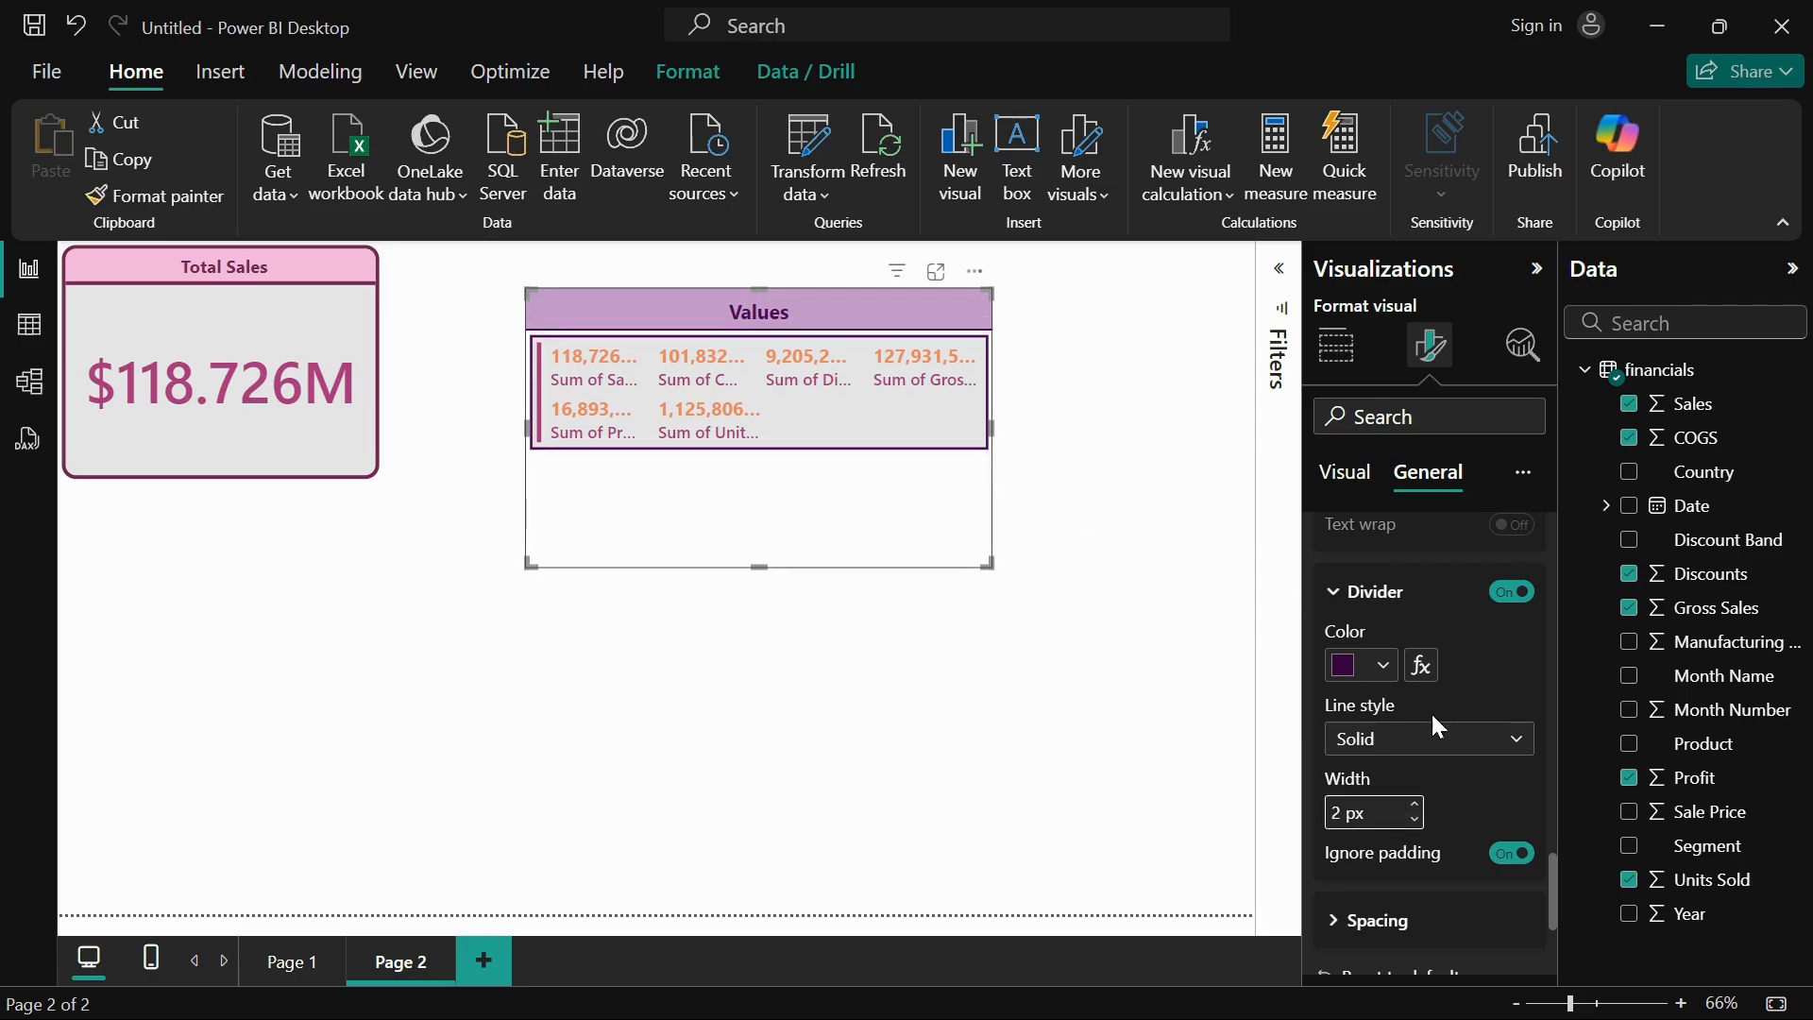
click(1447, 751)
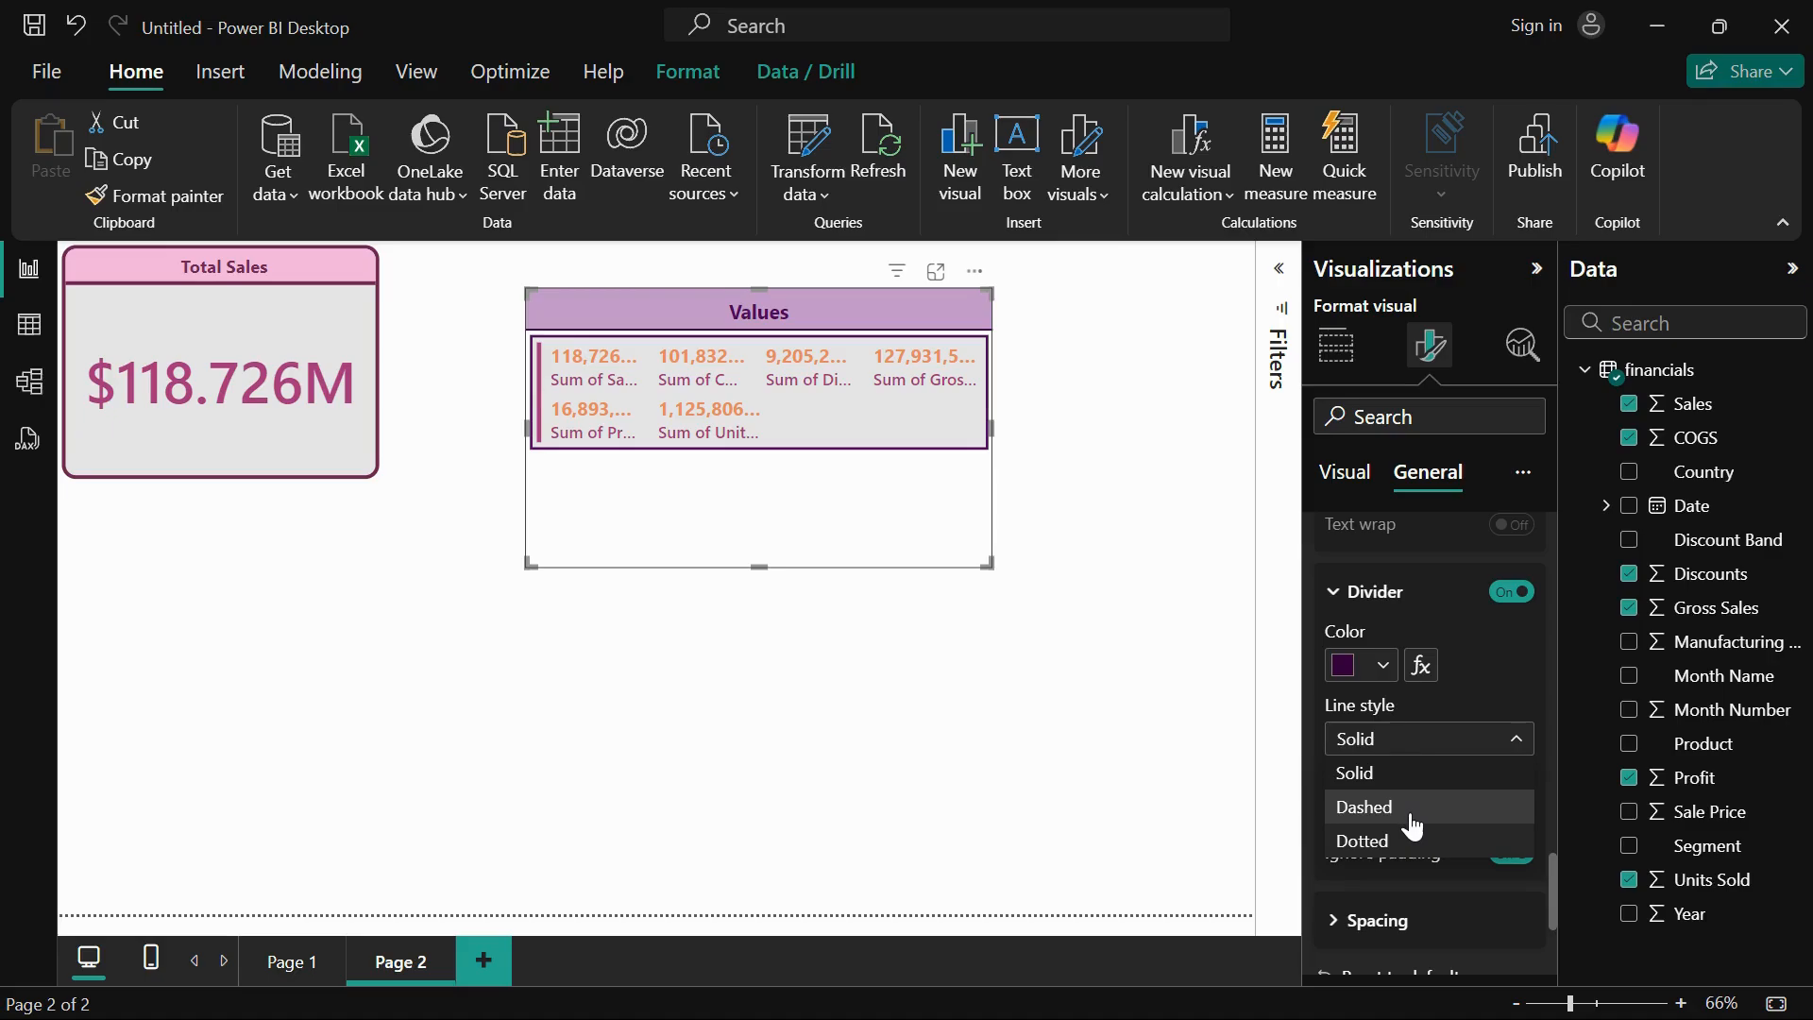
click(1415, 727)
- Set the multi-row card's space between label and value to 6 px in the title spacing settings
scroll(1403, 859, down, 1)
scroll(1406, 873, down, 3)
click(1377, 660)
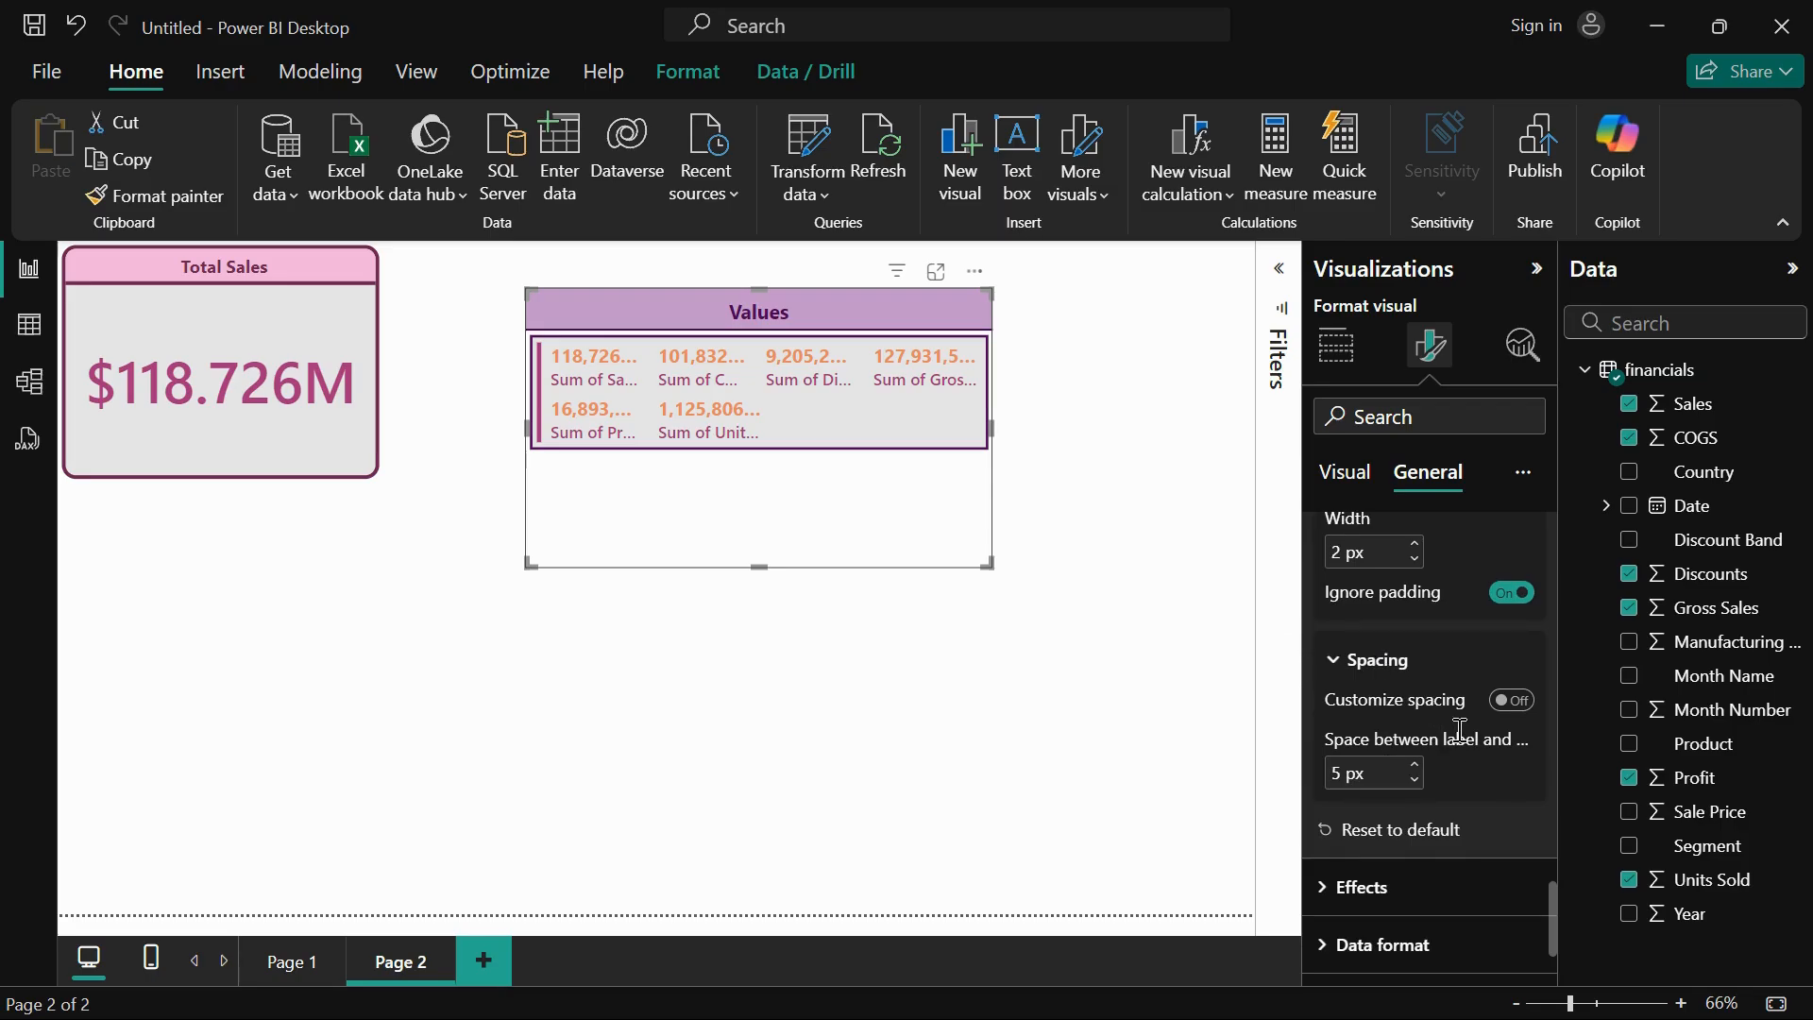
drag(1303, 674, 1197, 665)
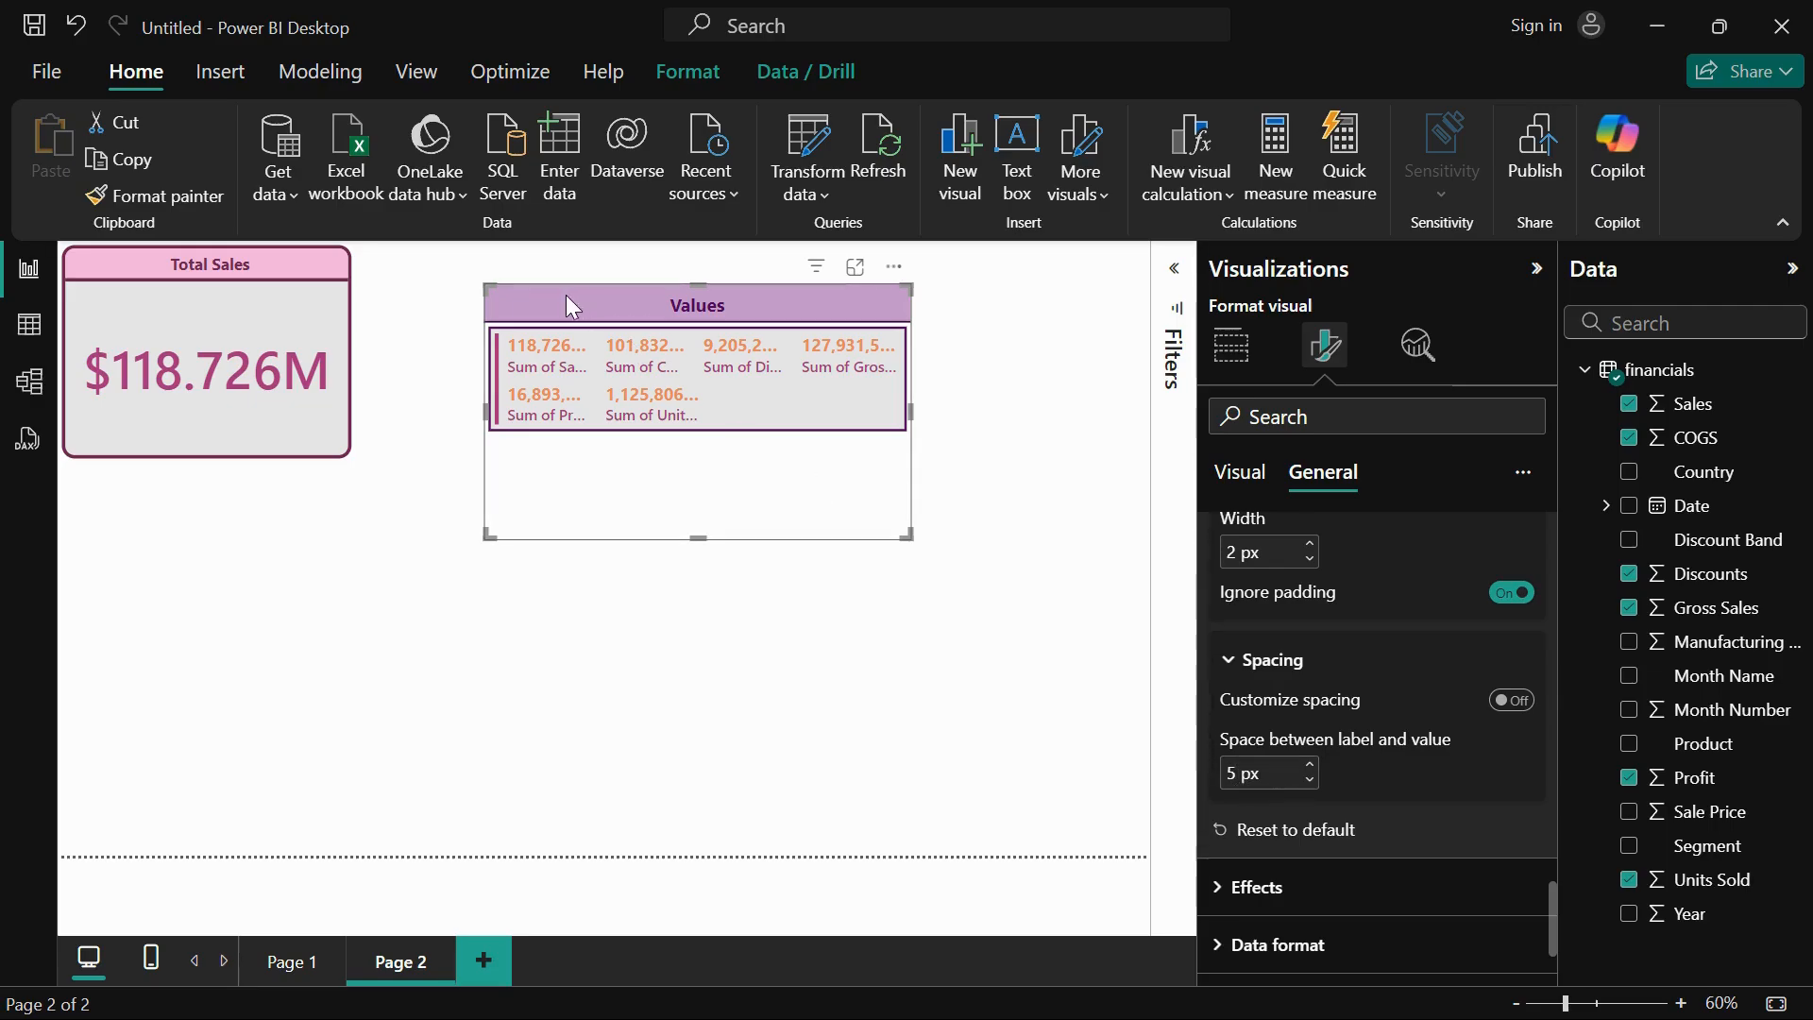
click(1312, 767)
- Give the multi-row card a light purple background with 35% transparency
scroll(1372, 784, down, 1)
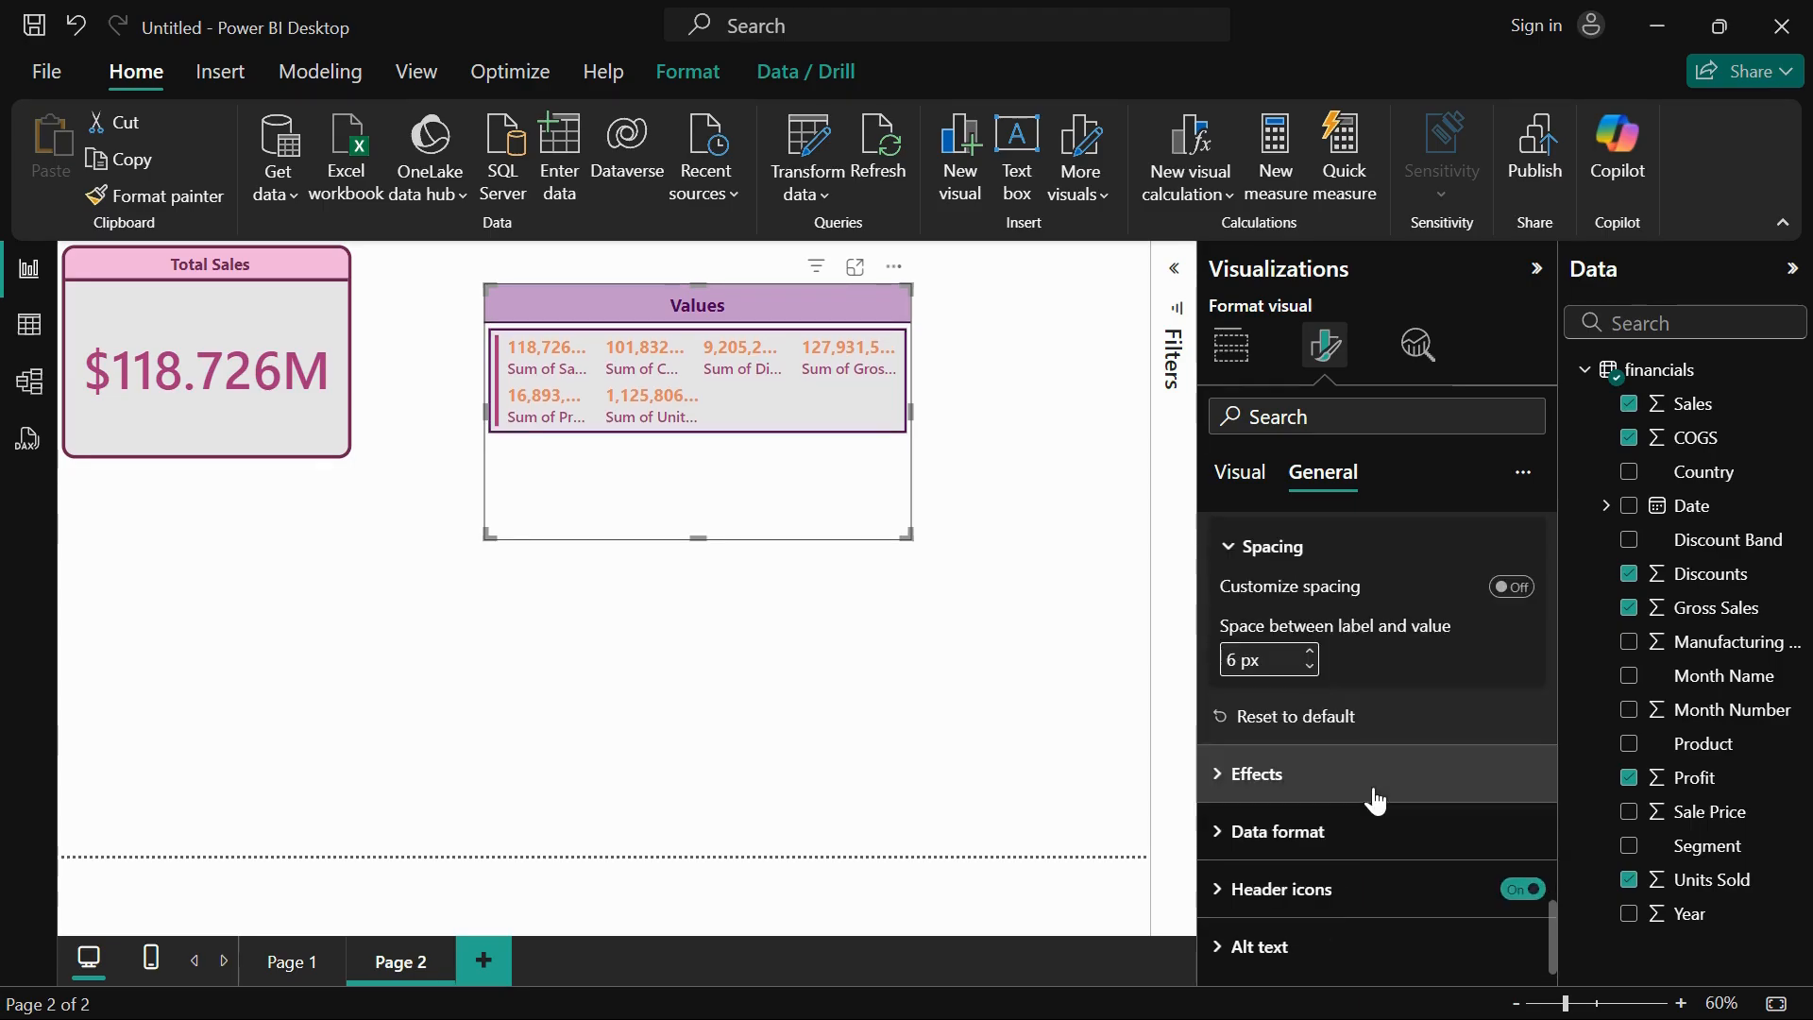
click(1306, 798)
scroll(1303, 746, down, 2)
click(1279, 640)
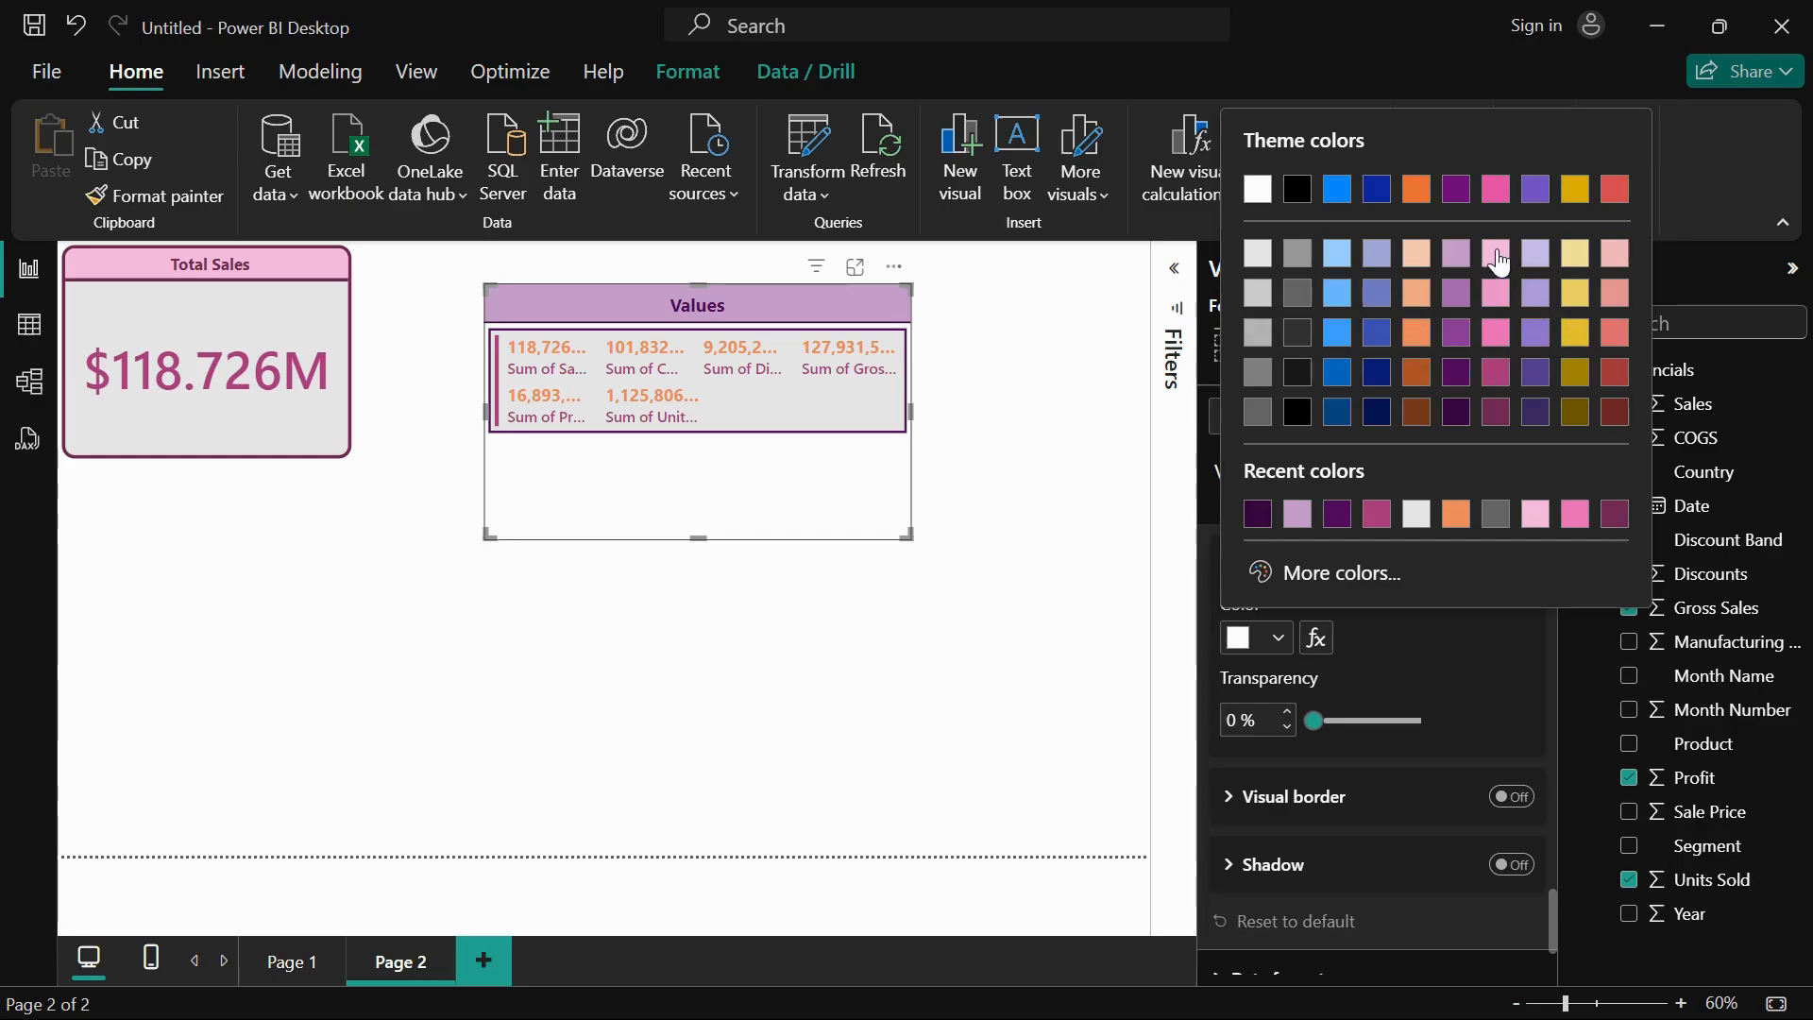
click(1536, 254)
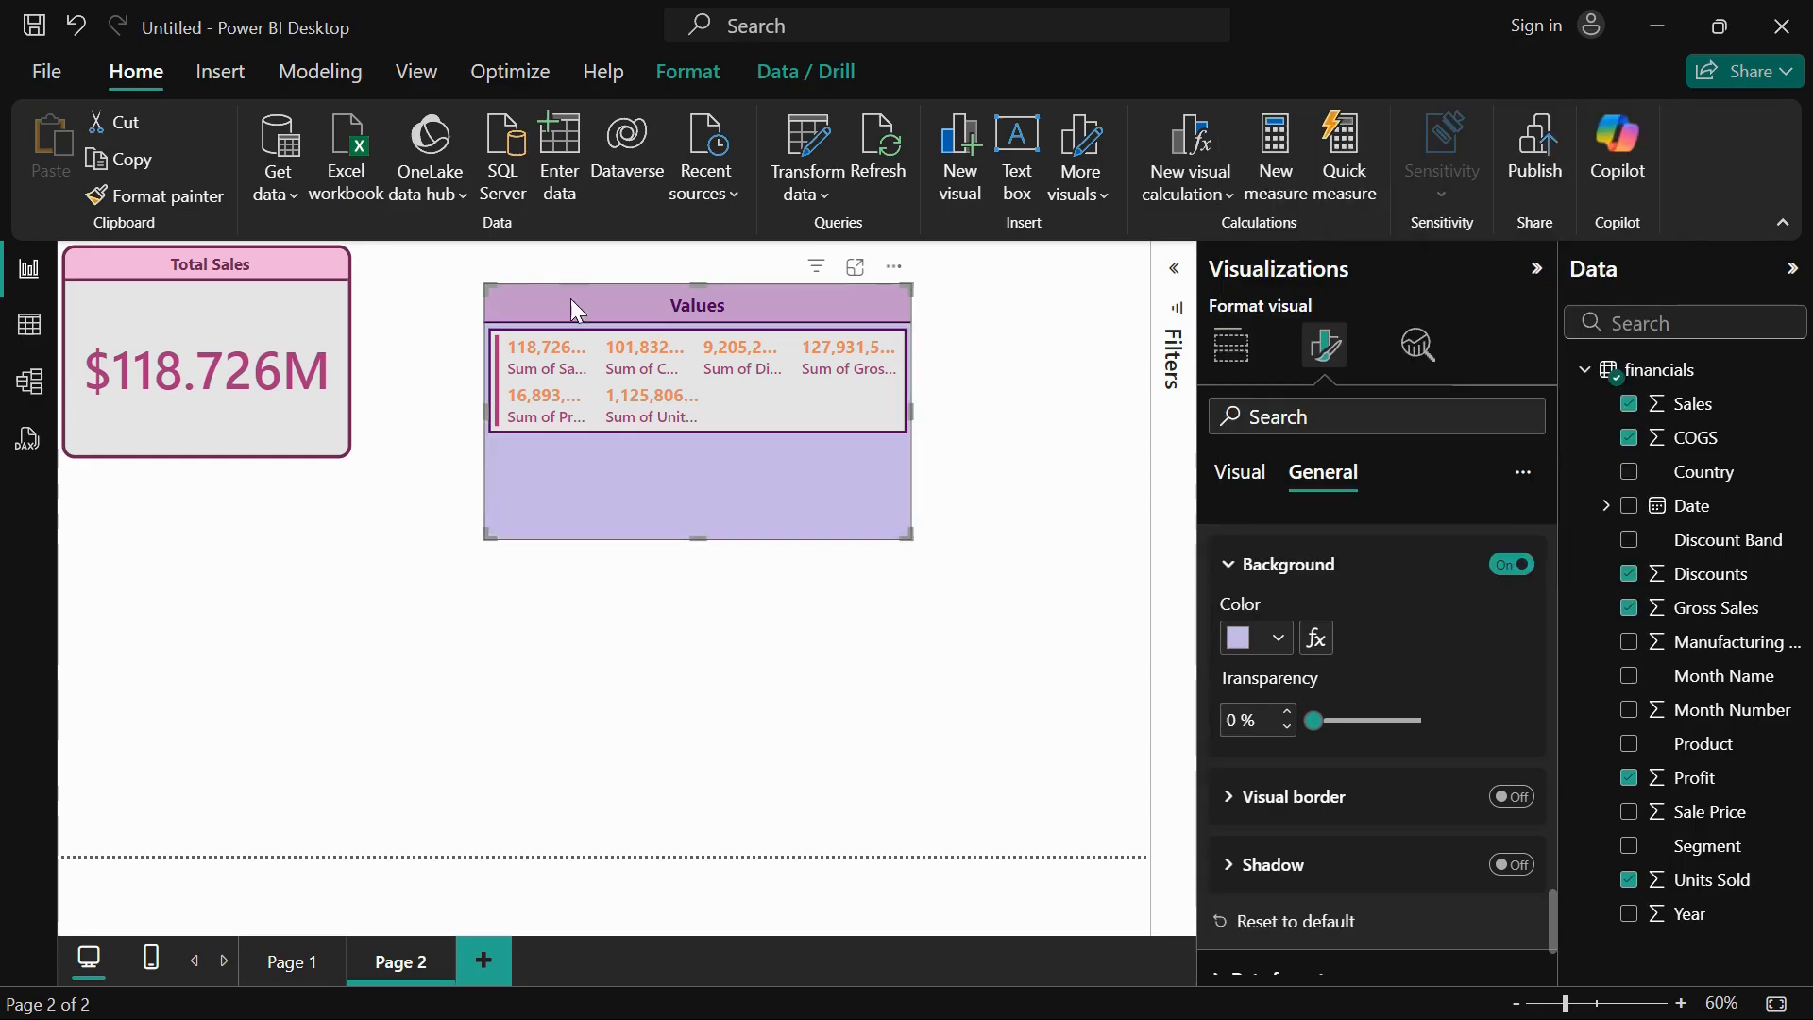
drag(1304, 719, 1352, 721)
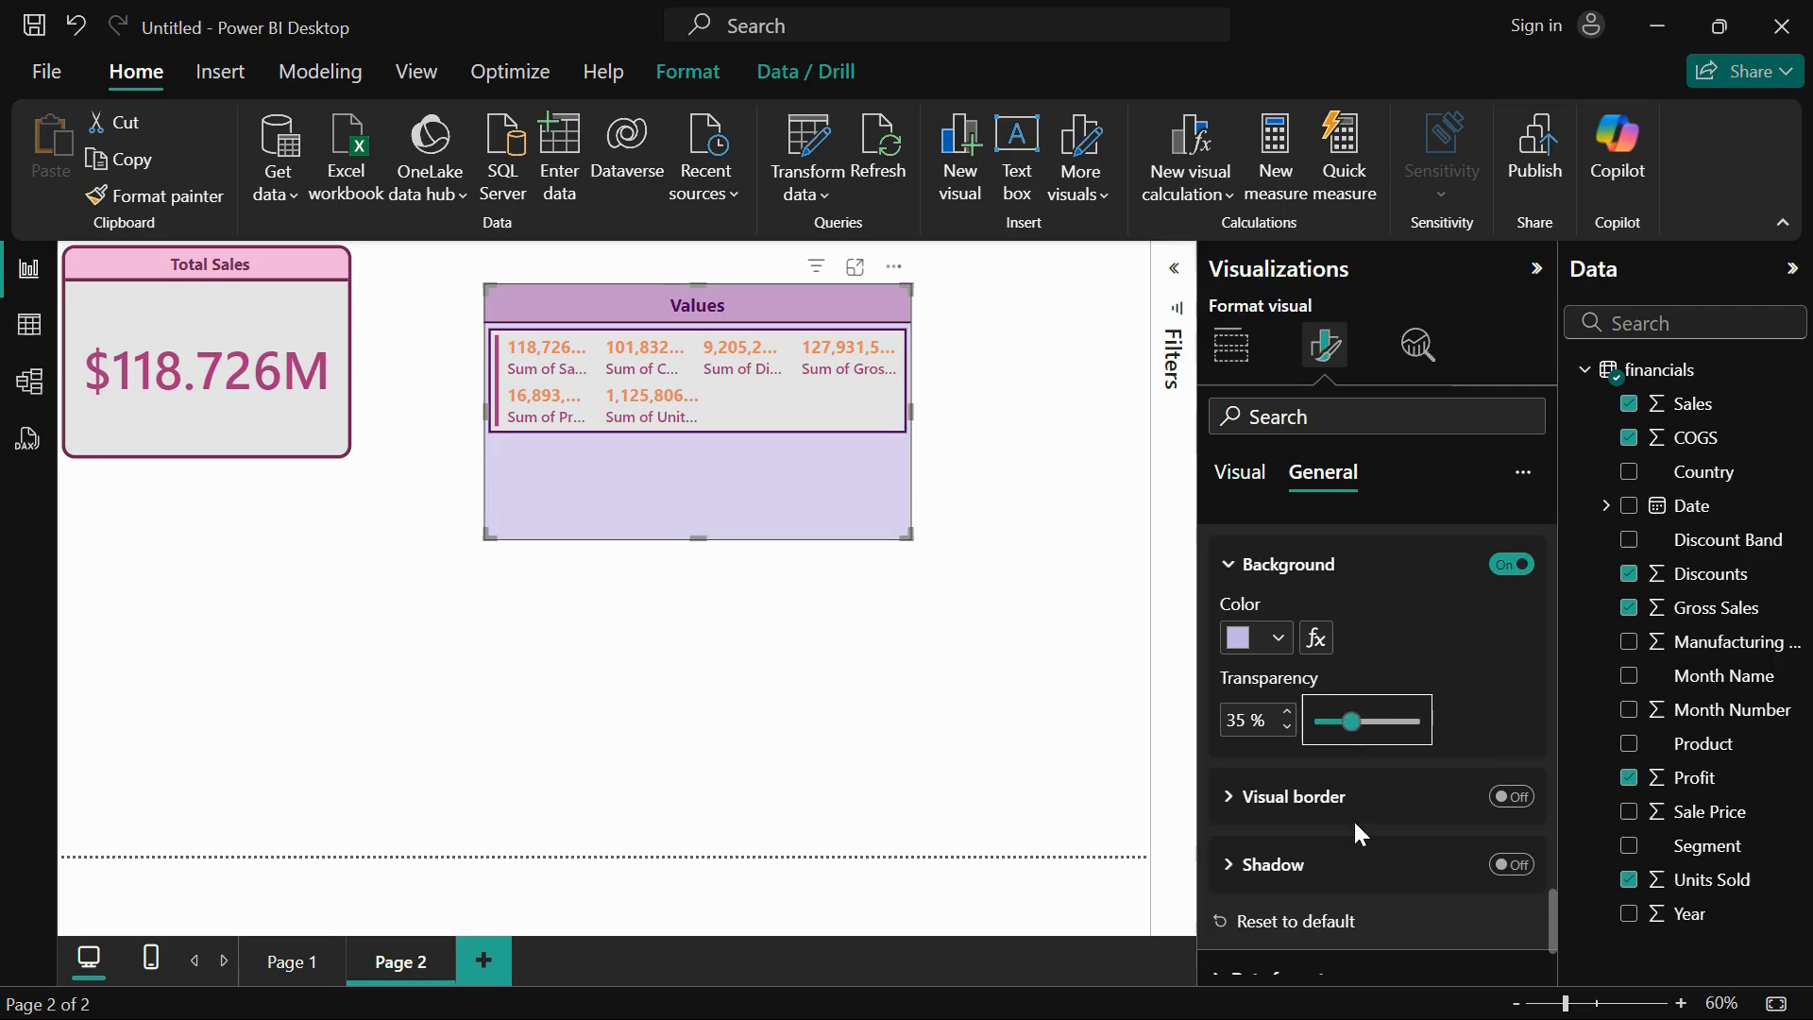
- Turn on the multi-row card's visual border in dark purple, 5 px wide, with 10 px rounded corners
click(1276, 798)
scroll(1385, 879, down, 2)
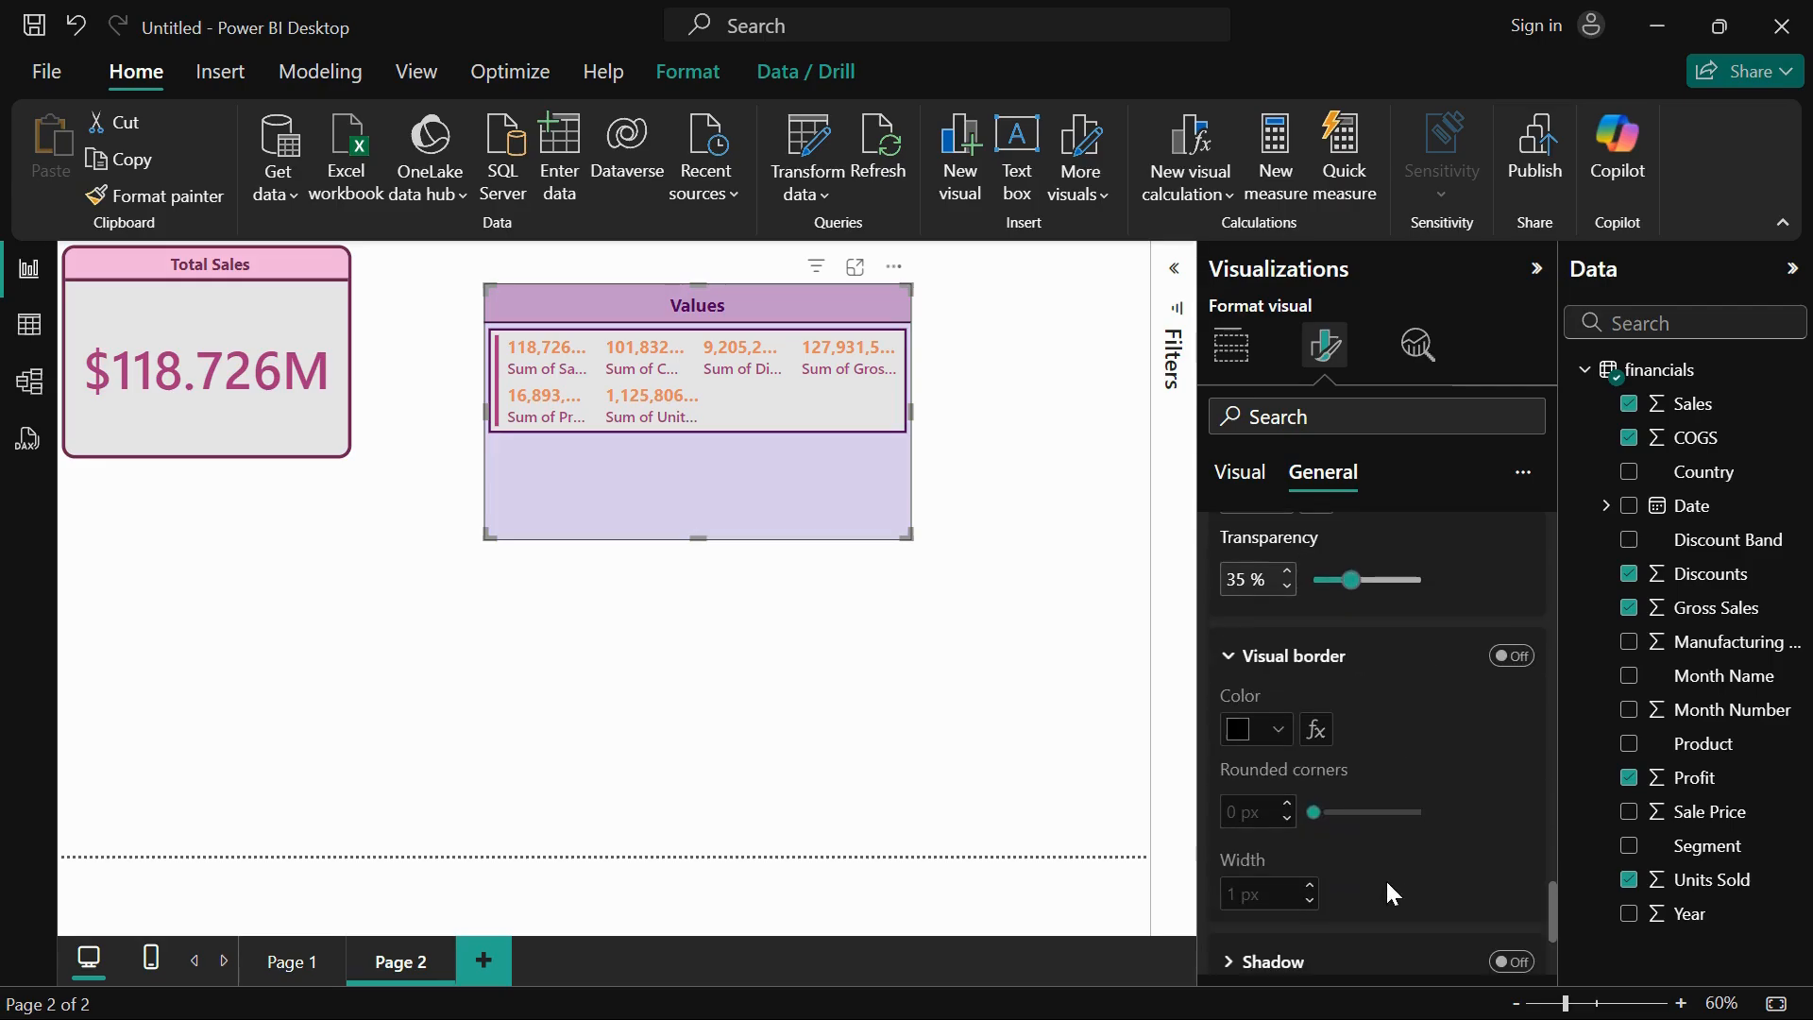
click(1522, 657)
click(1284, 728)
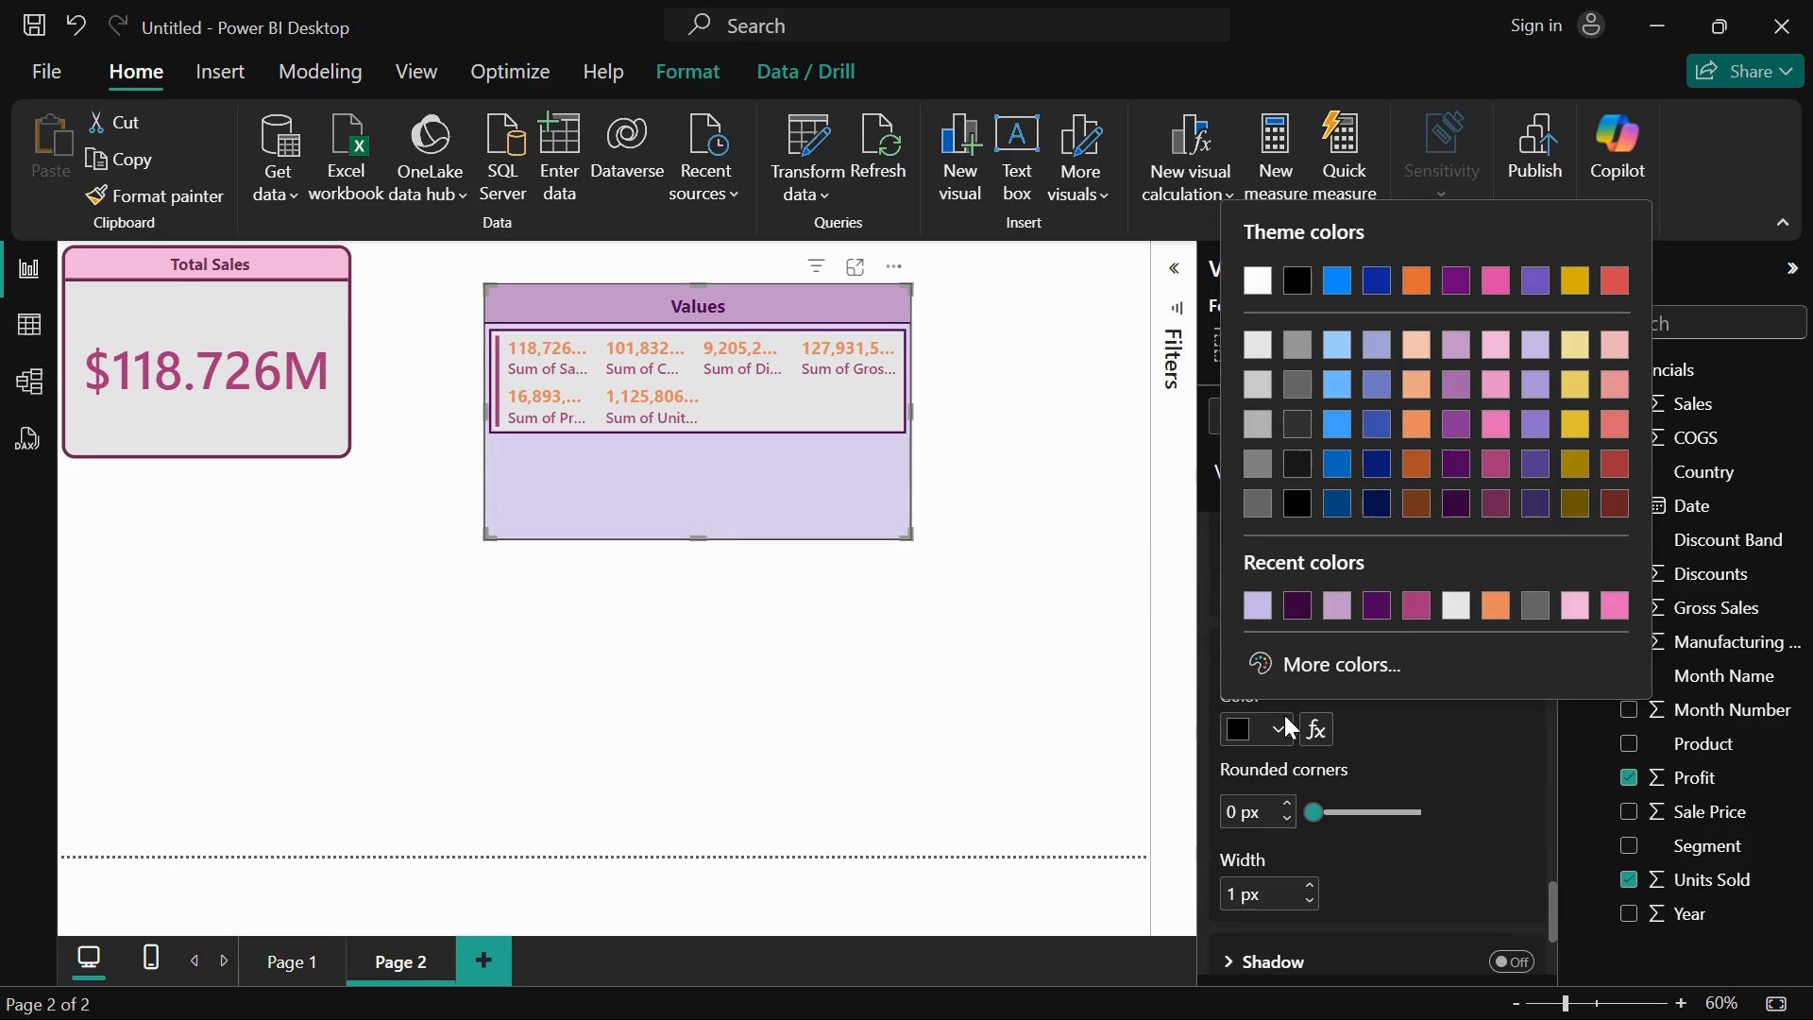
click(1381, 605)
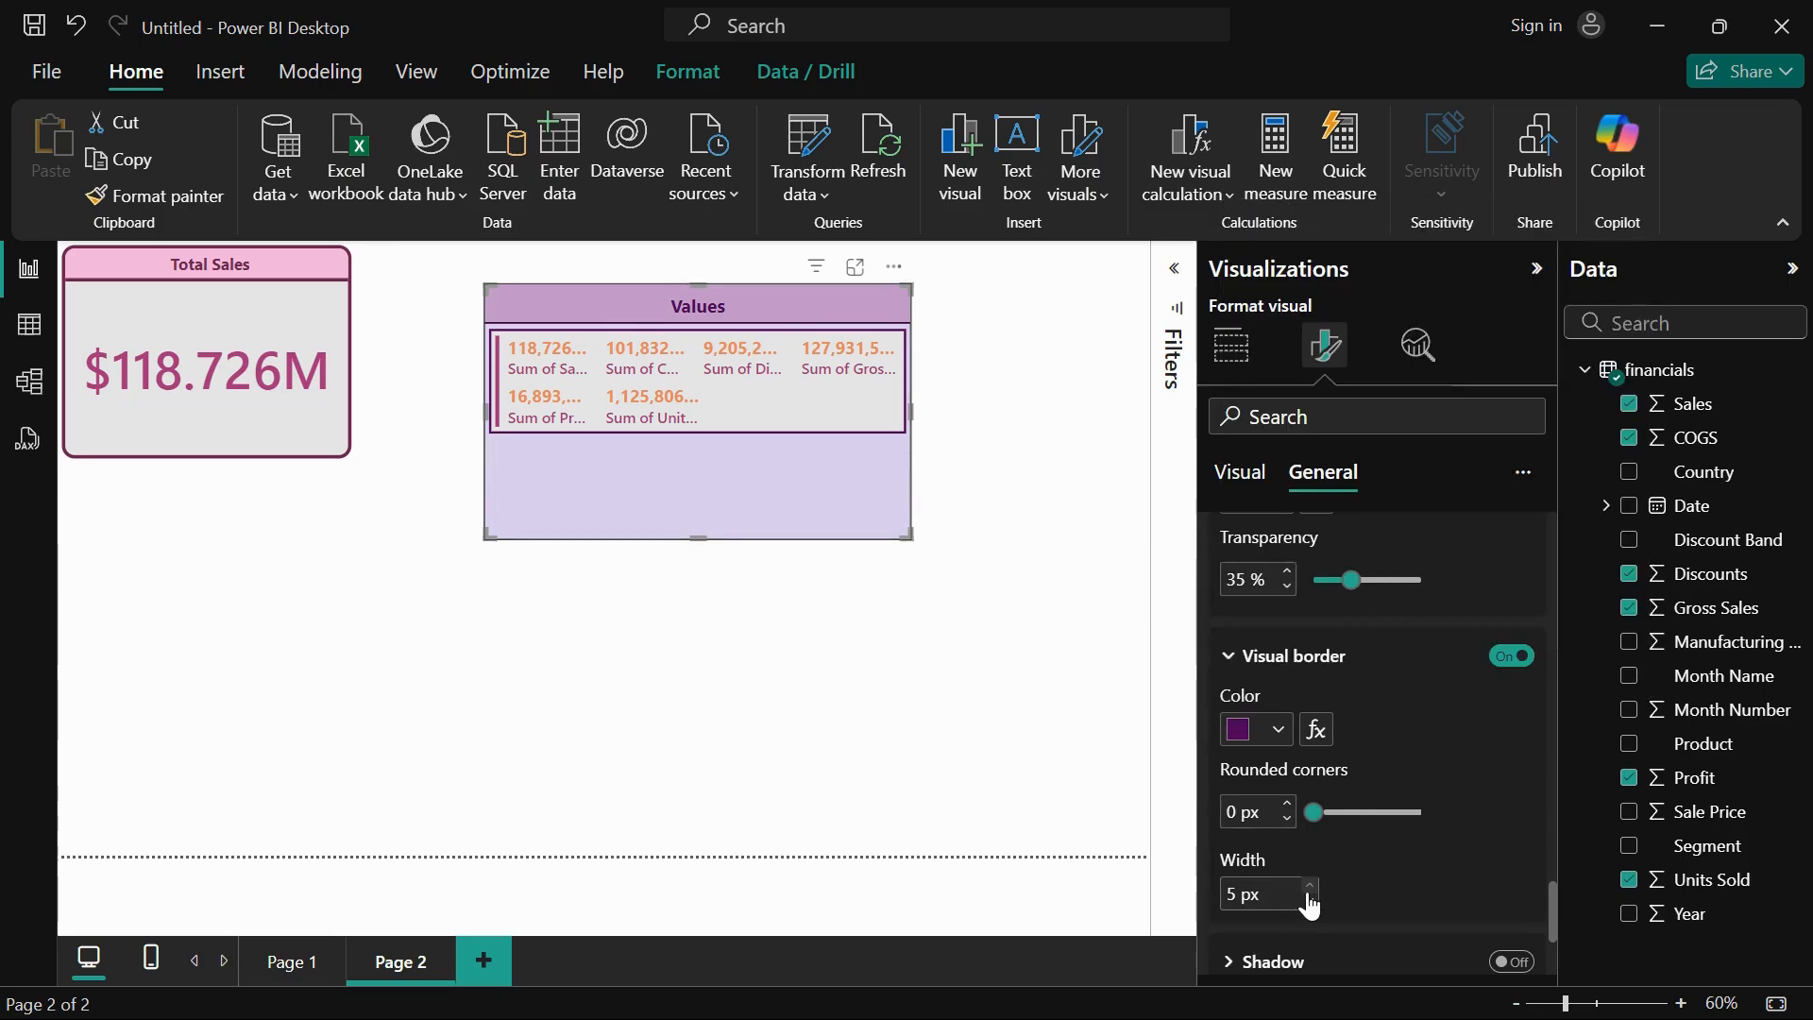
drag(1312, 811, 1349, 810)
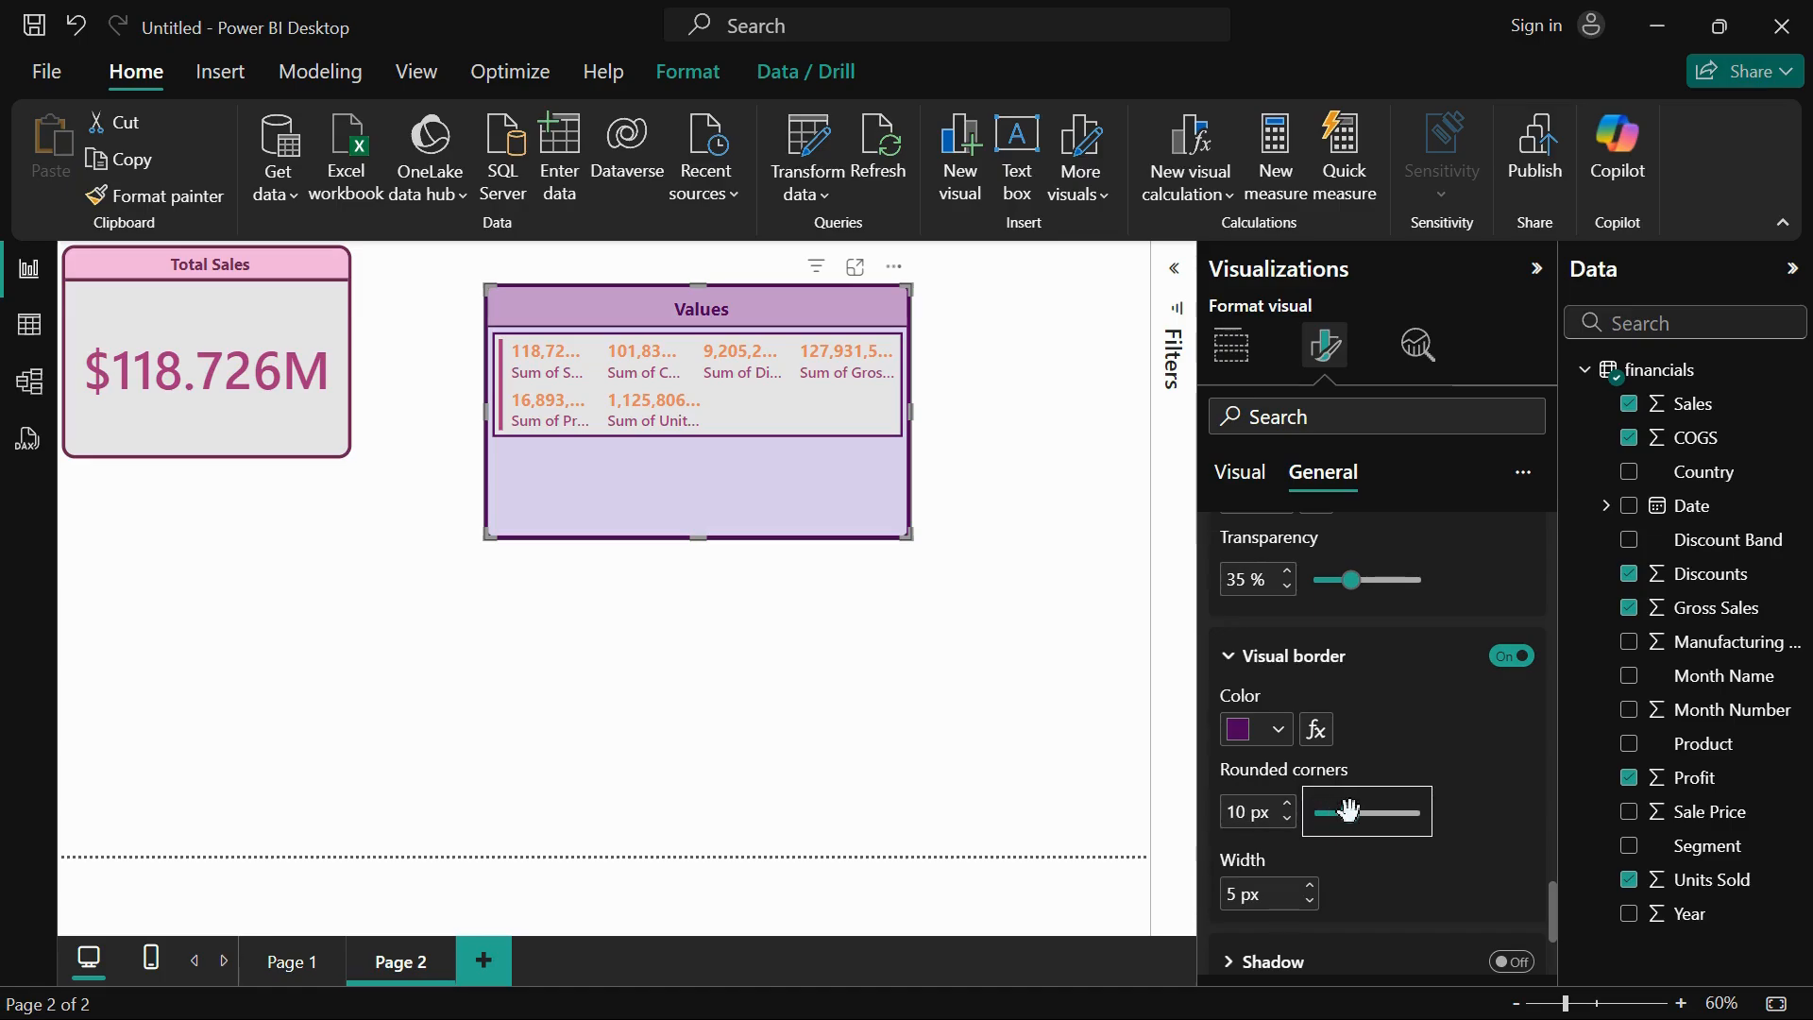
- Turn on the multi-row card's shadow and color it light purple
scroll(1367, 876, down, 3)
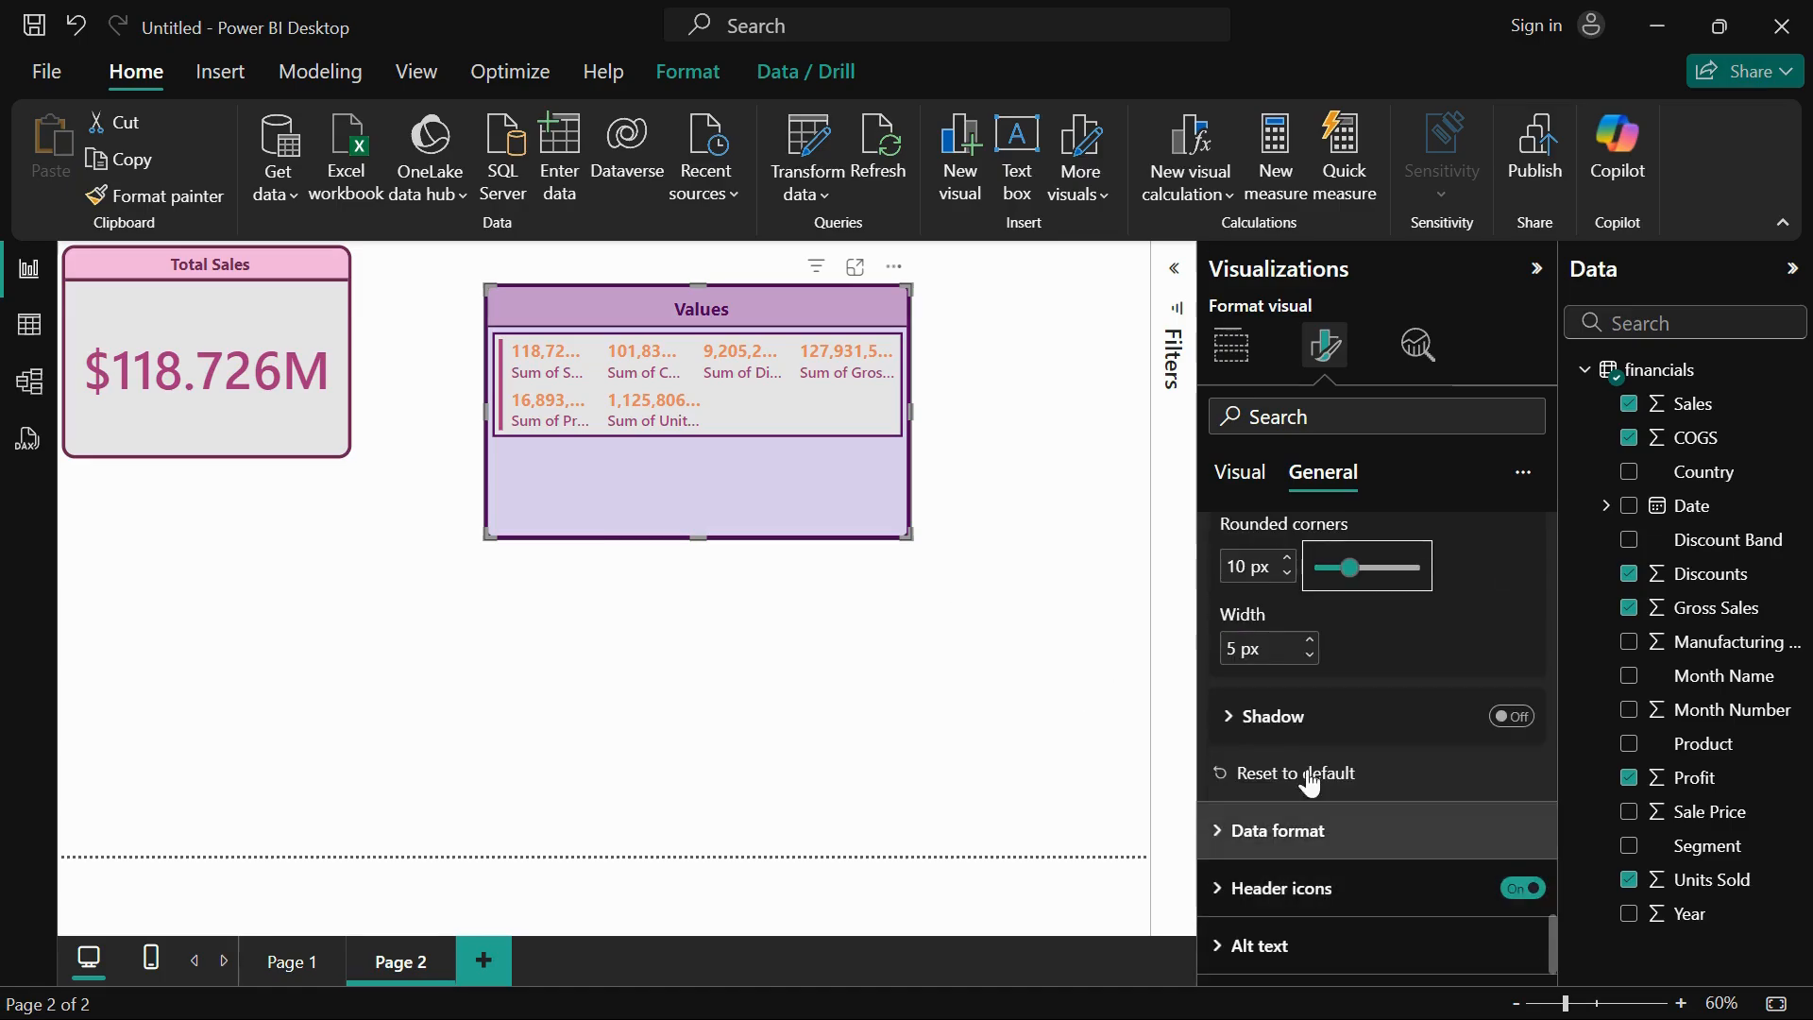
click(1267, 720)
click(1511, 717)
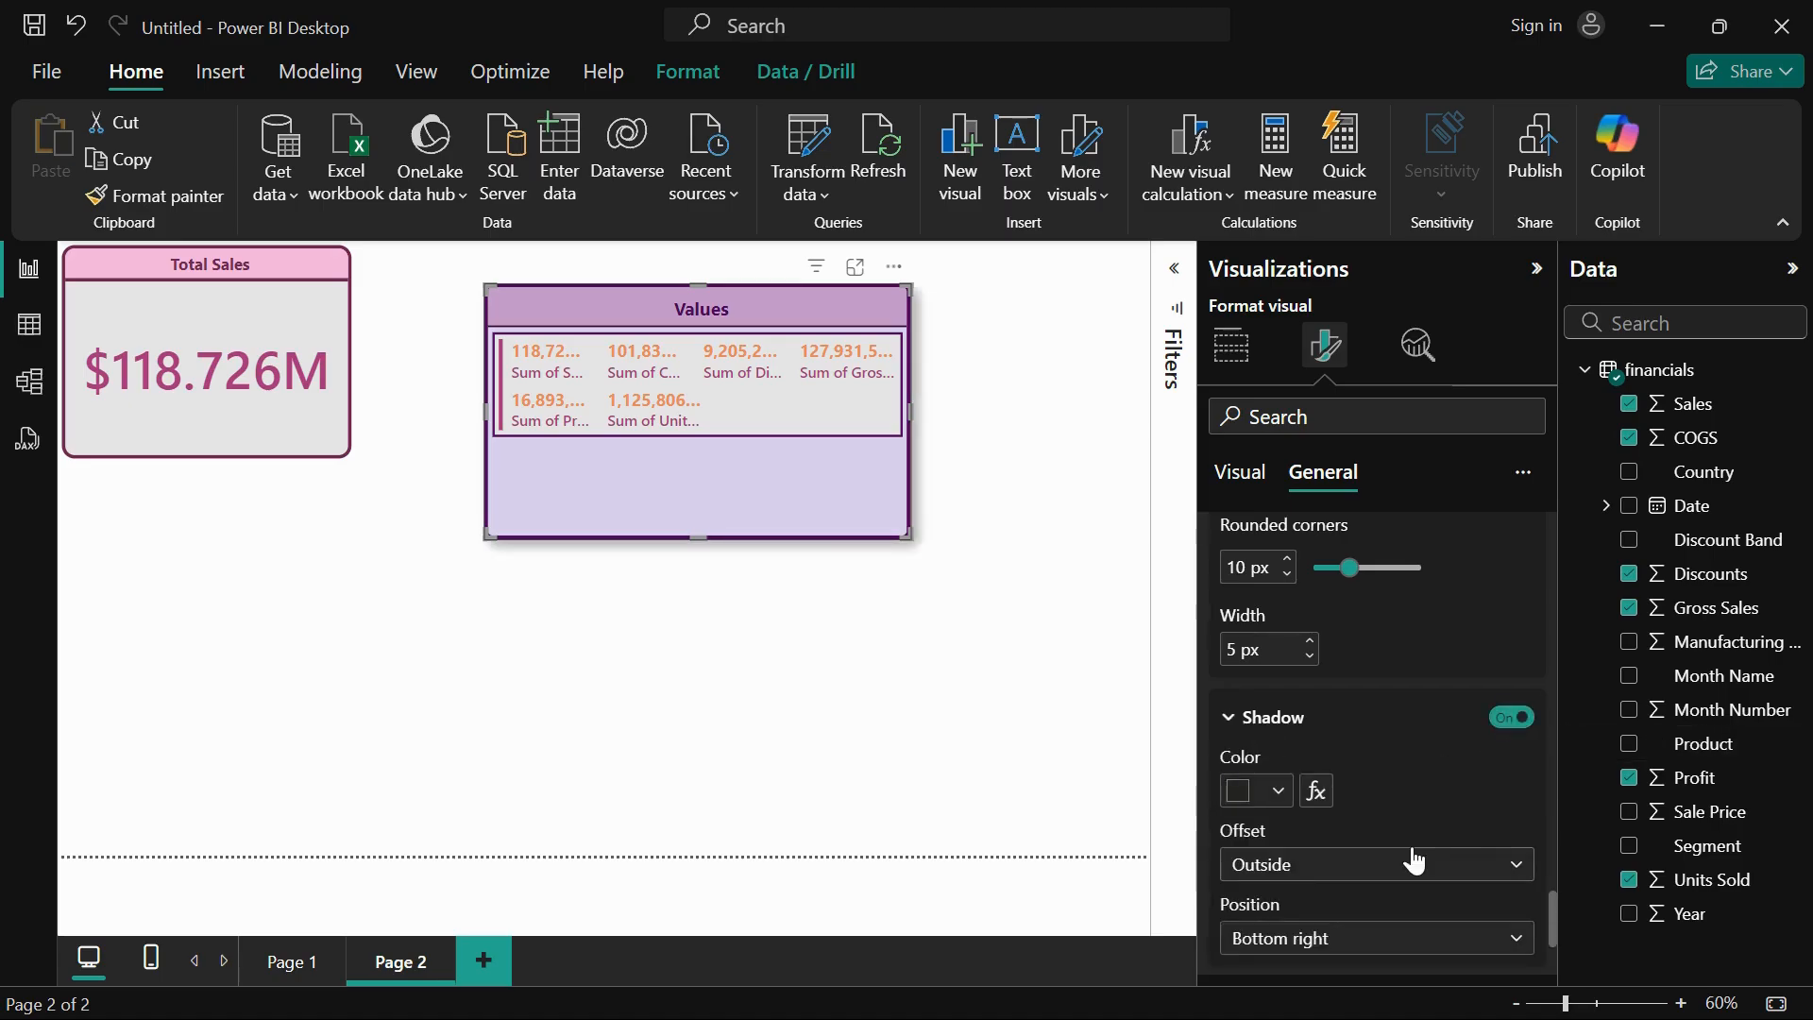
scroll(1411, 849, down, 2)
click(1268, 624)
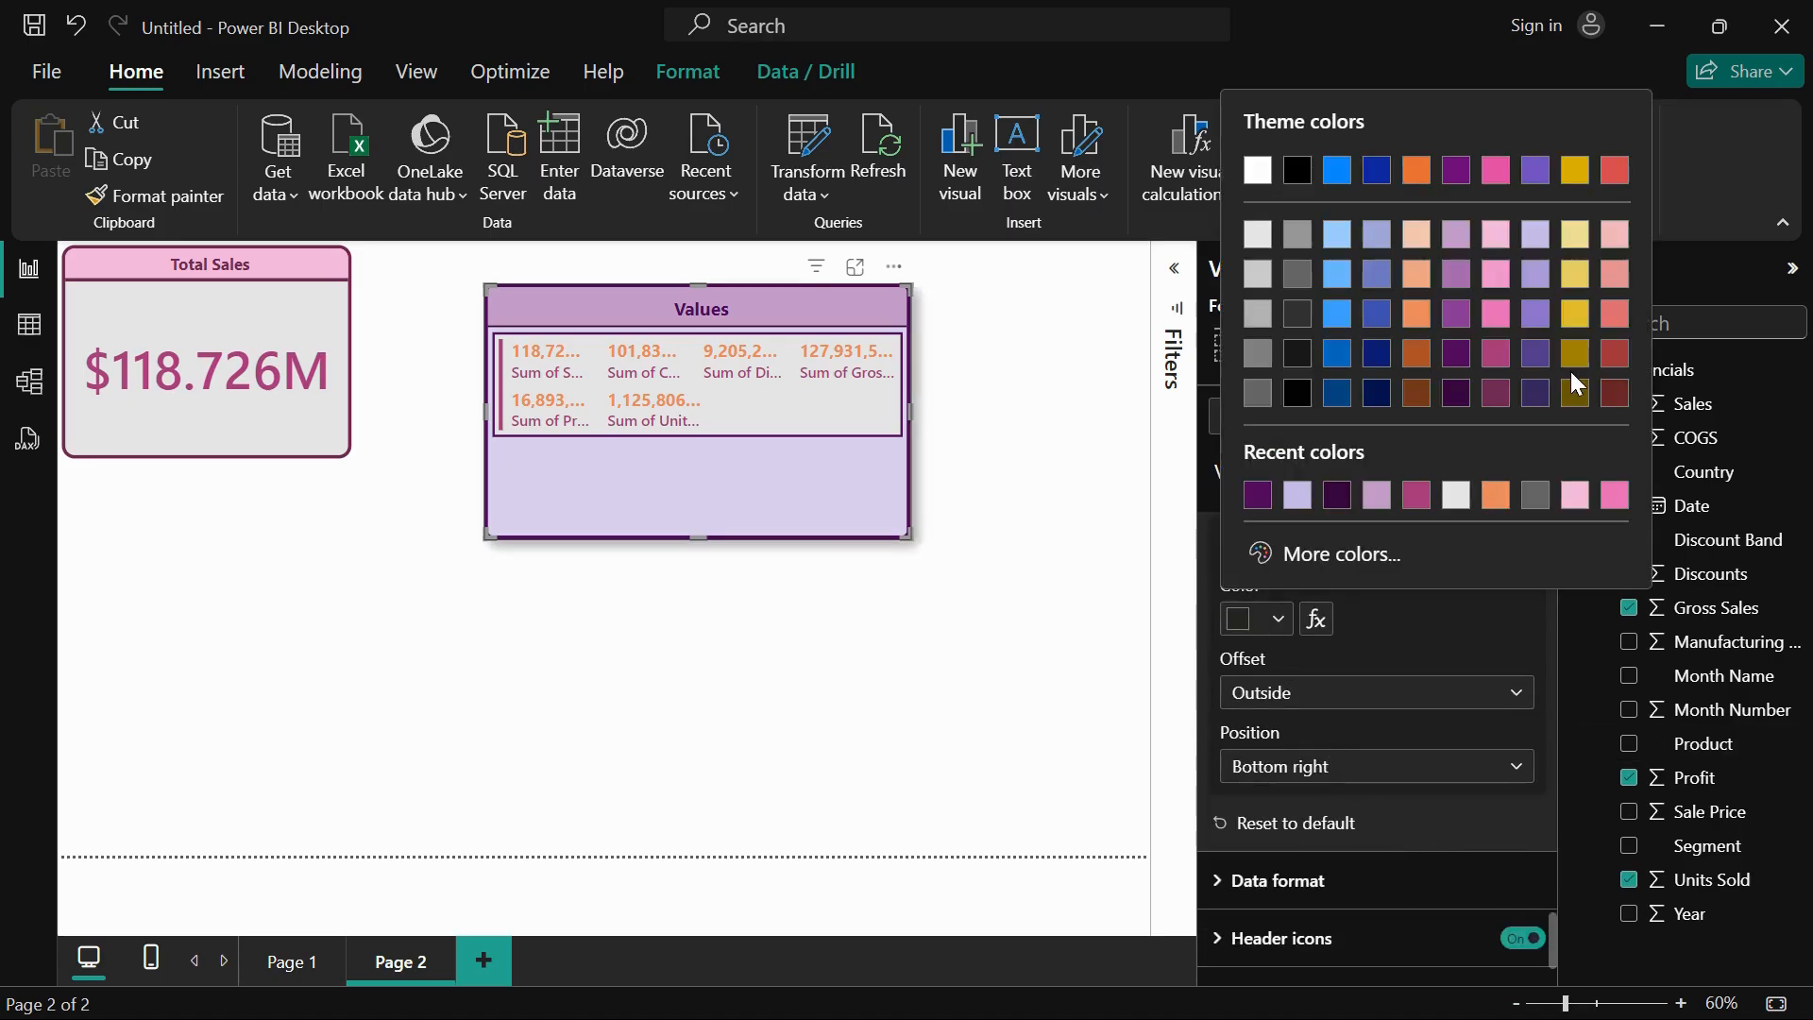
click(1457, 236)
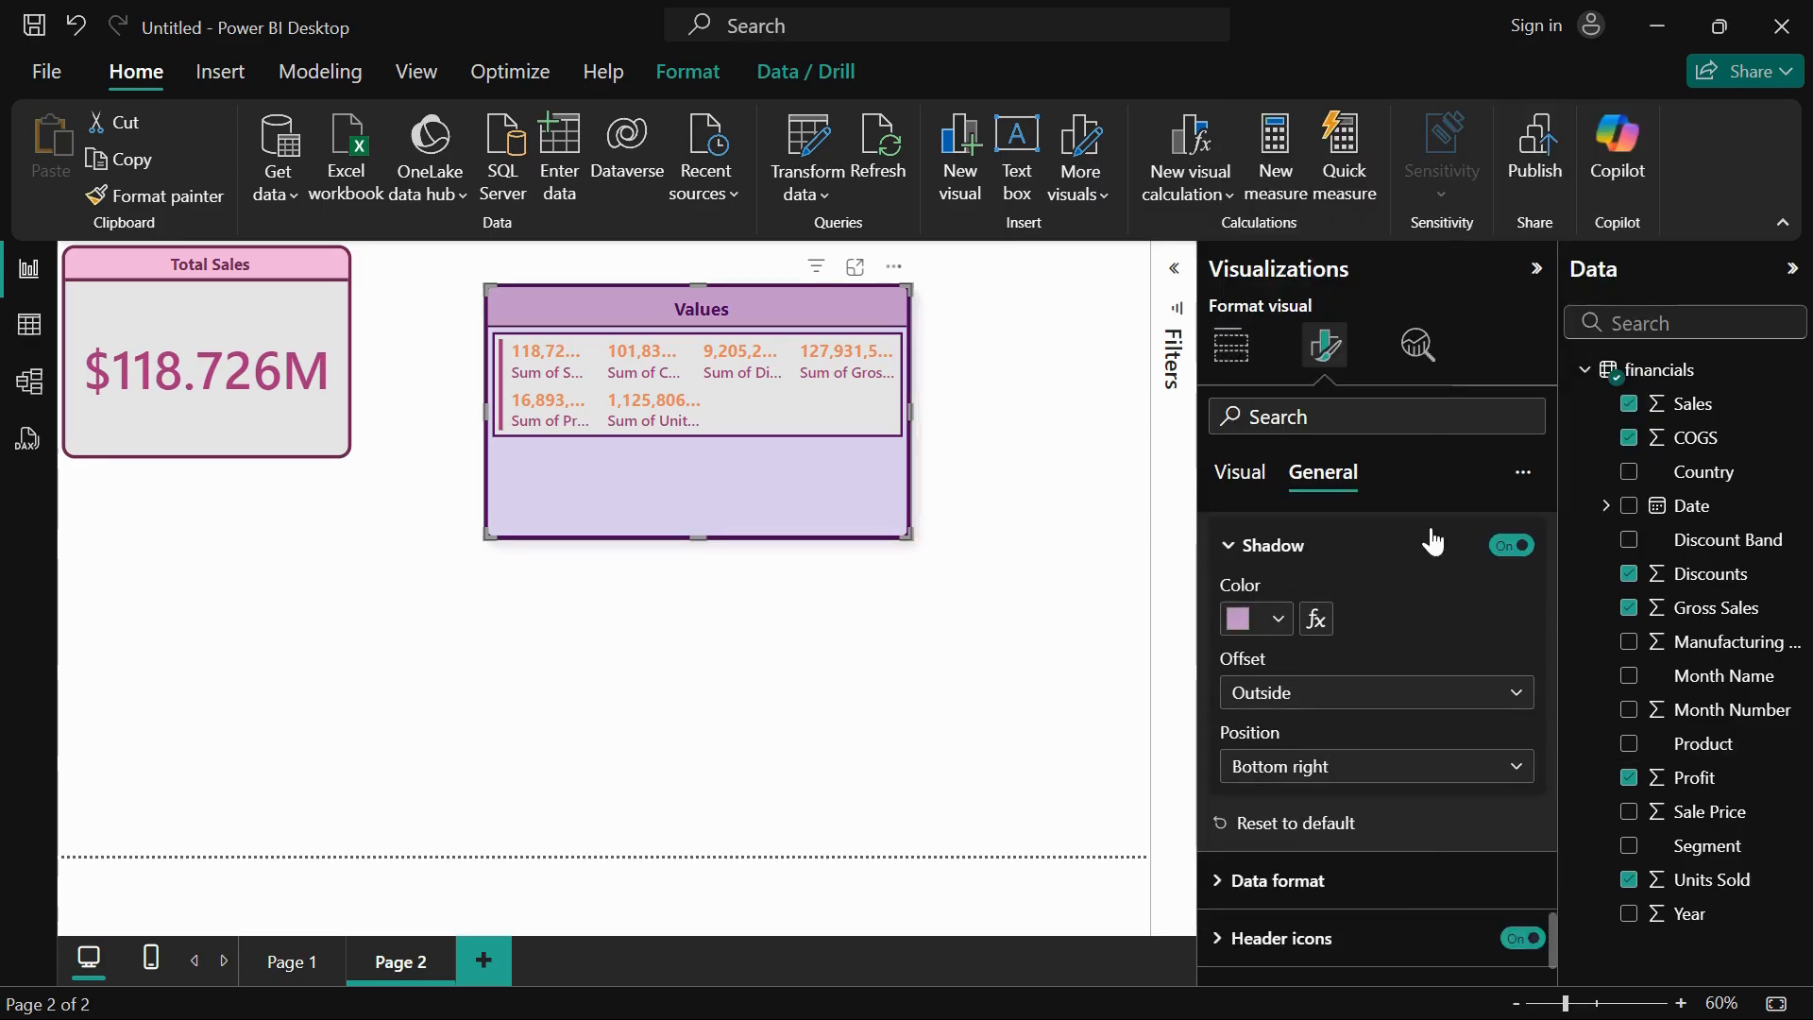
- Try the Inside offset for the multi-row card's shadow and switch it back to Outside
click(1297, 711)
click(1282, 761)
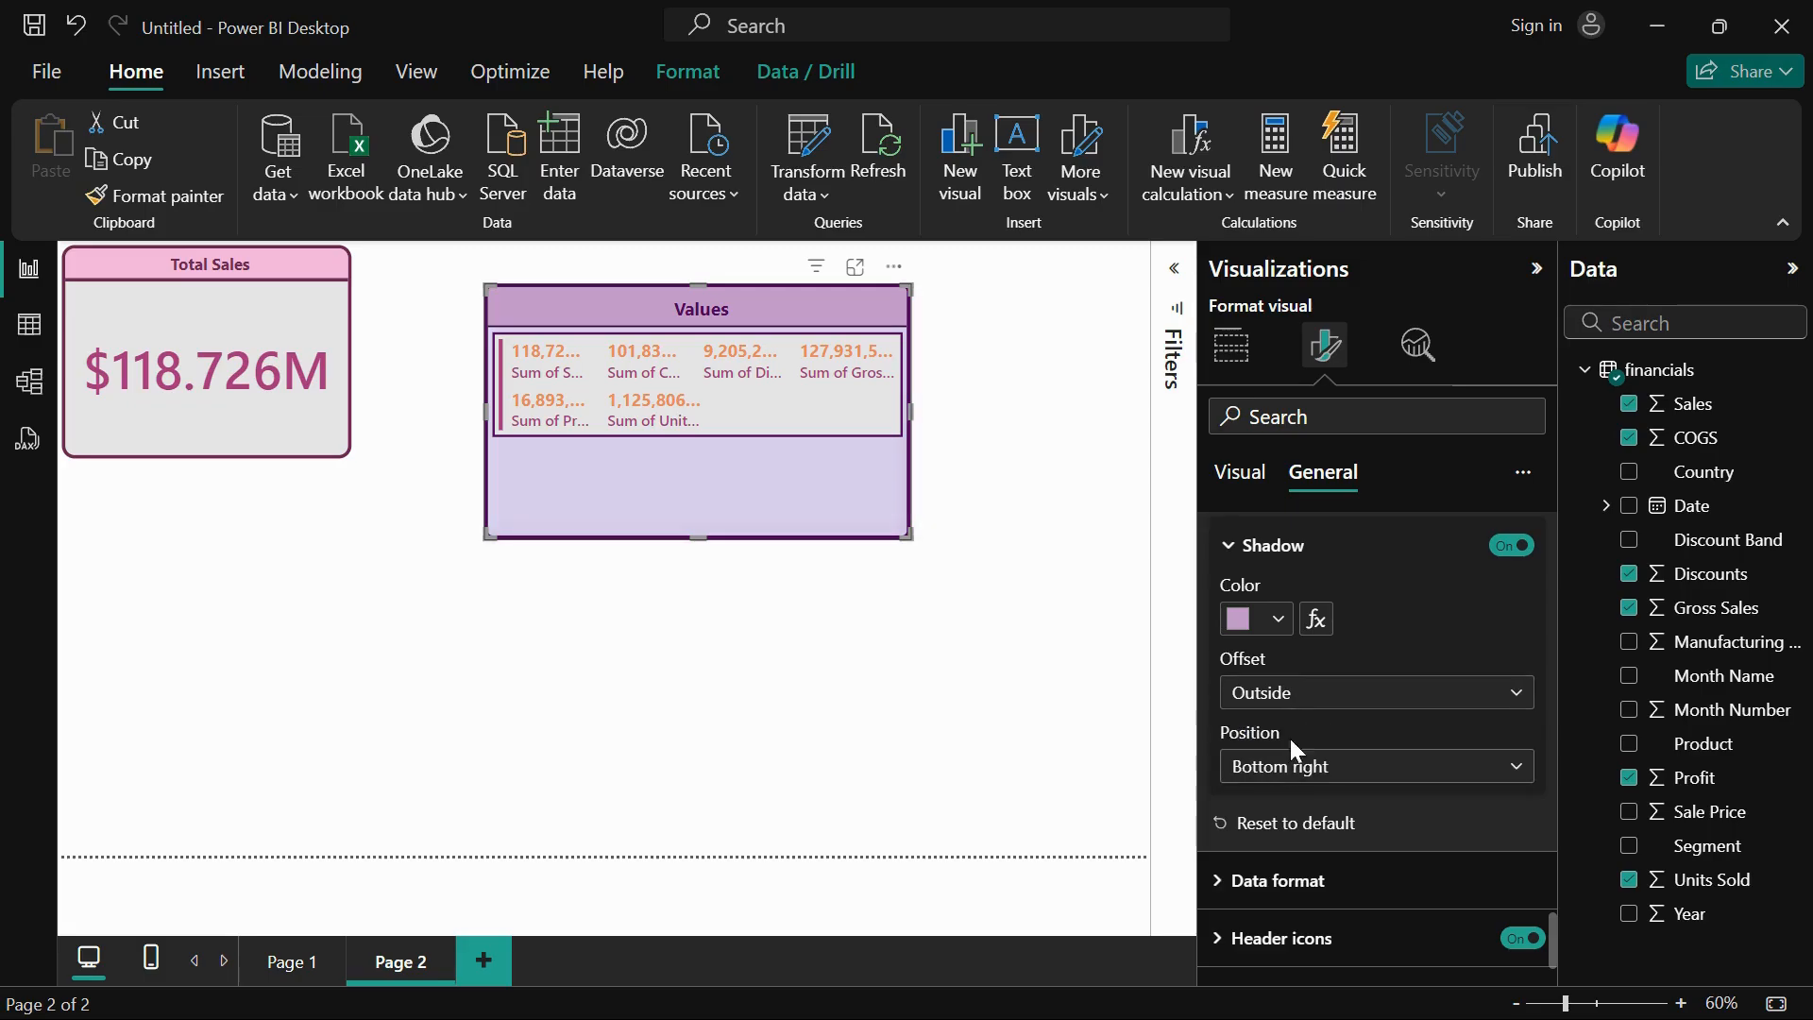
click(1308, 696)
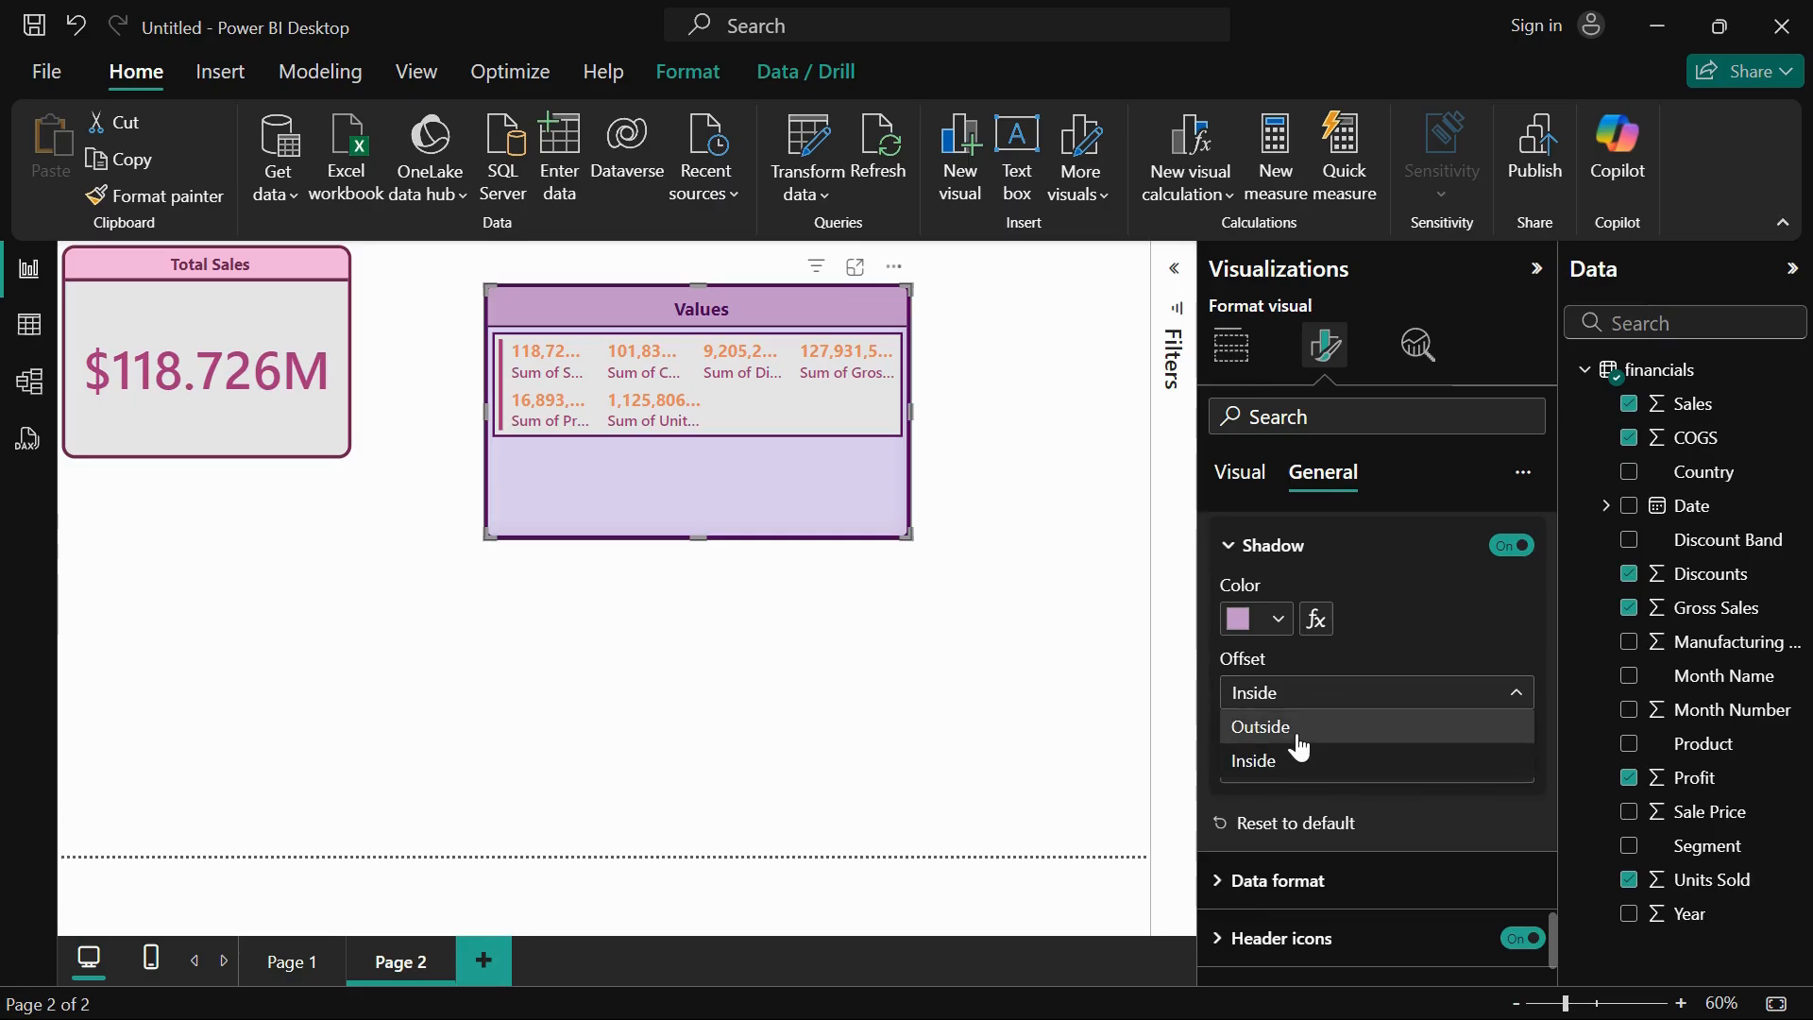
click(1299, 743)
- Set the position of the multi-row card's shadow to Left
click(1307, 763)
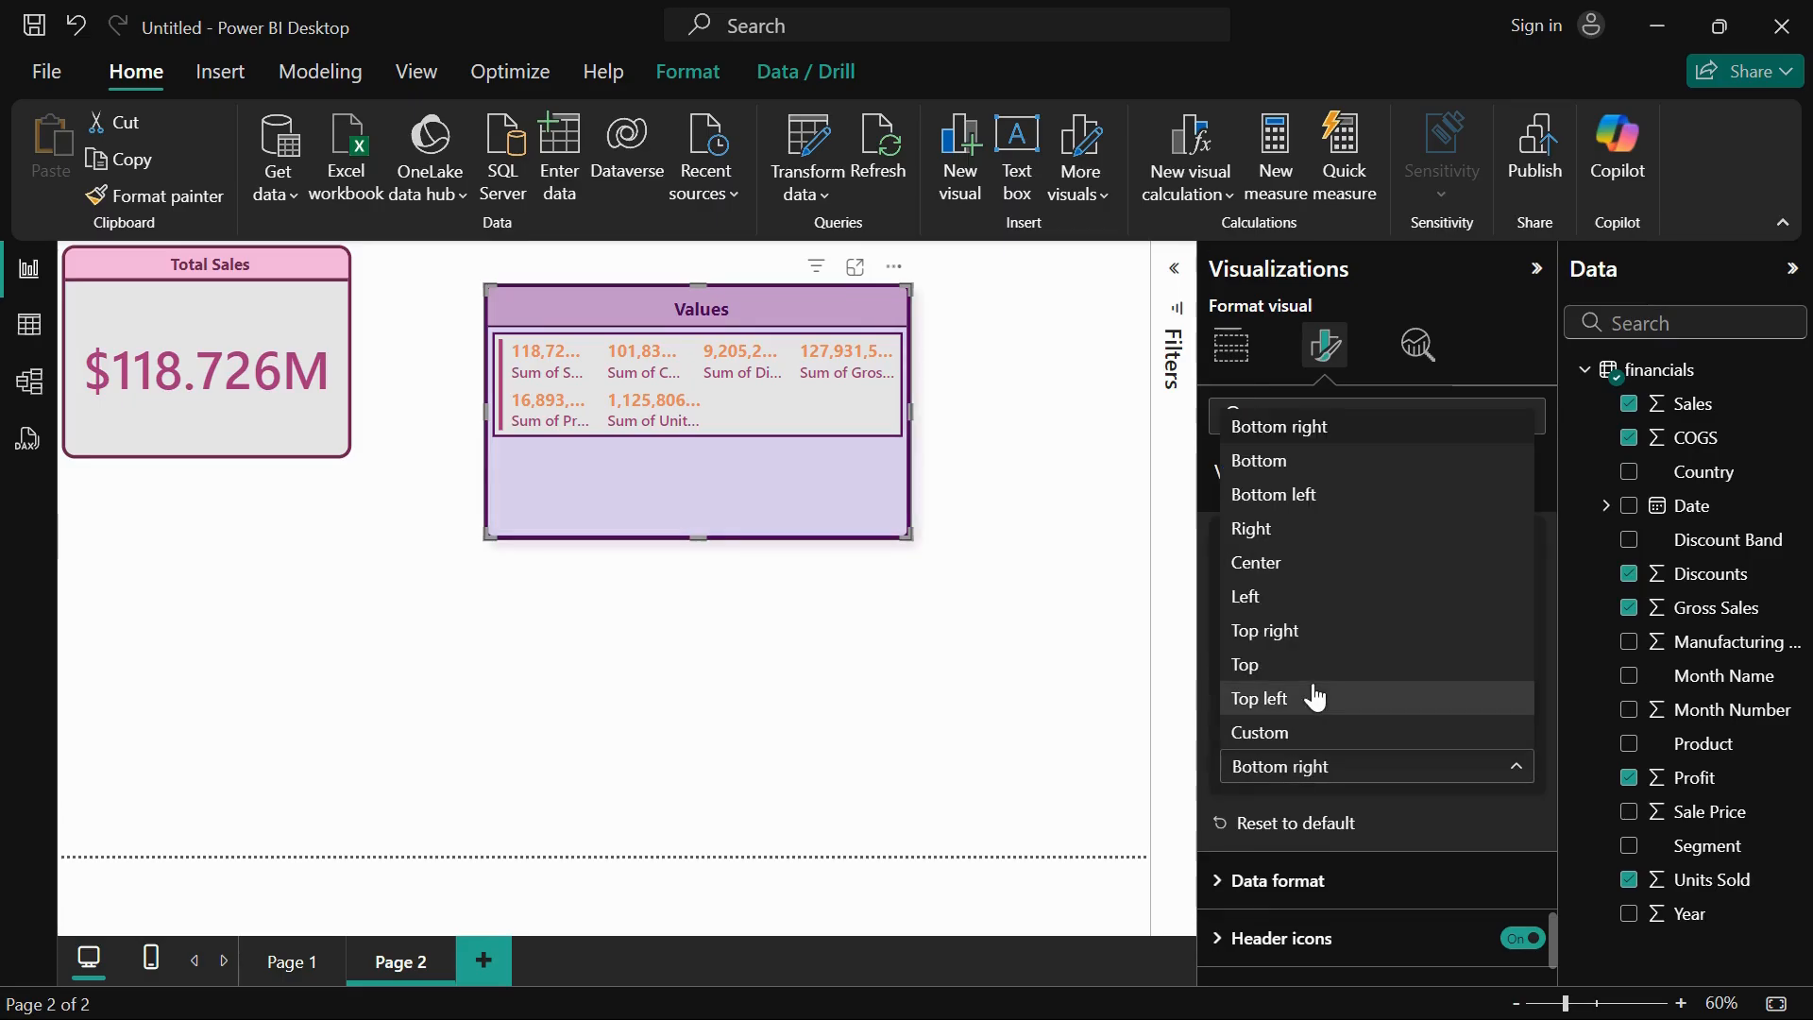
click(1272, 593)
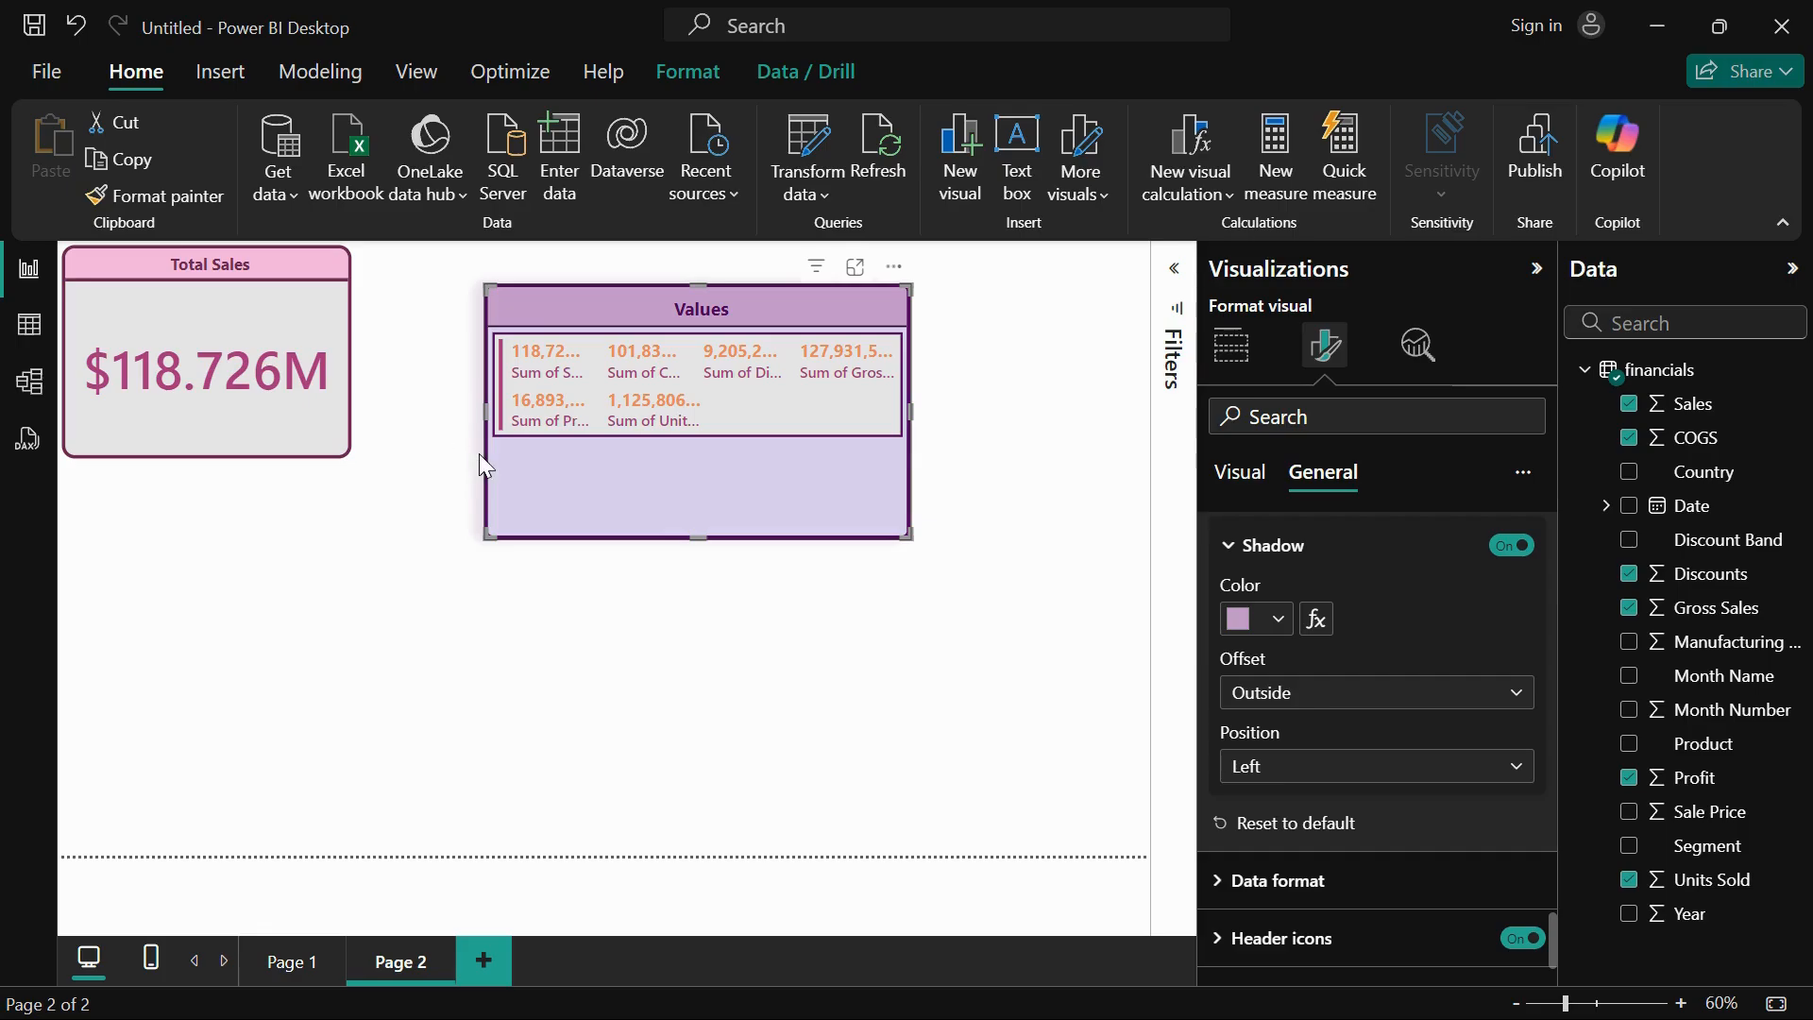
- Open the multi-row card's data format settings and widen the card on the report page
scroll(1359, 901, down, 1)
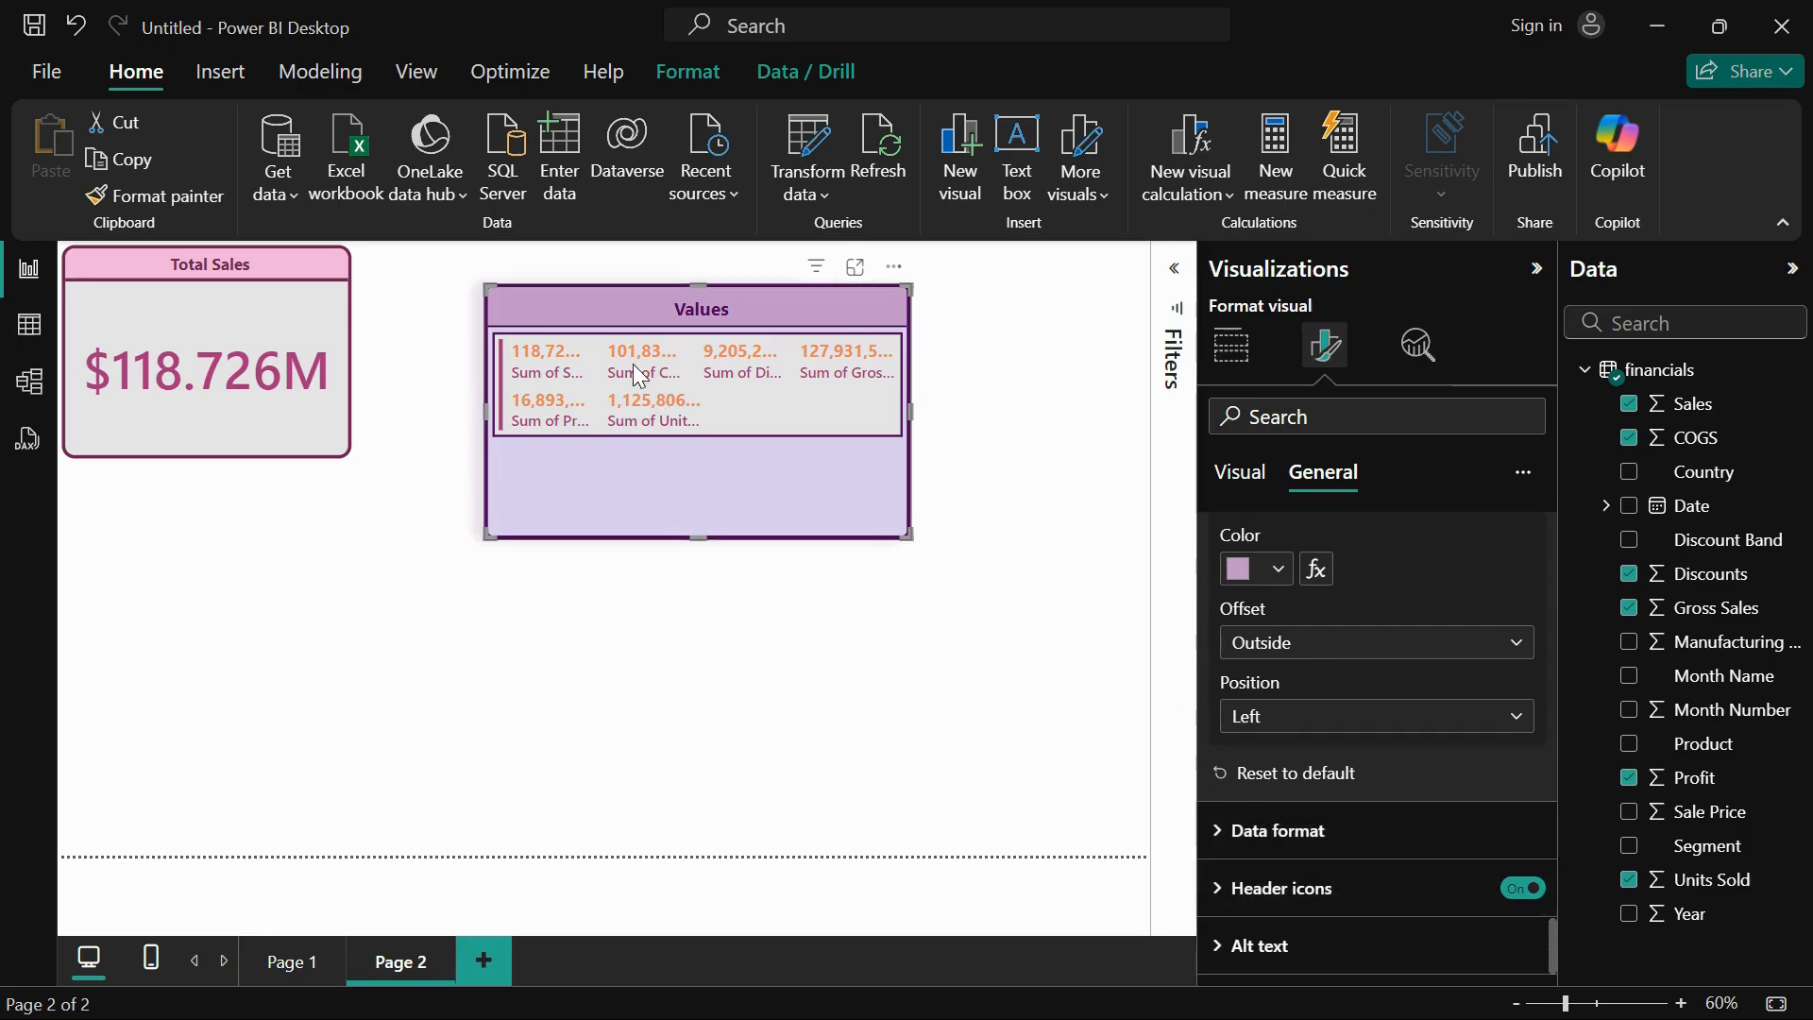
click(1291, 844)
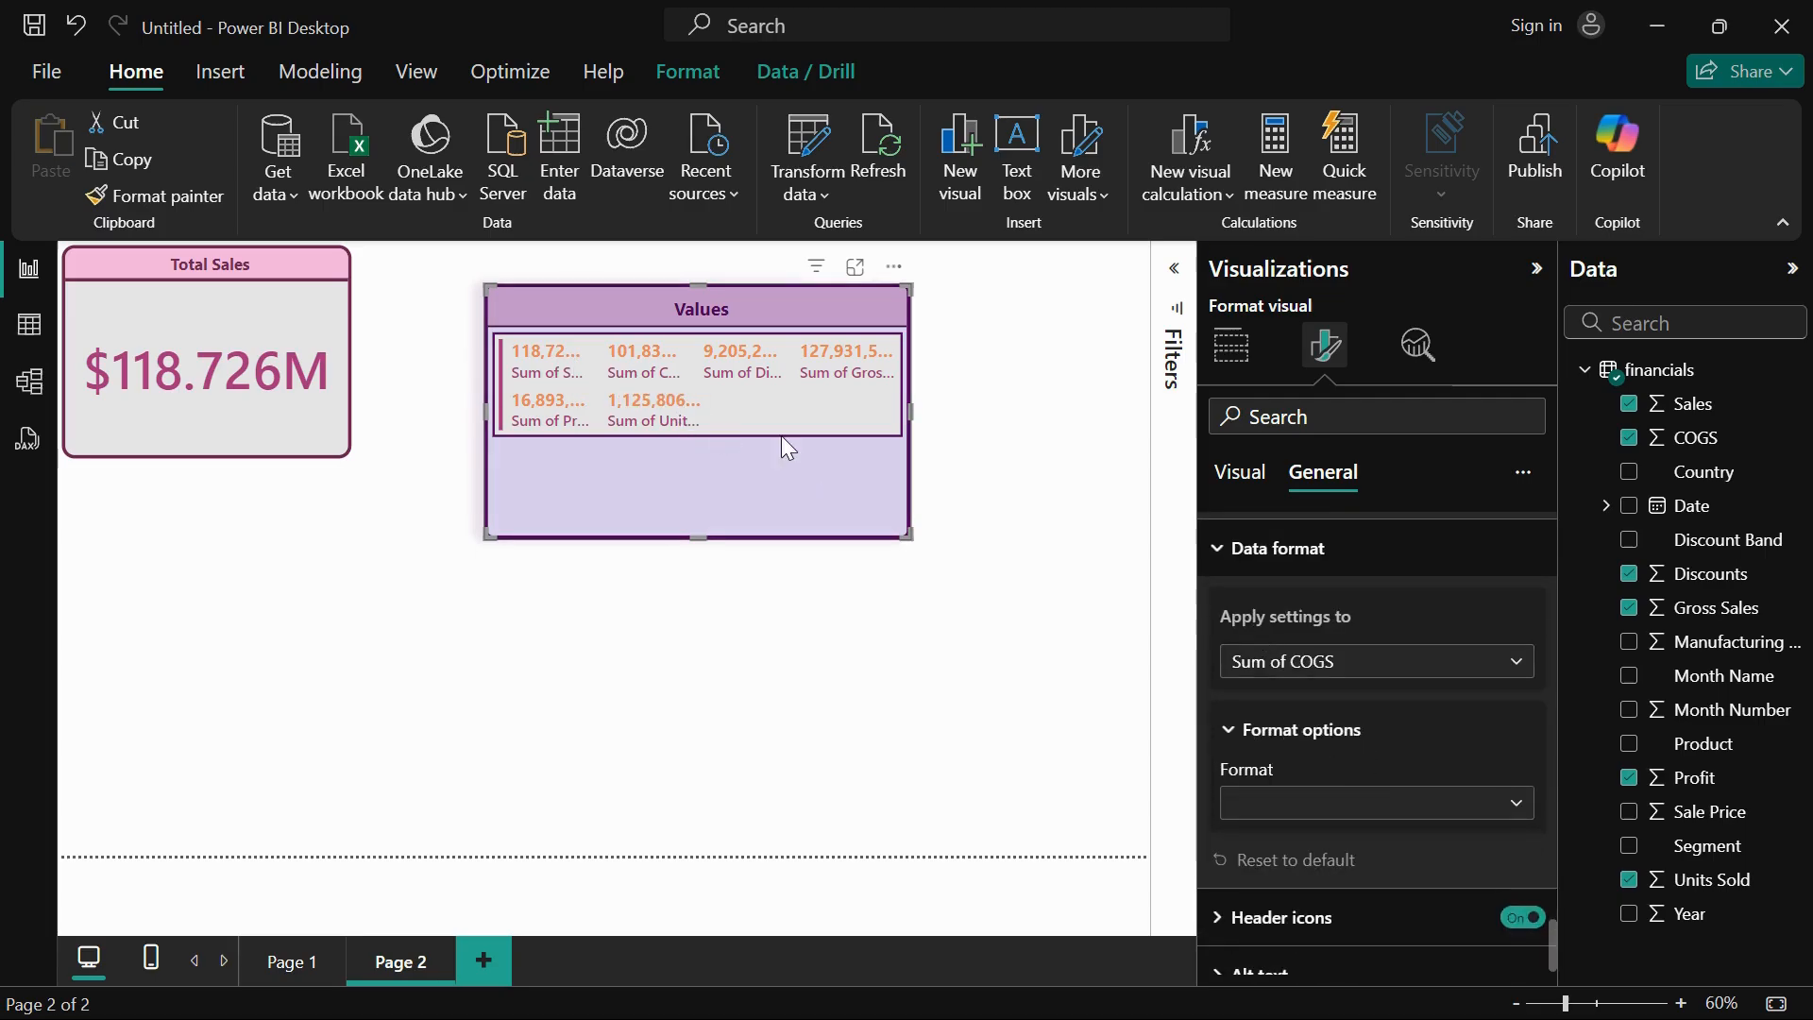
drag(911, 412, 1036, 412)
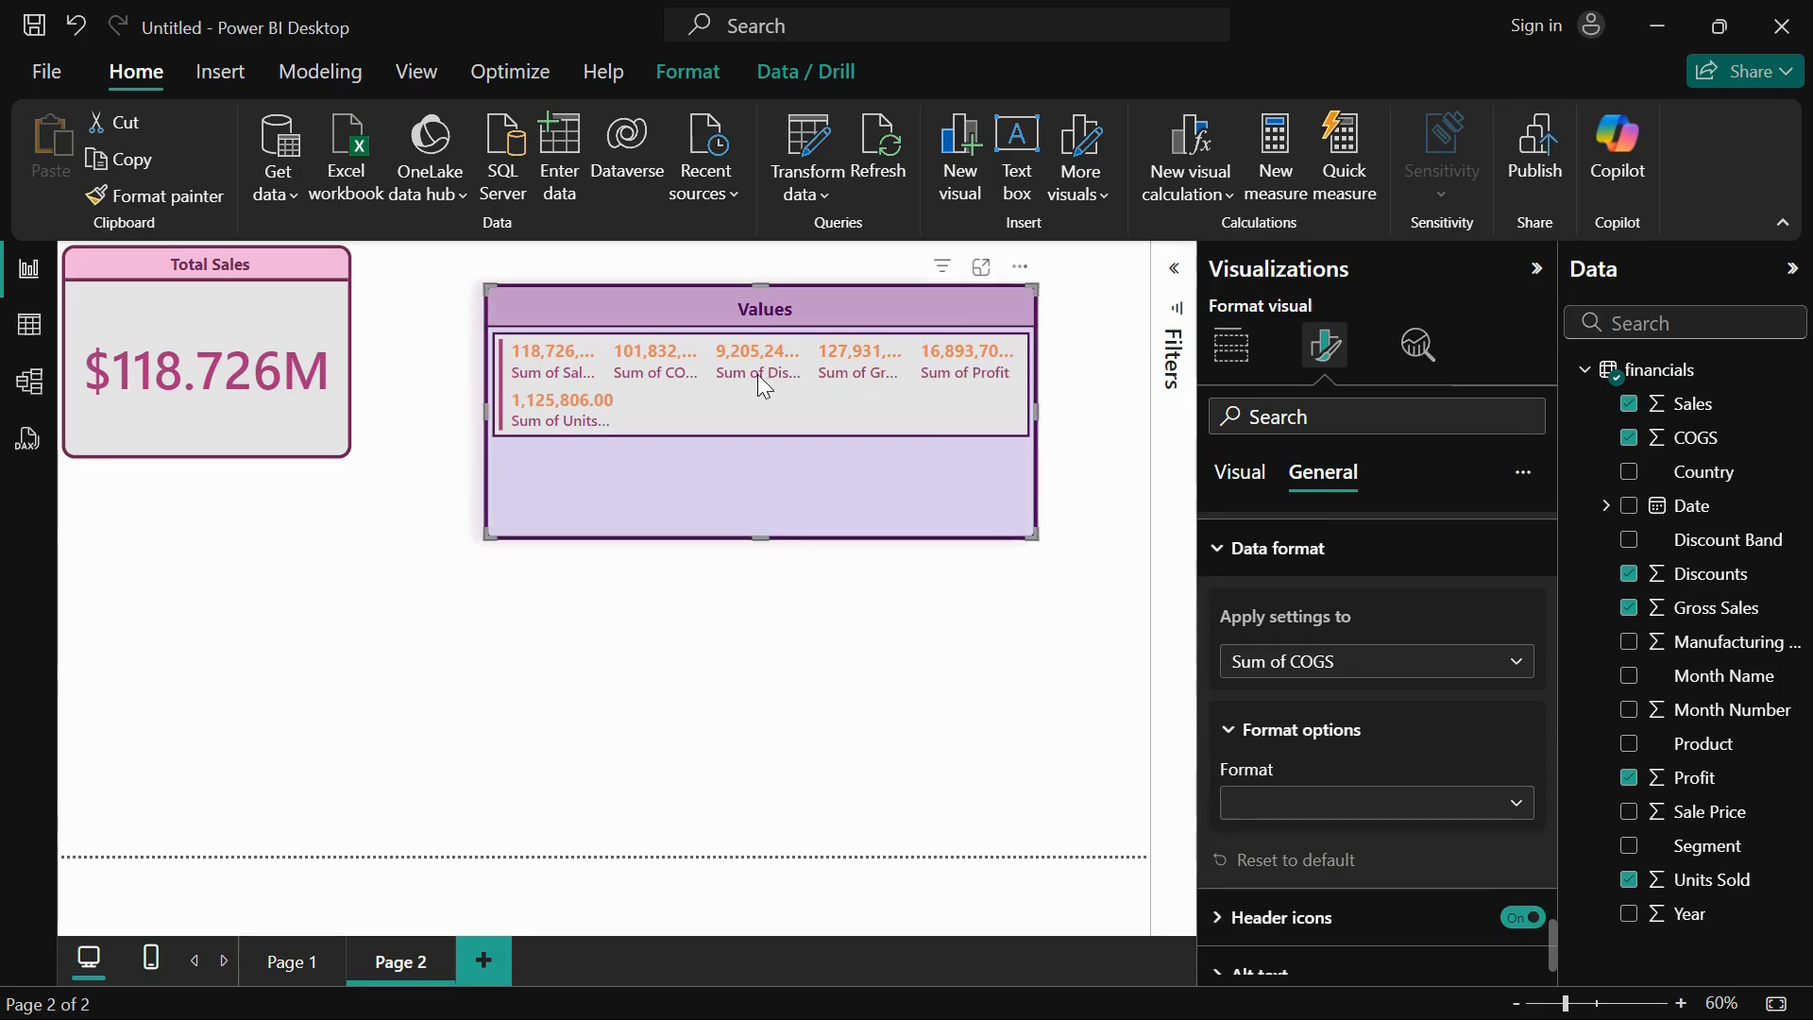
- Format Sum of Sales as Currency with 2 decimal places, keeping the $ English (United States) currency format
click(1334, 673)
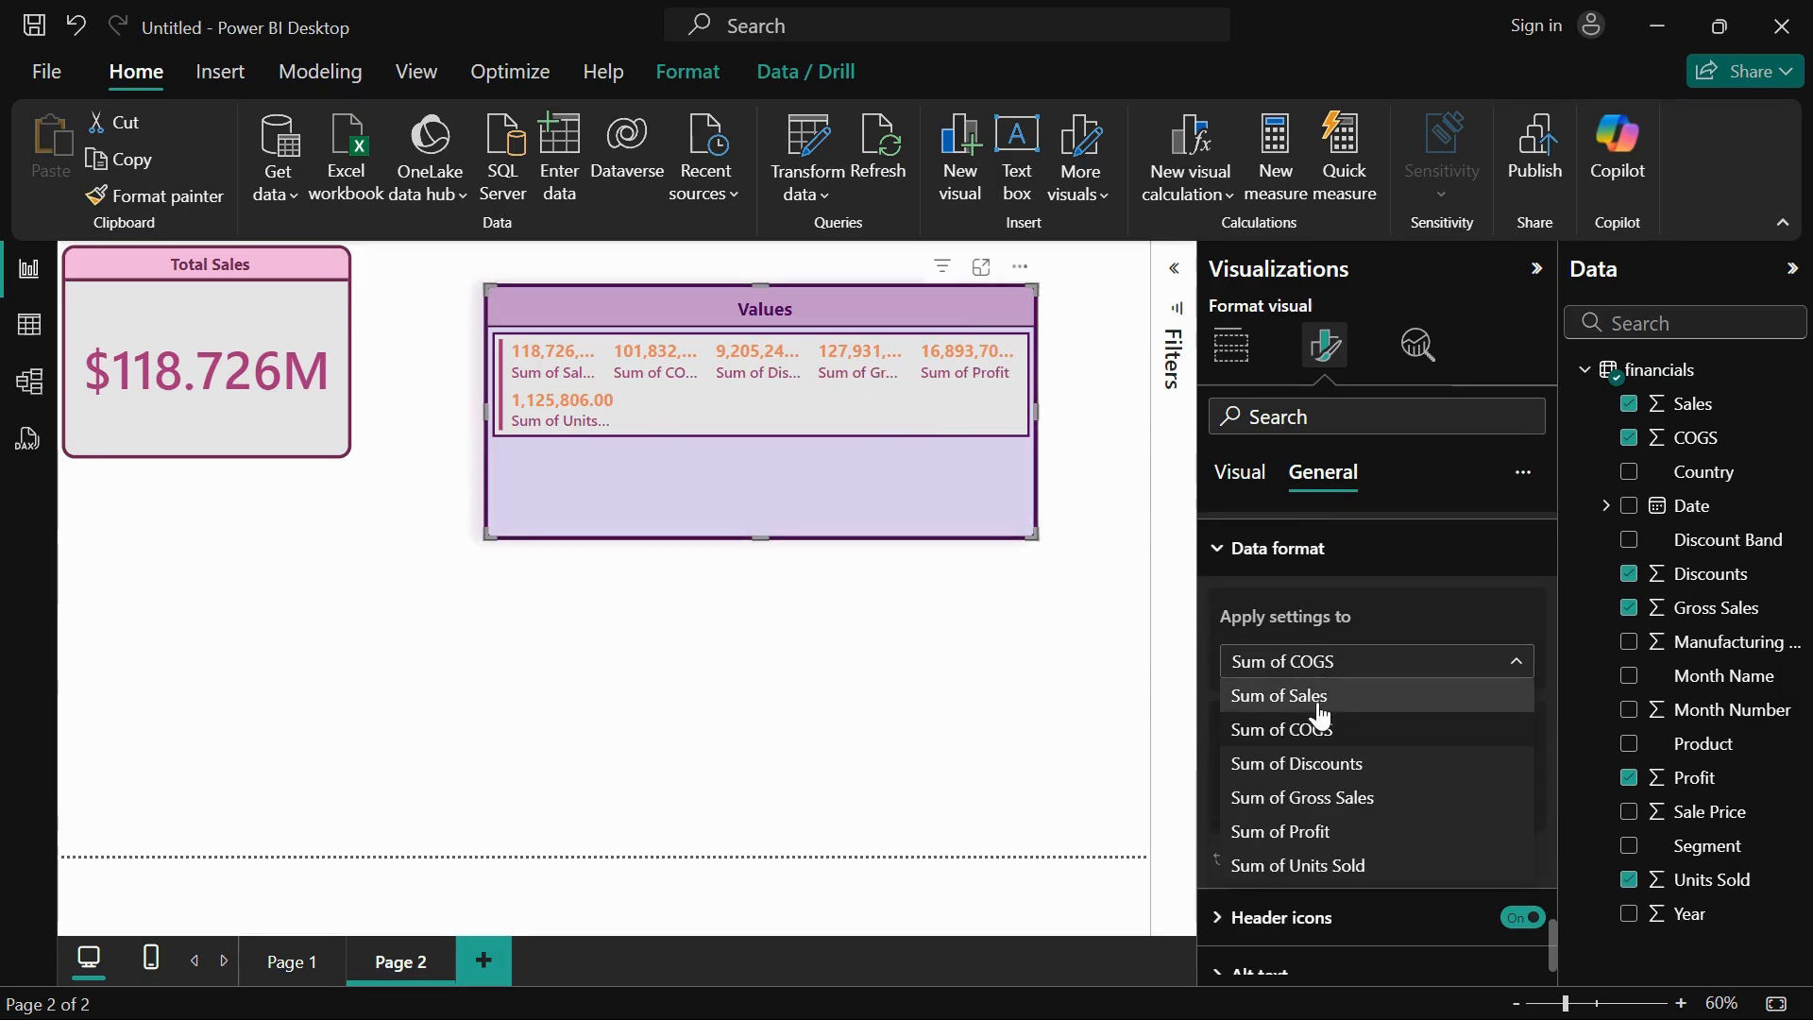
click(1323, 699)
click(1352, 816)
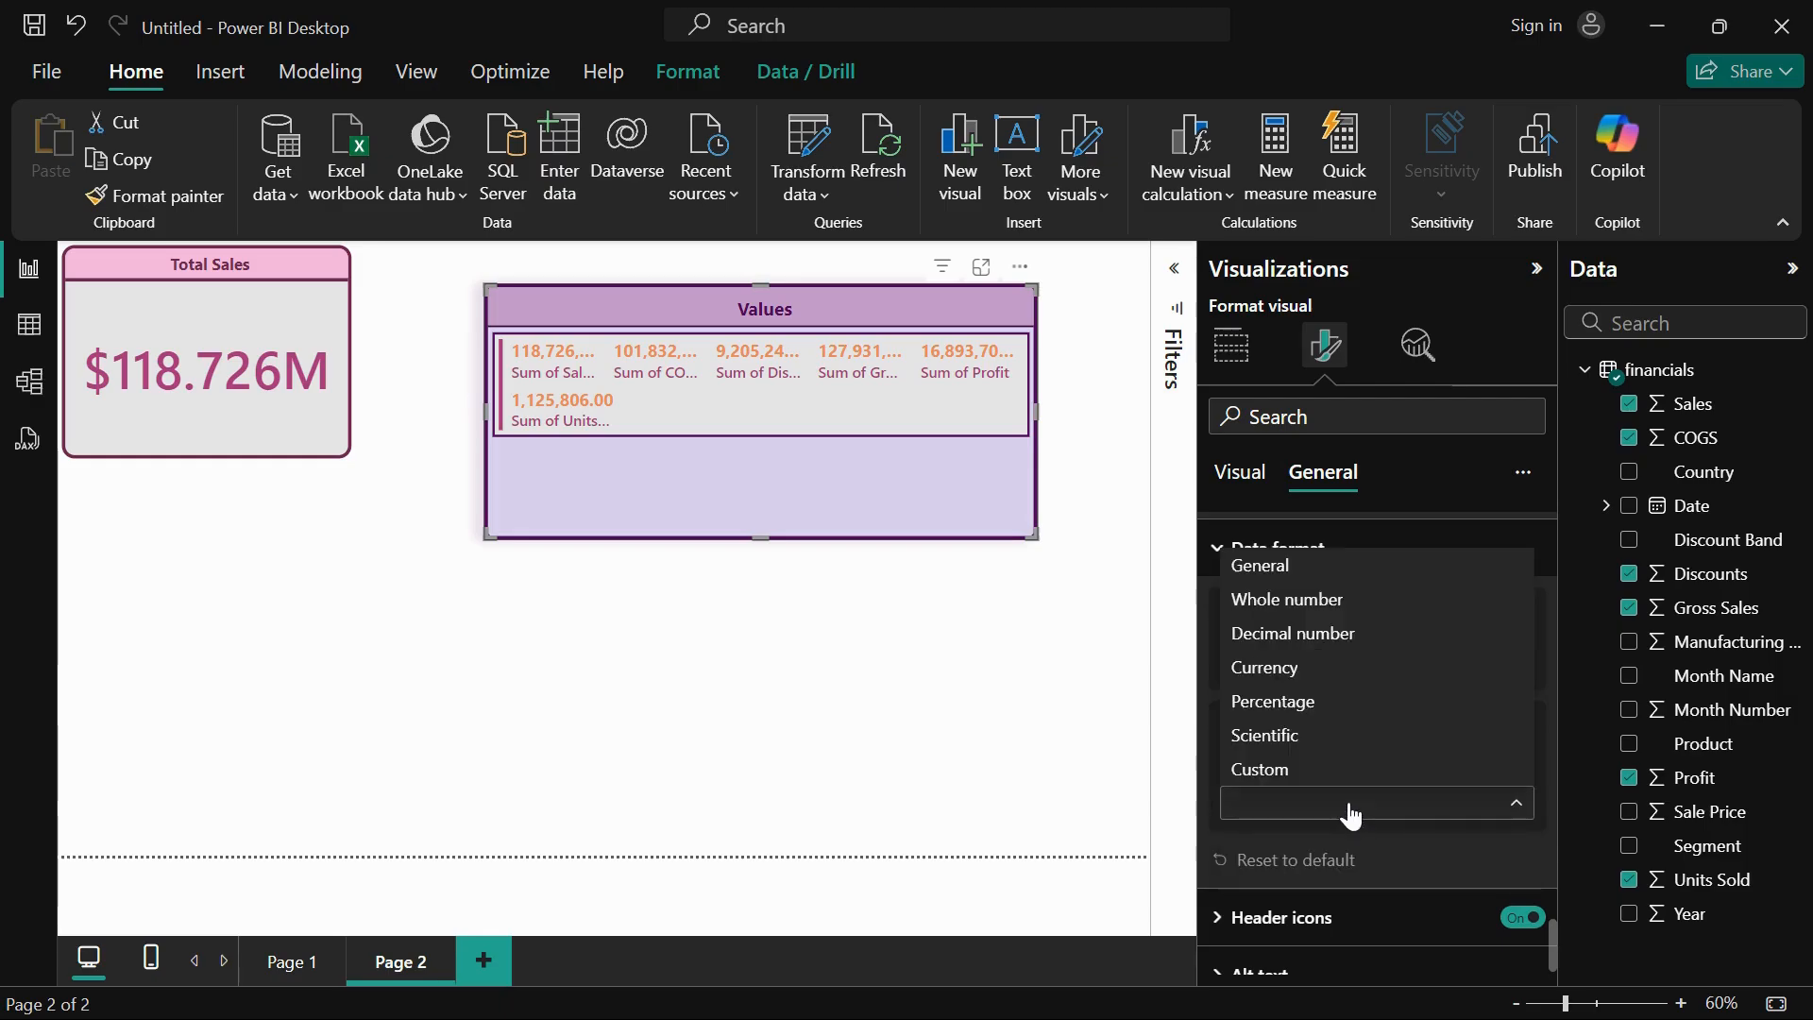
click(1319, 669)
scroll(1361, 737, down, 3)
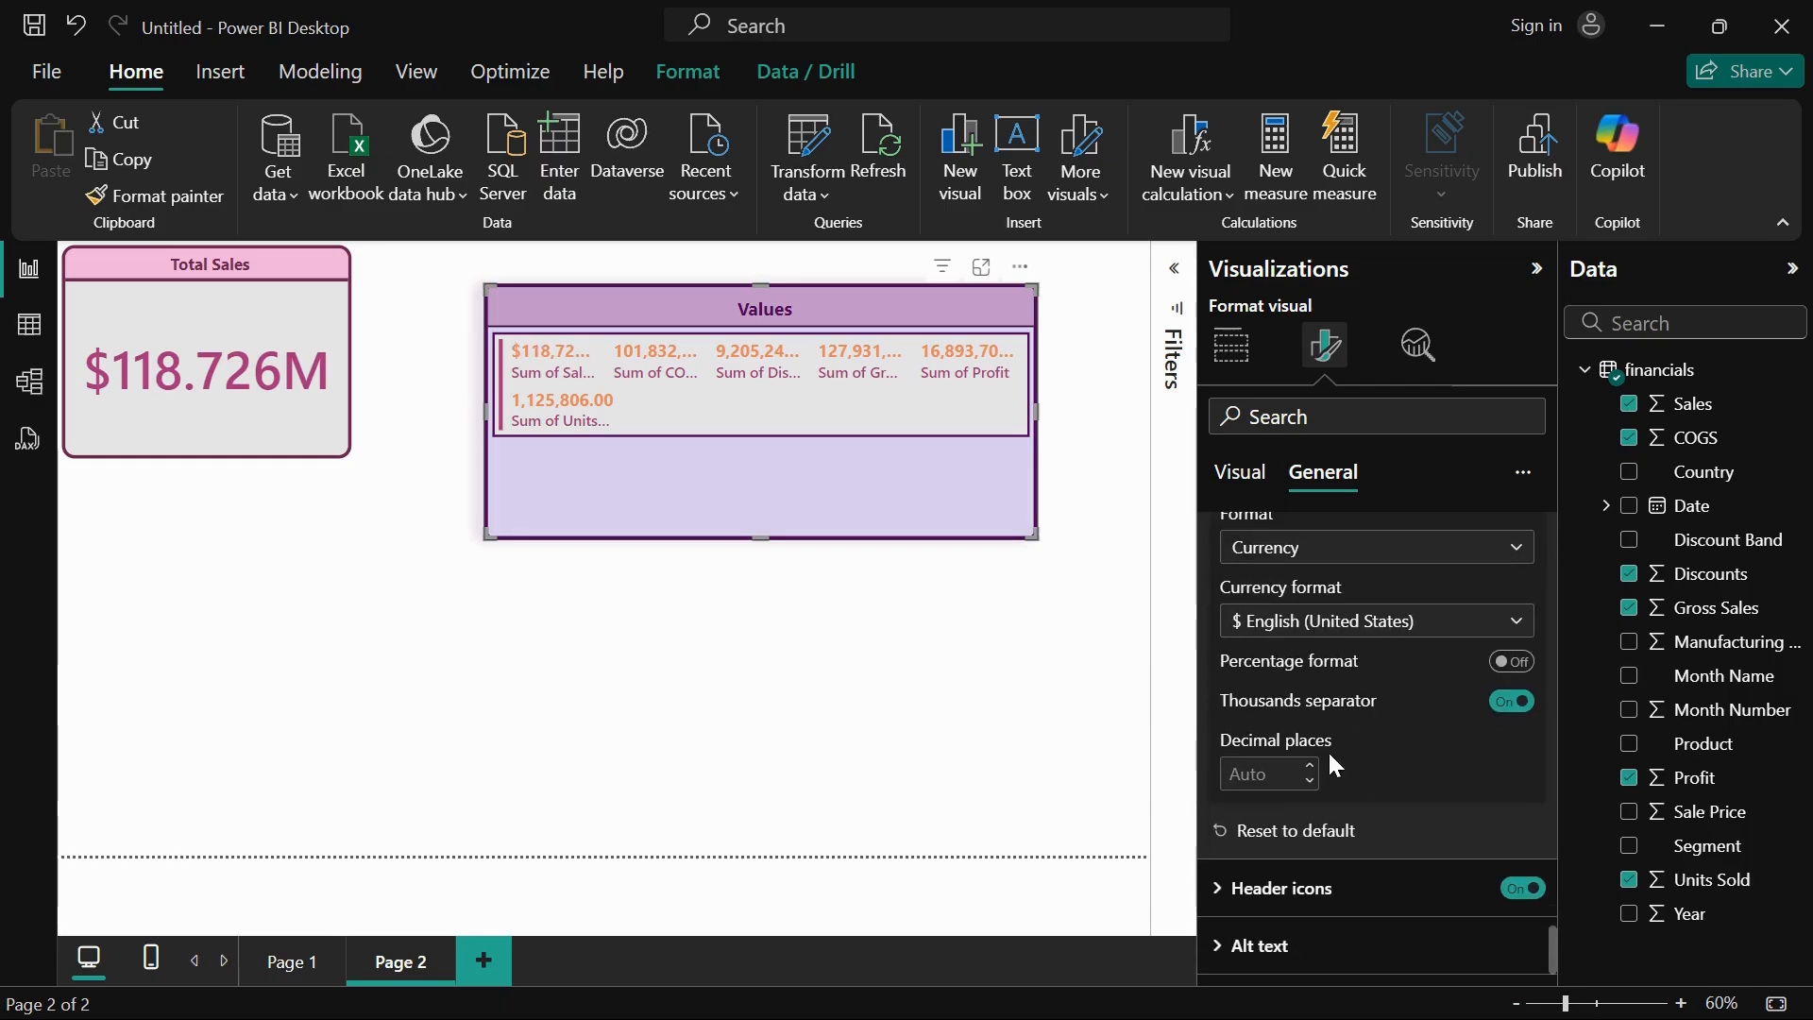
click(1335, 625)
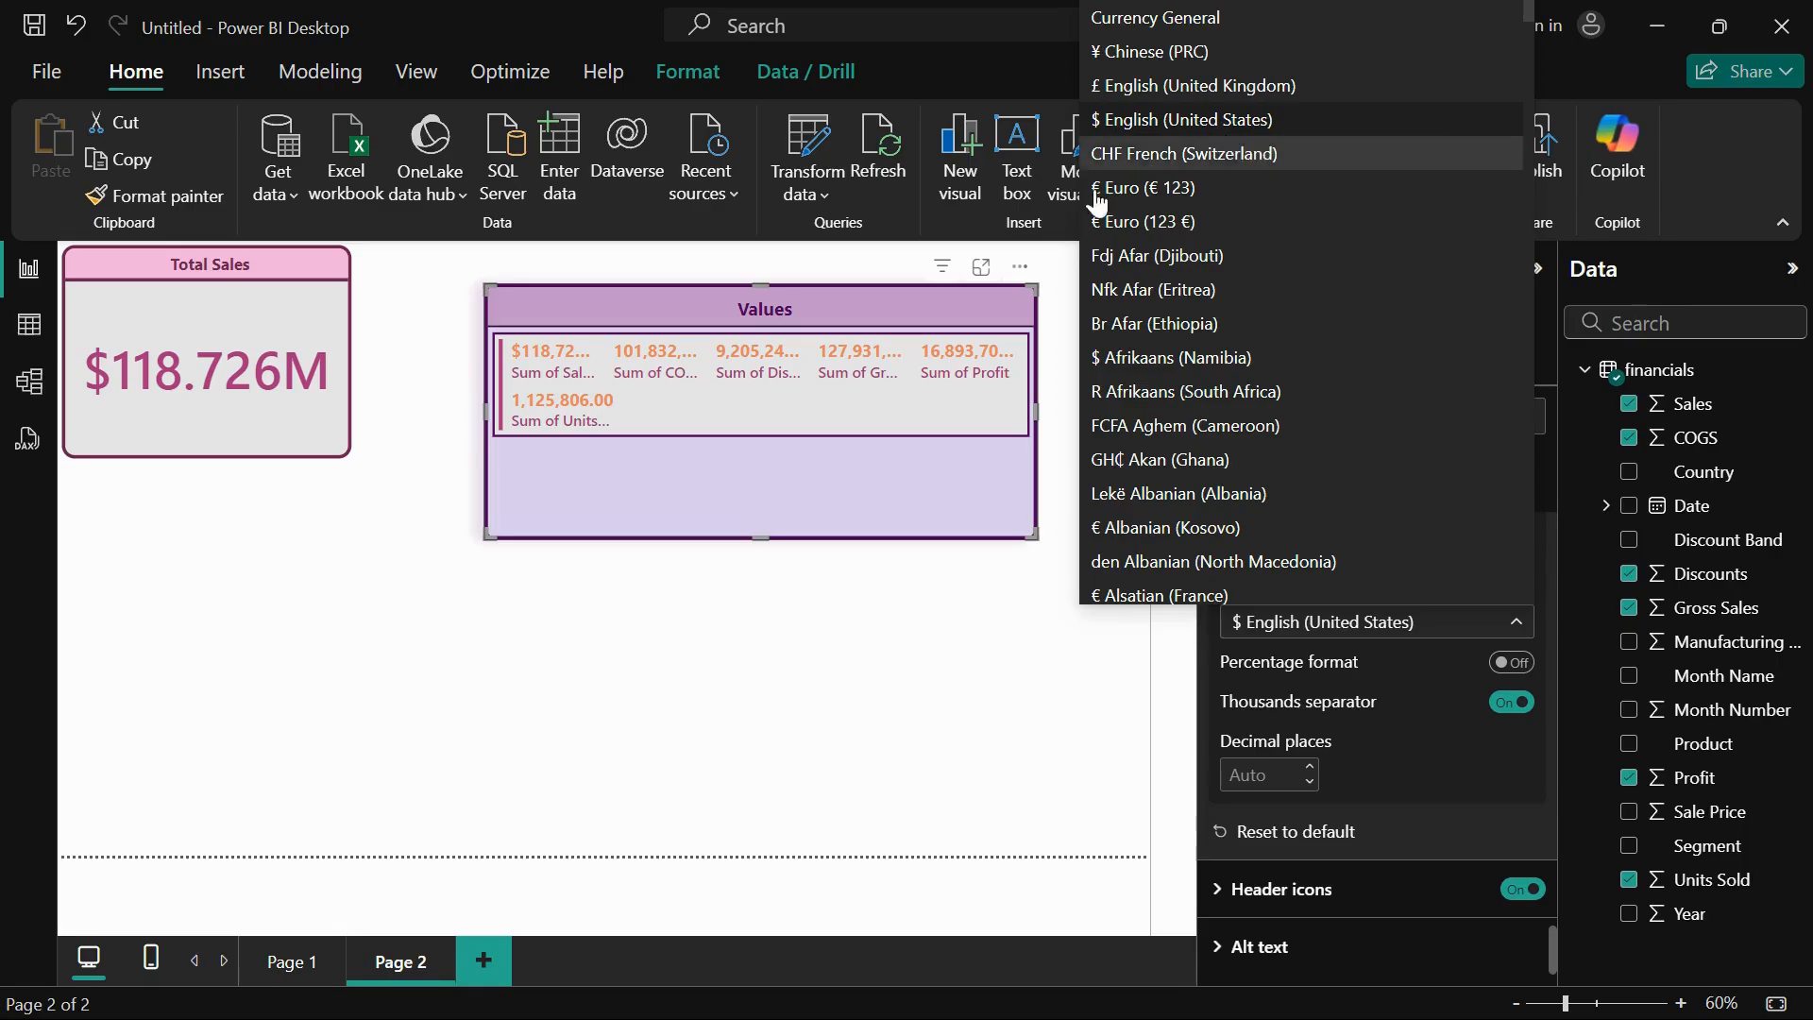
click(936, 486)
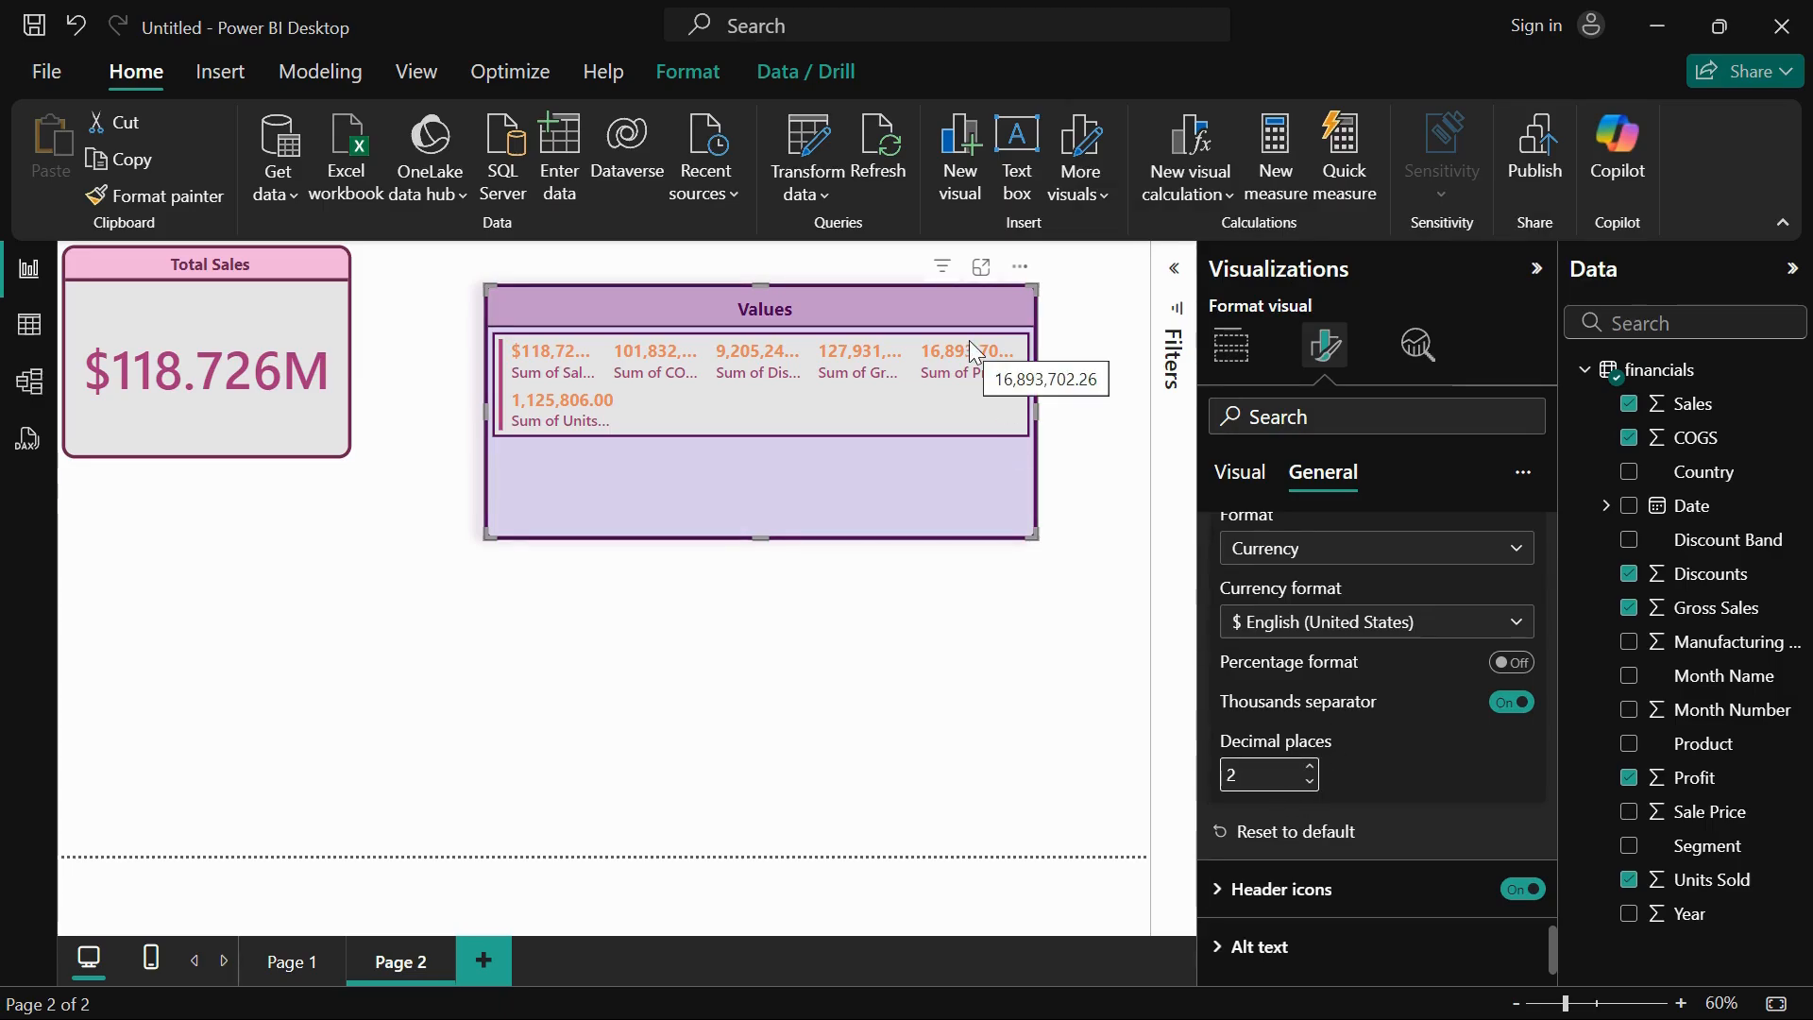
- Open the multi-row card's header icons settings, try switching the header icons off, and turn them back on
click(1299, 890)
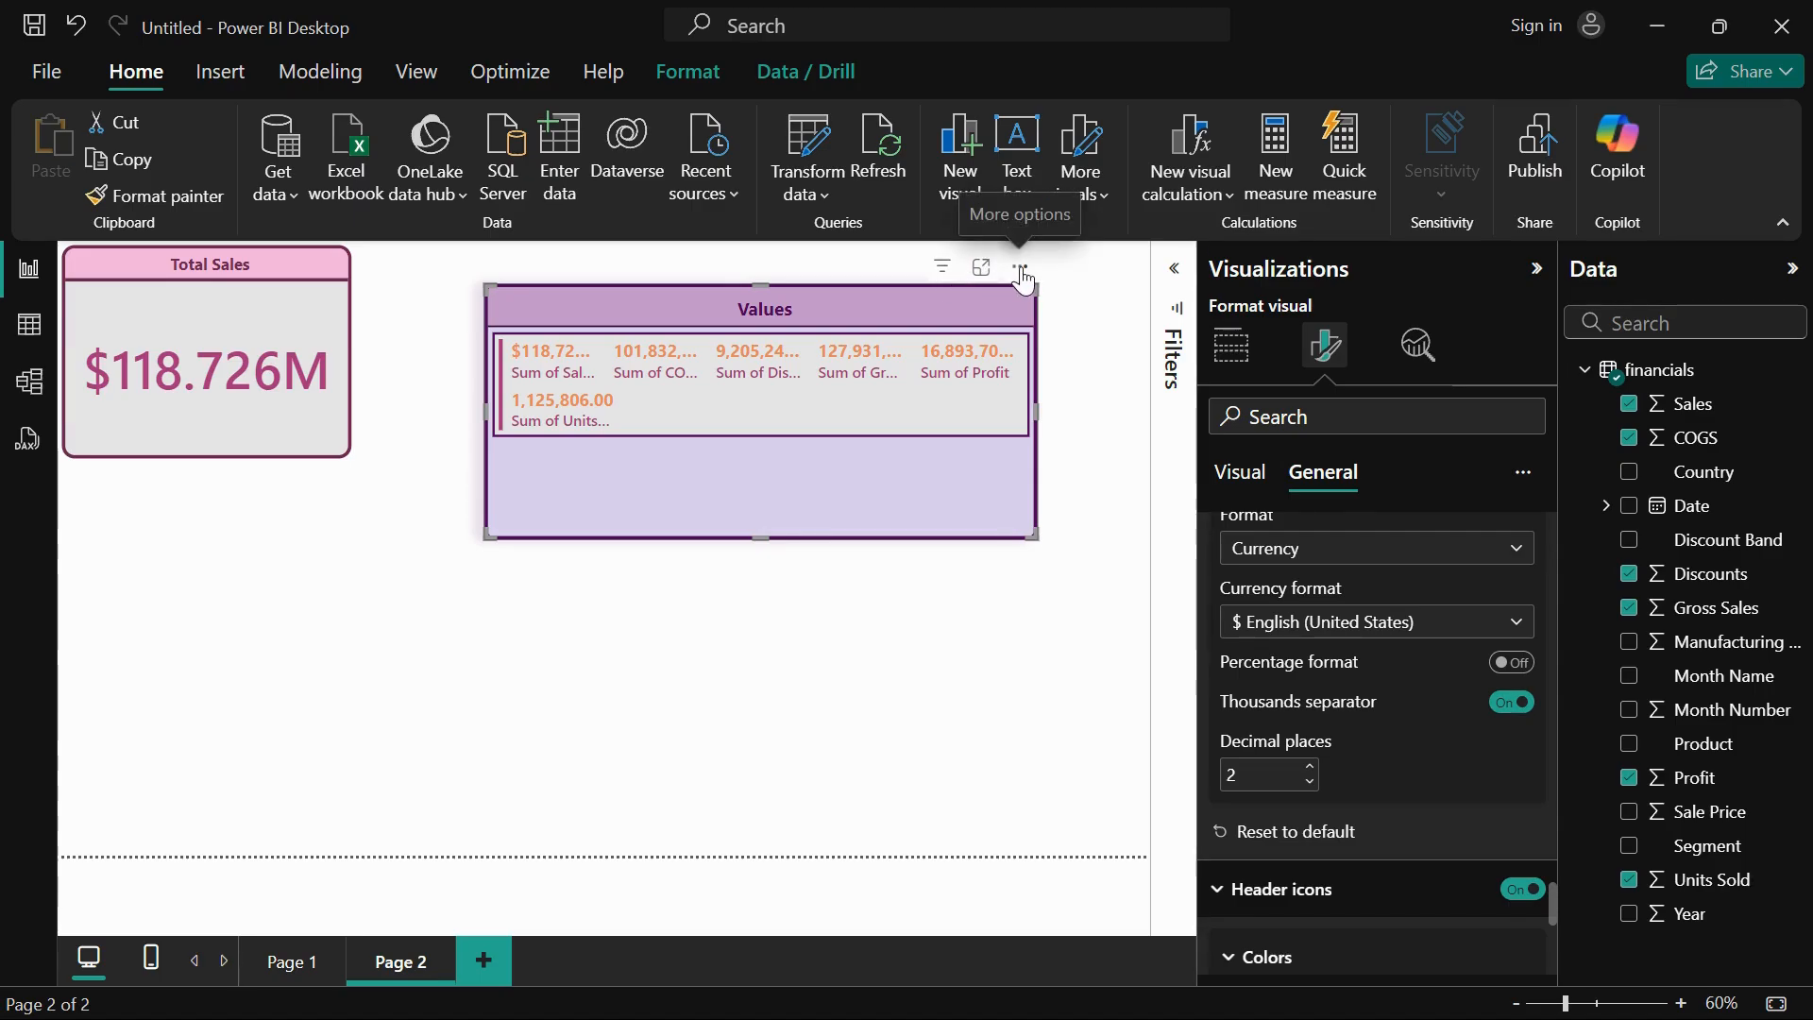
scroll(1411, 772, down, 3)
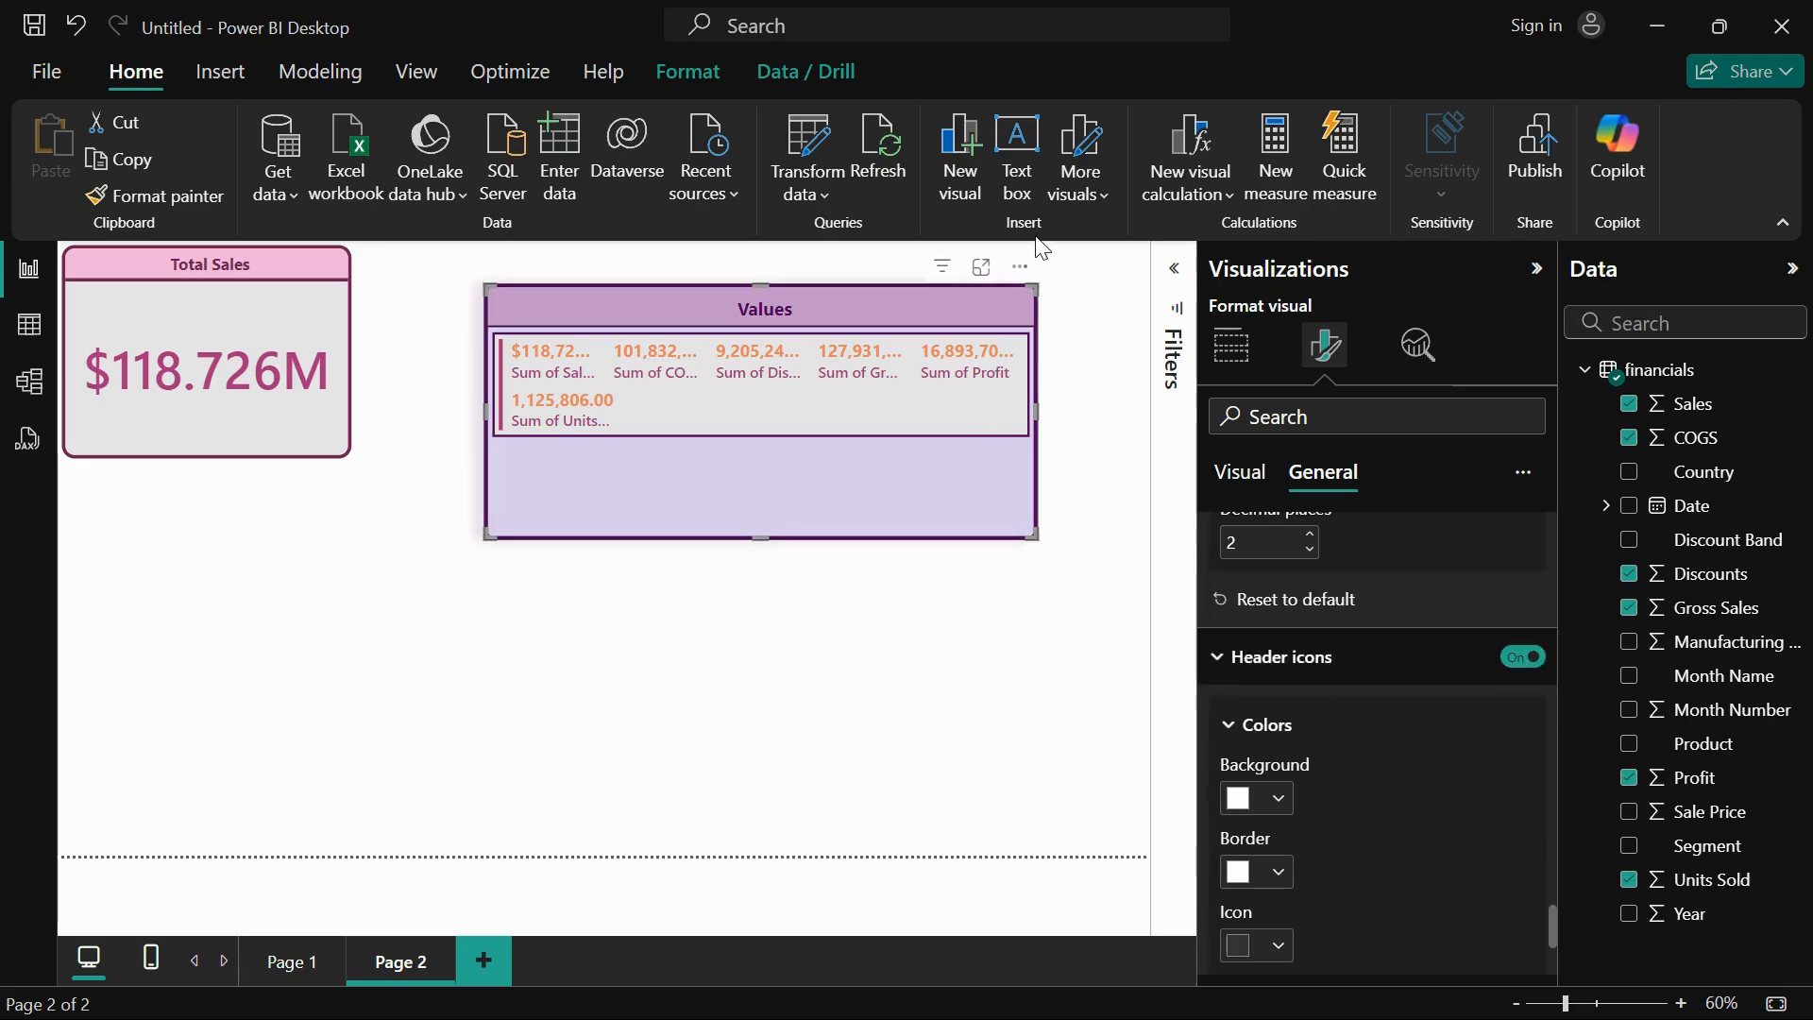
mouse_move(941, 268)
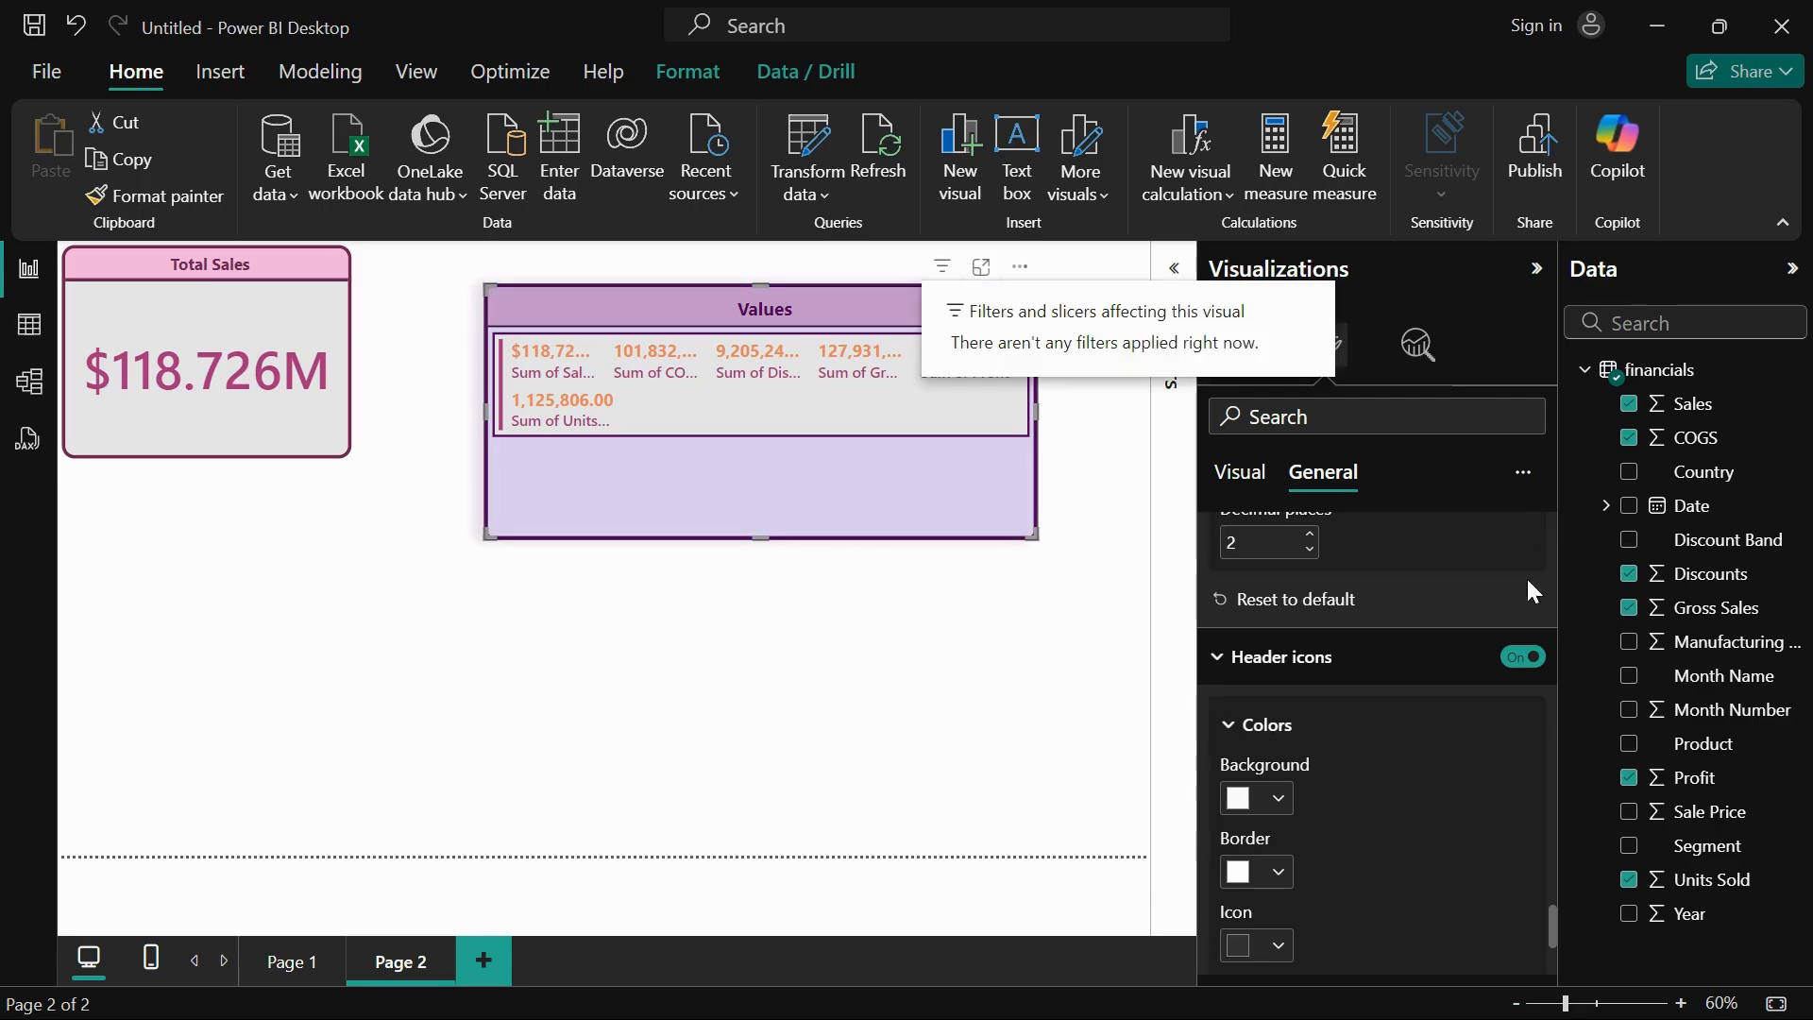
click(1523, 656)
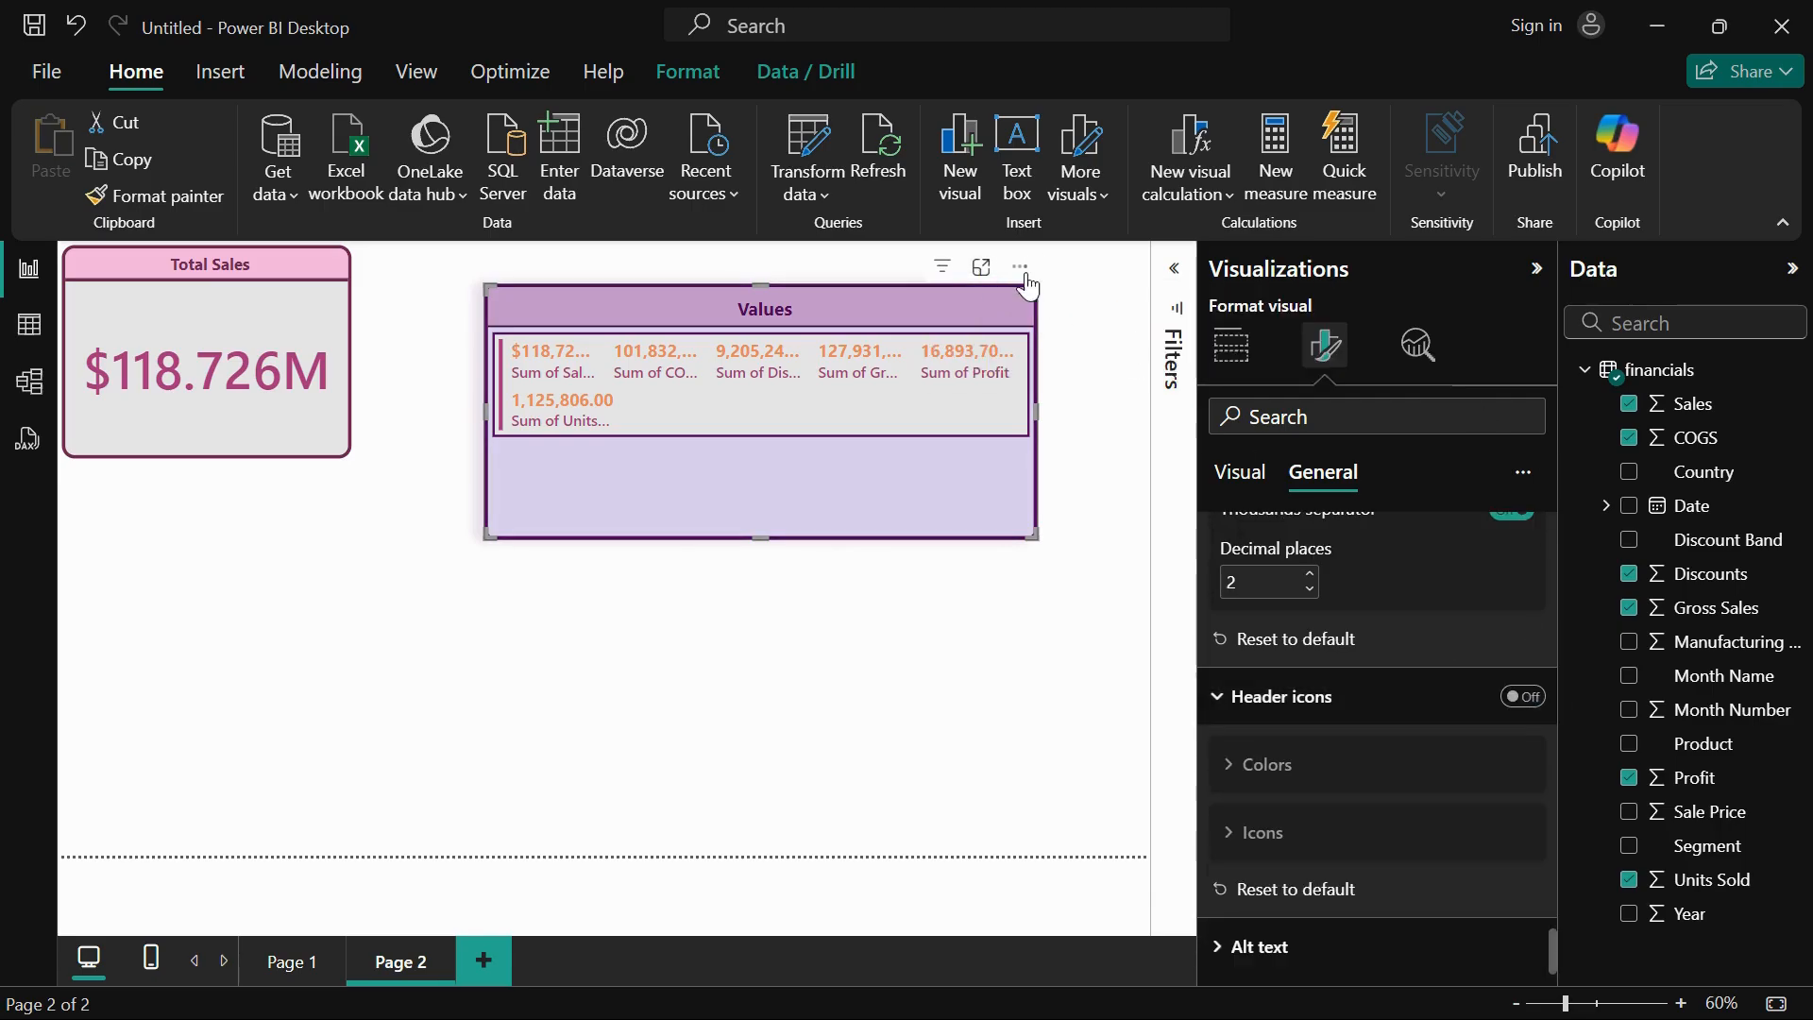
click(1516, 699)
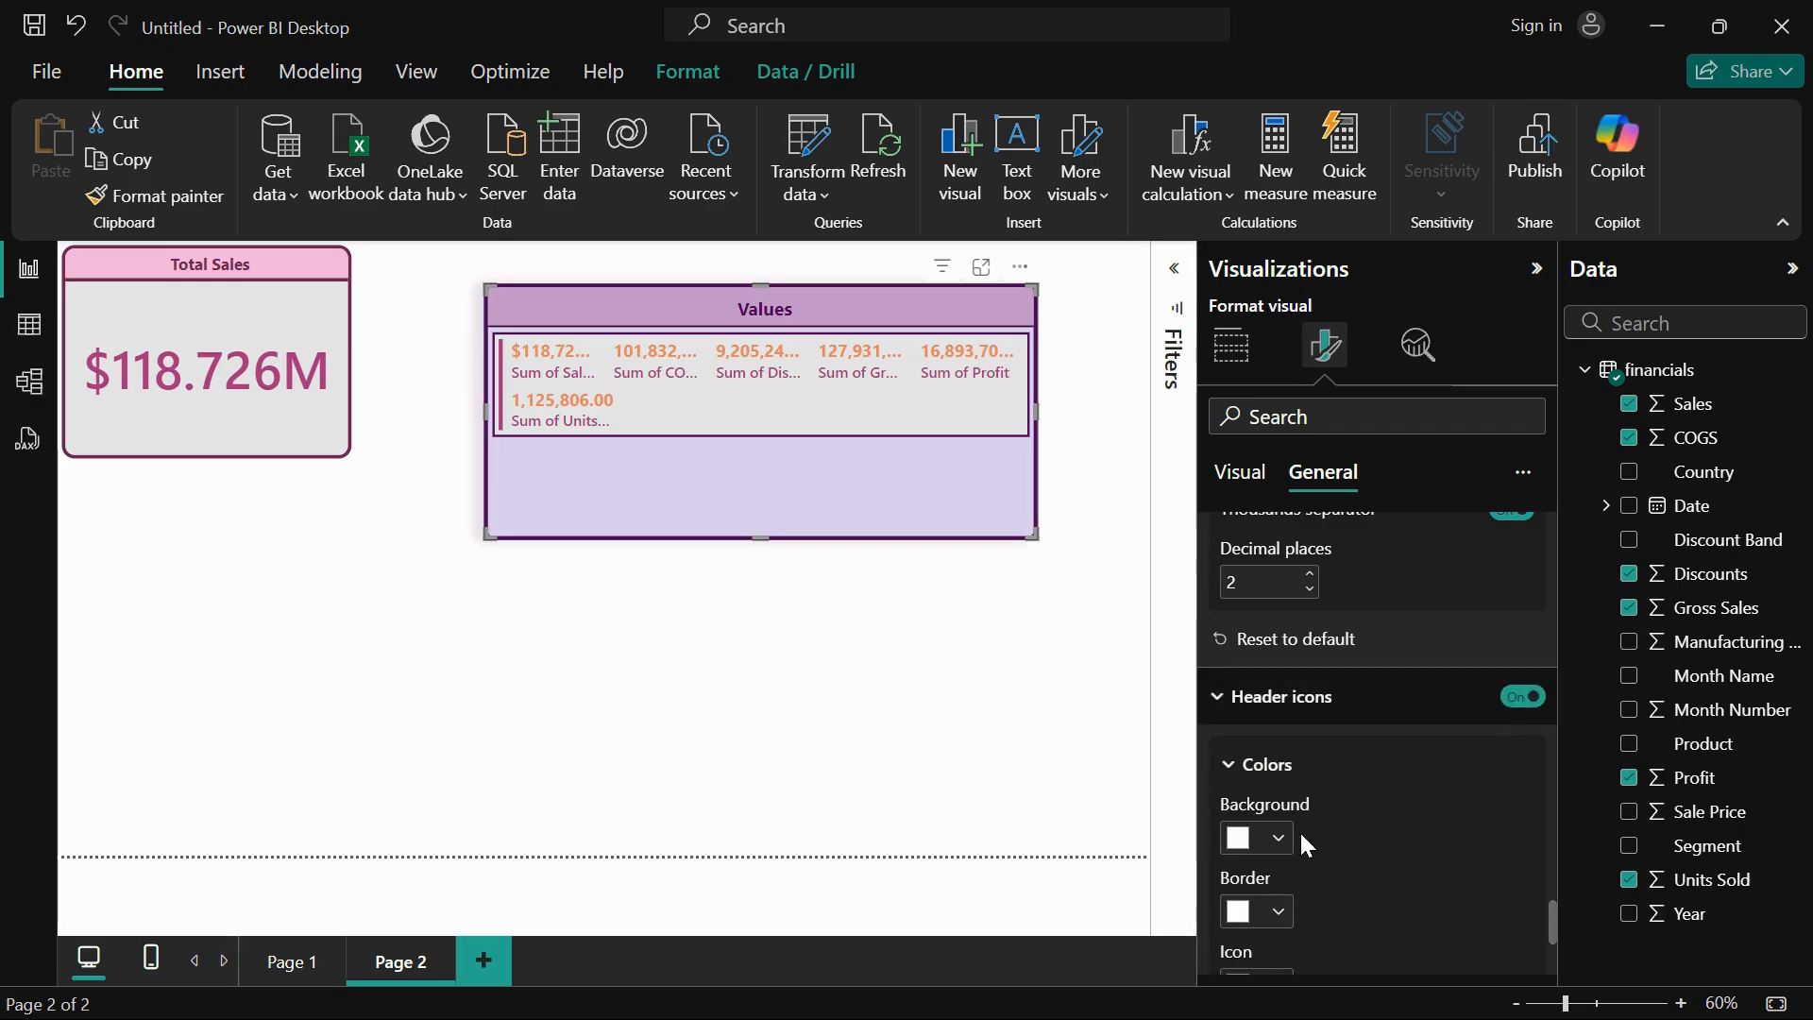
- Set the multi-row card's header icons background to the lightest theme purple and their border to the darkest theme purple
scroll(1308, 840, down, 1)
click(1266, 753)
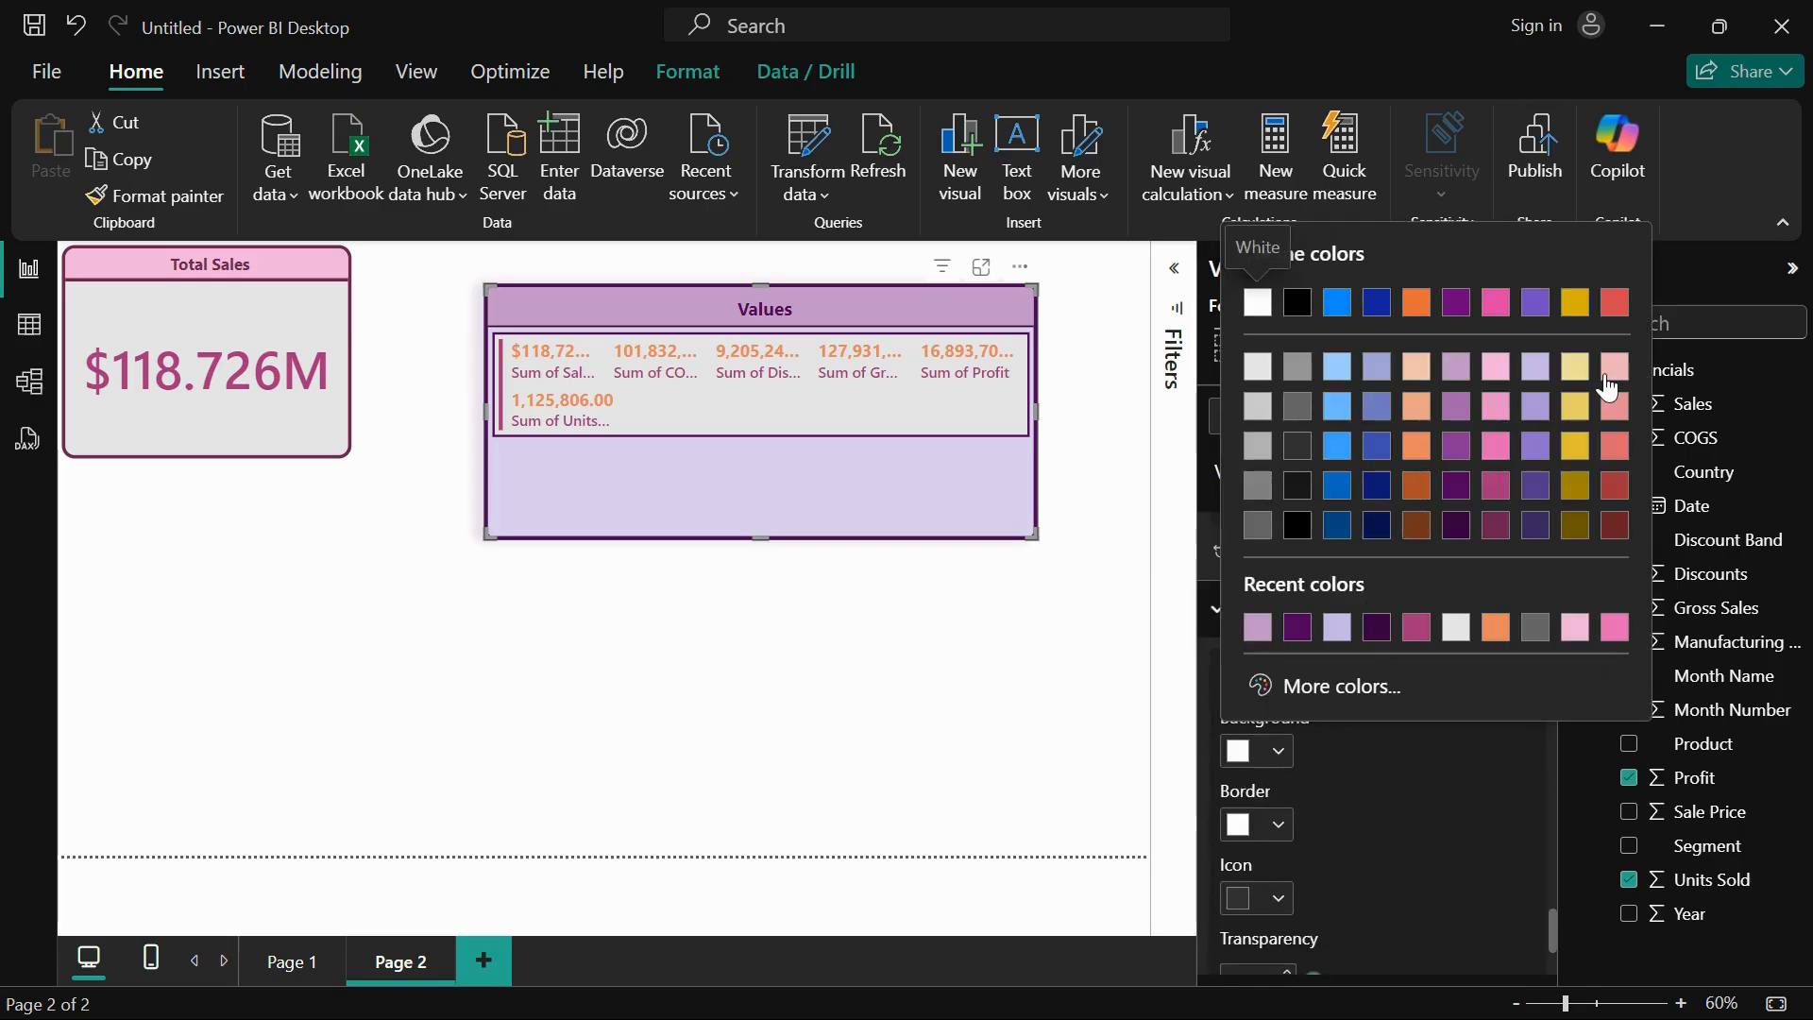
click(1457, 366)
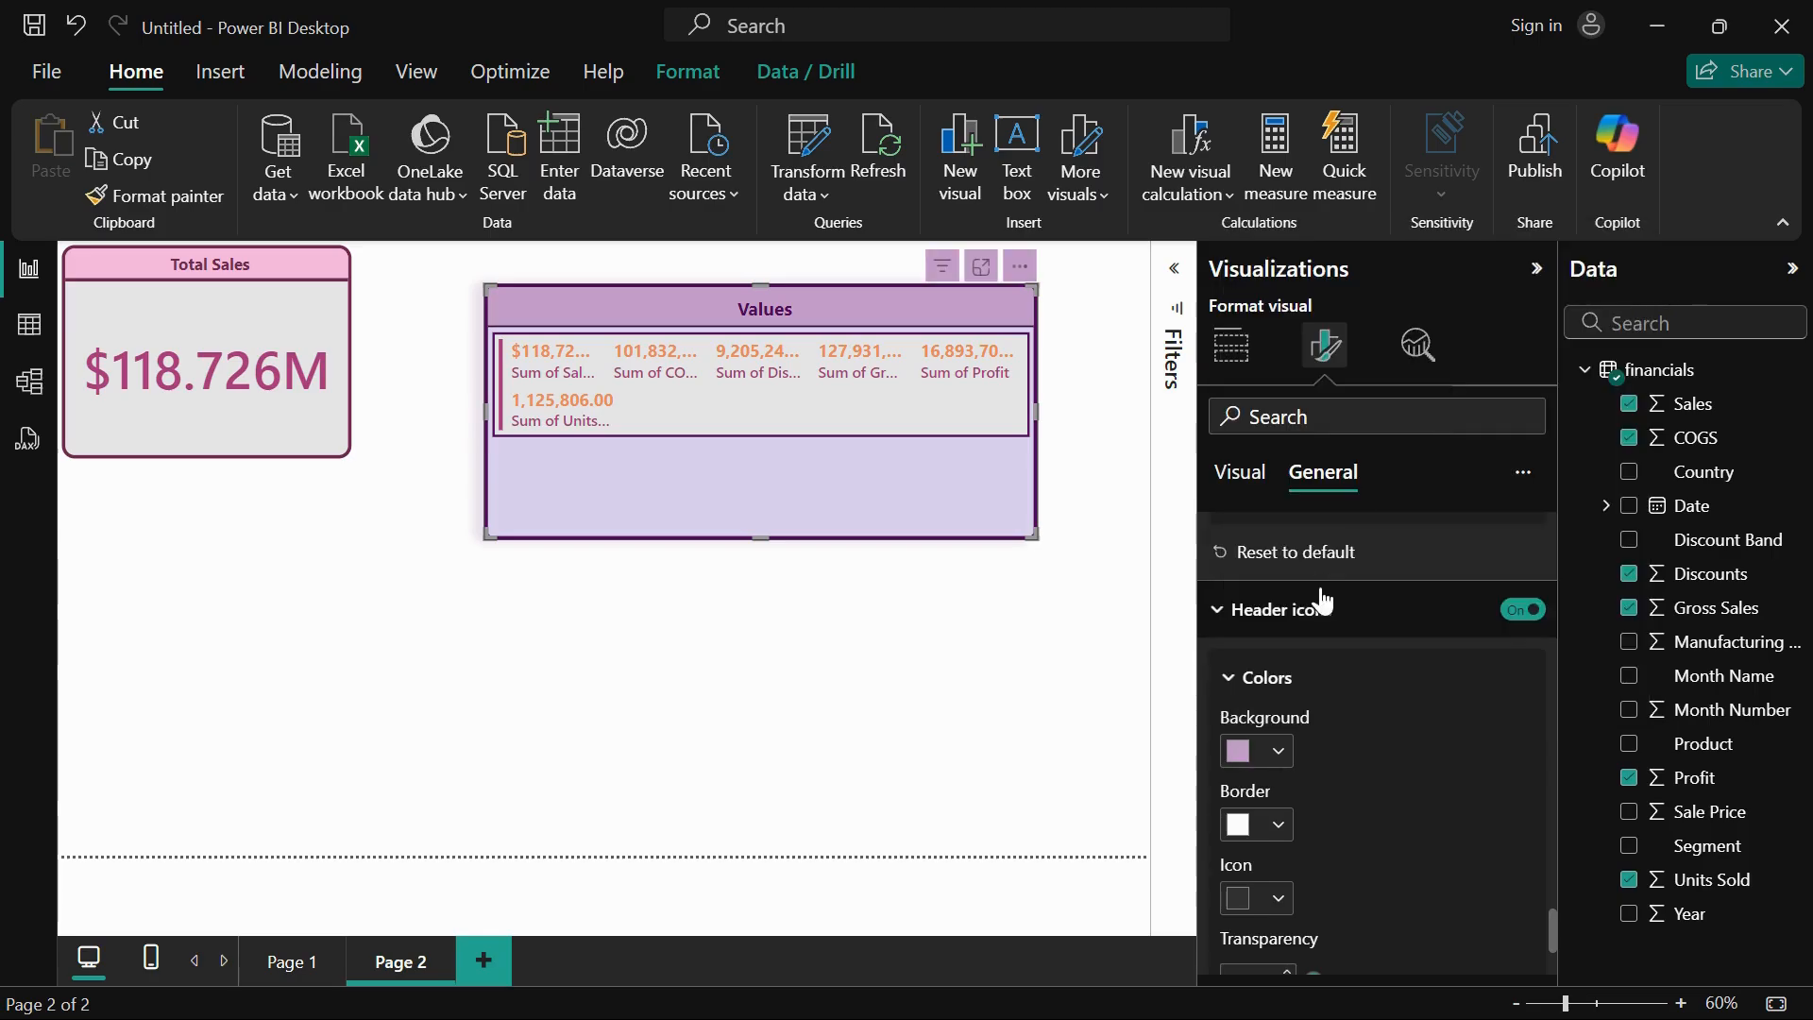
click(1281, 827)
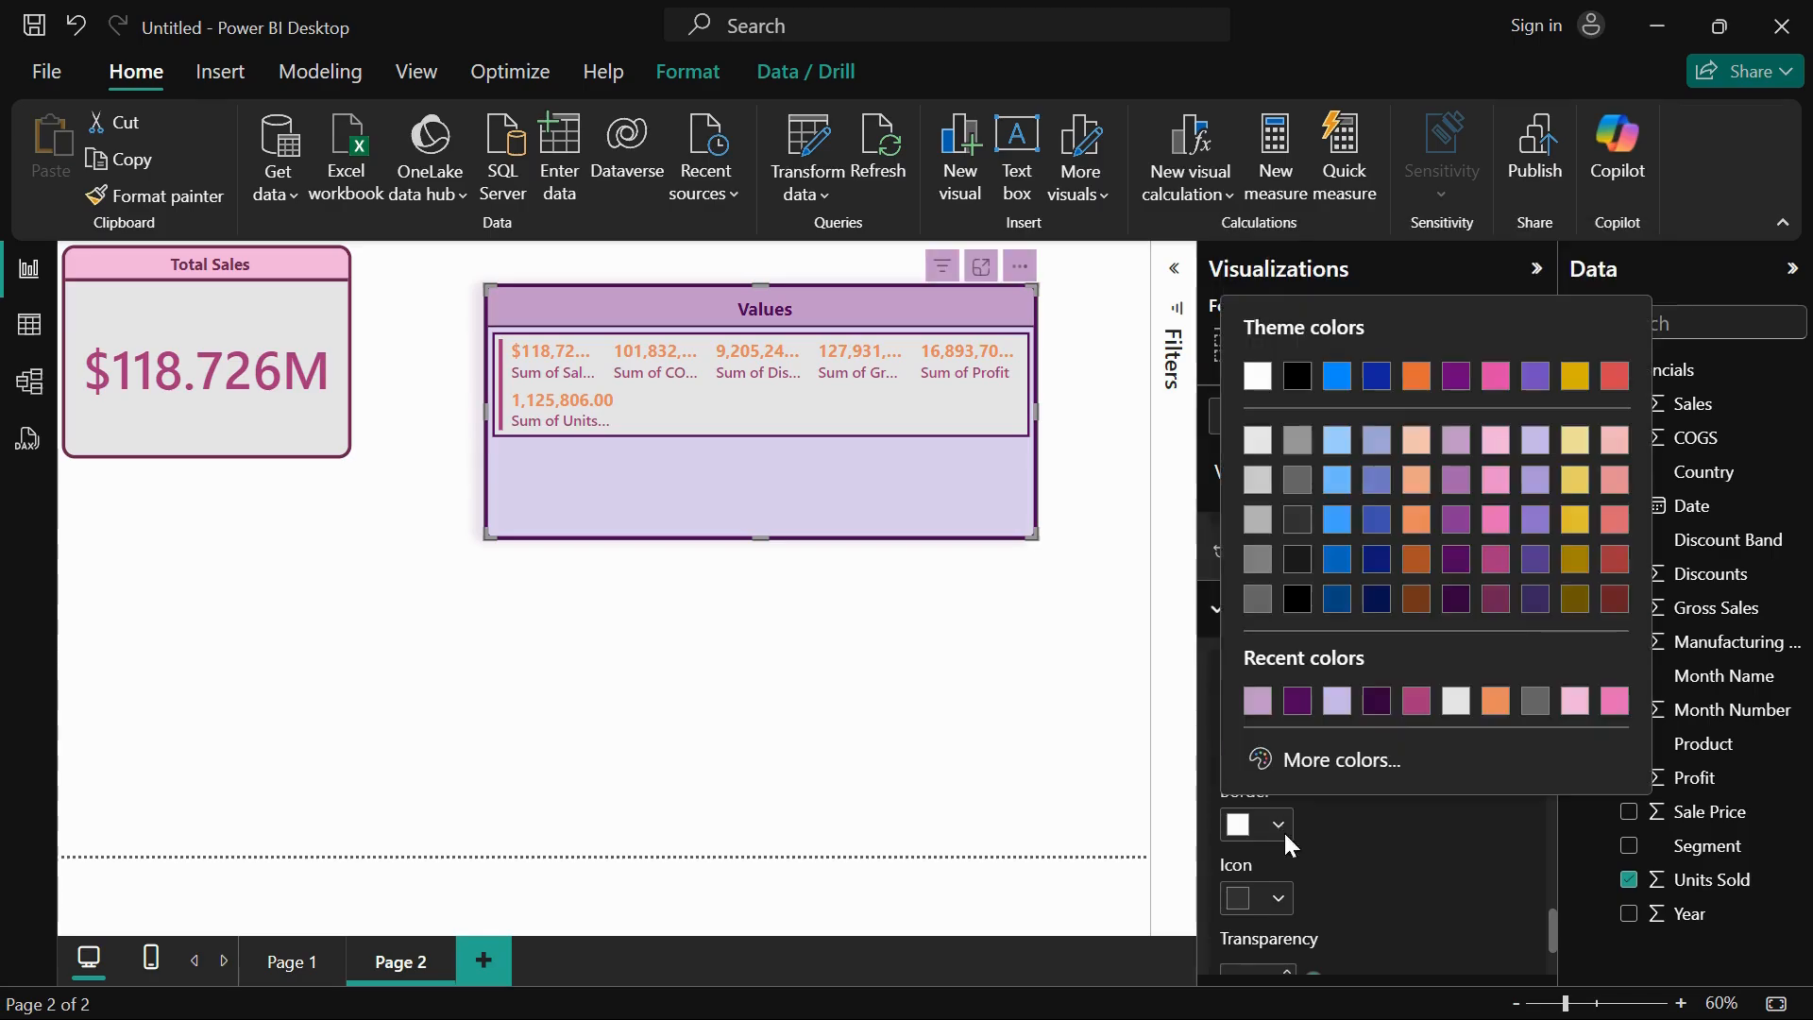
click(1457, 601)
- Color the header icons of the multi-row card the darkest theme purple and set their transparency to 19%
click(1277, 898)
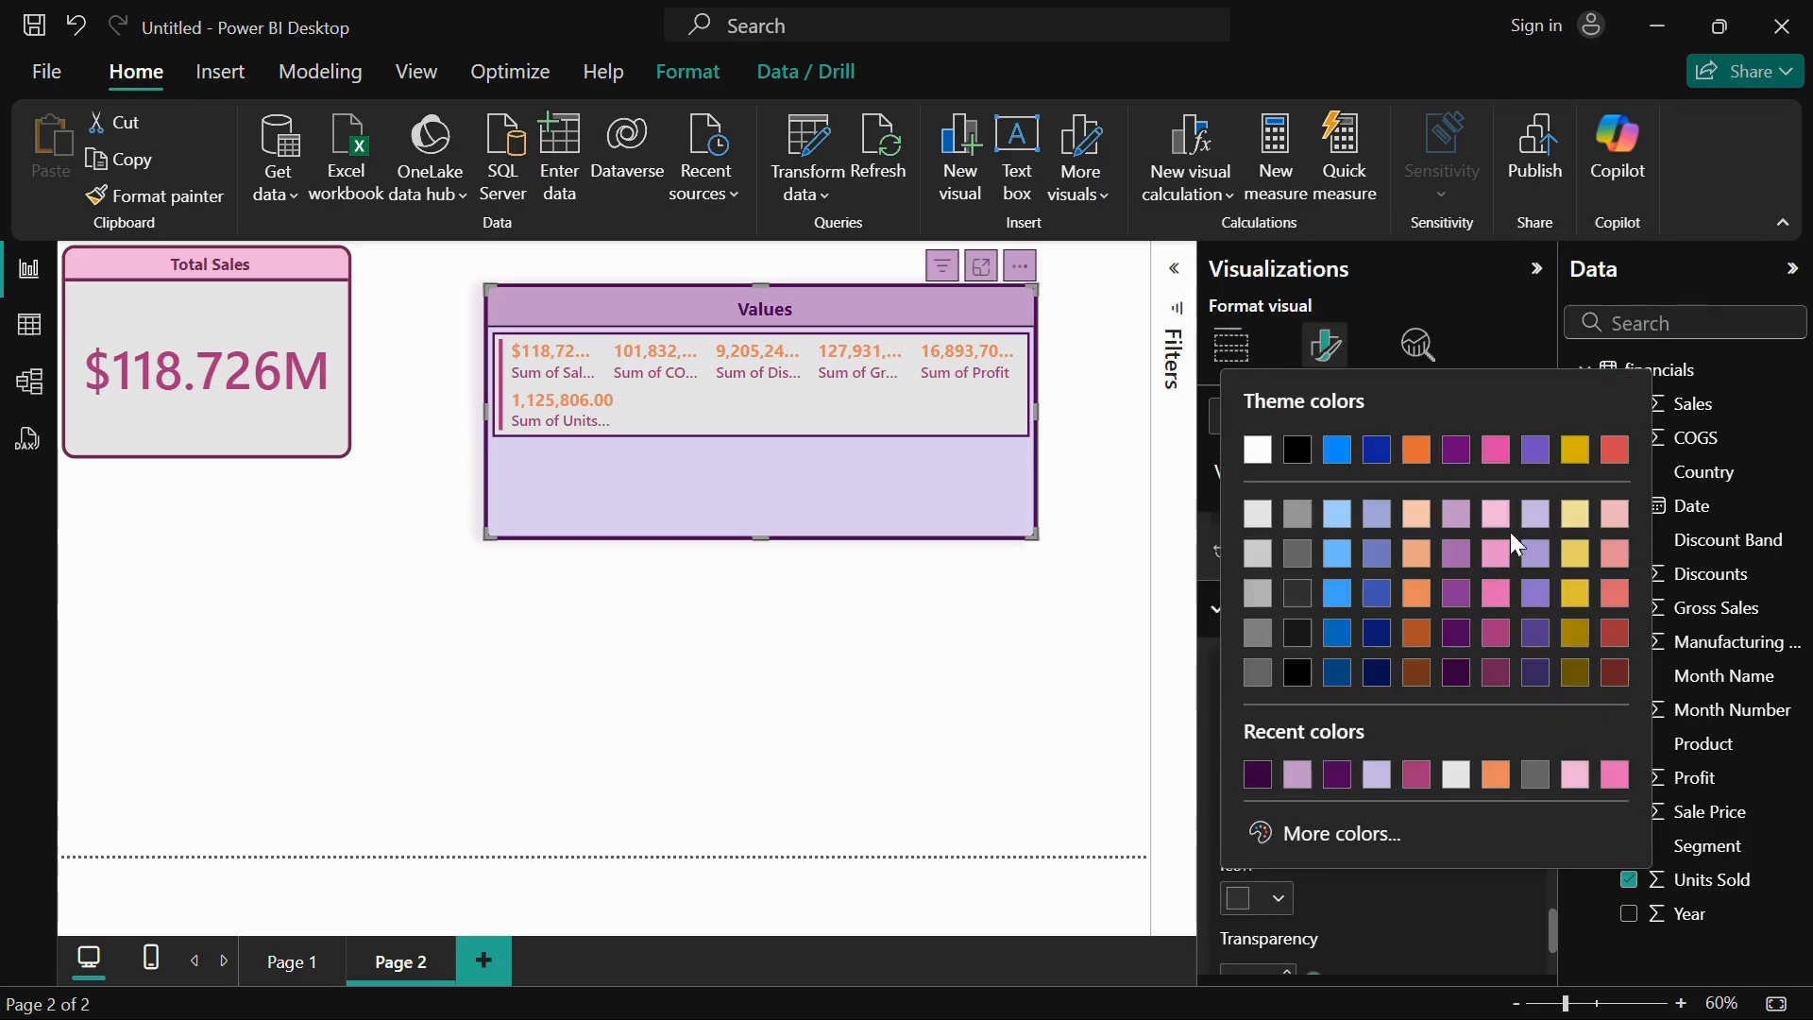
click(1457, 594)
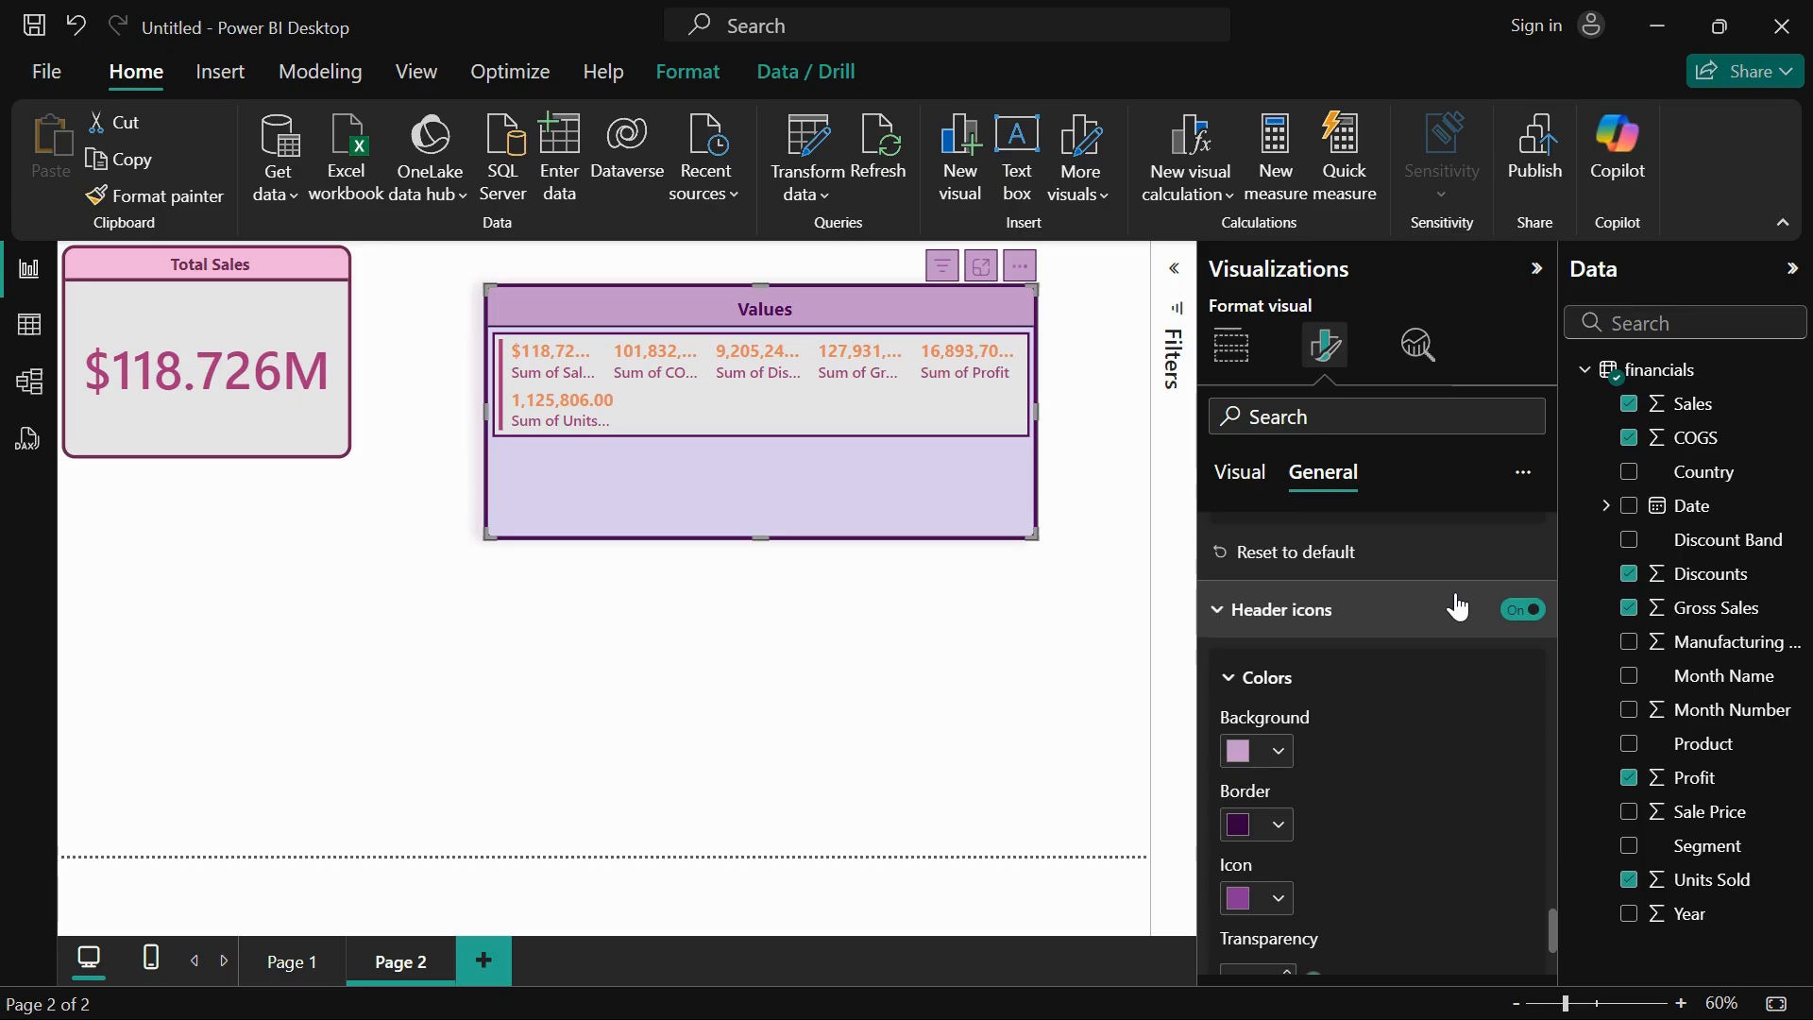
click(1273, 911)
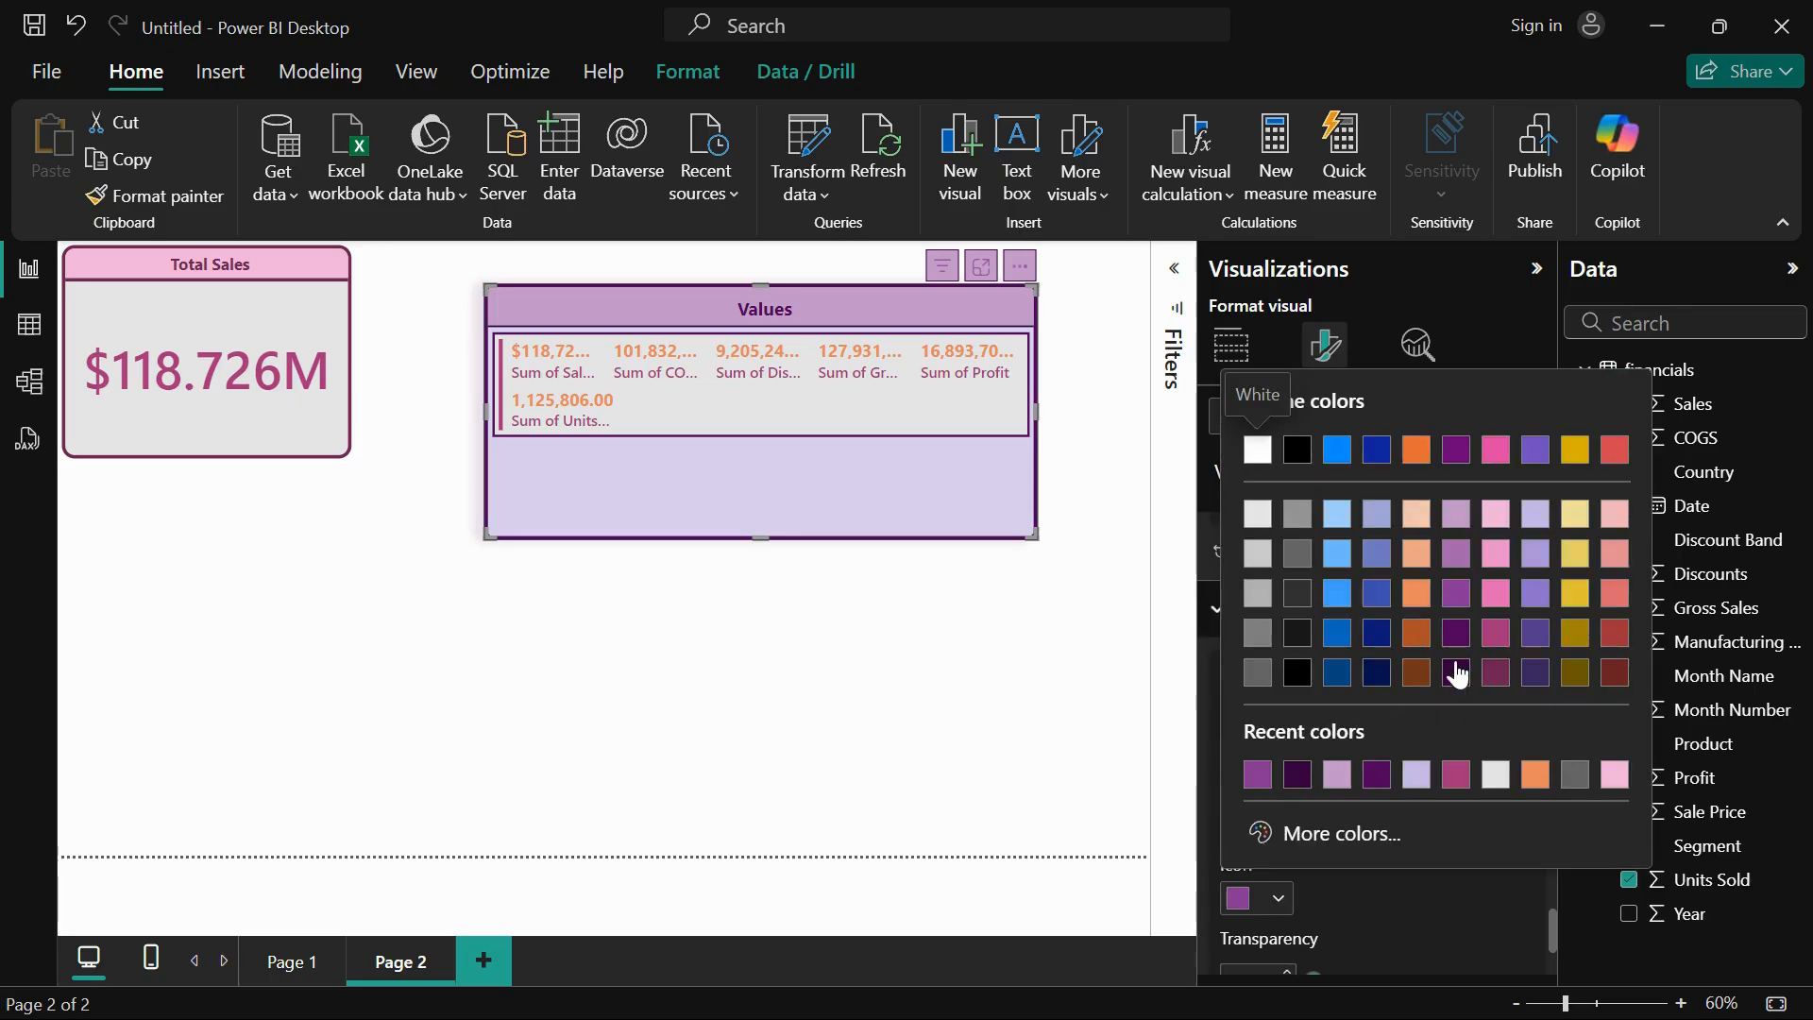
click(1451, 689)
scroll(1372, 798, down, 3)
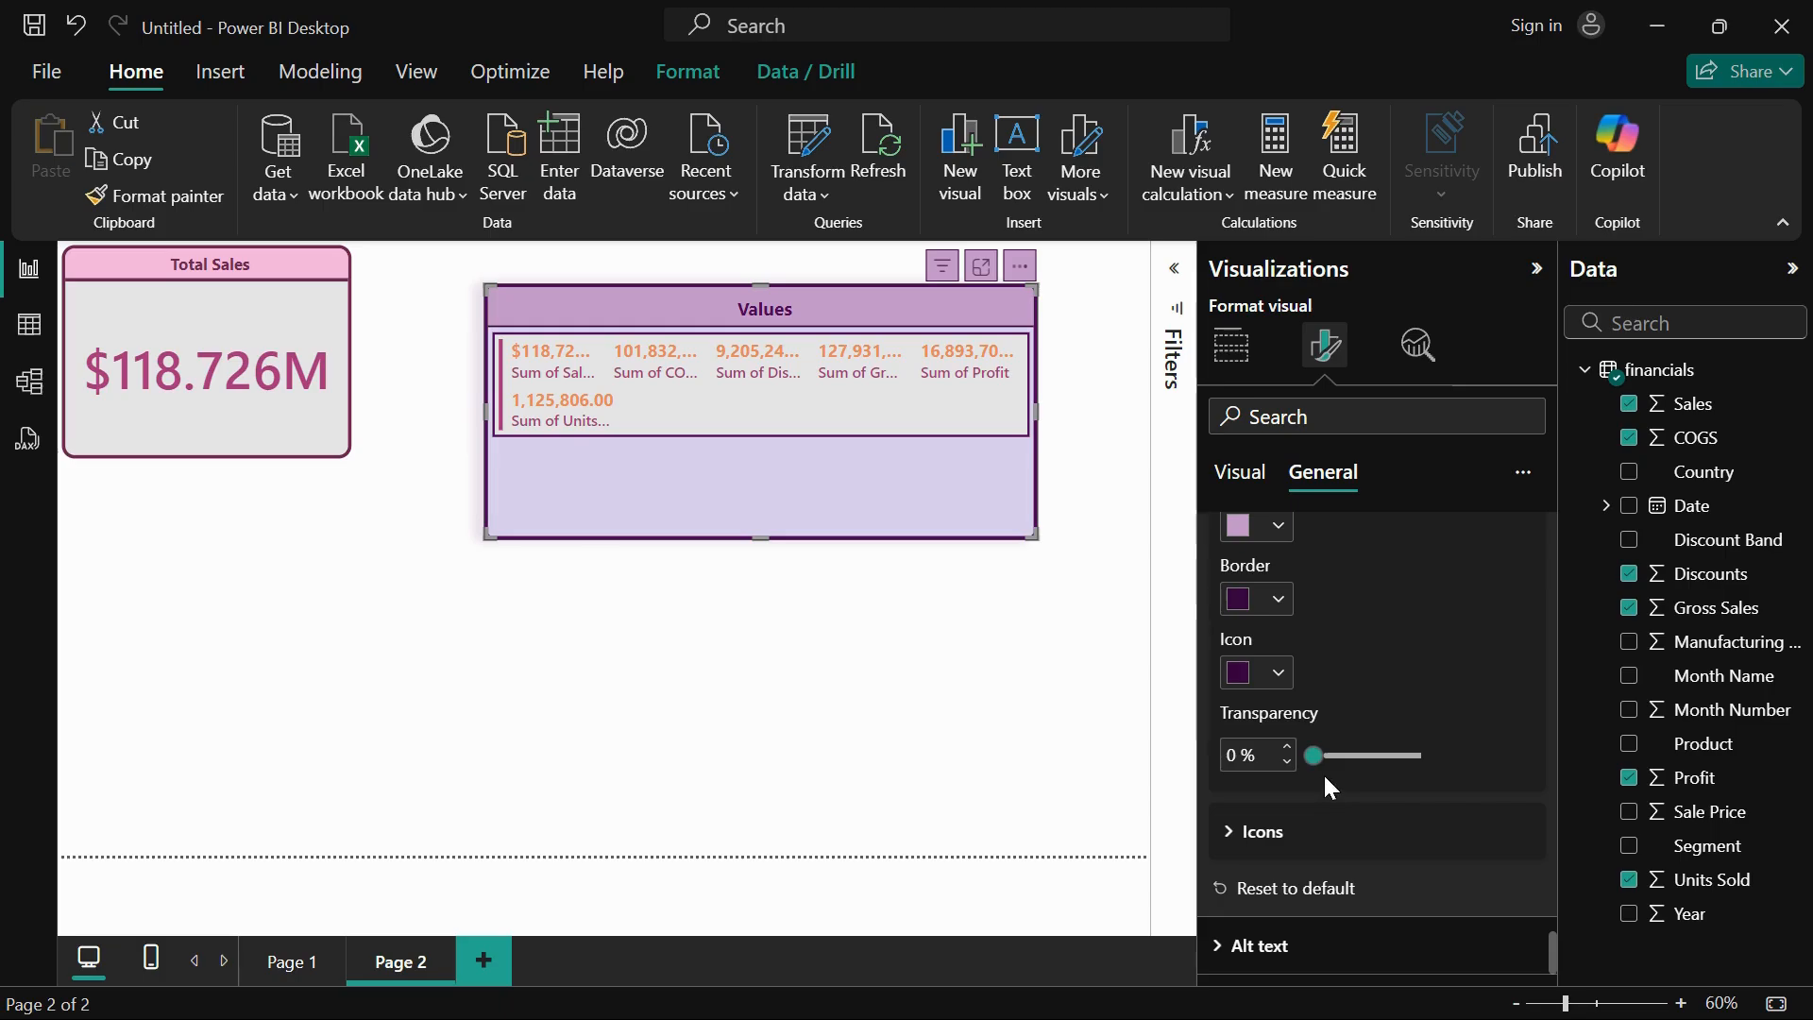
drag(1312, 757, 1333, 756)
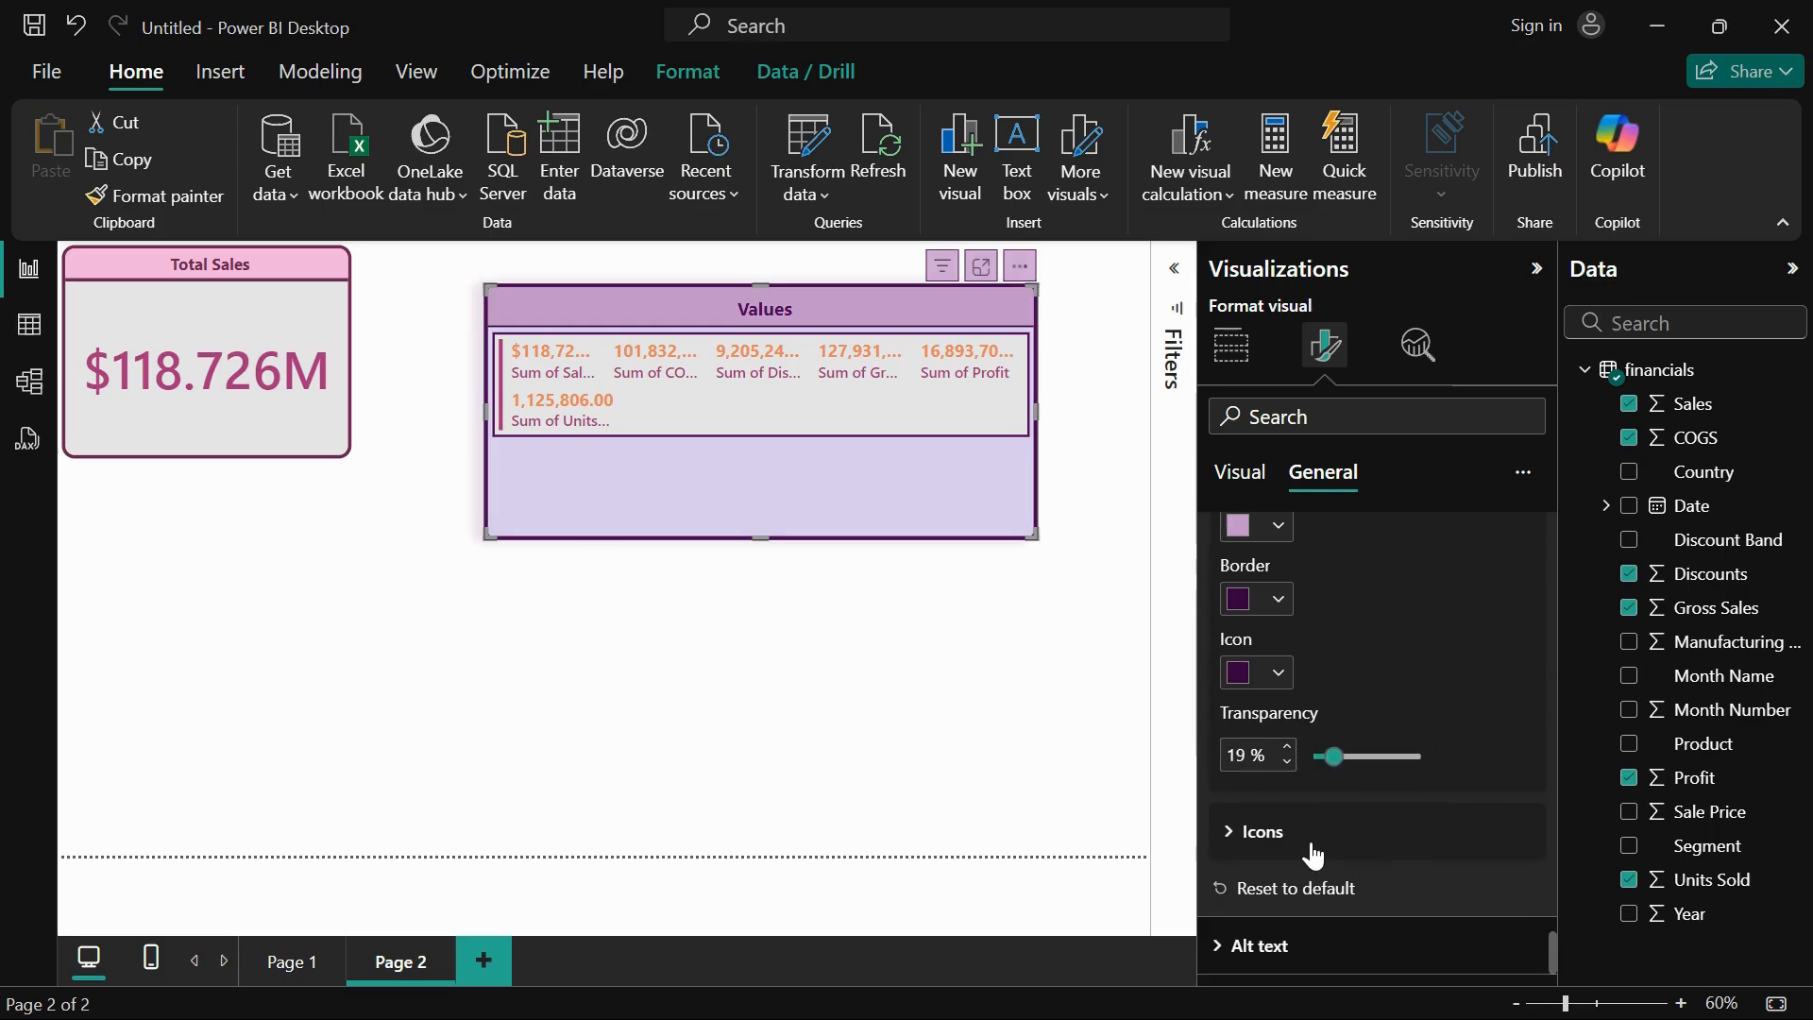
- Show the multi-row card's individual header icon options, try switching off Visual information, and switch it back on
click(1378, 849)
scroll(1406, 873, down, 4)
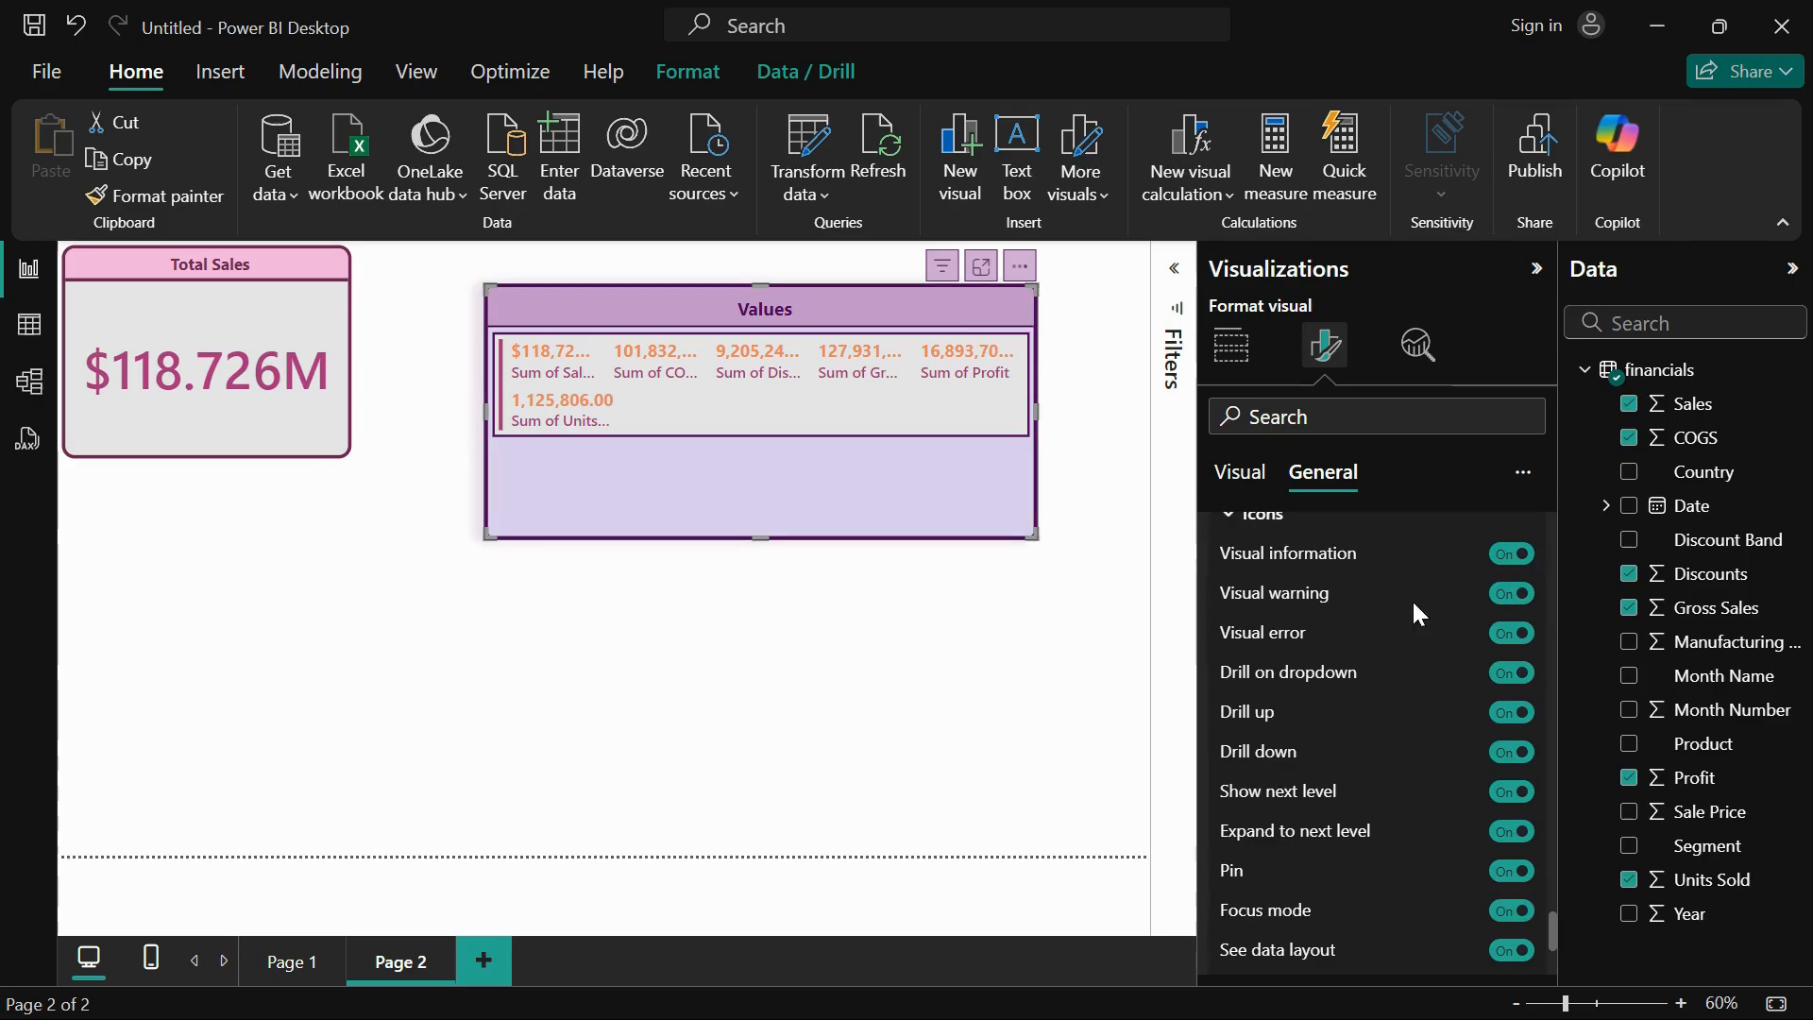
click(1511, 563)
click(1512, 557)
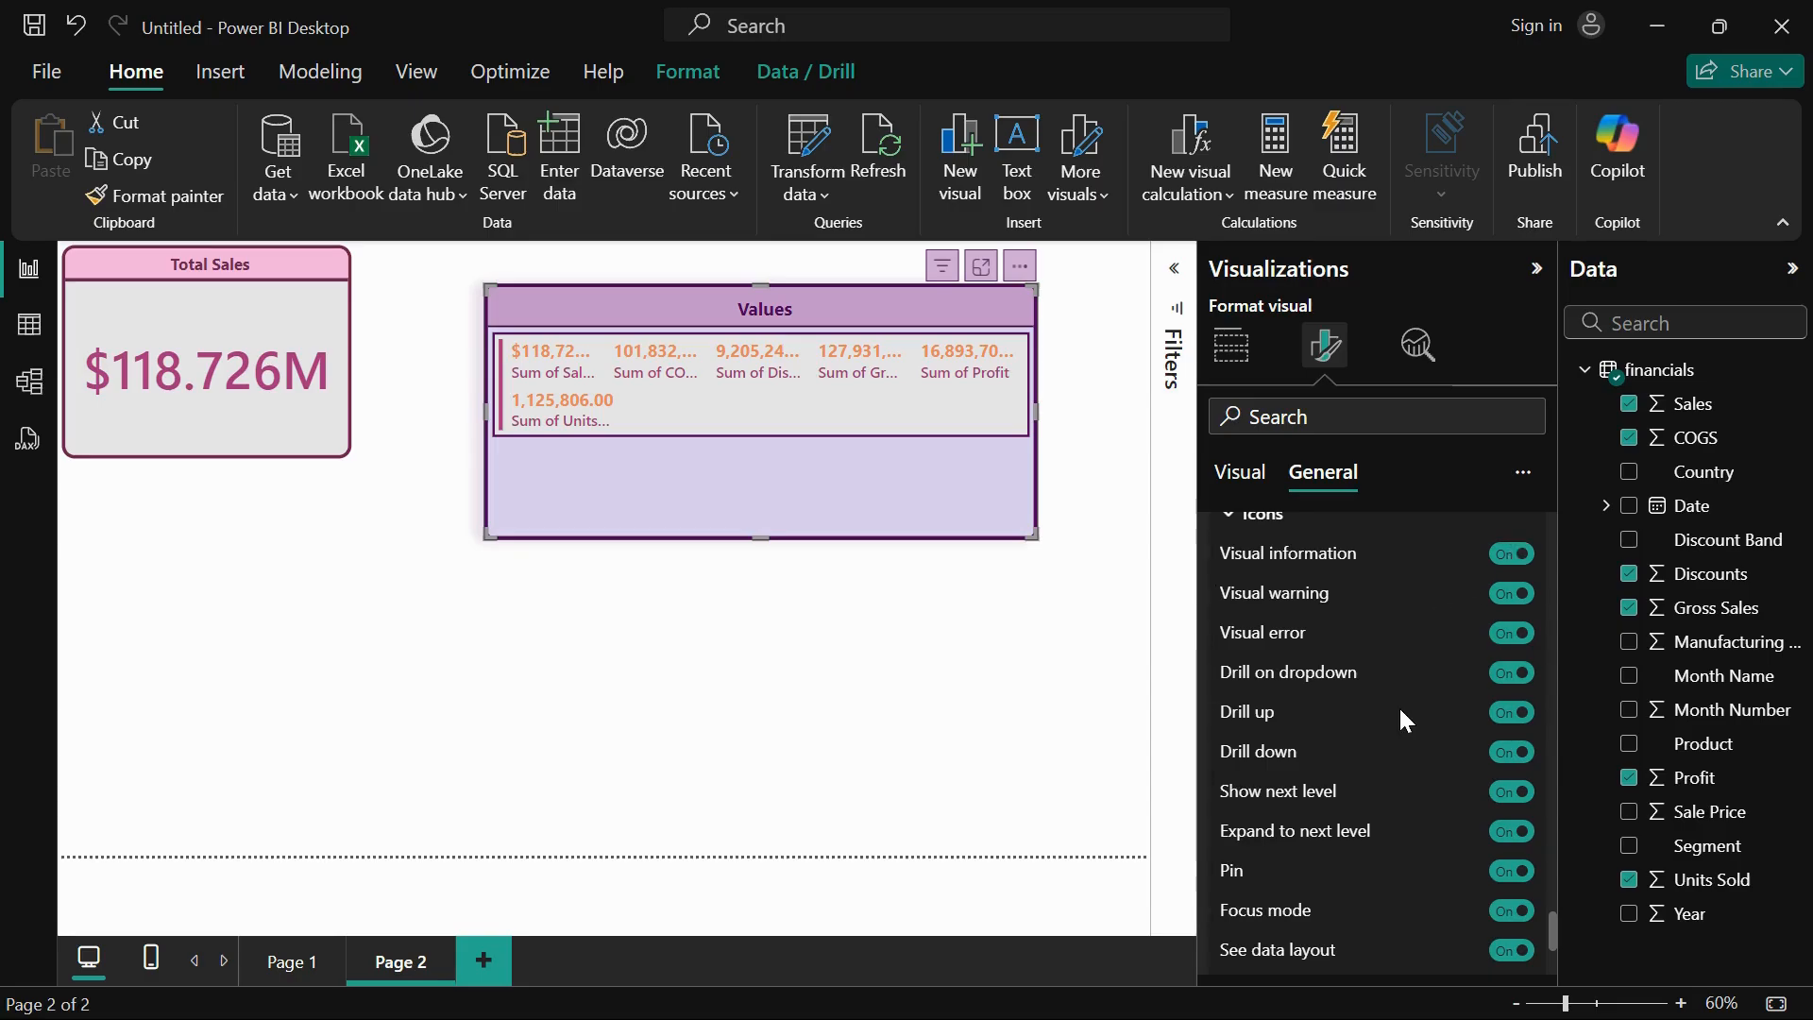